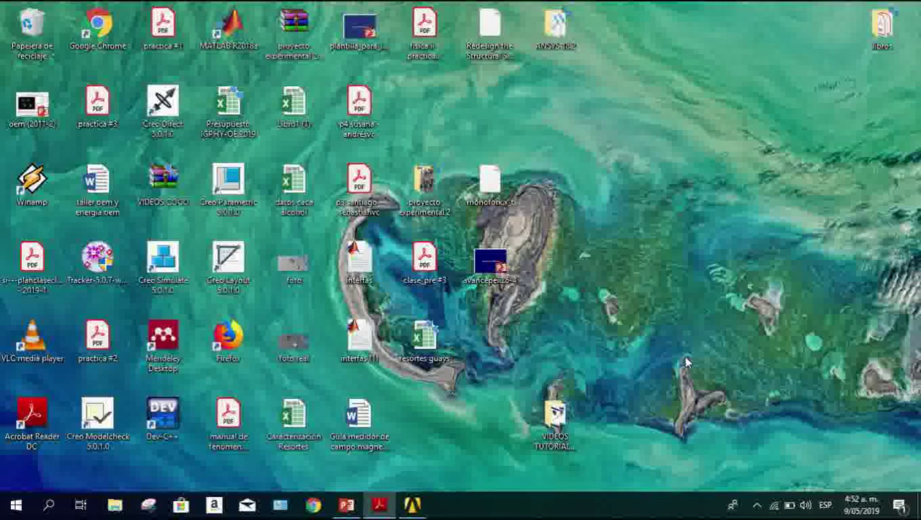
Search the system for "work" and switch to the already open ANSYS Workbench project.
click(49, 505)
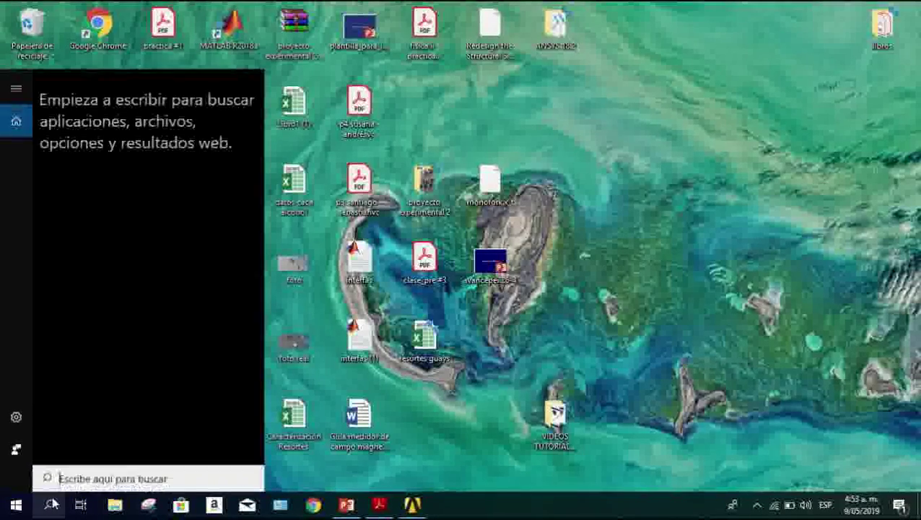
text(work)
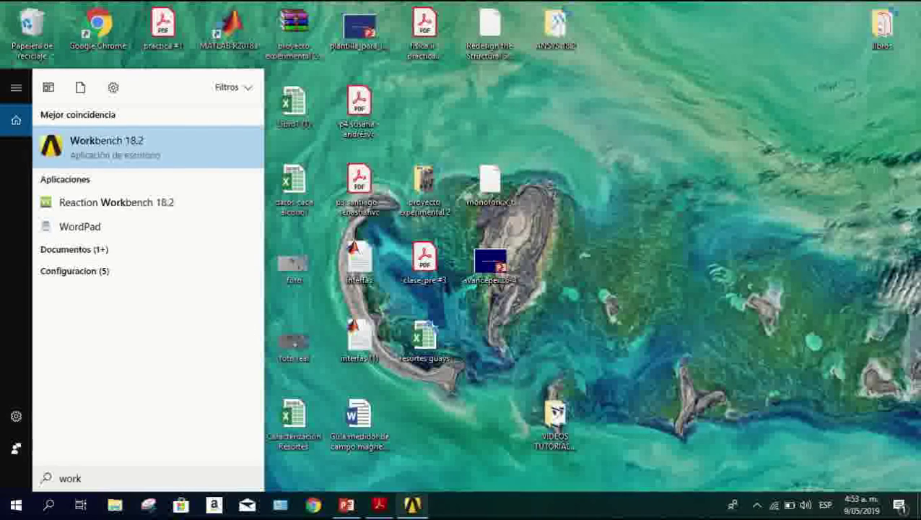
mouse_move(412, 509)
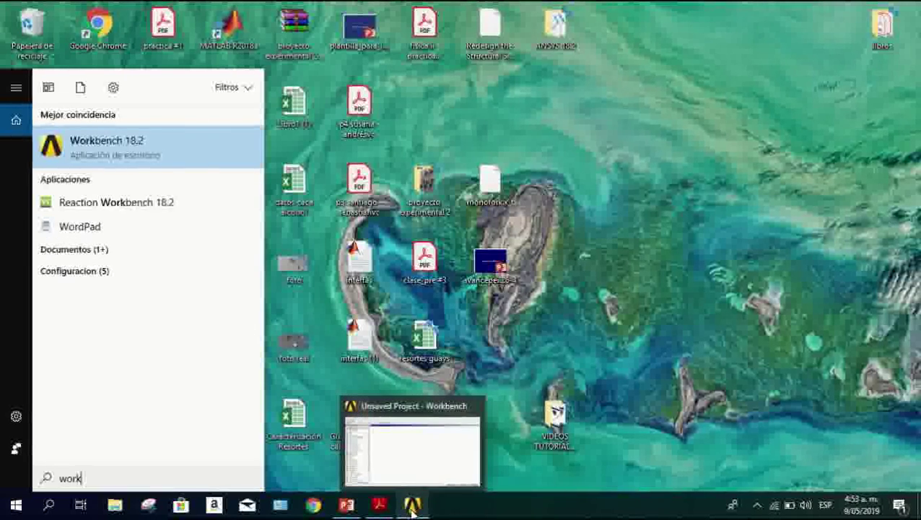
click(413, 507)
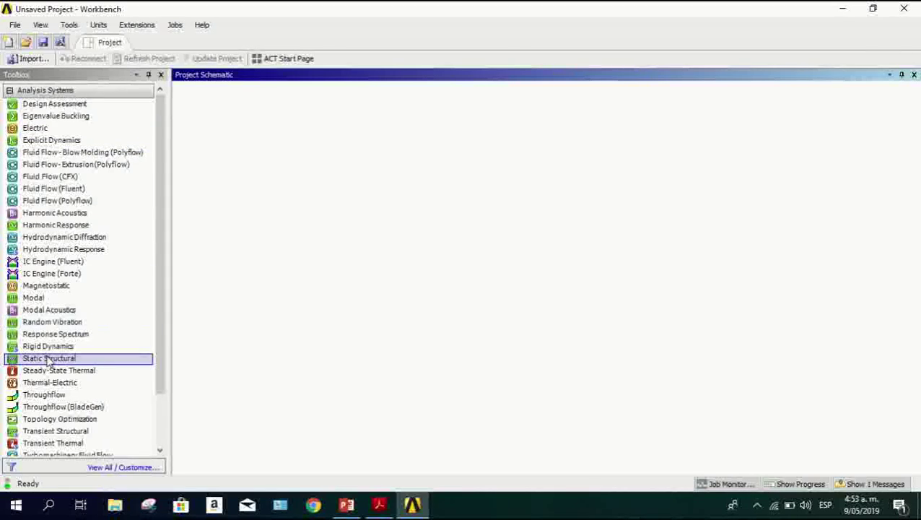
Add a standalone Static Structural analysis system to the empty project schematic.
scroll(47, 359, down, 2)
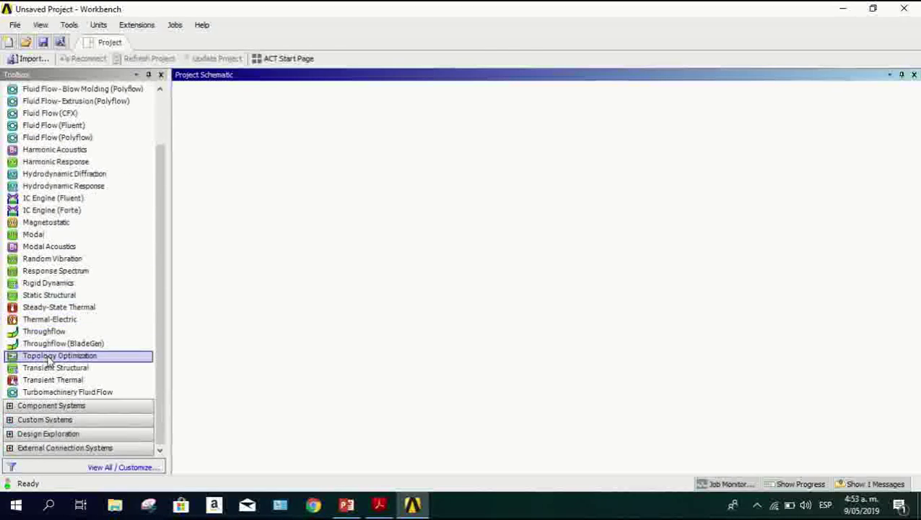
click(35, 296)
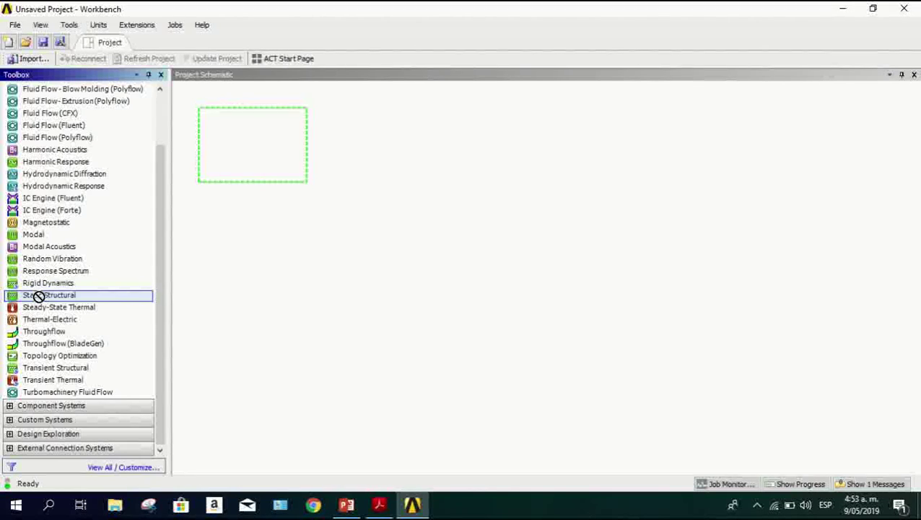
drag(39, 296, 267, 171)
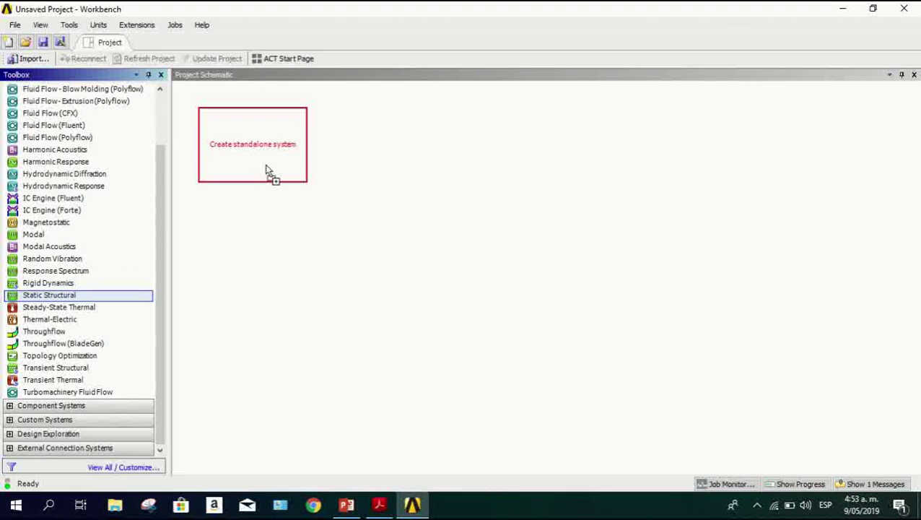
drag(267, 171, 267, 172)
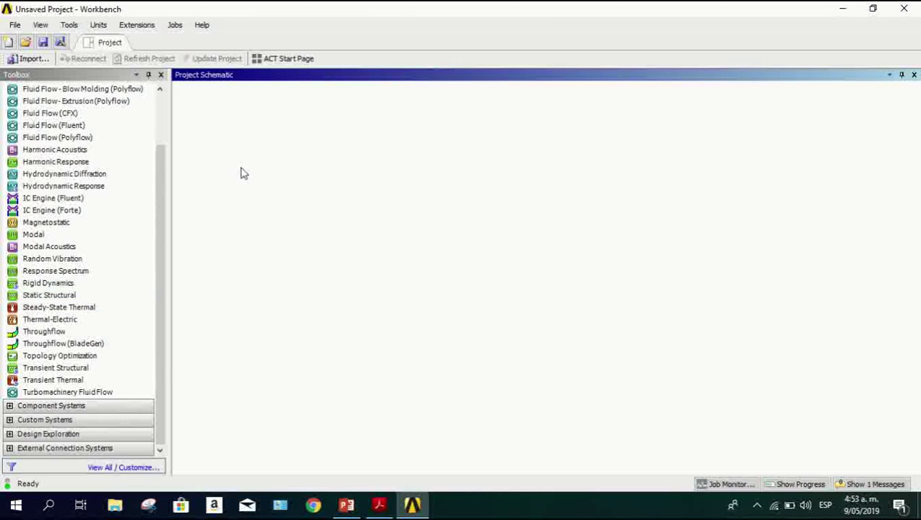
click(342, 164)
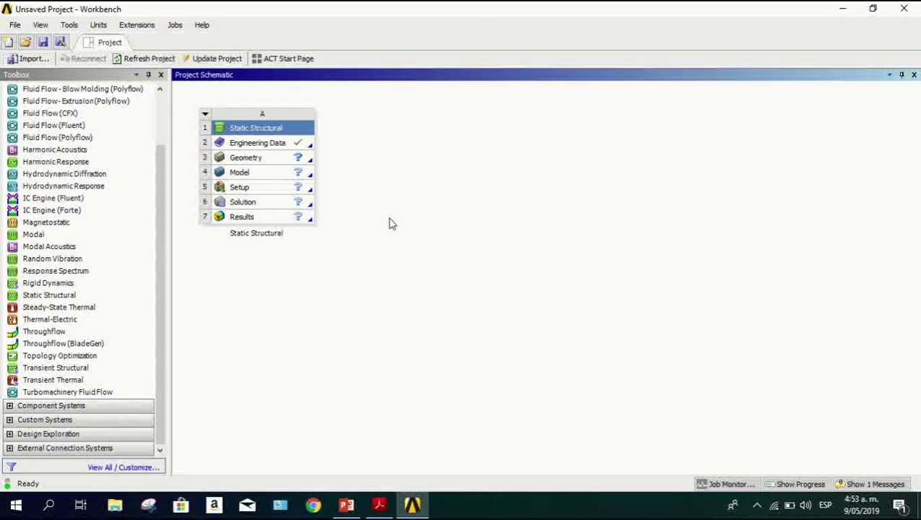
Create a new DesignModeler geometry for the Static Structural system's Geometry cell.
click(261, 162)
right_click(261, 161)
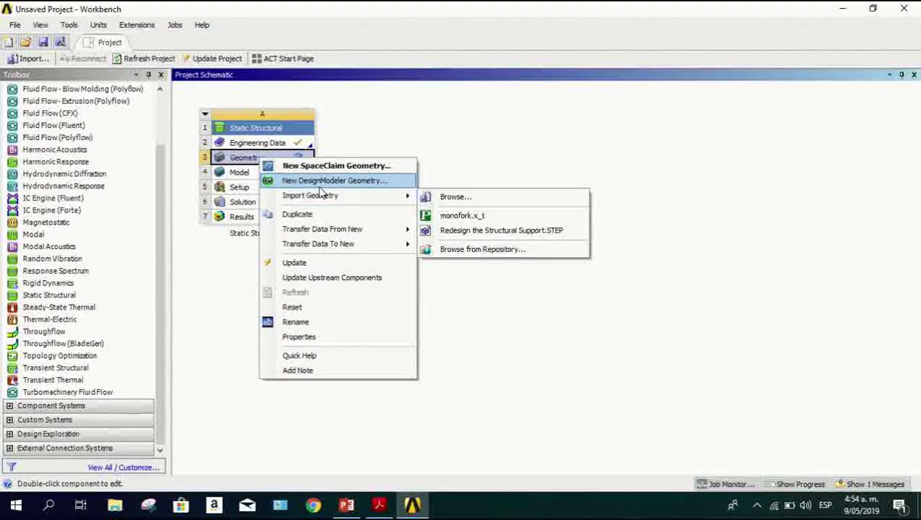
click(363, 182)
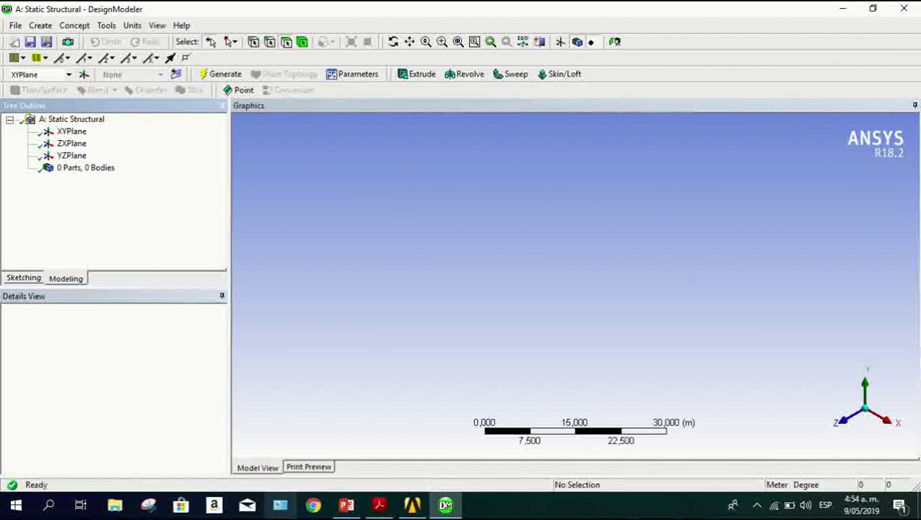
Examine the truss geometry, dimensions and loads in practica #1.pdf and return to DesignModeler.
click(347, 506)
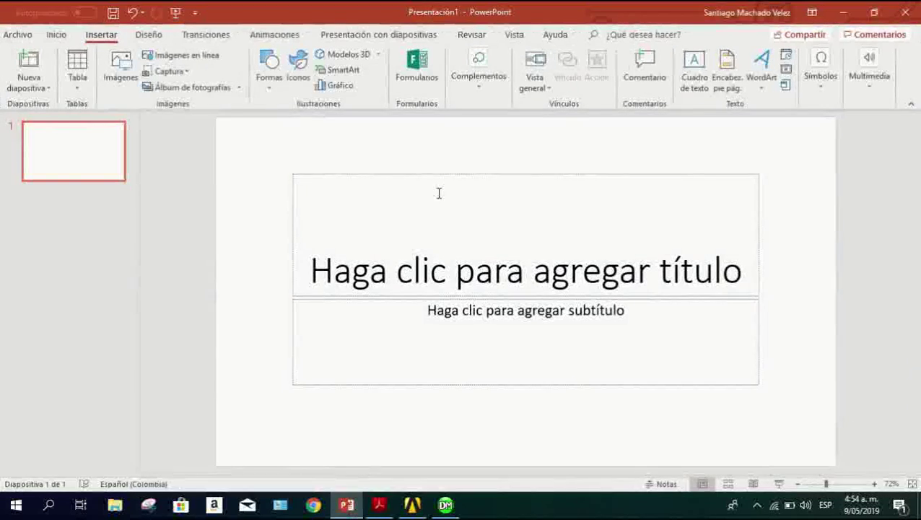
click(347, 506)
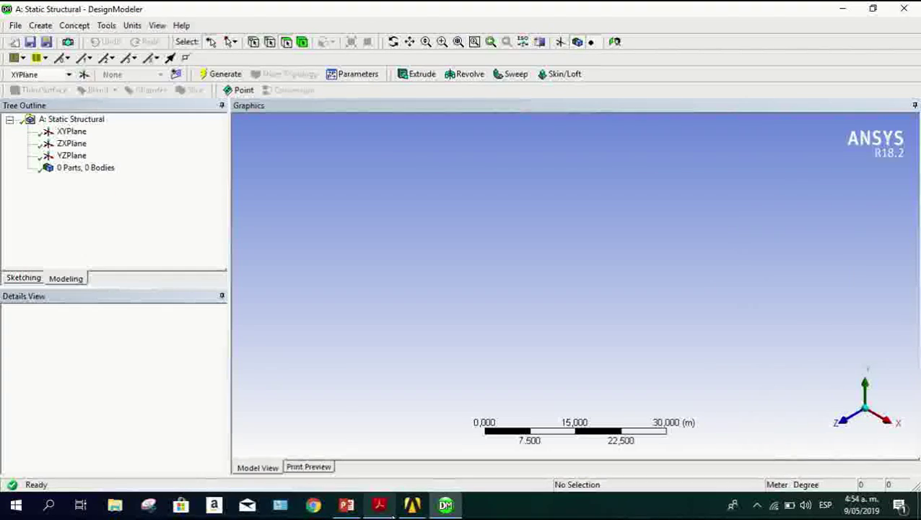
click(380, 505)
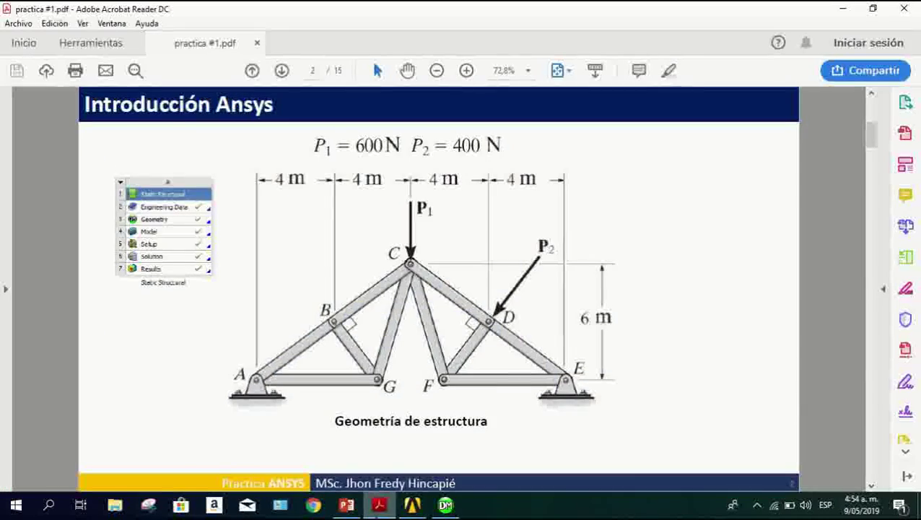
click(380, 505)
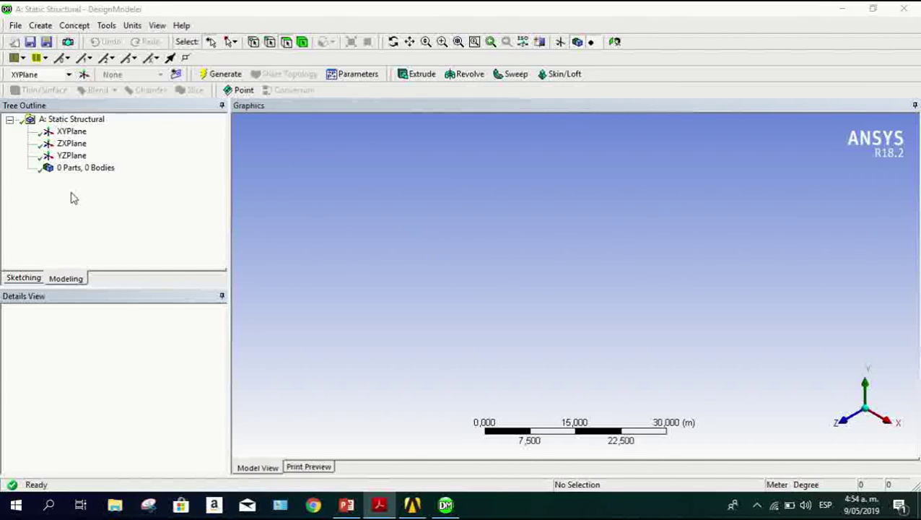
Create a new sketch on the XYPlane, viewed straight along the Z axis, and enter sketching mode.
click(61, 134)
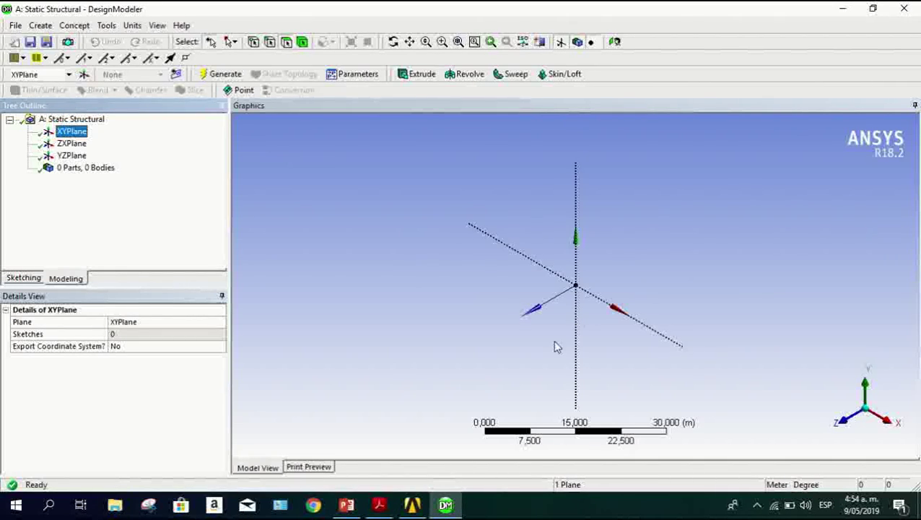
ctrl+middle_drag(546, 385, 456, 354)
middle_drag(520, 308, 590, 332)
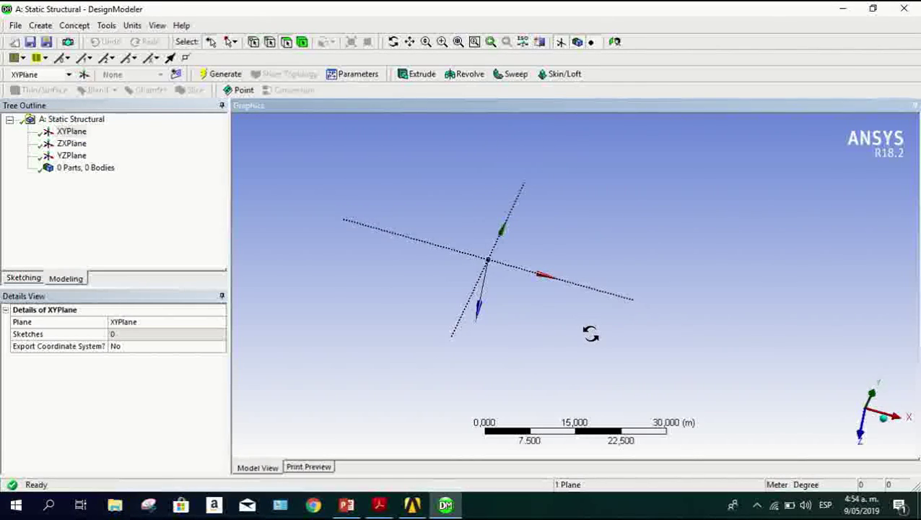
click(860, 440)
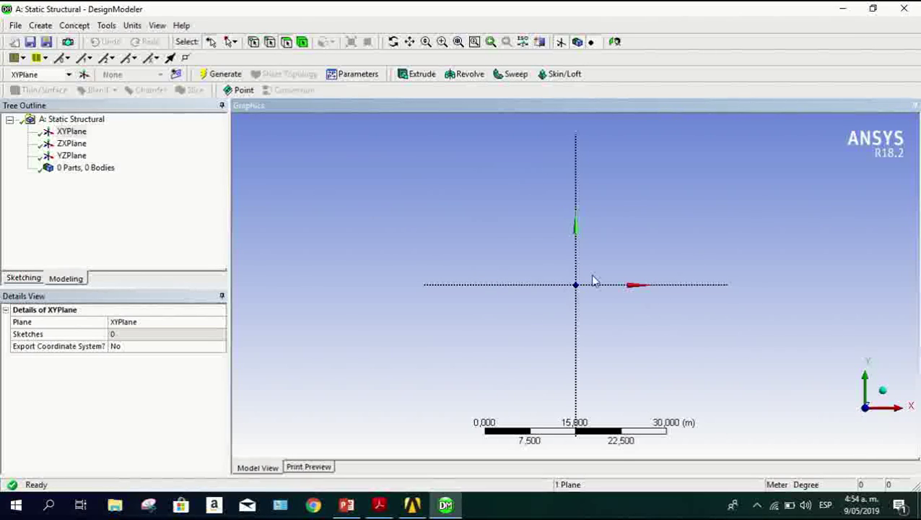
scroll(654, 293, up, 1)
scroll(657, 295, up, 1)
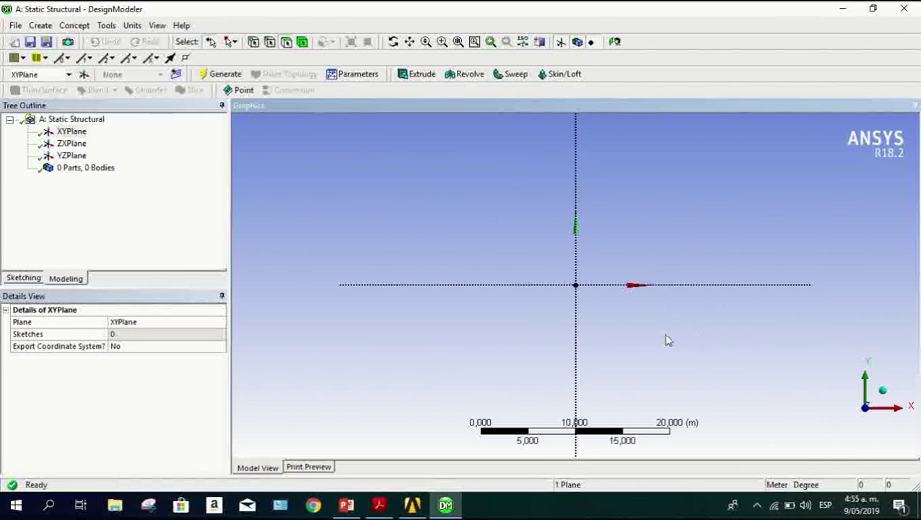
scroll(655, 332, up, 1)
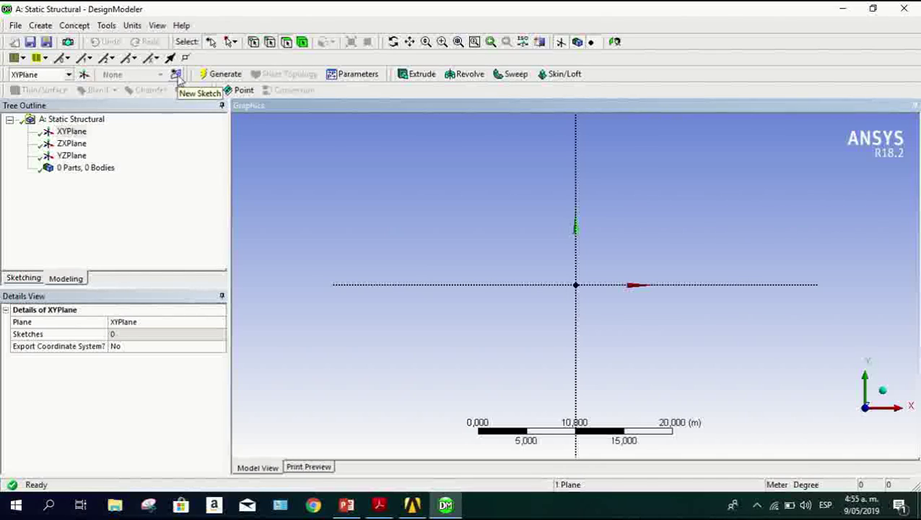
click(177, 76)
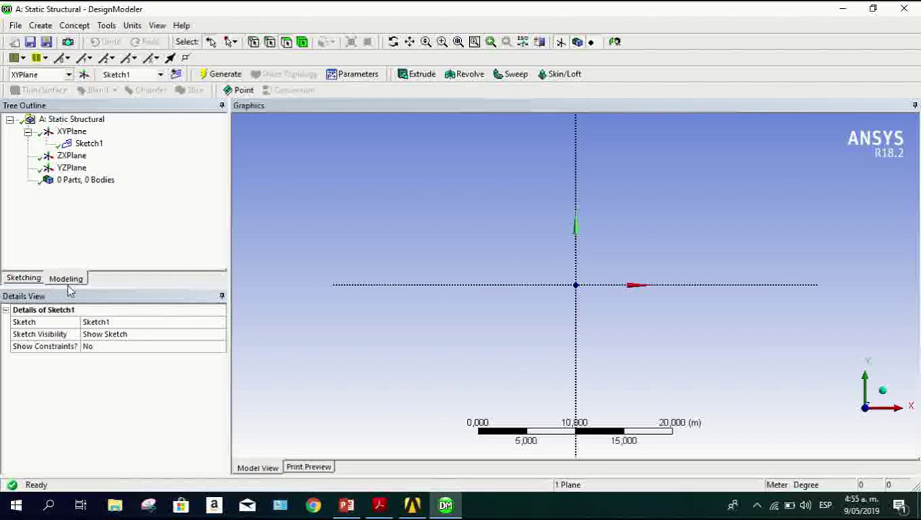
click(24, 278)
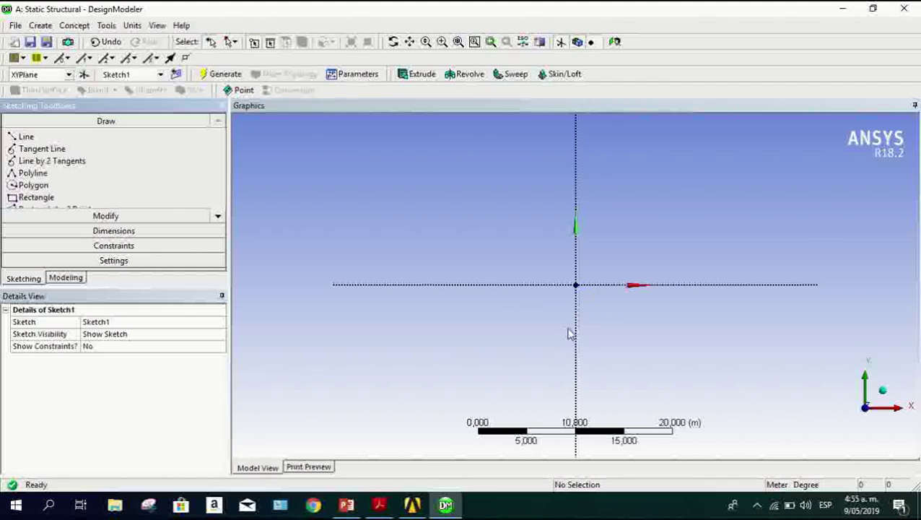
Following the truss diagram in practica #1.pdf, draw one rising line from the origin and a separate line descending to the positive X axis.
click(380, 505)
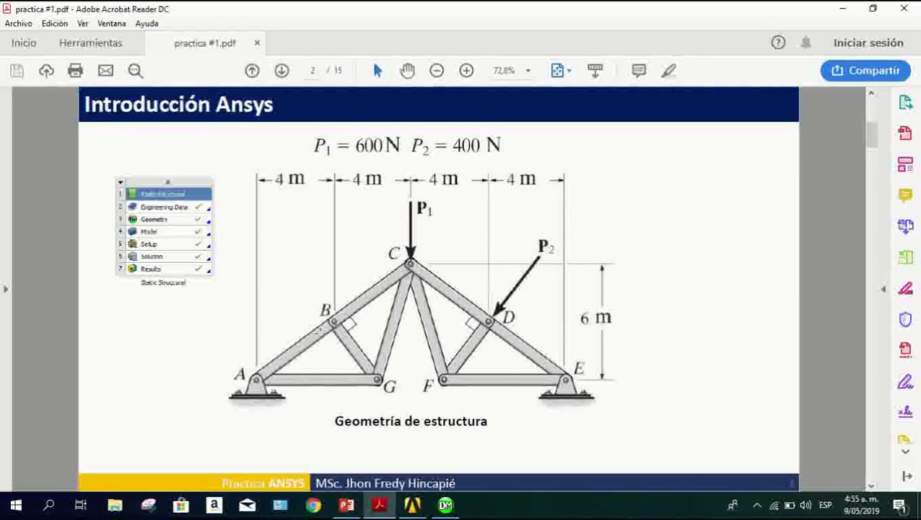
click(379, 504)
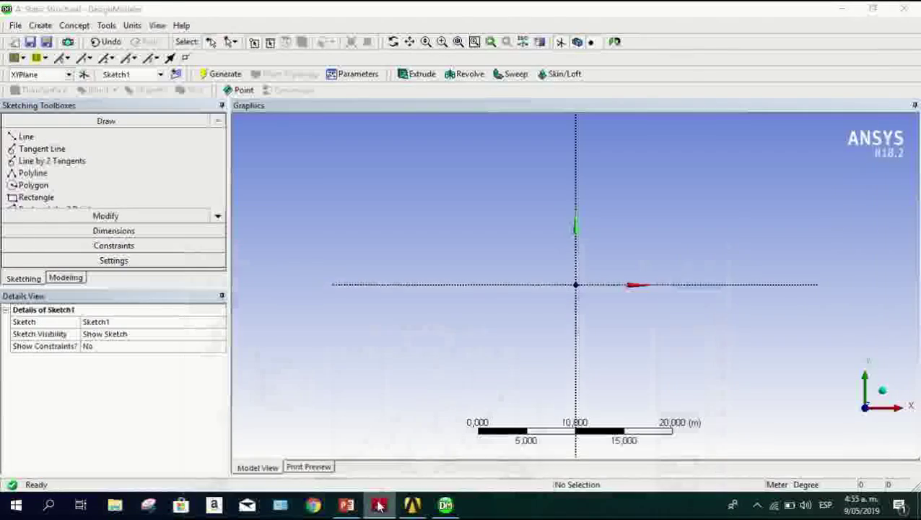
click(28, 139)
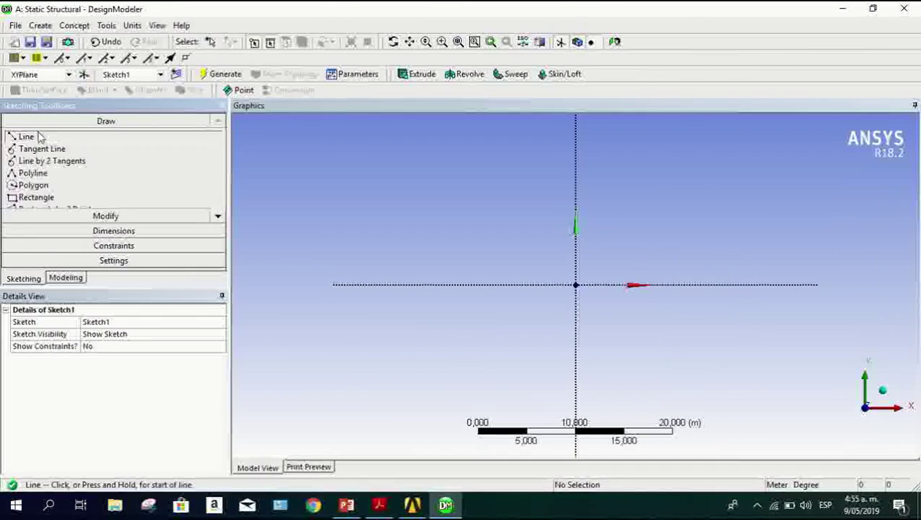
click(574, 283)
click(652, 205)
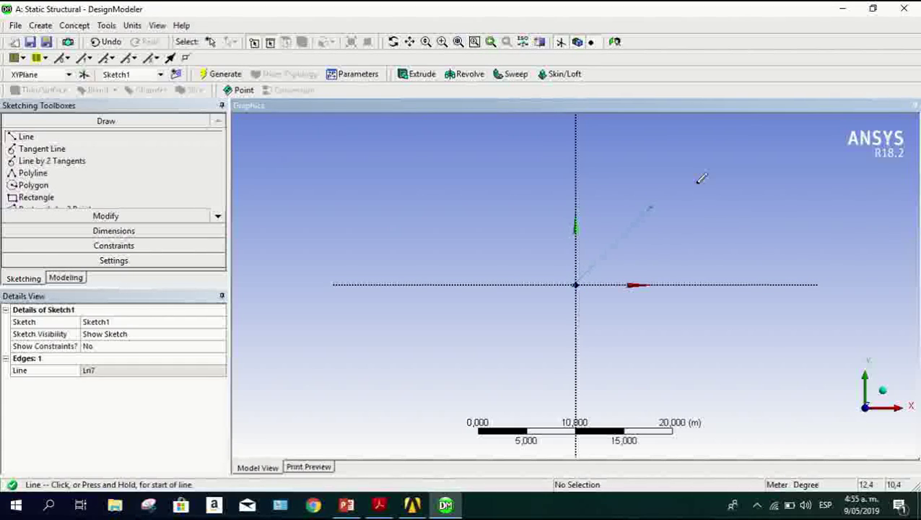
click(767, 208)
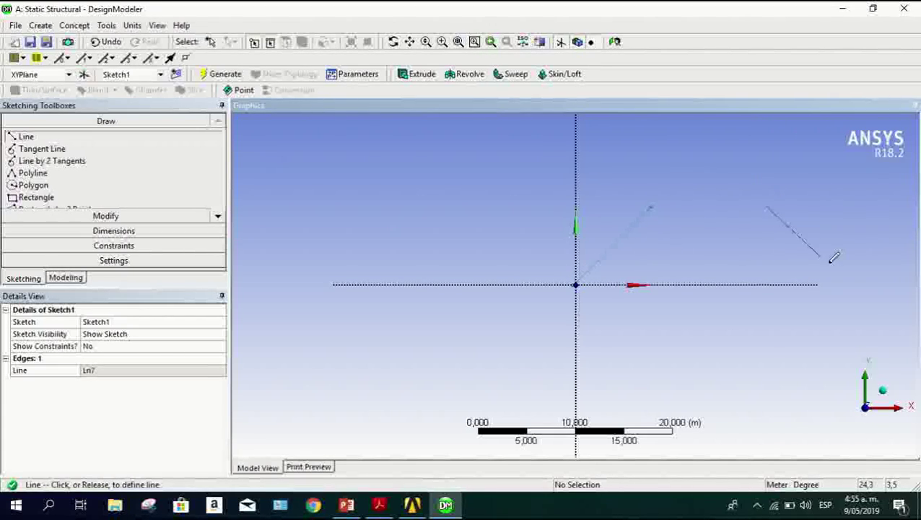
click(836, 282)
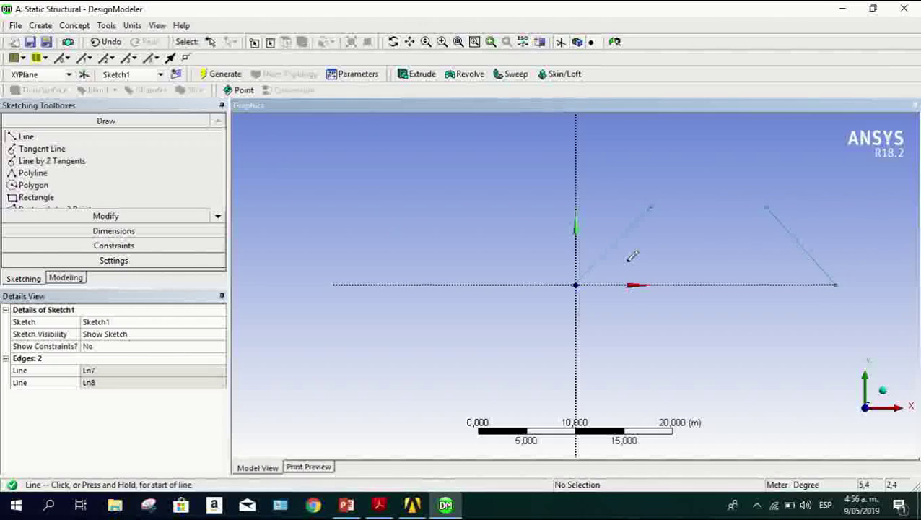
Draw two separate horizontal lines on the positive X axis between the feet of the outer inclined lines.
click(598, 284)
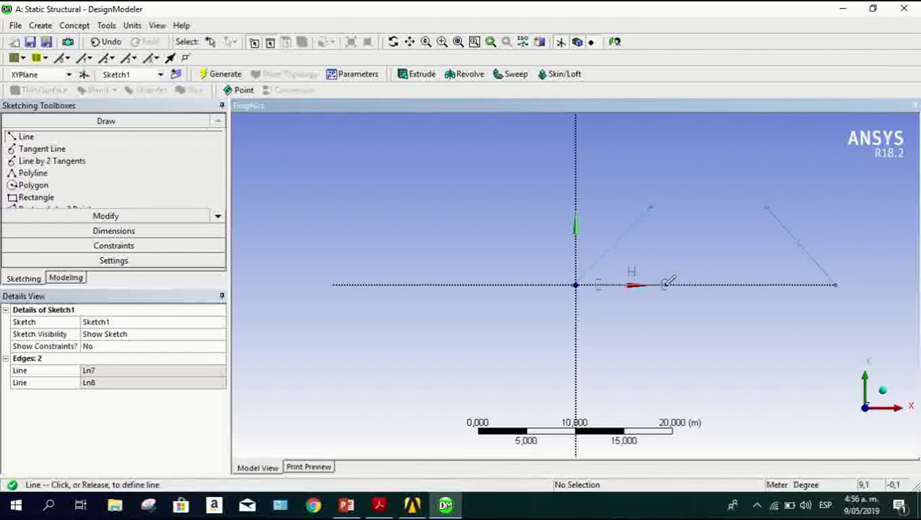
click(665, 284)
click(747, 284)
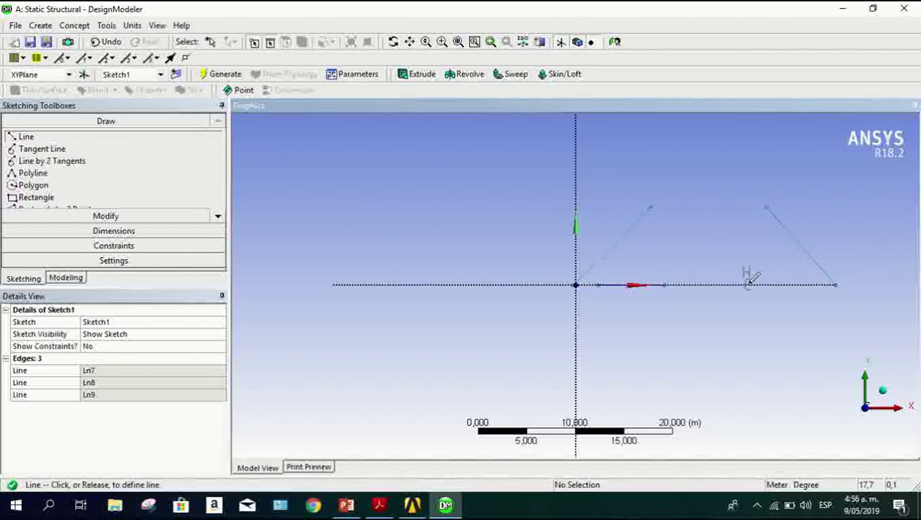
click(804, 284)
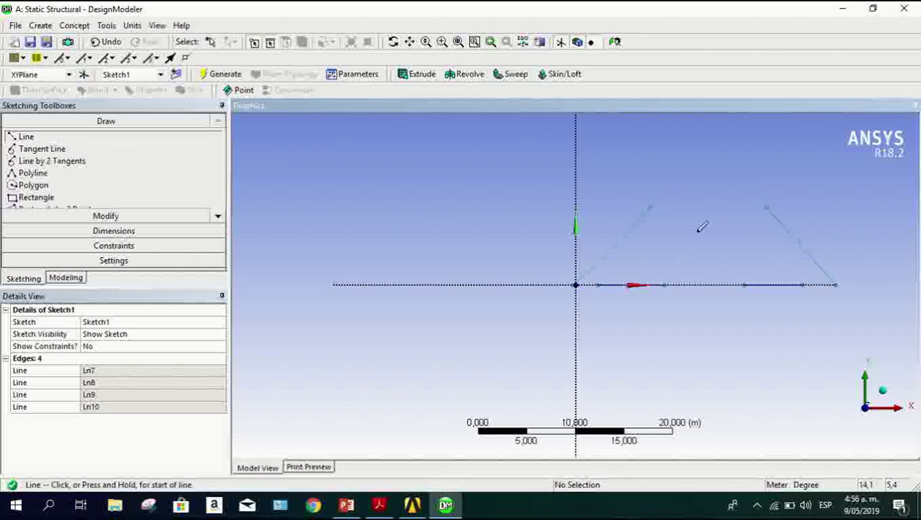
Draw two short inner inclined lines, one beside each outer line, for the truss's inner members.
click(621, 251)
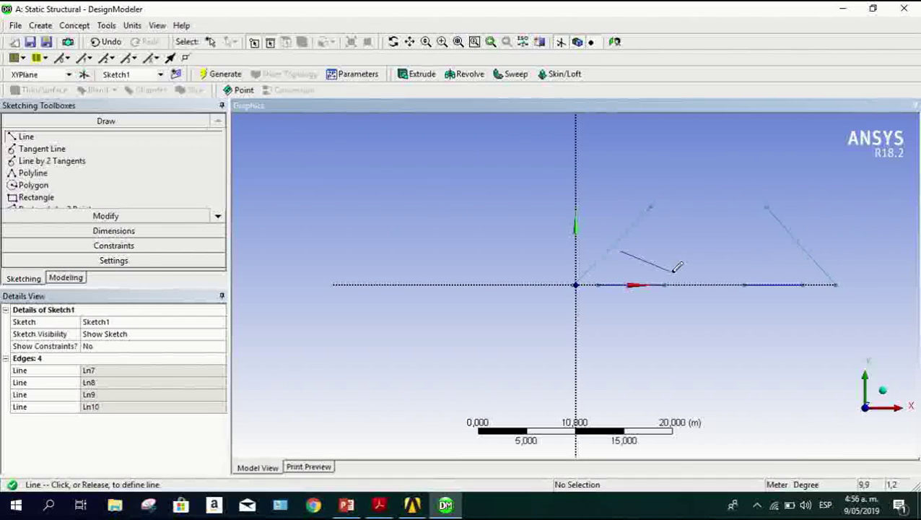
click(672, 272)
click(740, 269)
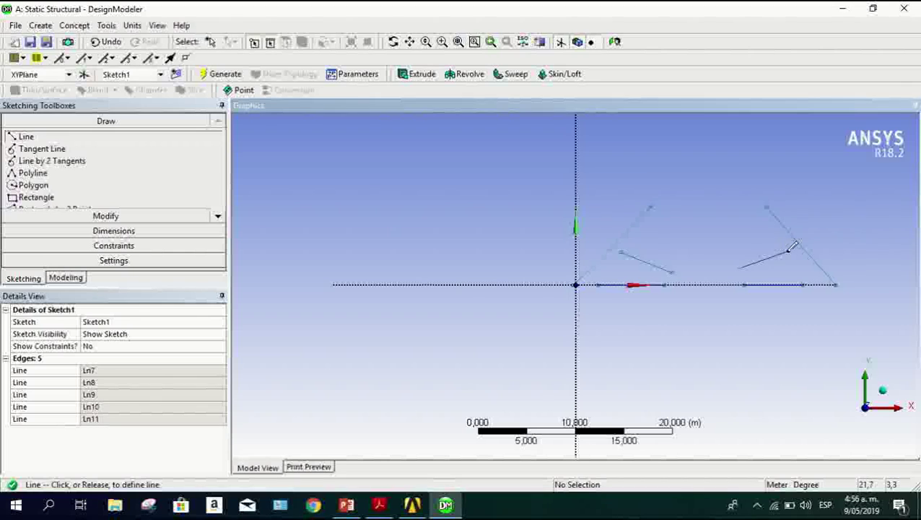
click(792, 251)
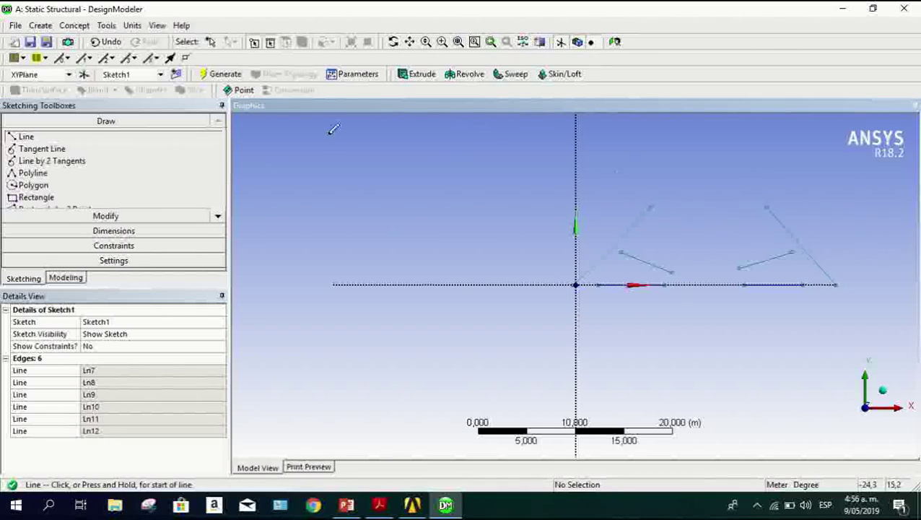
Checking the truss diagram in practica #1.pdf, constrain each short inner line perpendicular to its neighbouring outer inclined line.
click(141, 246)
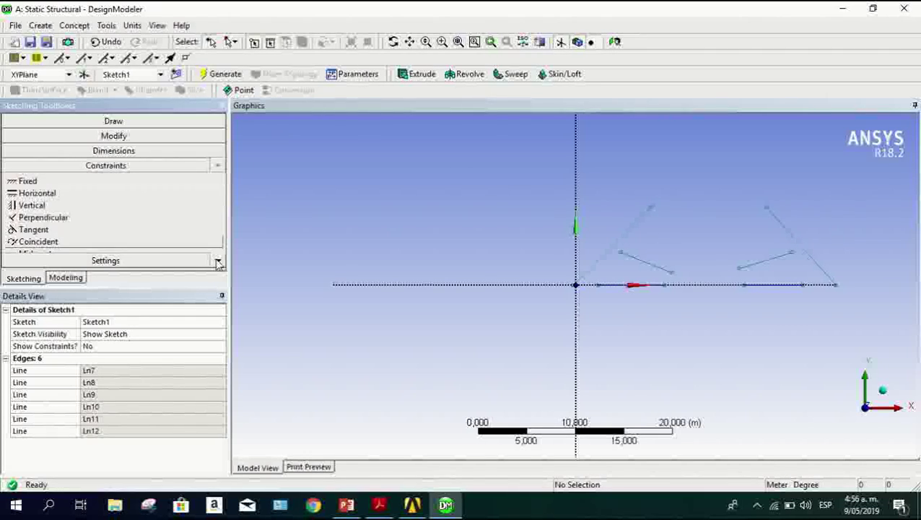
mouse_move(379, 510)
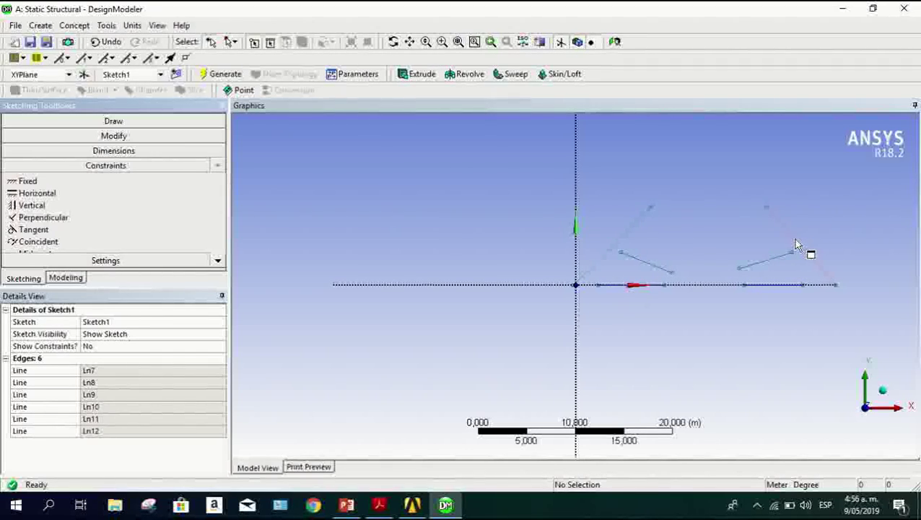
click(377, 507)
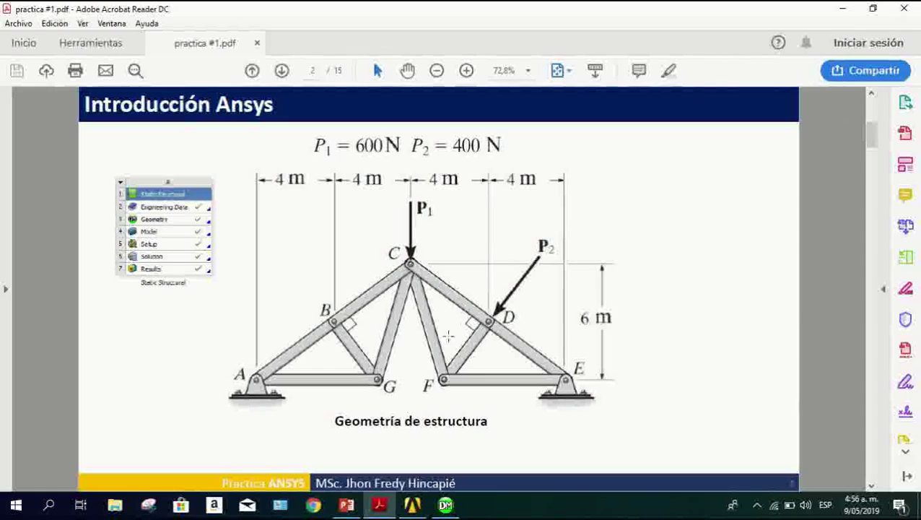
click(447, 505)
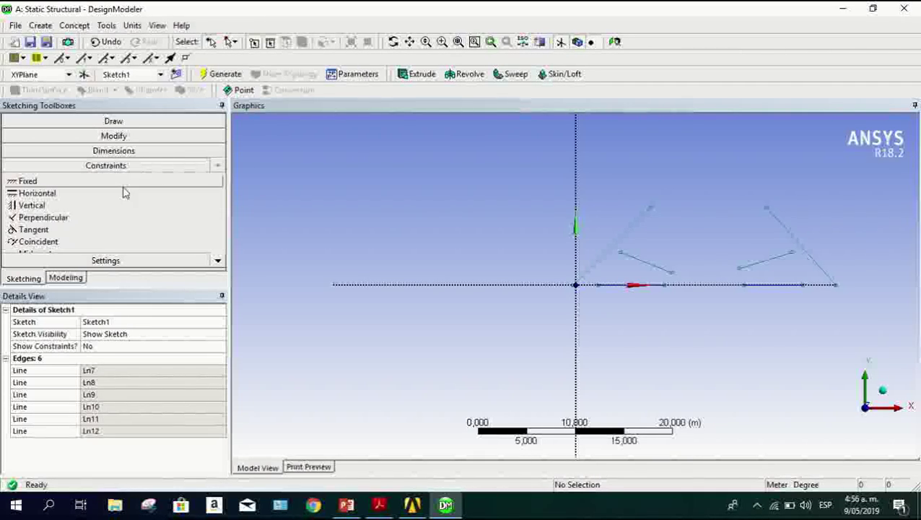
click(61, 221)
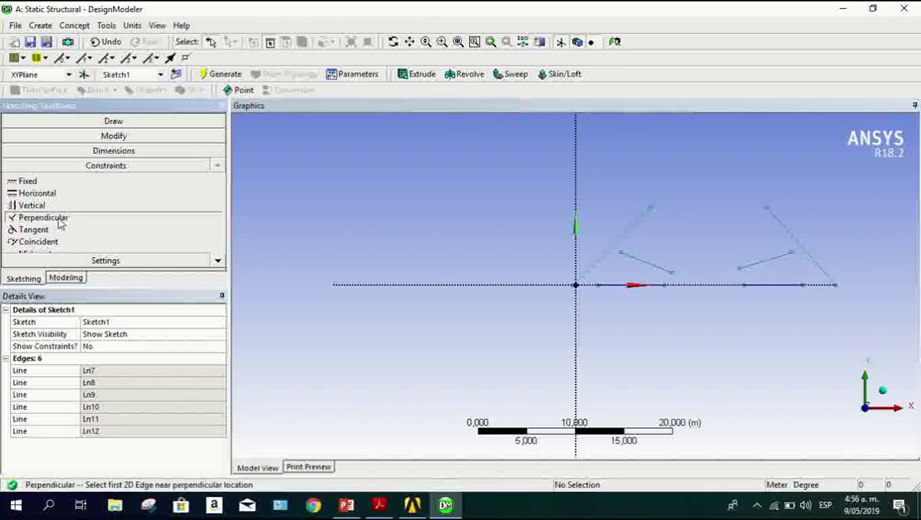
click(650, 269)
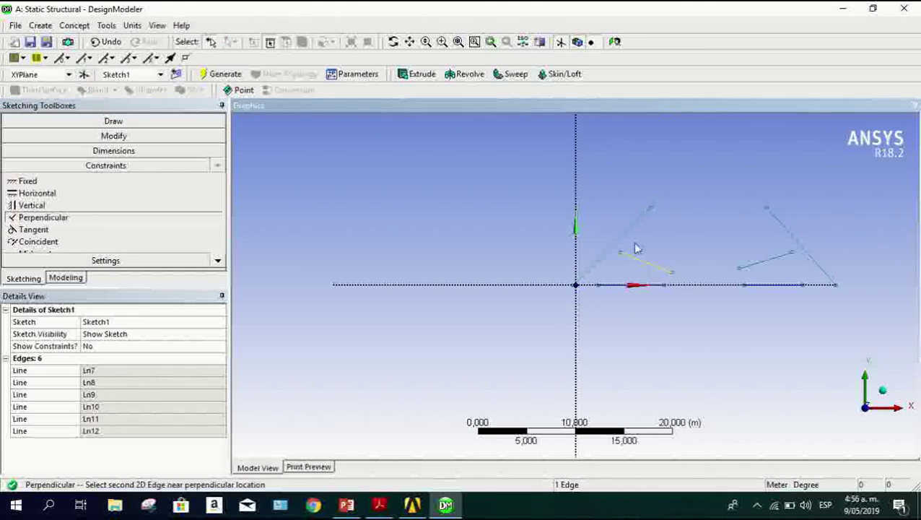
click(630, 240)
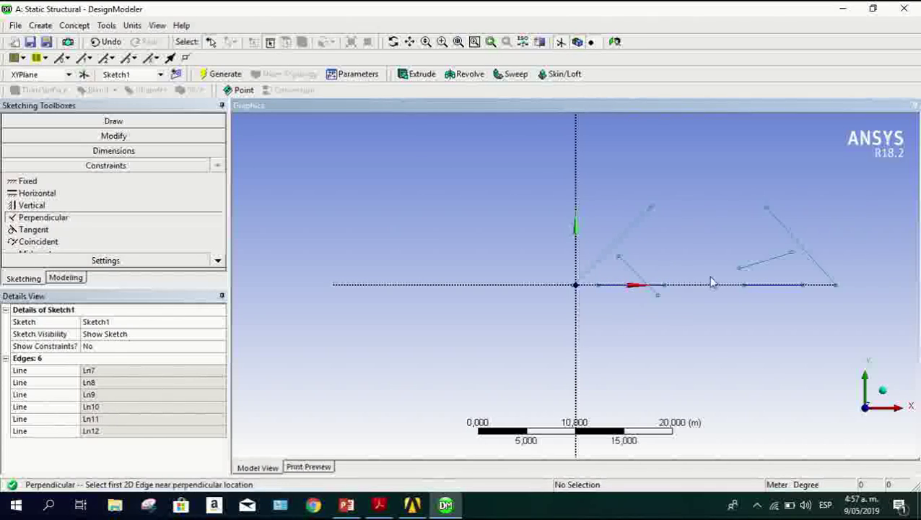
click(770, 268)
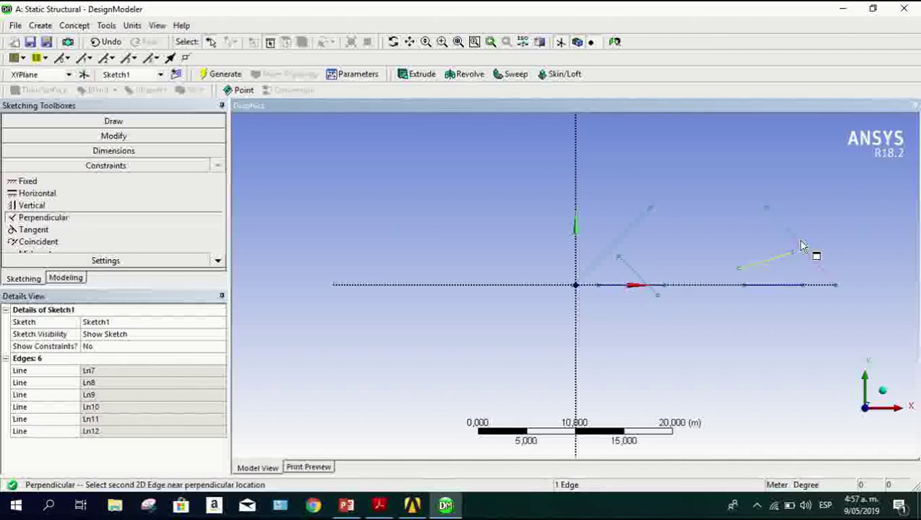
click(804, 248)
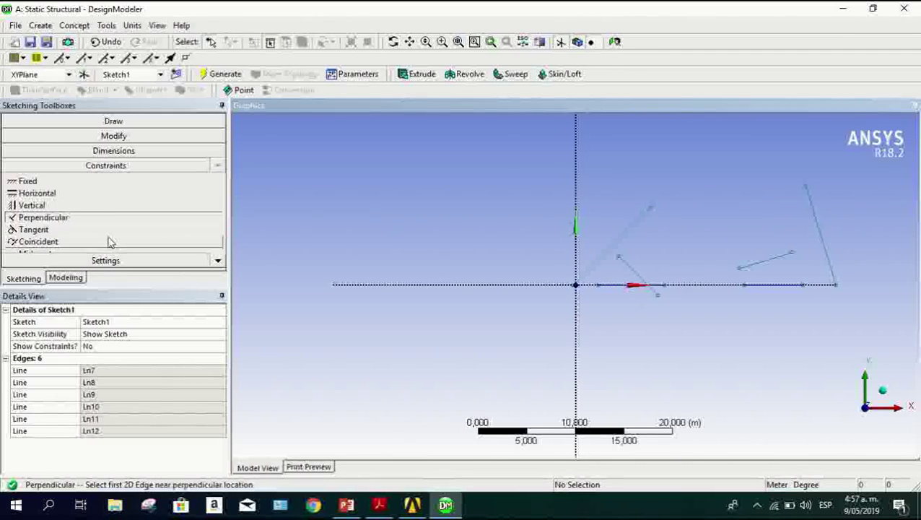
Make the upper end of each short inner line coincident with its neighbouring outer inclined line.
click(34, 243)
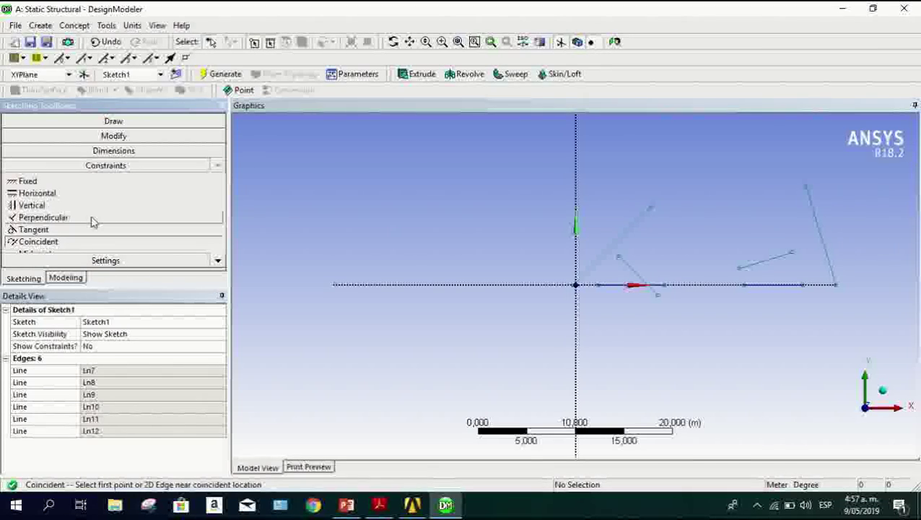
click(619, 261)
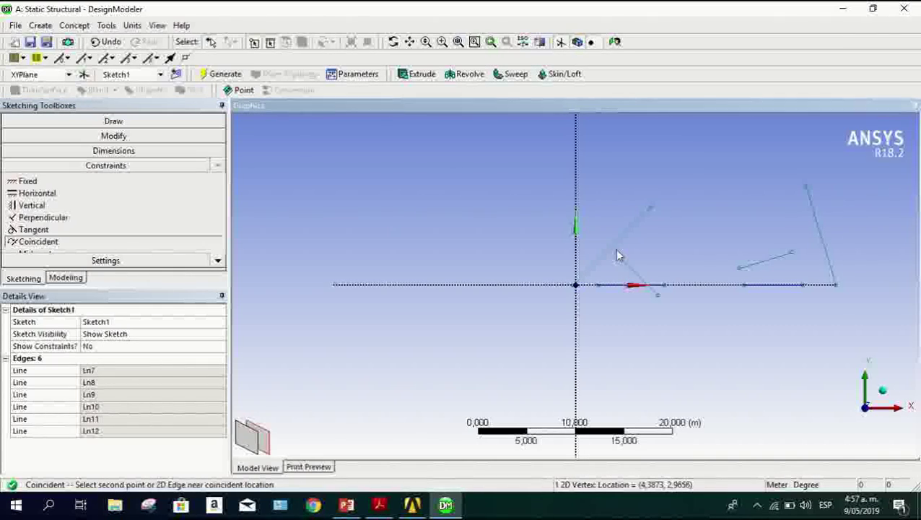
click(616, 251)
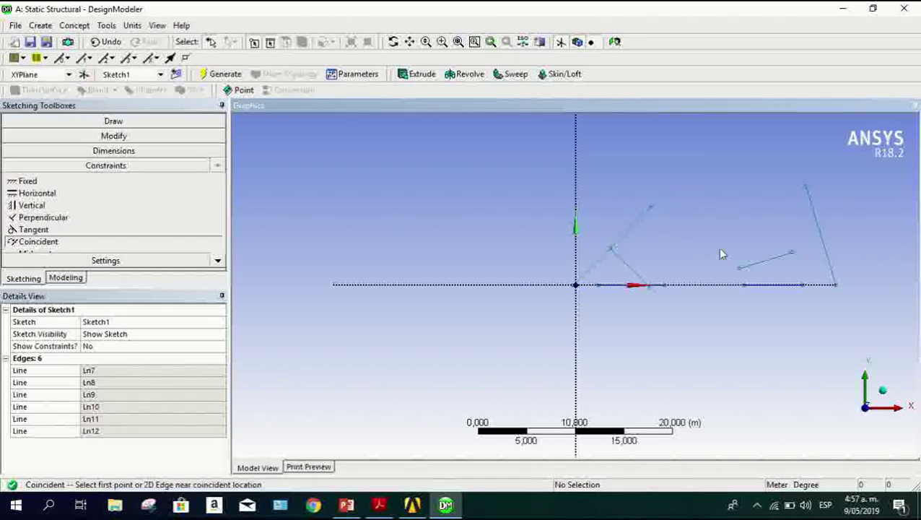
click(795, 259)
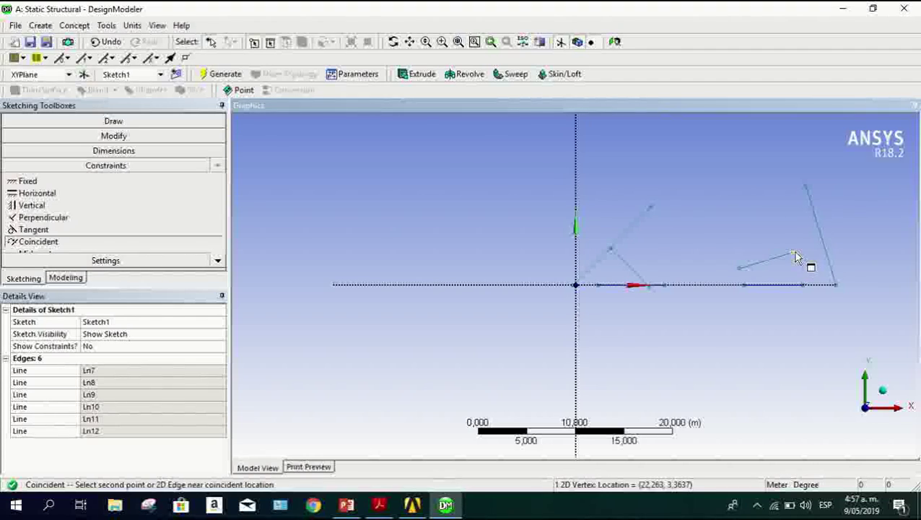
click(828, 244)
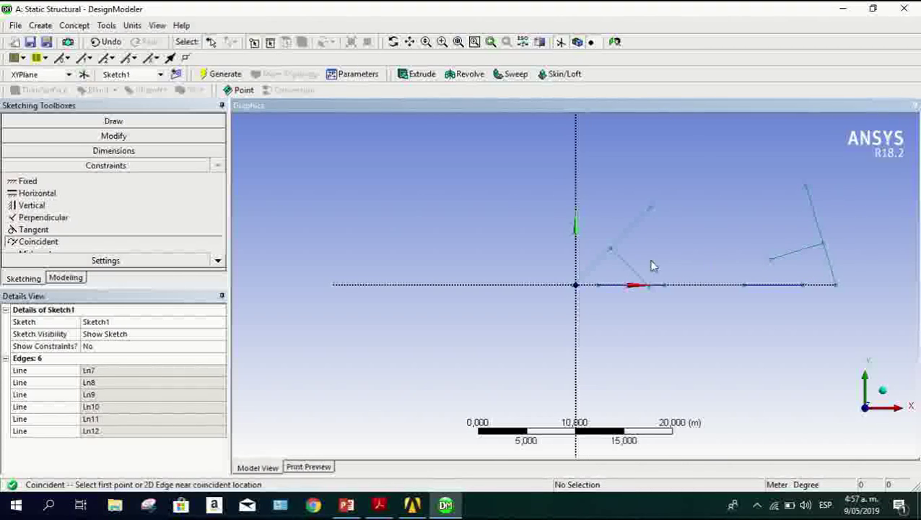
Join the horizontal lines' outer ends to the feet of the outer inclined lines with Coincident constraints, and join the inclined lines' upper ends at the apex.
click(598, 288)
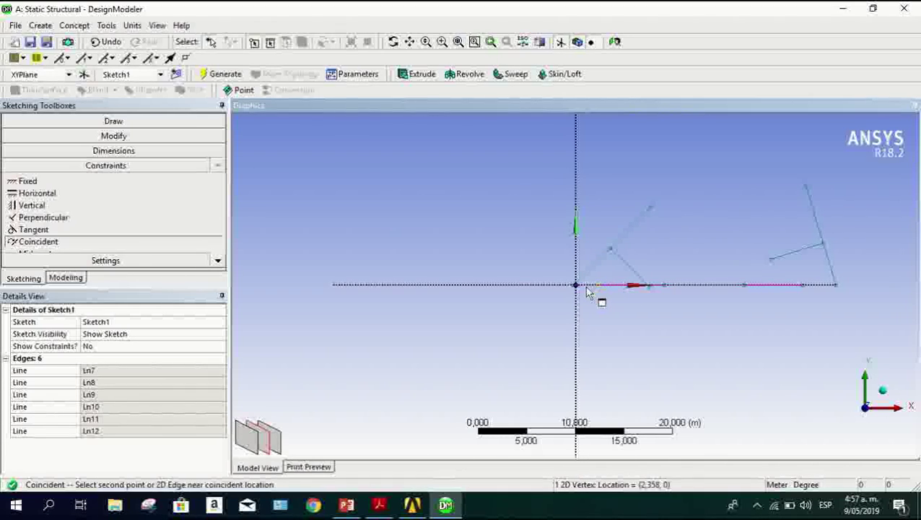
click(585, 297)
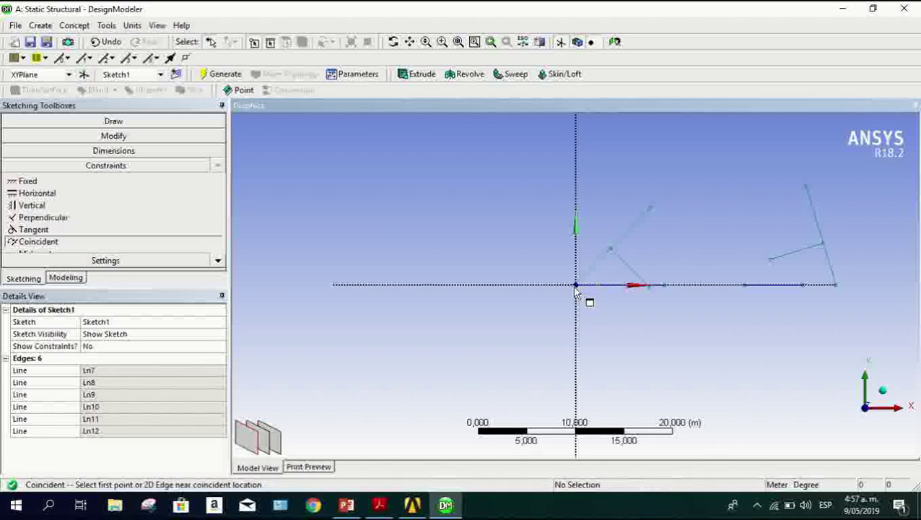
click(805, 289)
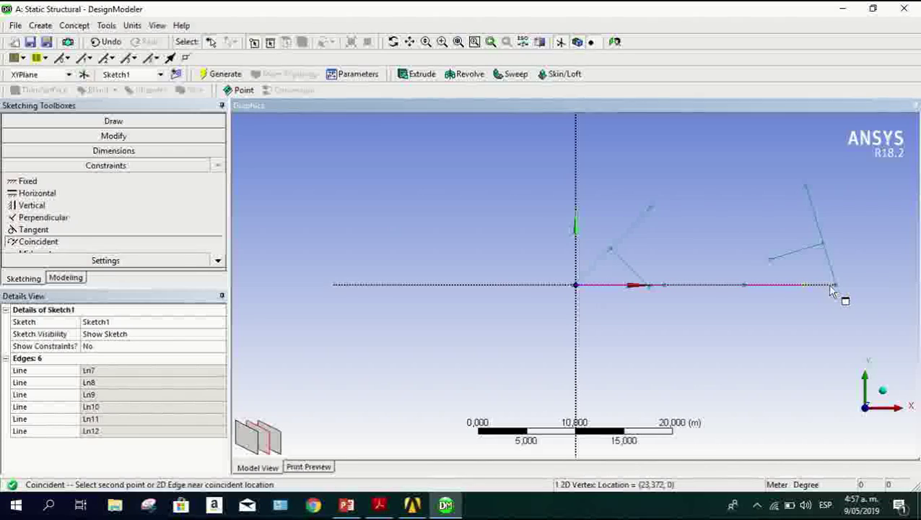
click(838, 288)
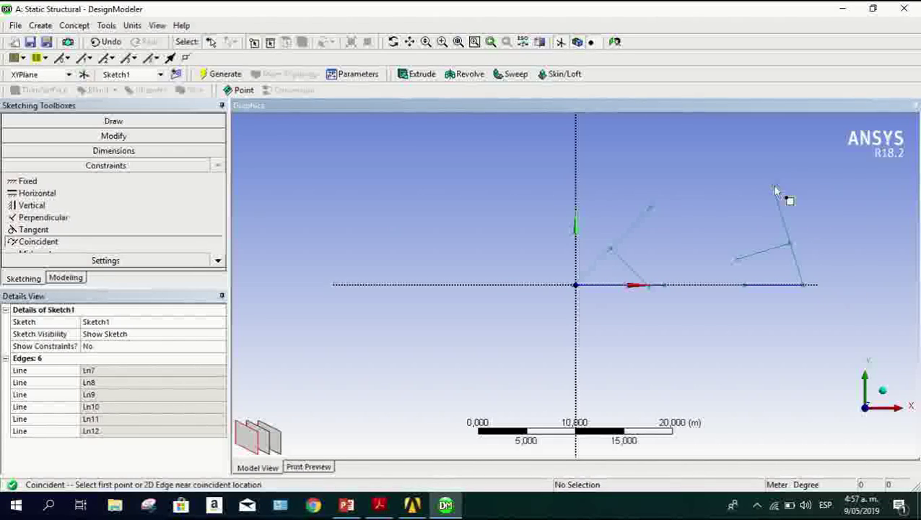
click(652, 212)
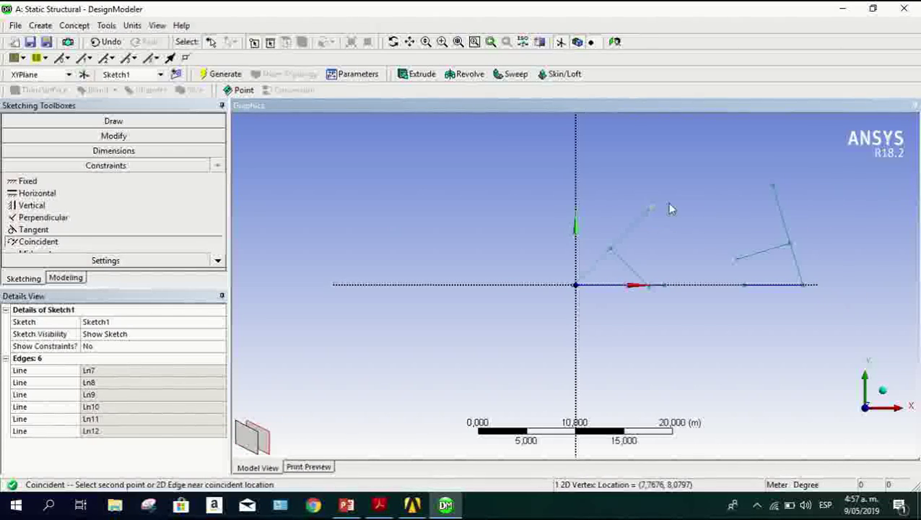
click(771, 189)
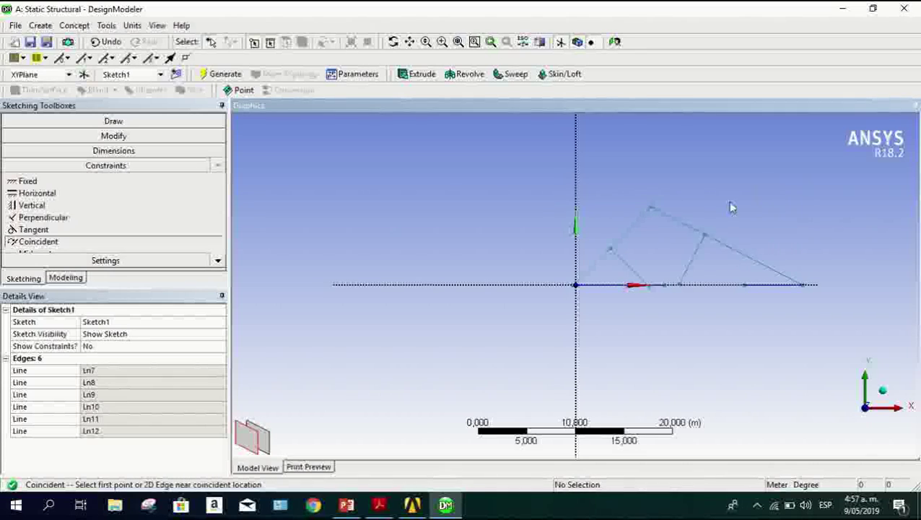
Make the lower end of each short inner line coincident with the inner end of the horizontal line on its side.
click(683, 286)
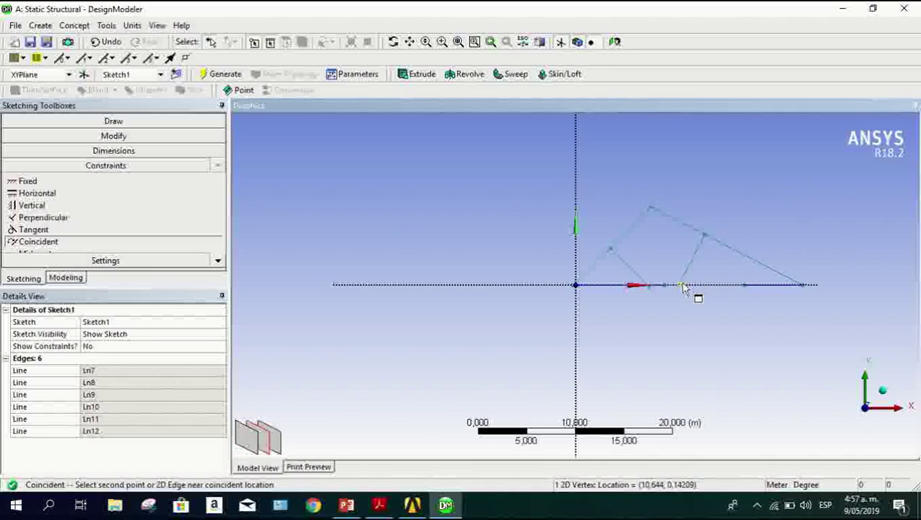
click(746, 287)
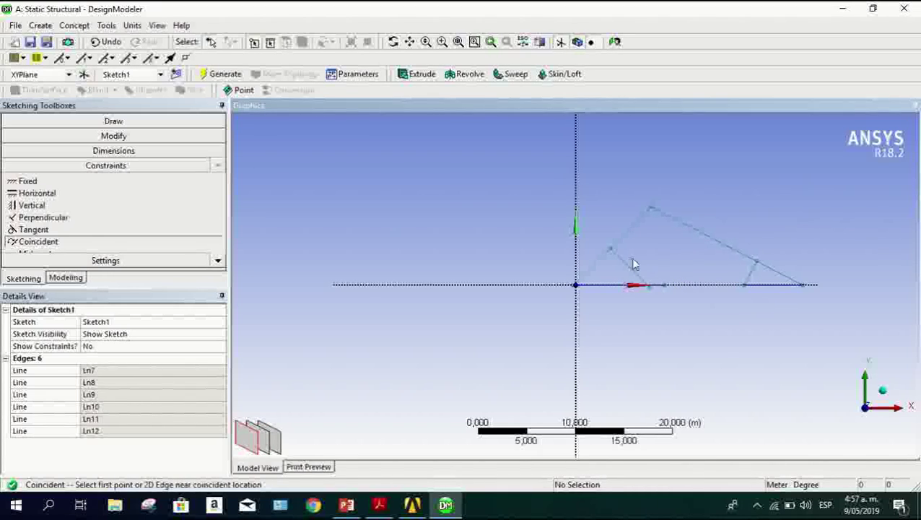
scroll(660, 293, up, 2)
scroll(659, 291, up, 2)
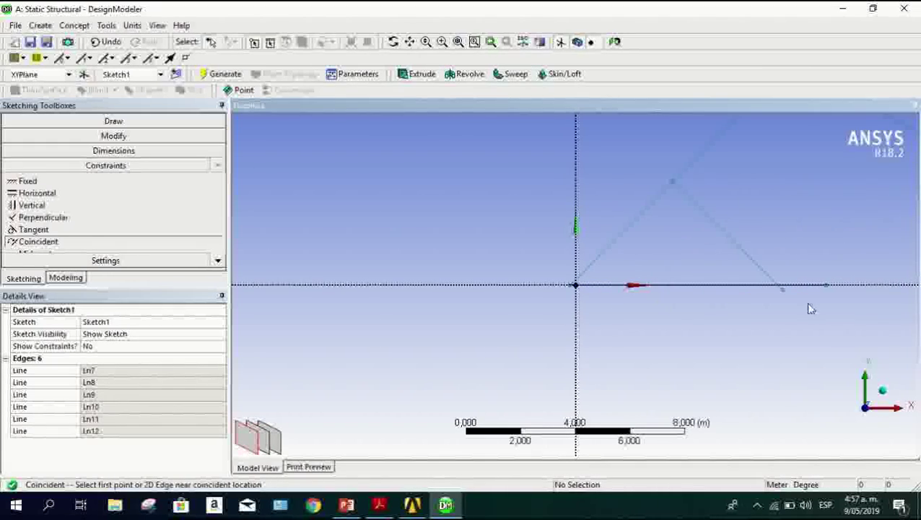
click(783, 294)
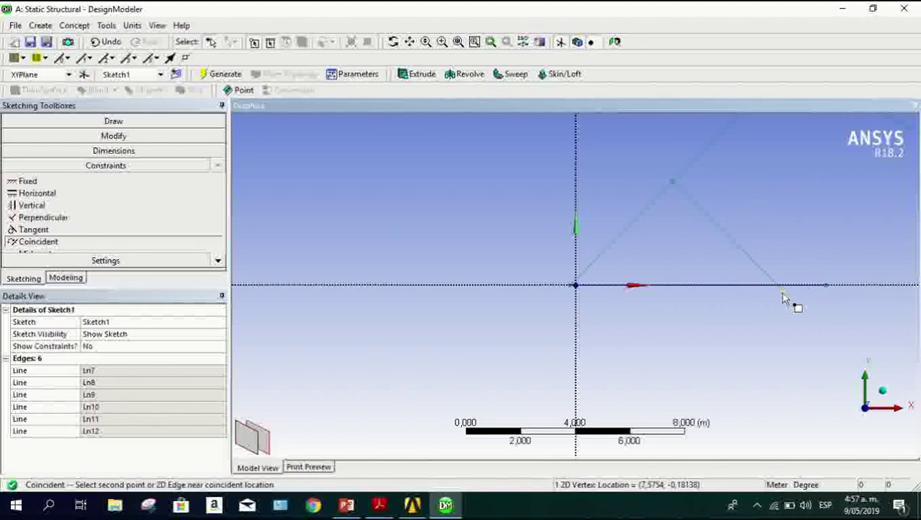
click(826, 291)
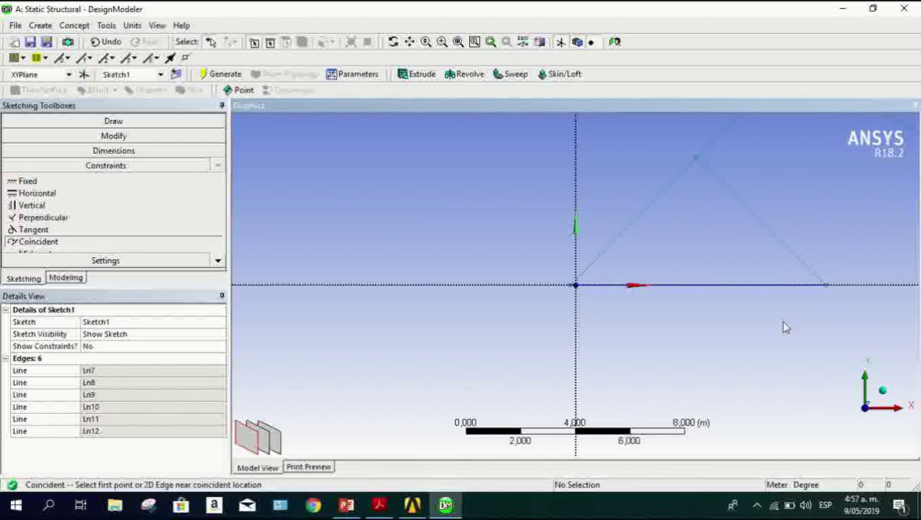
Check the truss joint spacings in practica #1.pdf before dimensioning the sketch in DesignModeler.
mouse_move(783, 320)
ctrl+middle_down()
mouse_move(652, 343)
mouse_move(475, 340)
mouse_move(473, 358)
ctrl+middle_up()
scroll(475, 359, up, 1)
scroll(475, 359, down, 2)
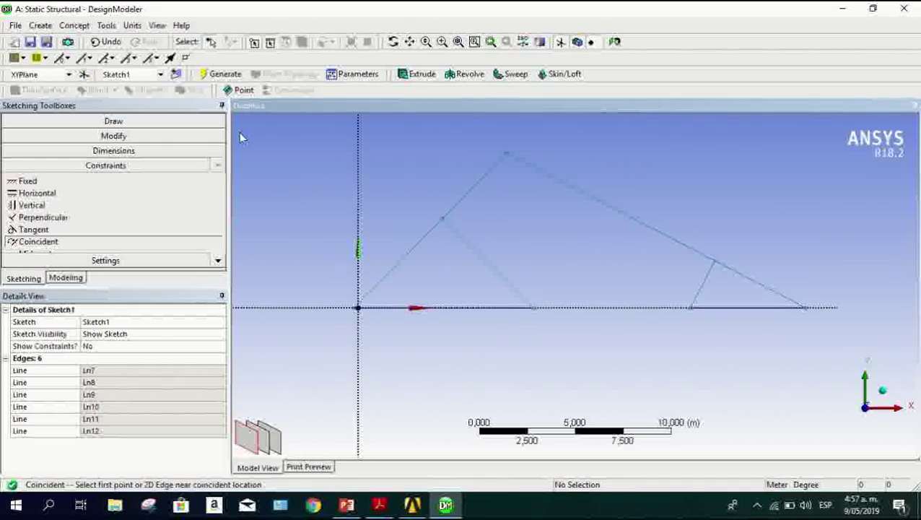
click(166, 153)
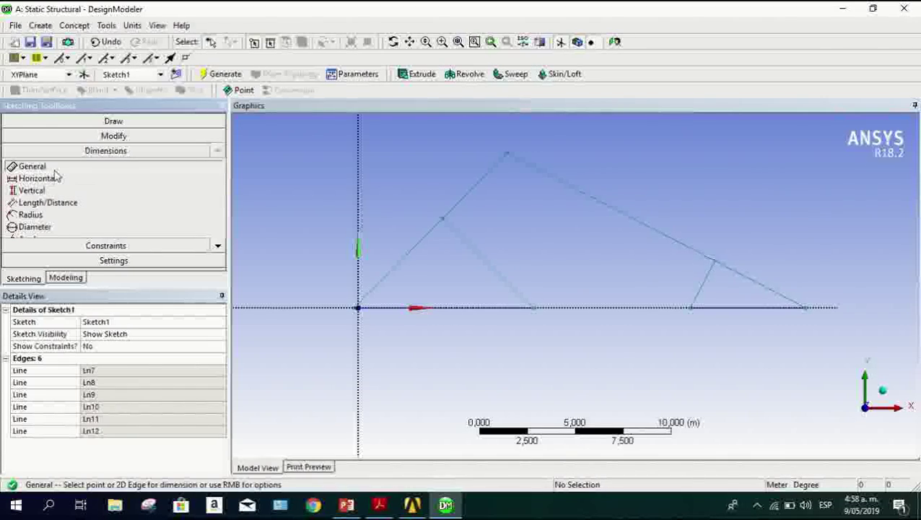
click(412, 505)
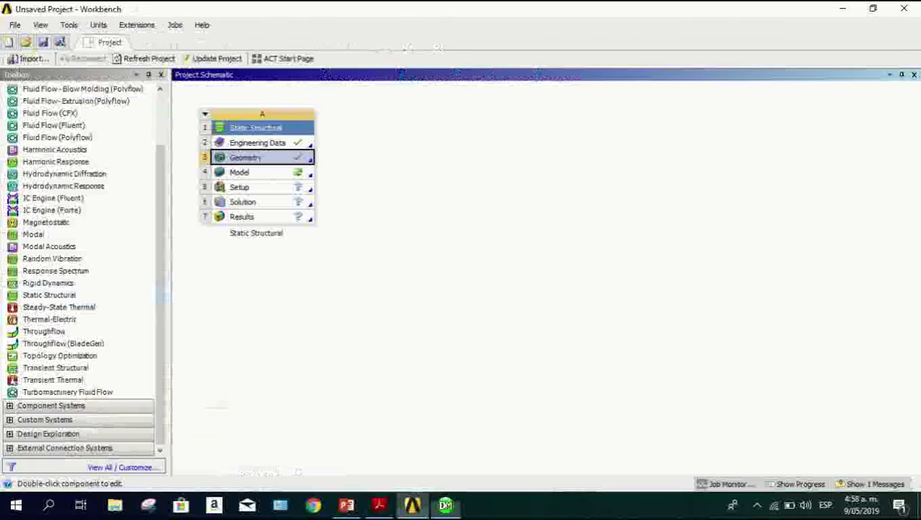
click(379, 505)
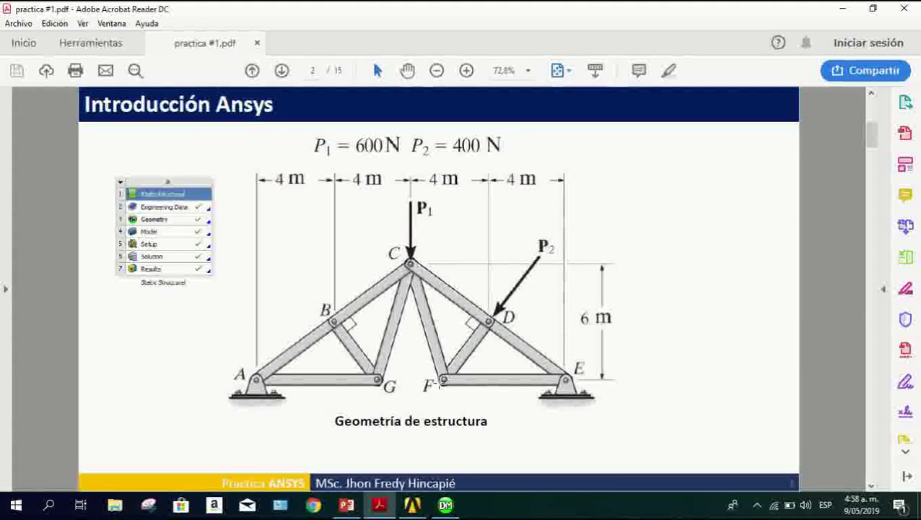
click(445, 505)
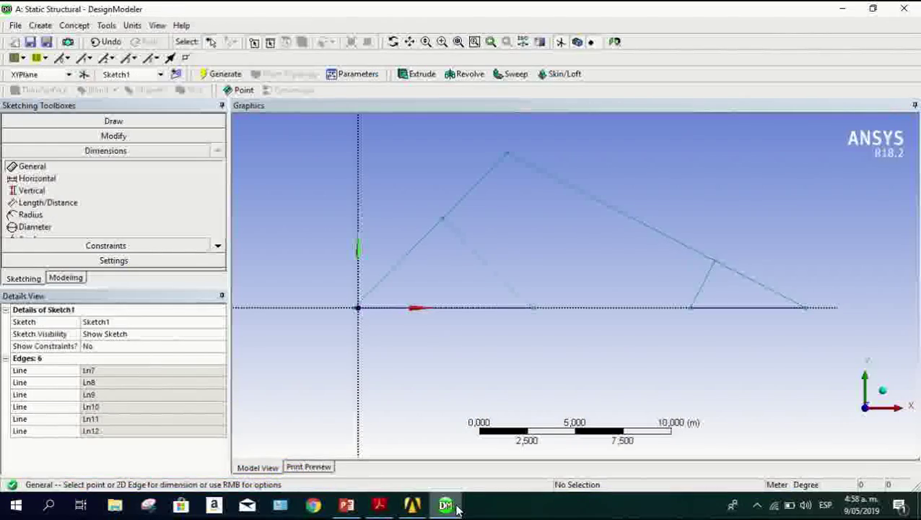
Add a horizontal dimension from the truss's left foot to the upper end of the left inner line and set it to 4 m.
click(29, 178)
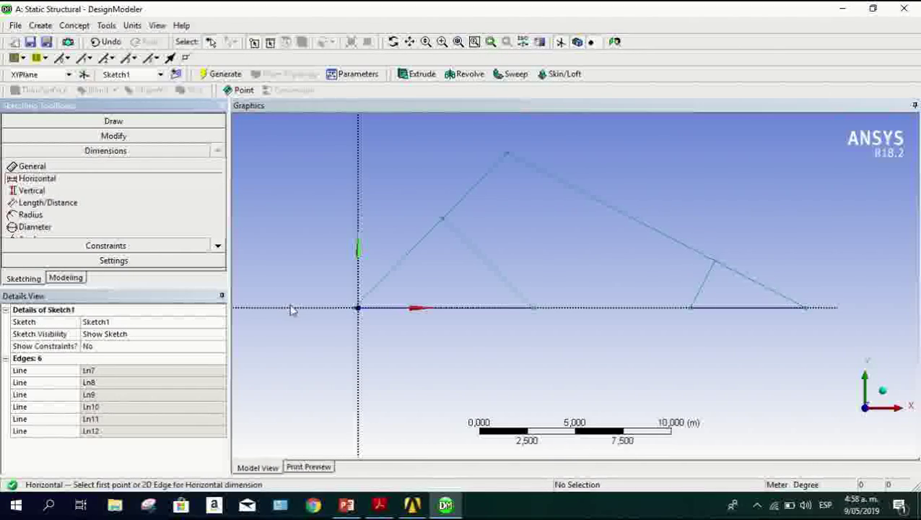
scroll(353, 314, up, 2)
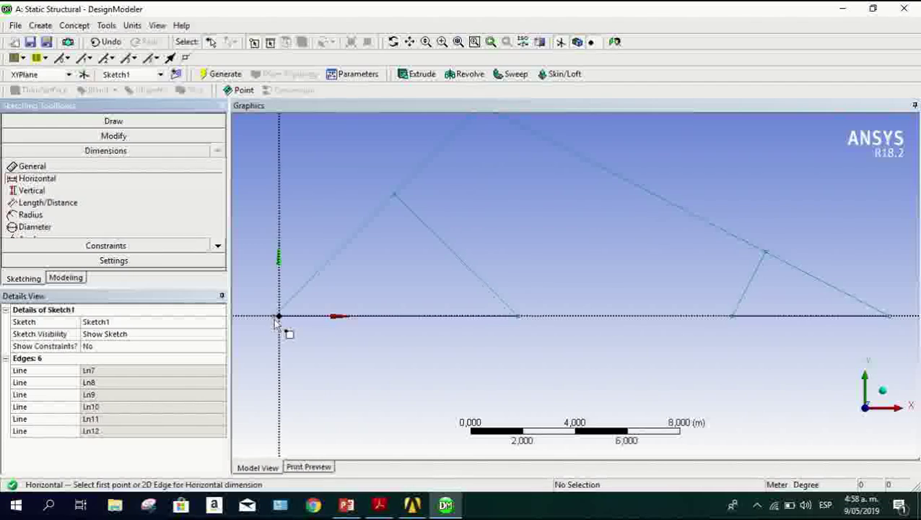
click(278, 317)
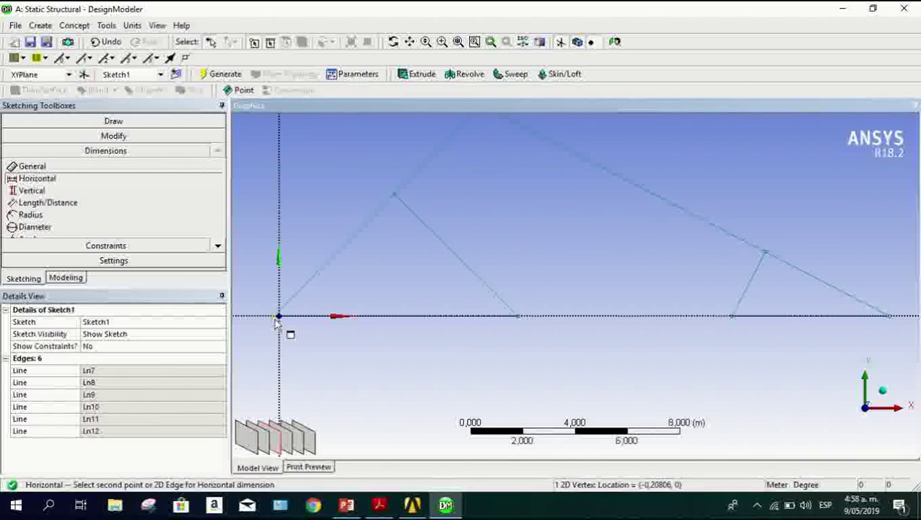
click(395, 195)
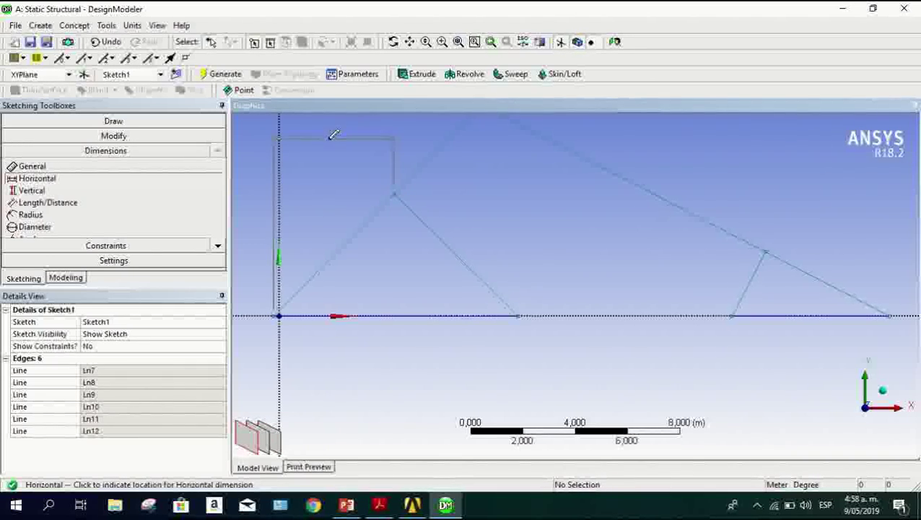
scroll(340, 158, down, 2)
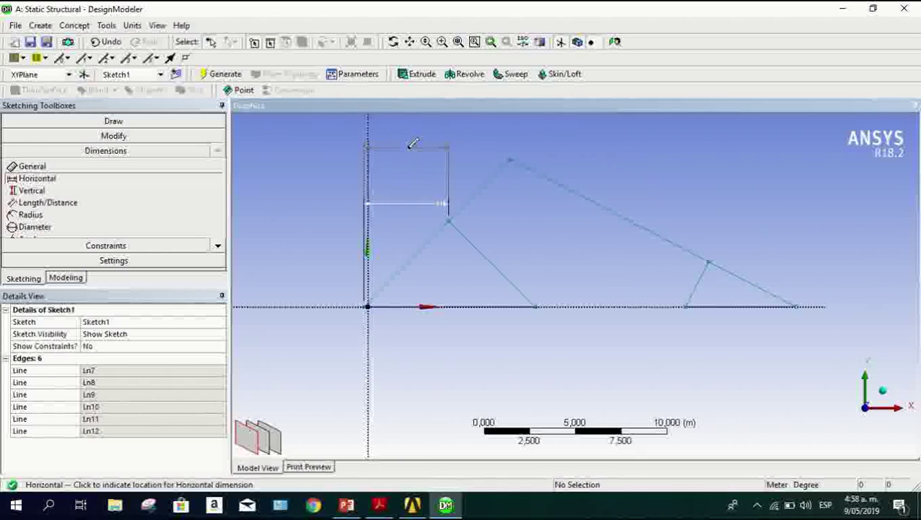
click(411, 144)
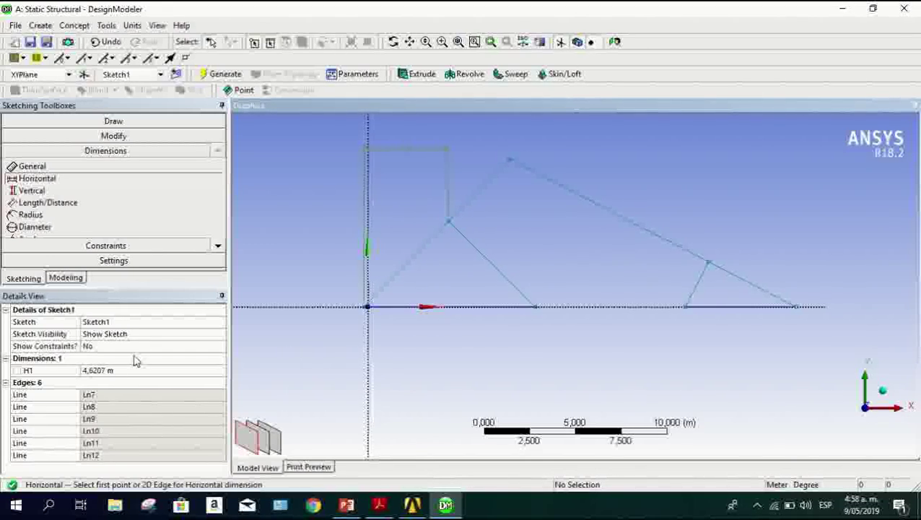
click(117, 370)
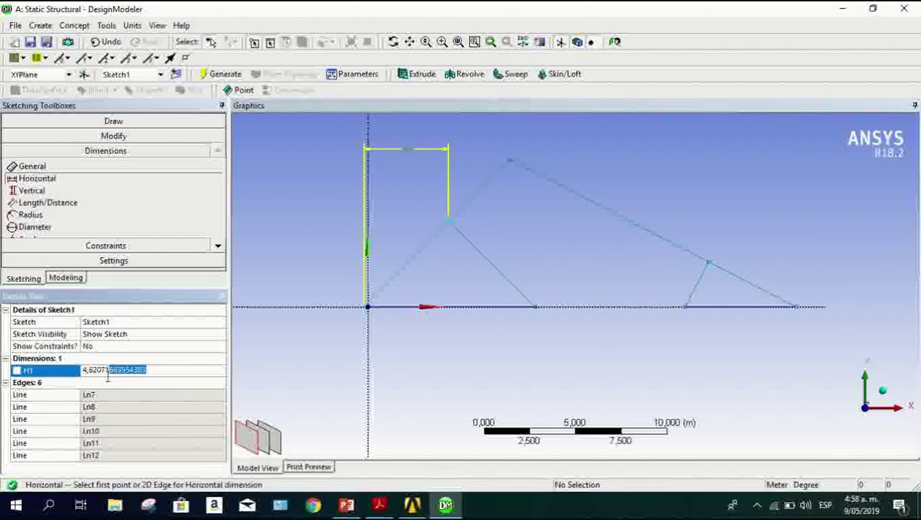
key(Return)
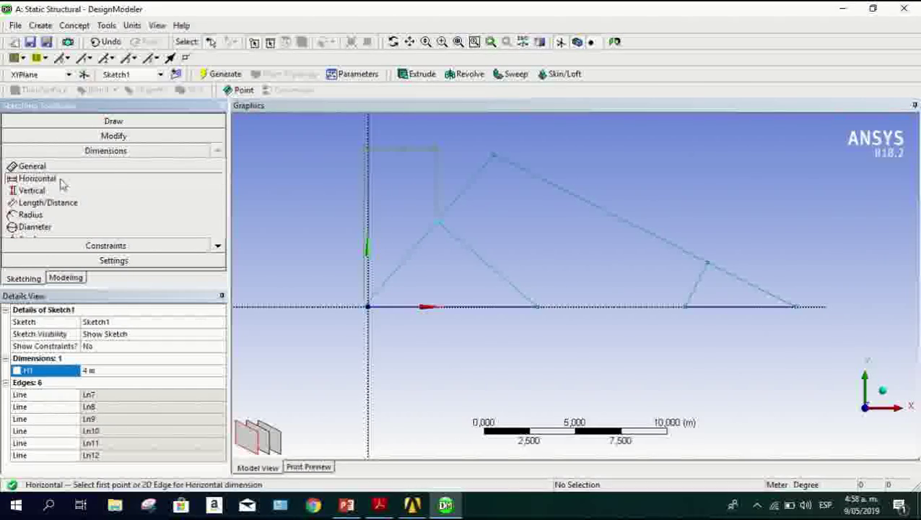
Add a horizontal dimension from the upper end of the left inner line to the apex and set it to 4 m.
click(436, 225)
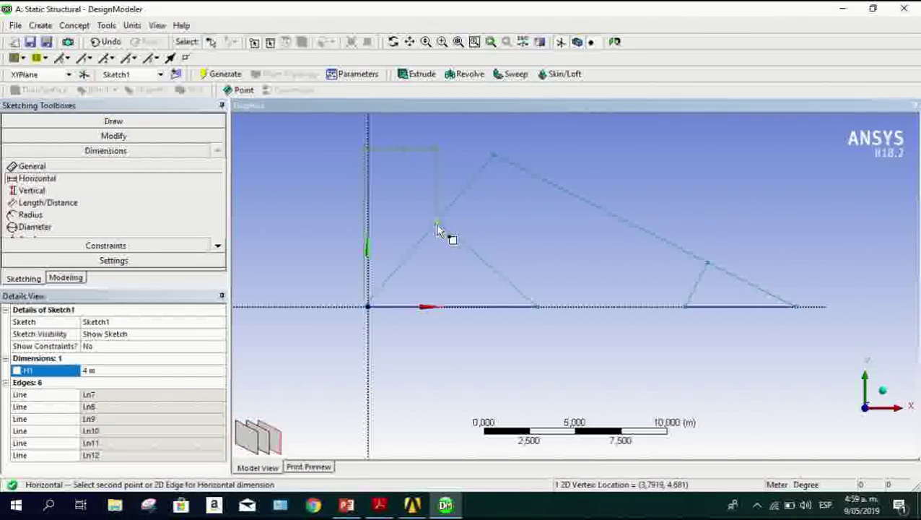
click(498, 152)
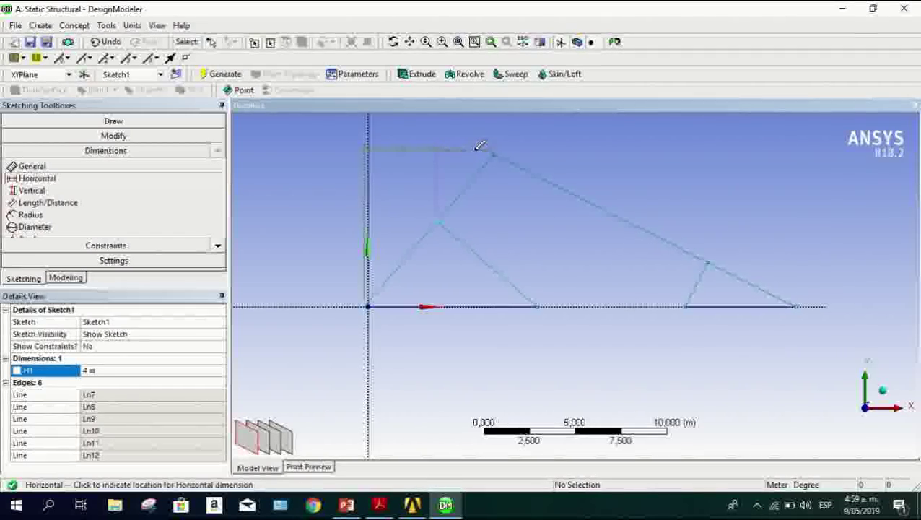
click(480, 149)
click(154, 382)
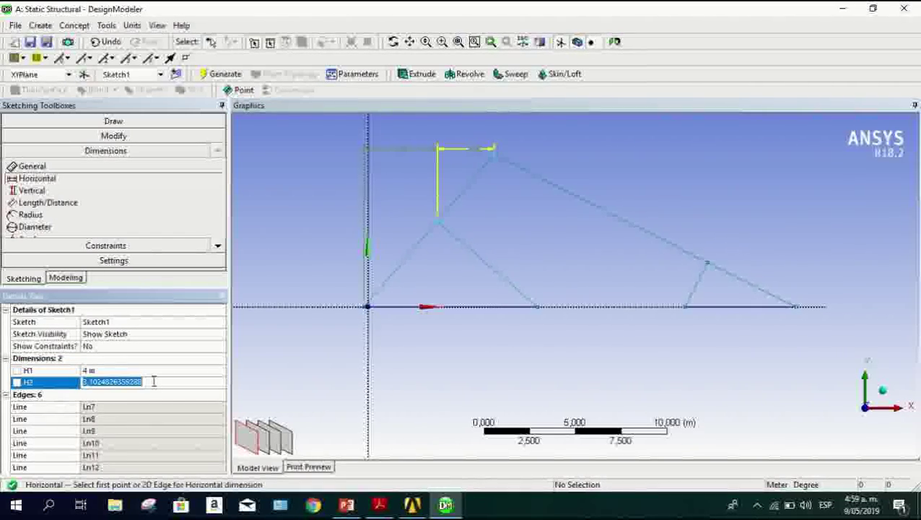
text(4)
key(Return)
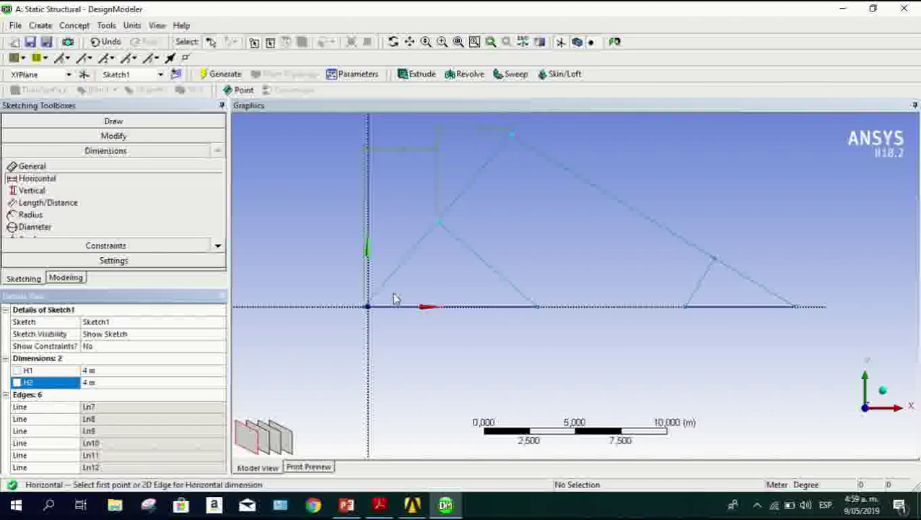
Add a horizontal dimension from the apex to the upper end of the right inner line and set it to 4 m.
click(511, 137)
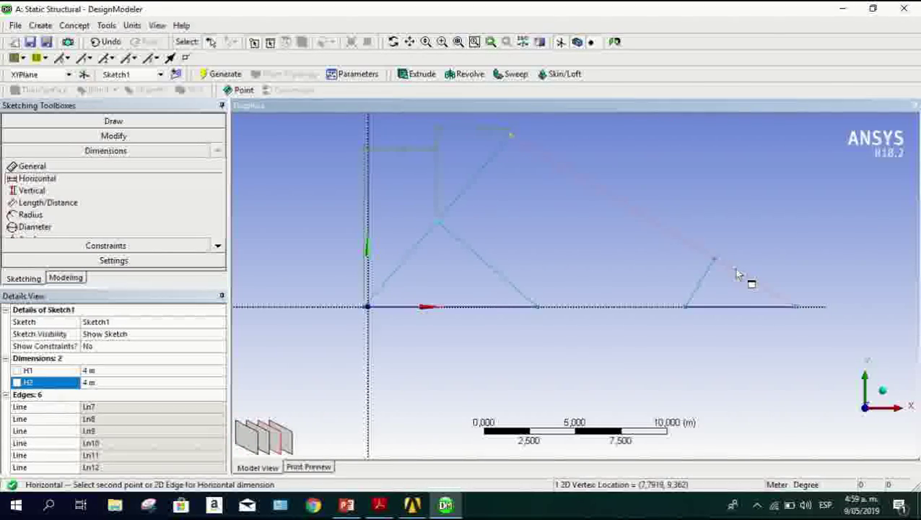
click(715, 262)
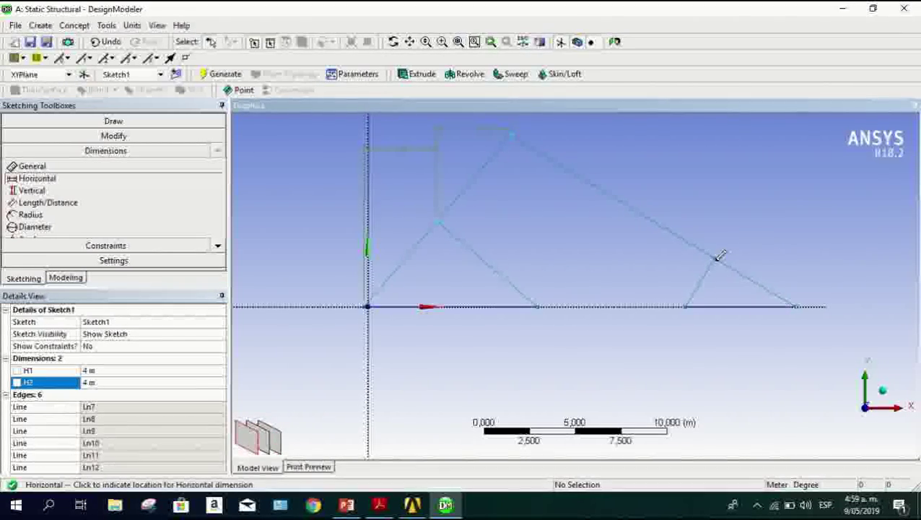
click(569, 124)
click(131, 396)
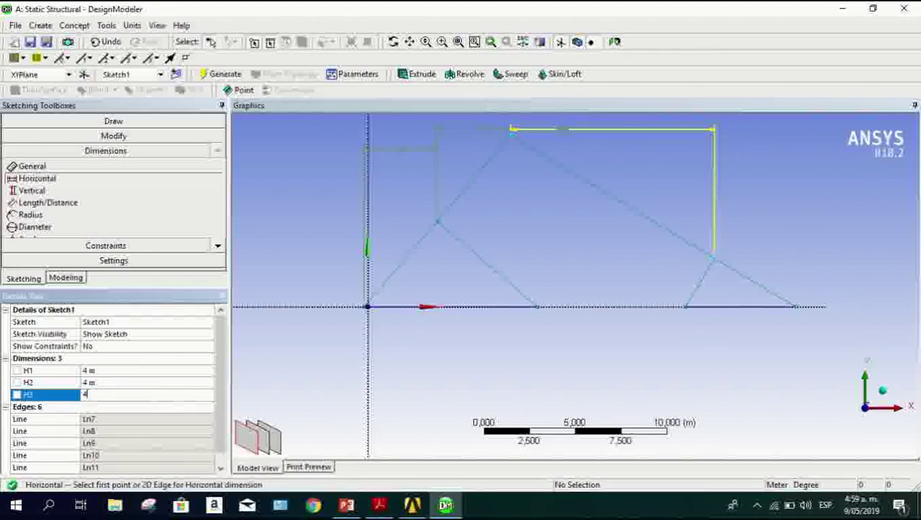
text(4)
key(Return)
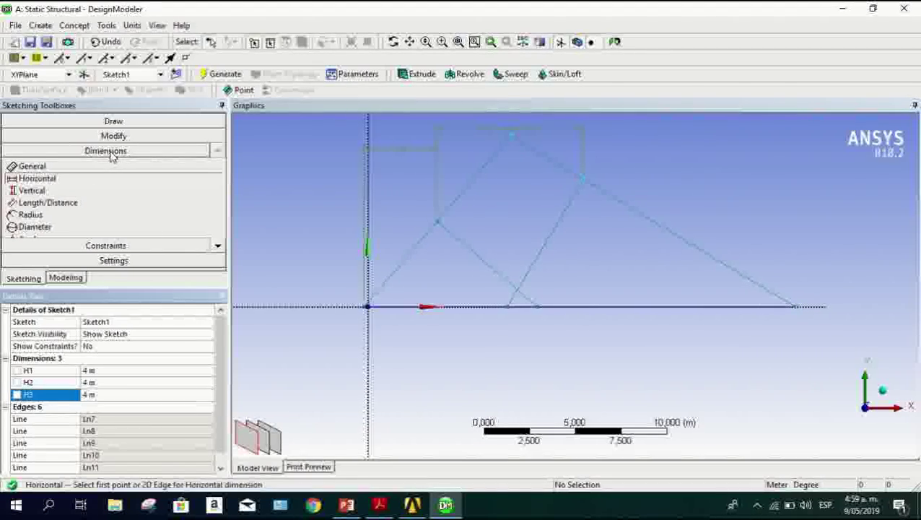
Add a horizontal dimension between the truss's right foot and the upper end of the right inner line and set it to 4 m.
click(799, 307)
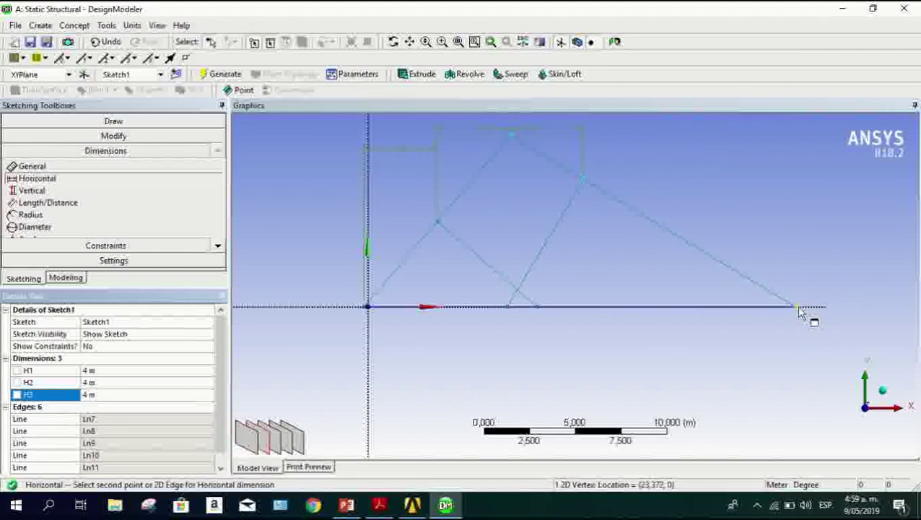
click(584, 179)
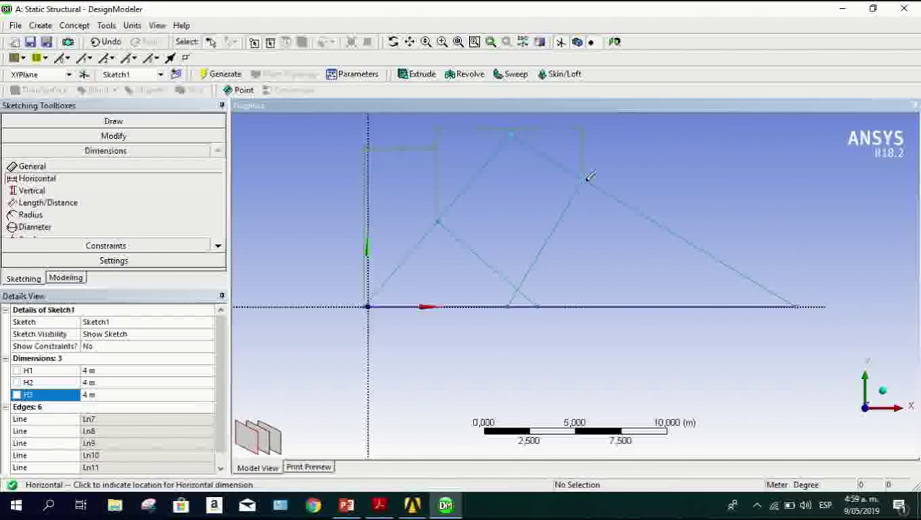
click(648, 127)
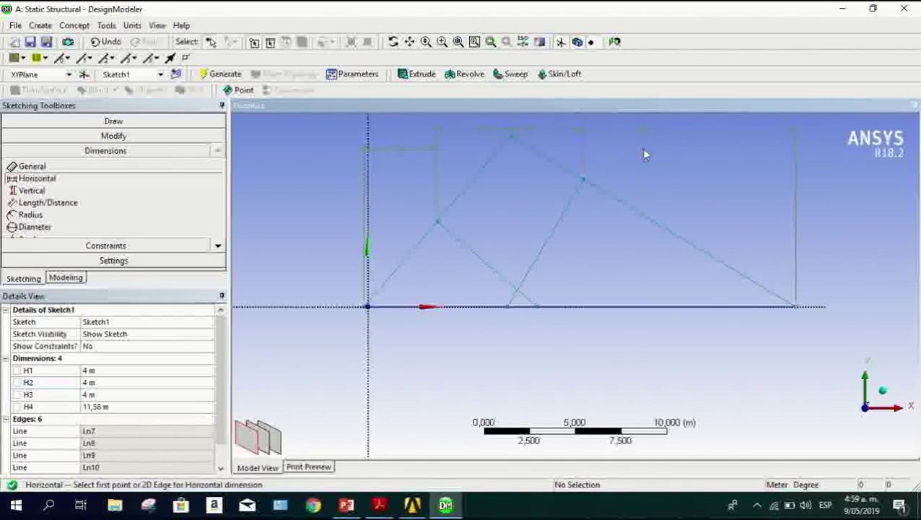
click(123, 407)
text(4)
key(Return)
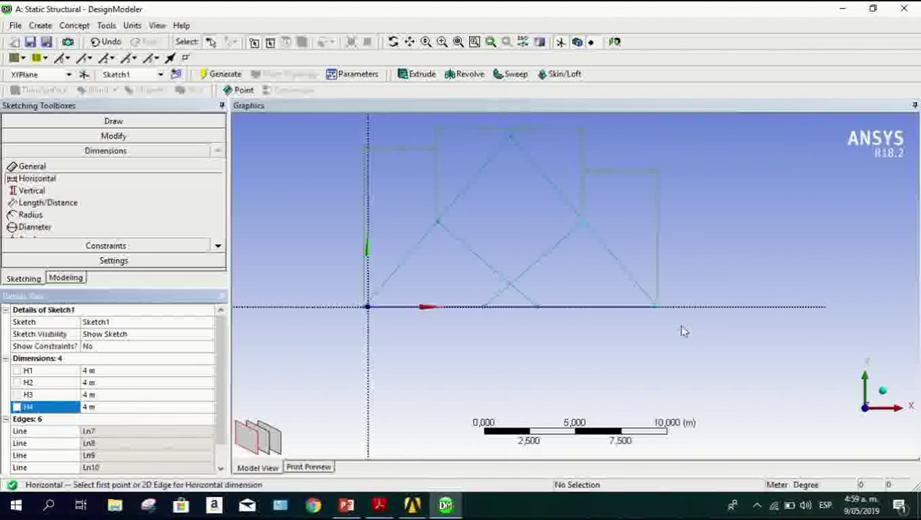
Choose the Vertical dimension tool and check the truss's overall height in practica #1.pdf.
scroll(489, 329, up, 2)
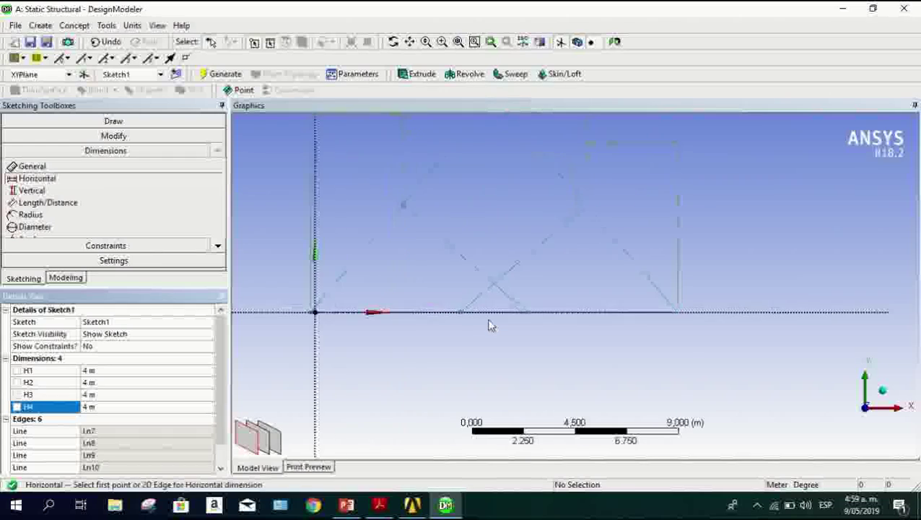
scroll(489, 327, down, 1)
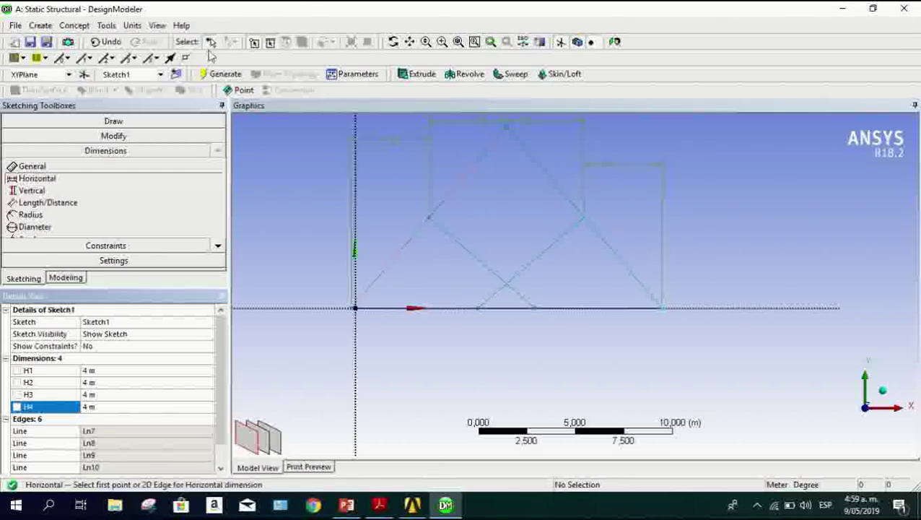
click(72, 192)
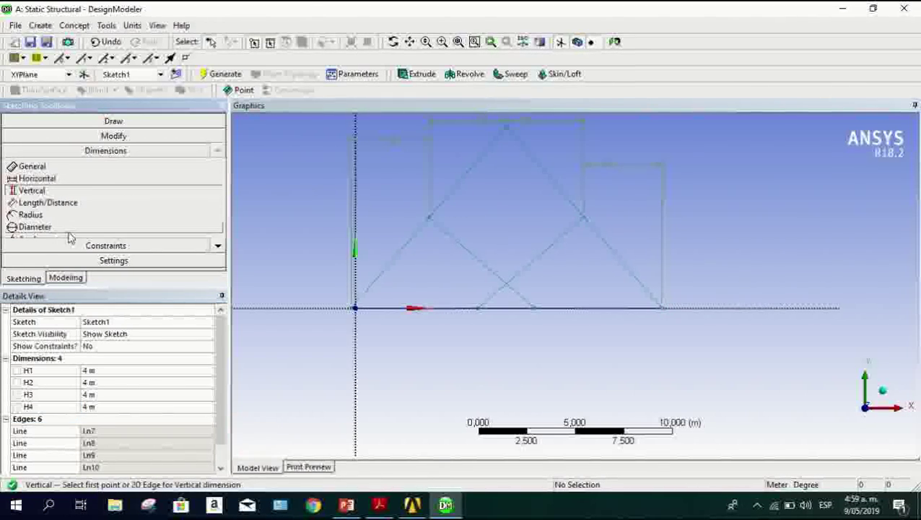
click(346, 505)
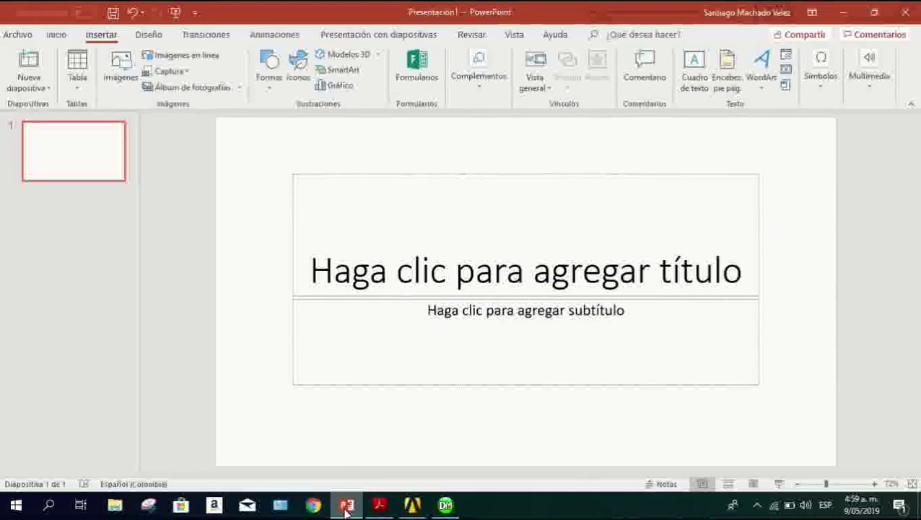
click(346, 506)
click(379, 506)
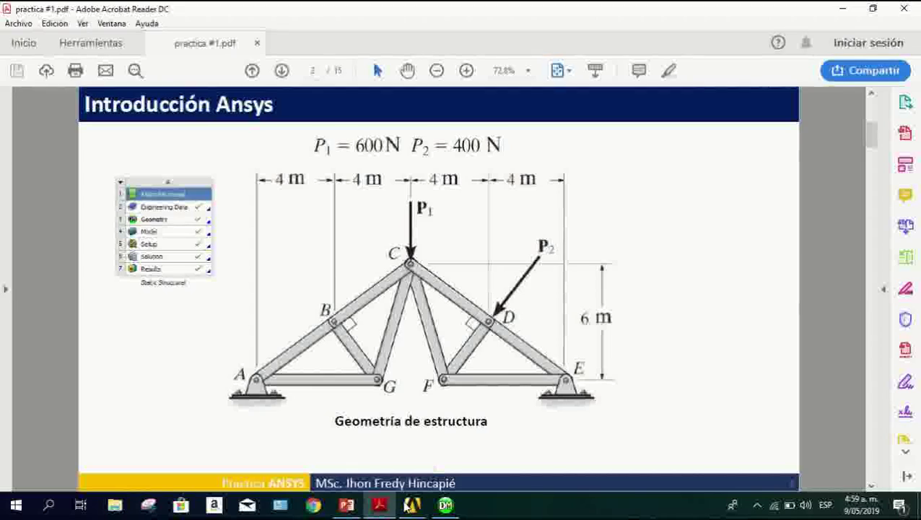
click(412, 505)
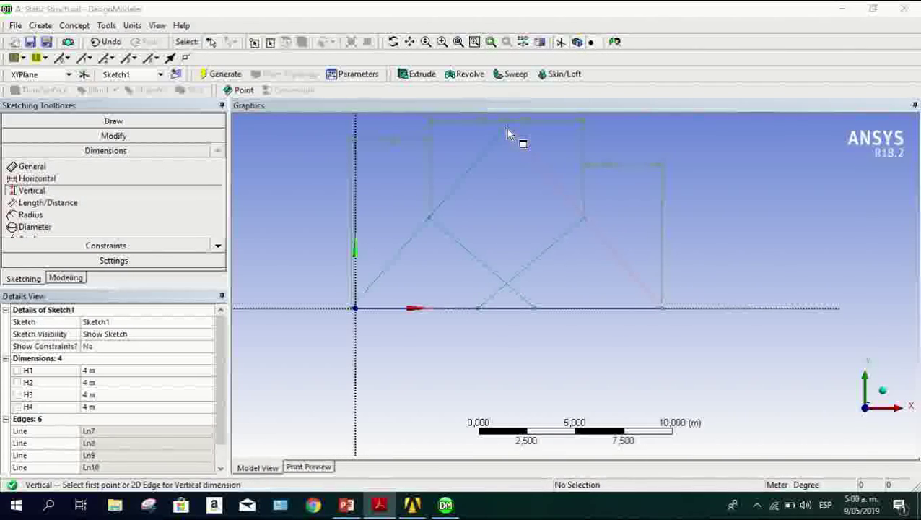
Add a vertical dimension from the truss's apex to its baseline and set it to 6 m.
scroll(508, 134, up, 2)
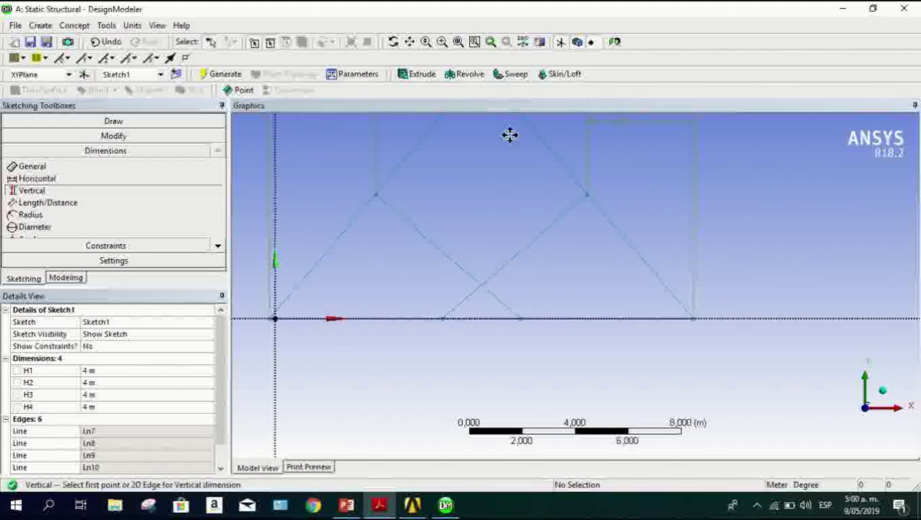
ctrl+middle_drag(509, 134, 508, 235)
click(480, 173)
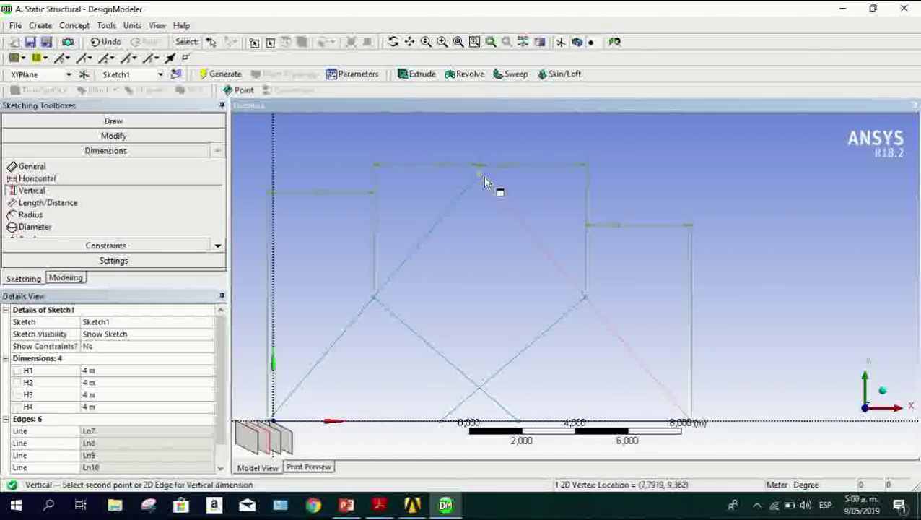
click(483, 425)
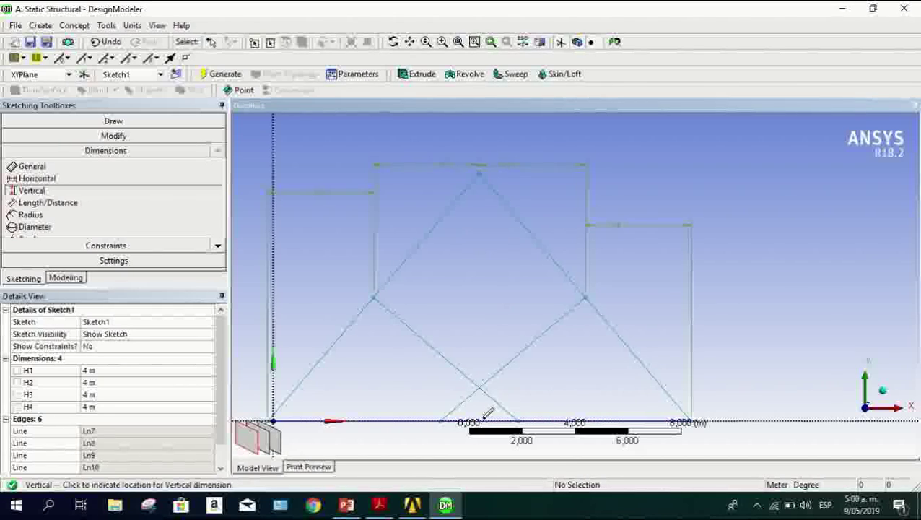
click(796, 271)
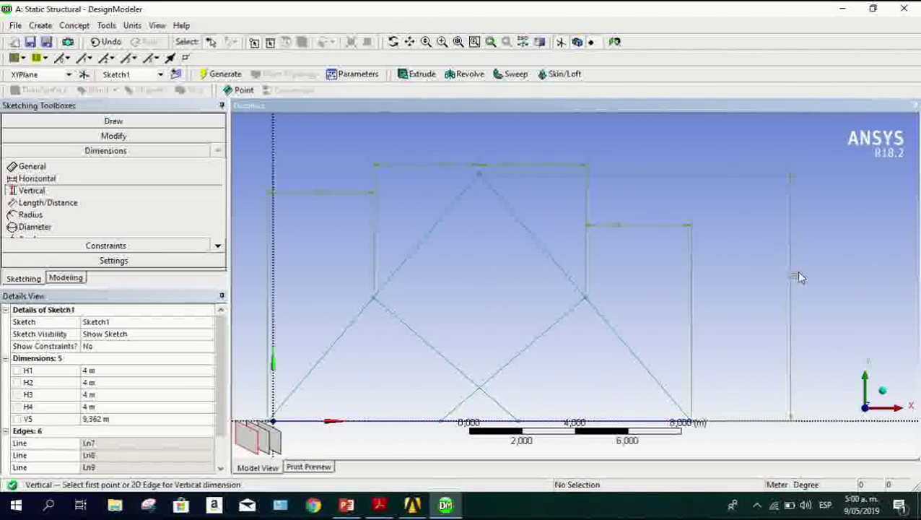
click(110, 421)
text(6)
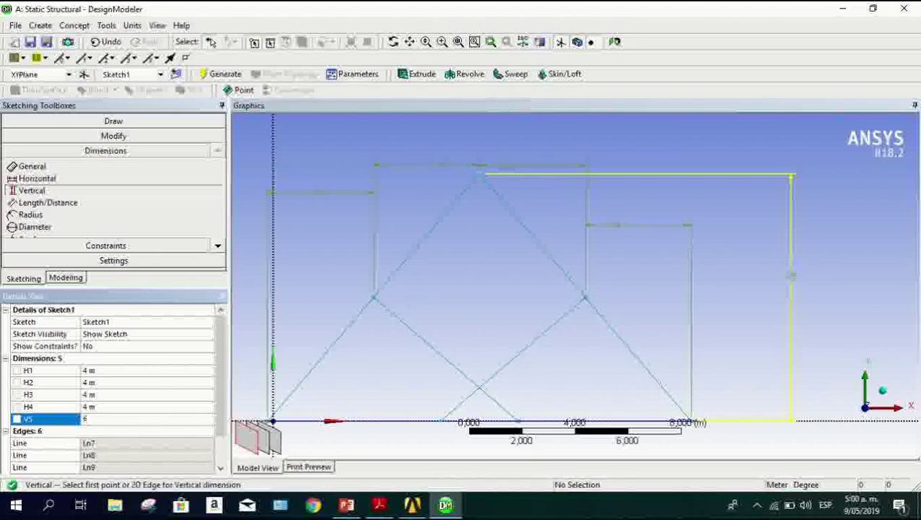
key(Return)
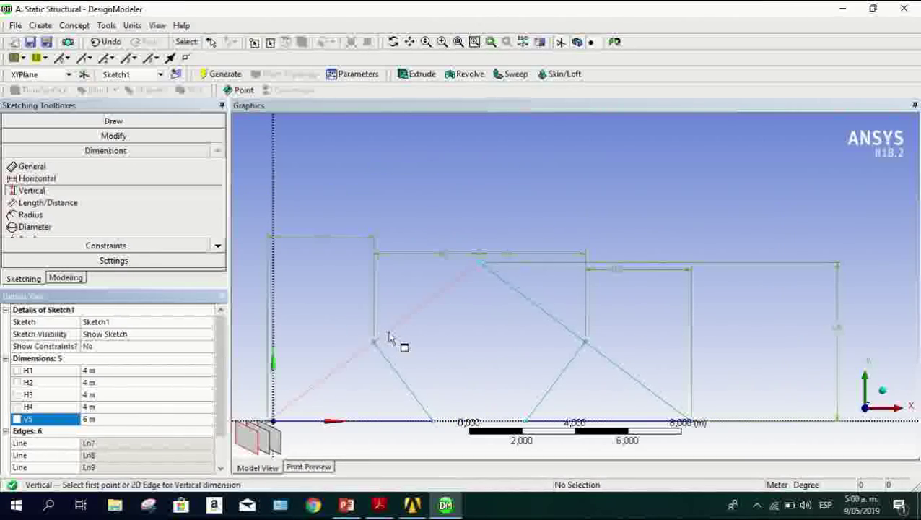
Draw two lines joining the apex to the lower ends of the right and left inner lines.
scroll(403, 345, down, 2)
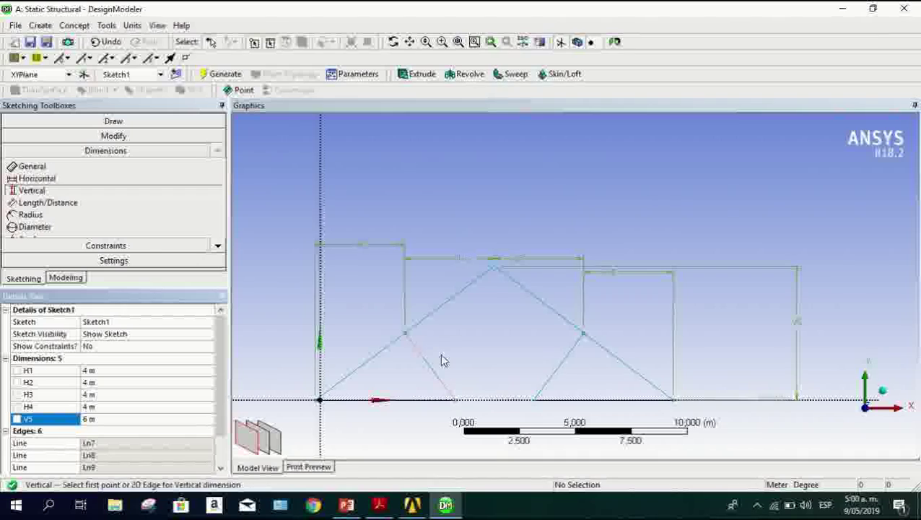
ctrl+middle_drag(444, 354, 444, 261)
scroll(439, 264, up, 2)
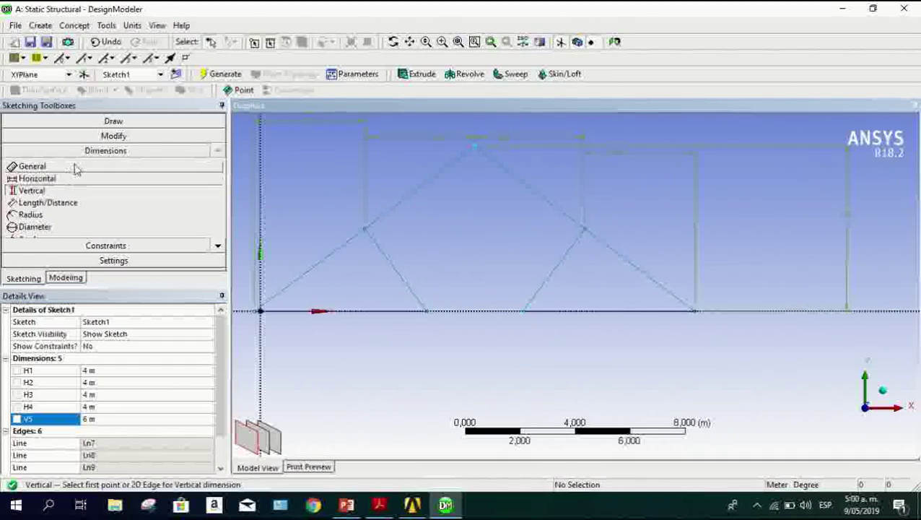
click(108, 121)
click(29, 138)
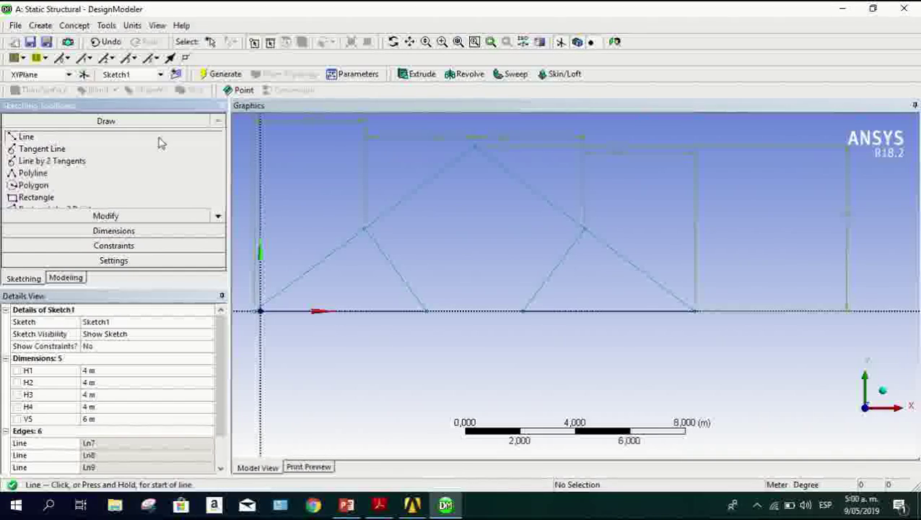
click(477, 142)
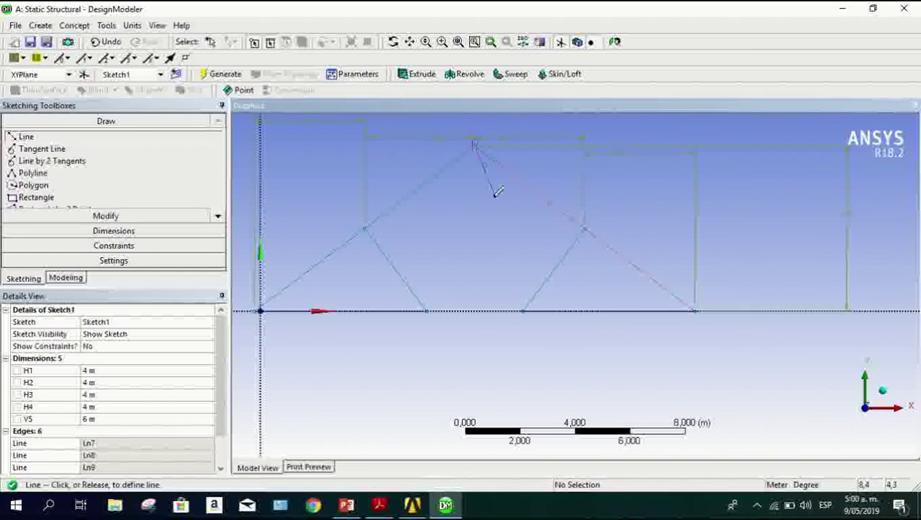
click(523, 311)
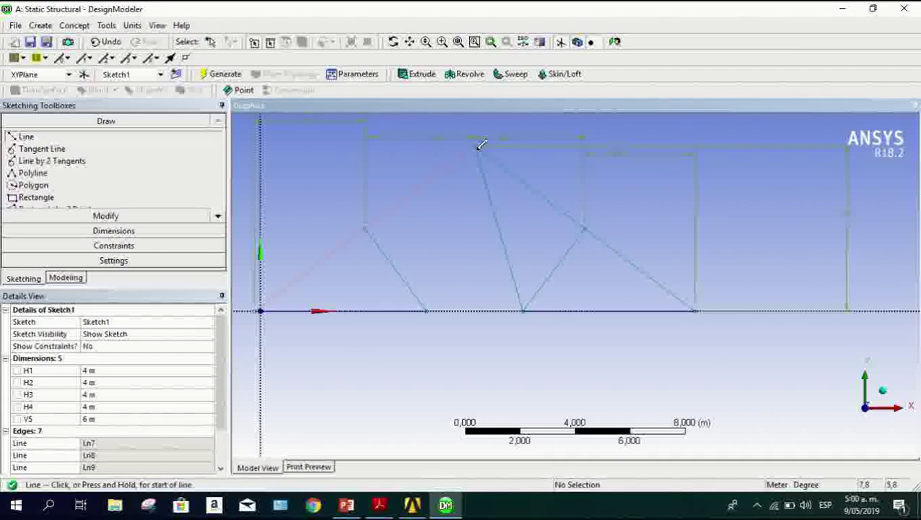
click(426, 310)
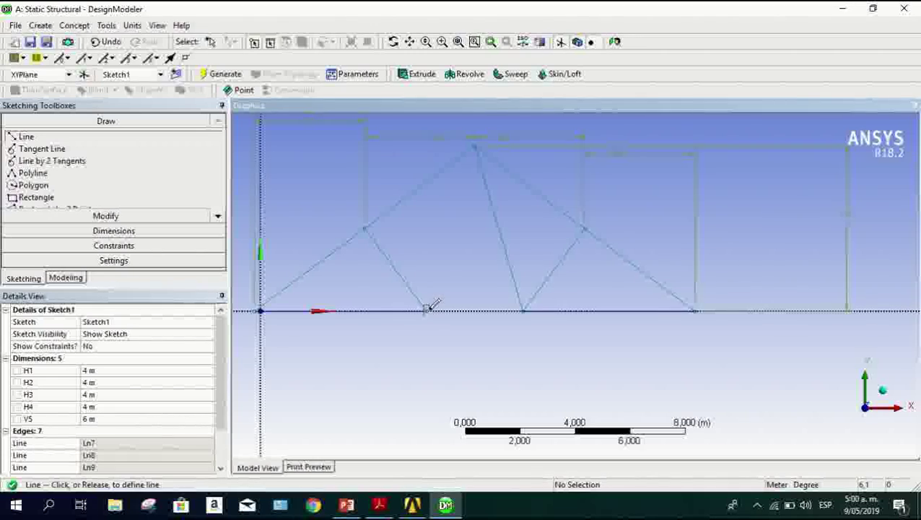
click(475, 144)
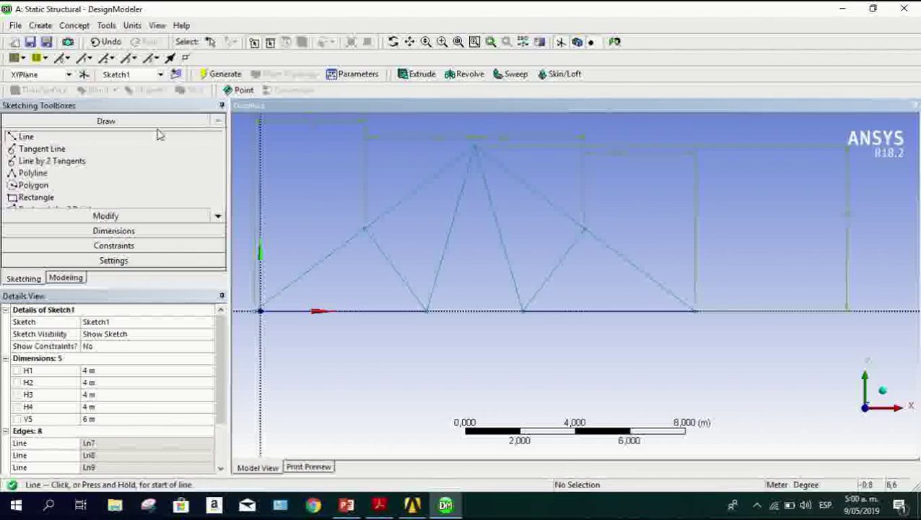
Create and generate a line body from Sketch1 using Lines From Sketches.
click(23, 279)
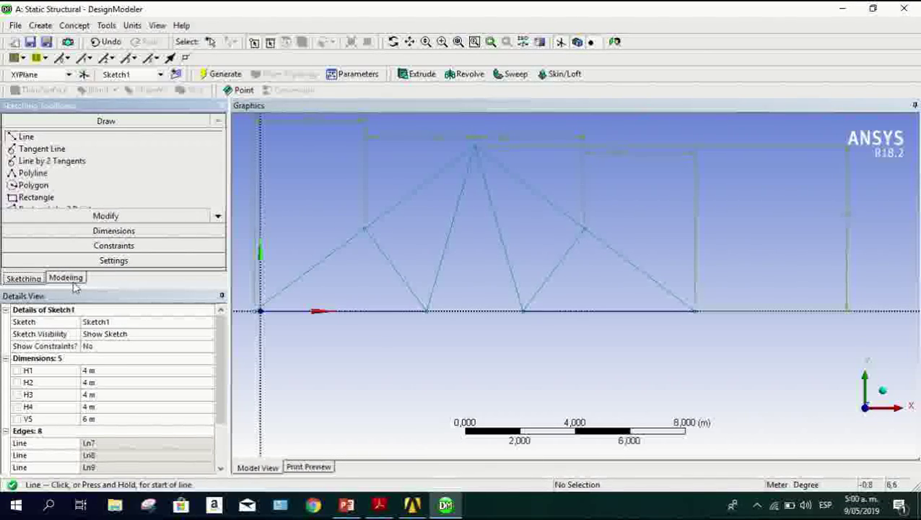
click(66, 279)
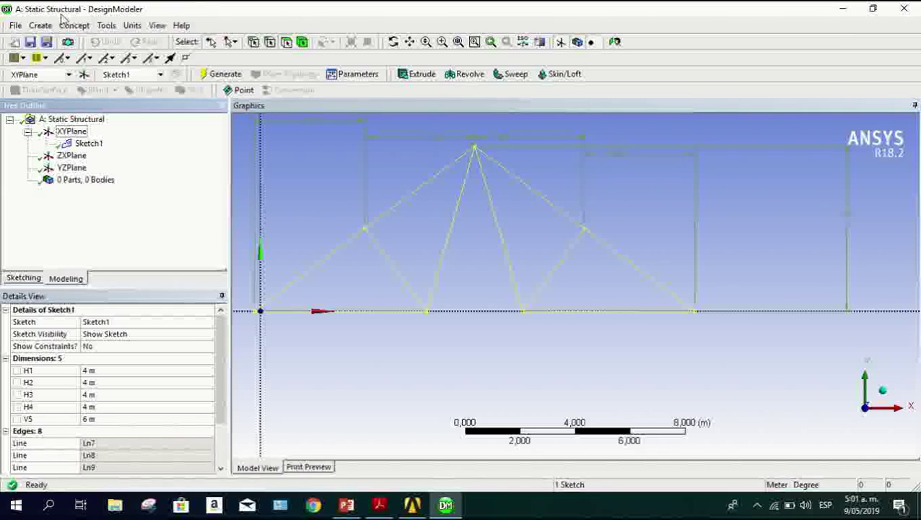
click(85, 29)
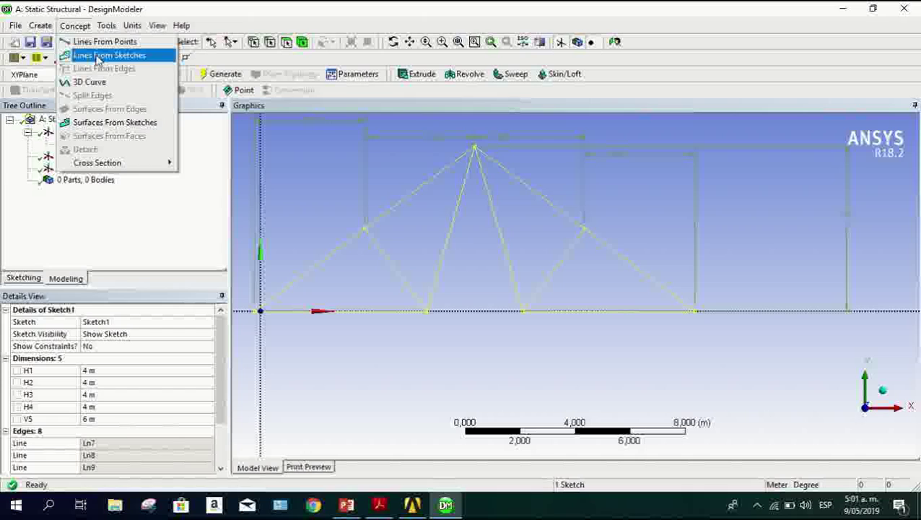
click(99, 58)
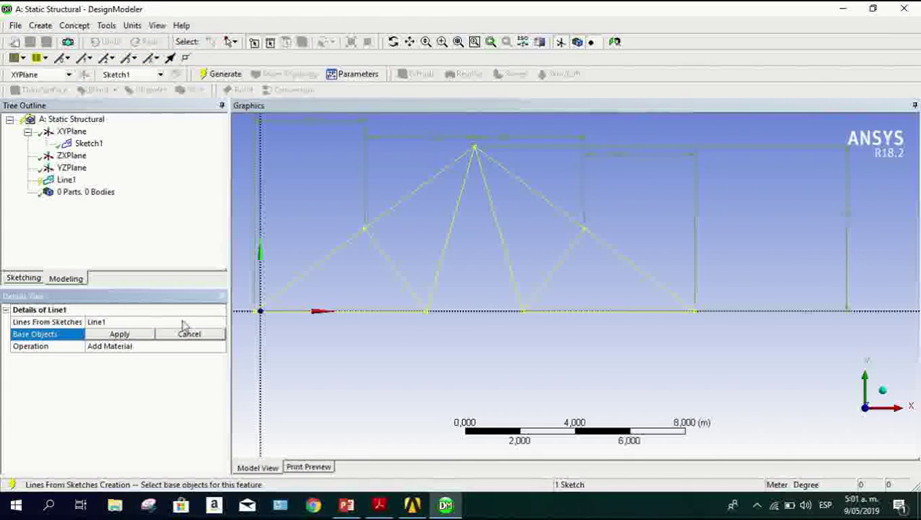
click(143, 336)
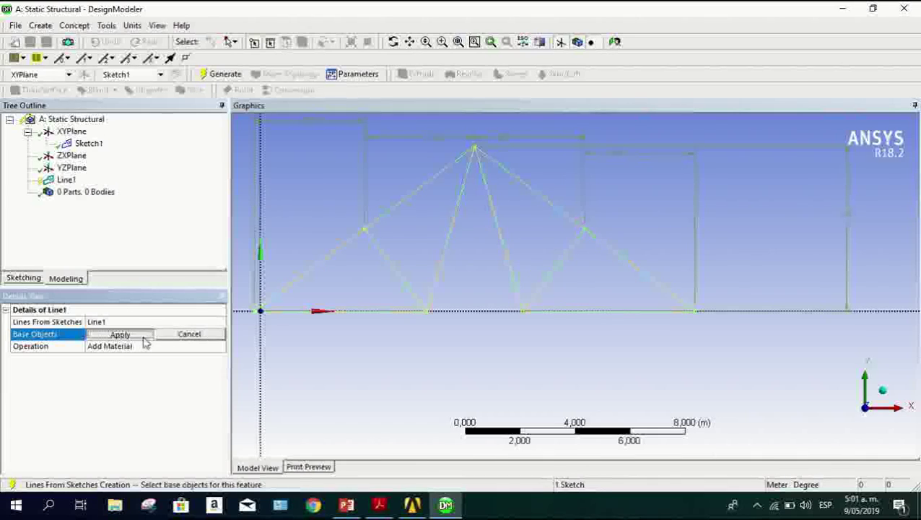
click(215, 72)
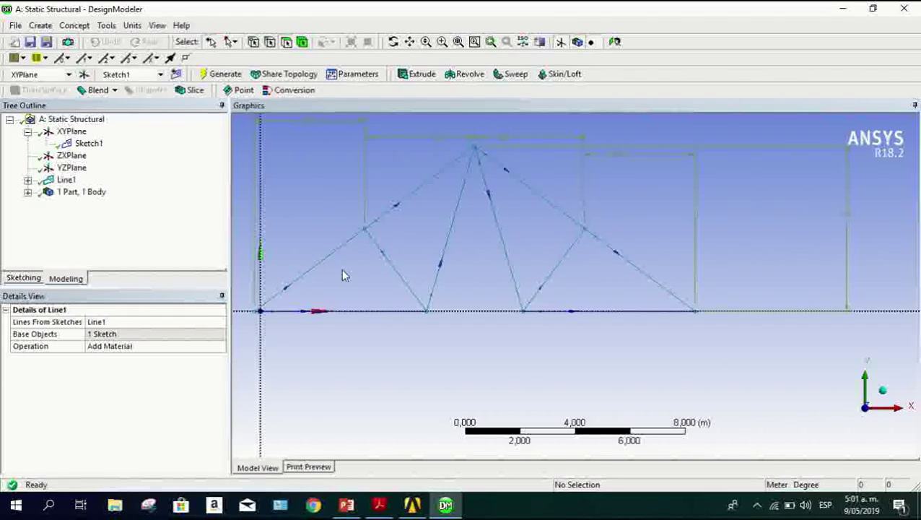
Examine the generated line body from a tilted view and in the model tree, and return to the front view.
middle_drag(344, 276, 360, 286)
mouse_move(590, 189)
middle_down()
mouse_move(592, 253)
mouse_move(587, 189)
middle_up()
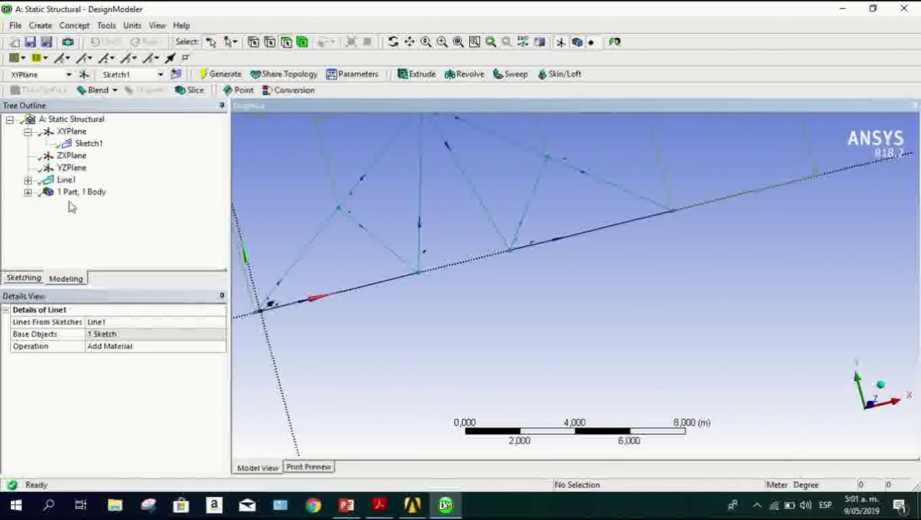
click(28, 192)
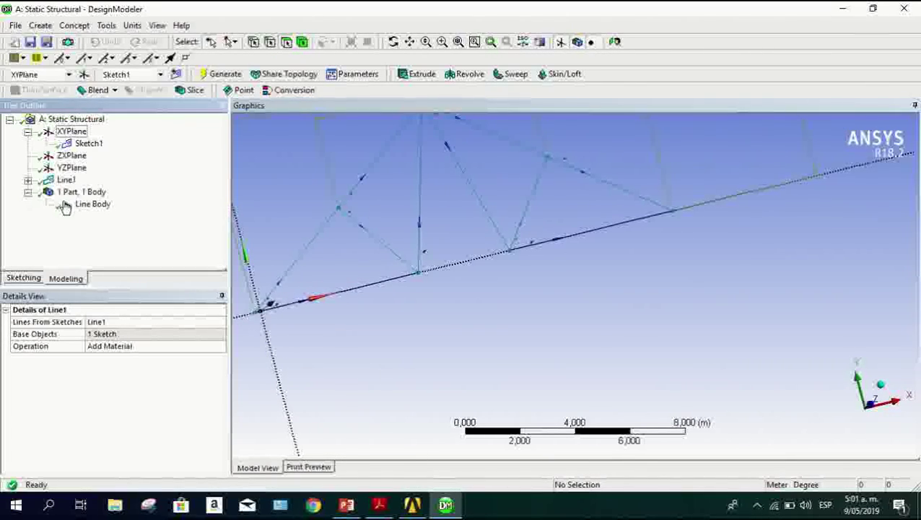
mouse_move(383, 213)
middle_down()
mouse_move(394, 289)
mouse_move(386, 201)
mouse_move(390, 208)
middle_up()
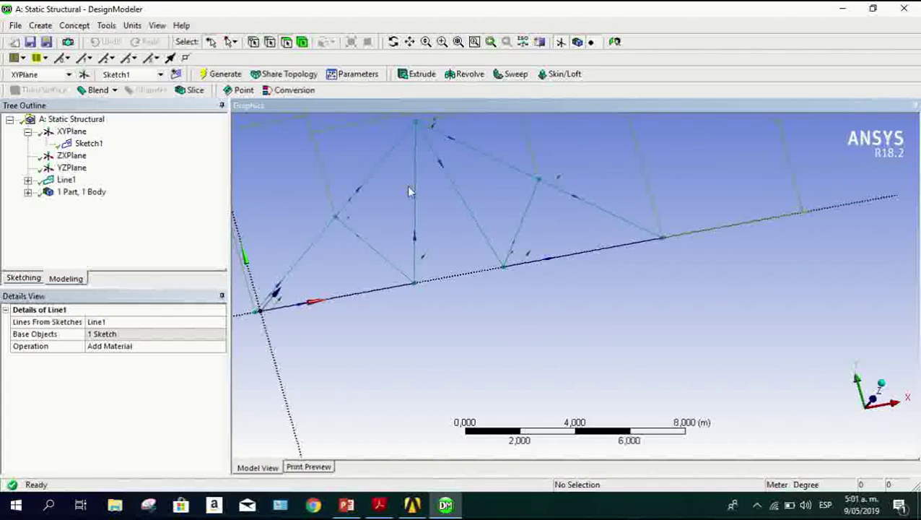
click(875, 395)
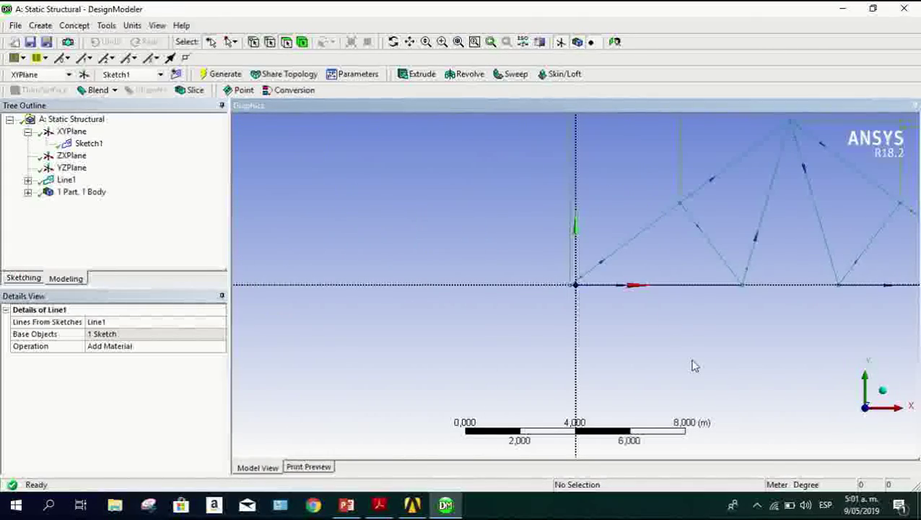
Switch to practica #1.pdf and review the pages on creating line bodies and L-shaped cross sections.
click(384, 509)
scroll(509, 296, down, 3)
scroll(509, 296, up, 6)
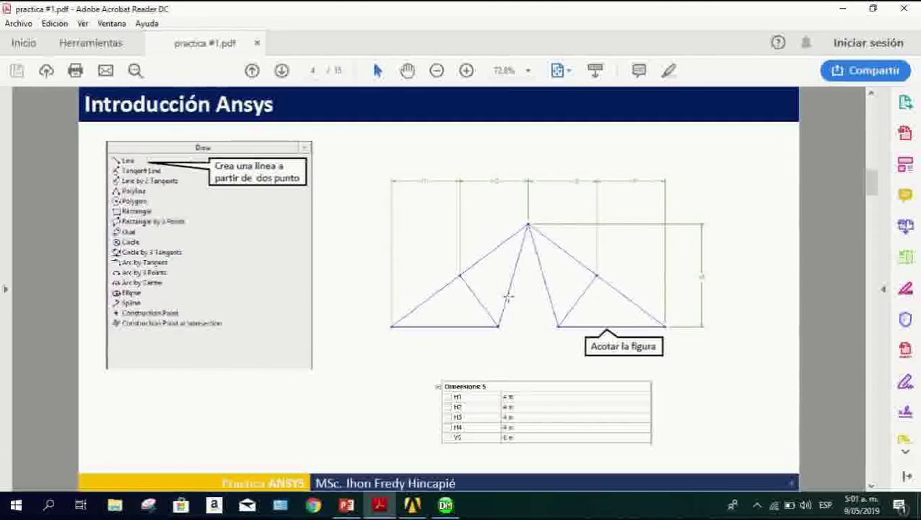
scroll(509, 296, down, 4)
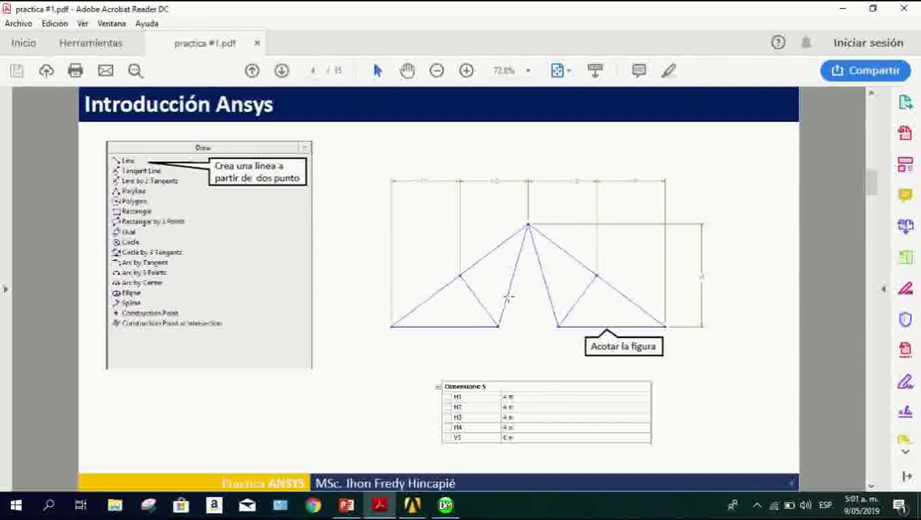
scroll(509, 296, up, 4)
scroll(514, 298, down, 2)
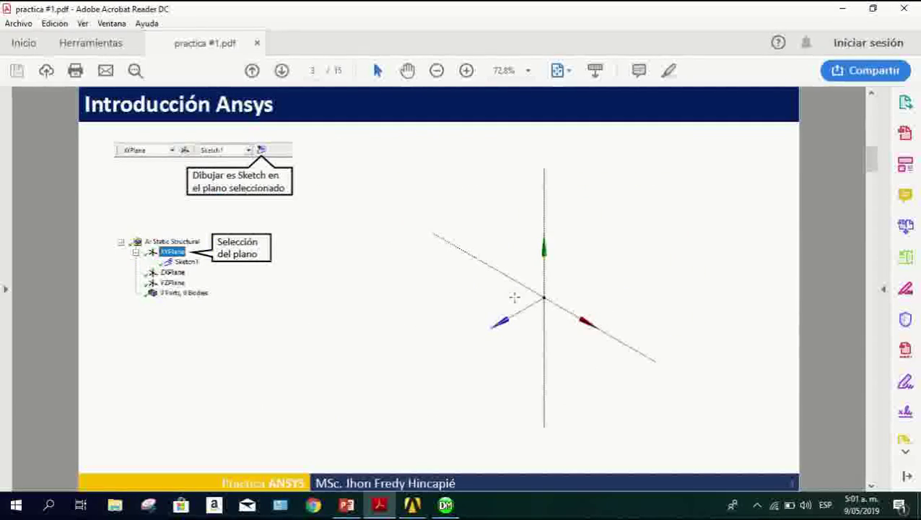
scroll(514, 298, down, 3)
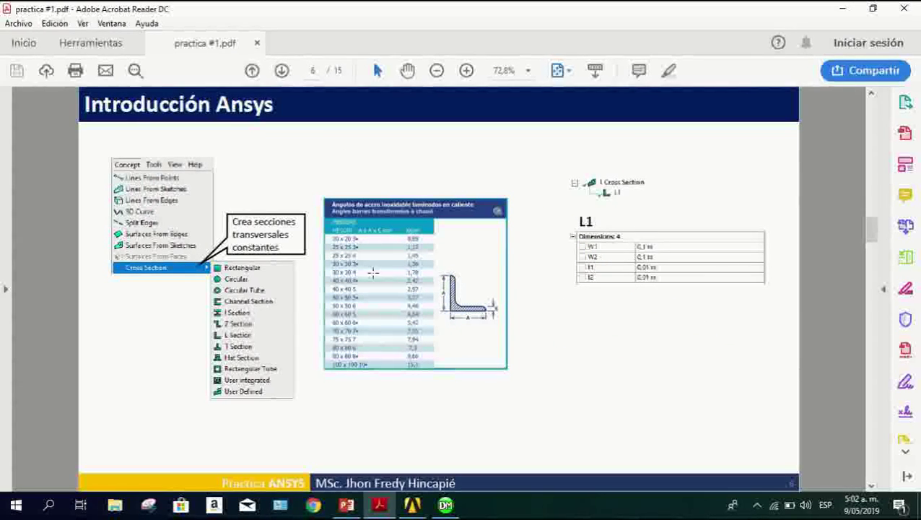
scroll(430, 278, up, 1)
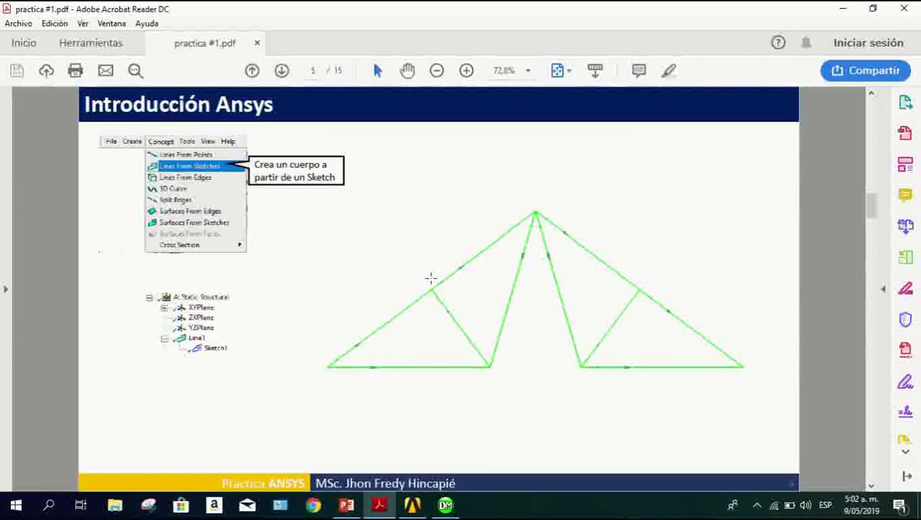
scroll(430, 279, down, 1)
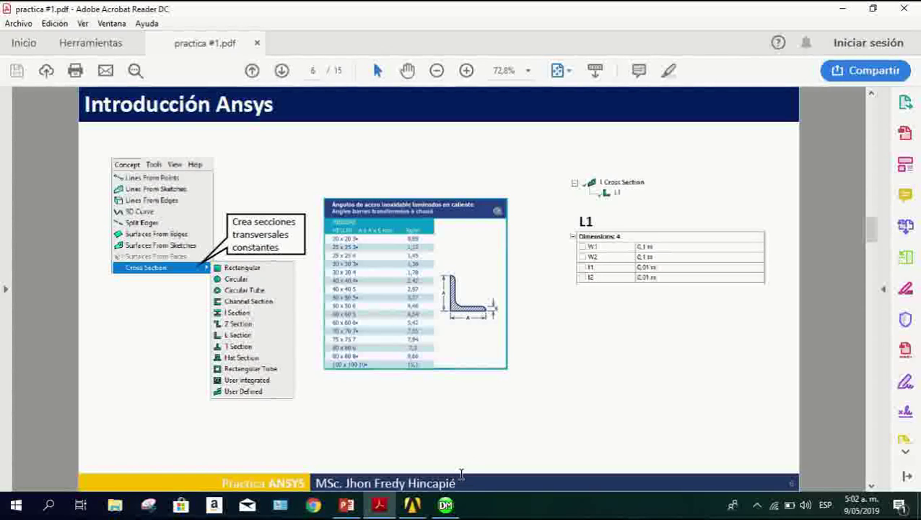
Switch to DesignModeler and create an L Section cross section for the truss members.
click(446, 508)
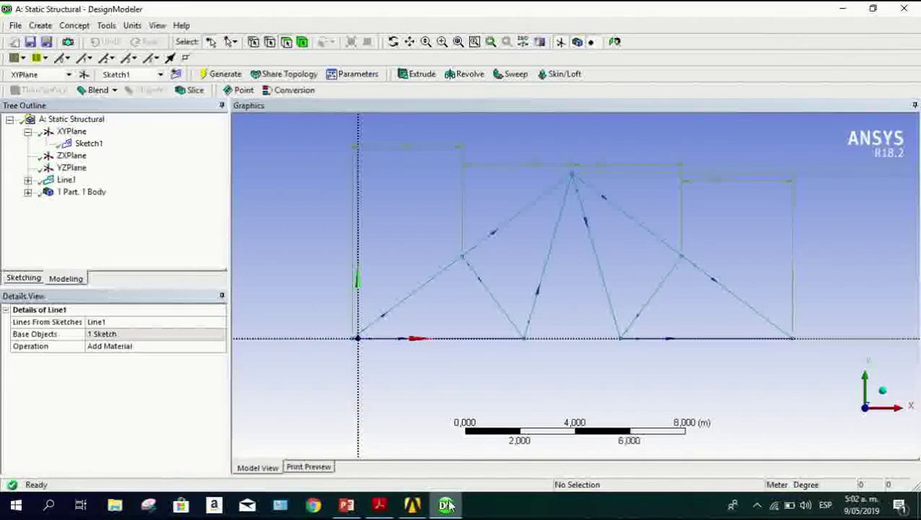
click(74, 26)
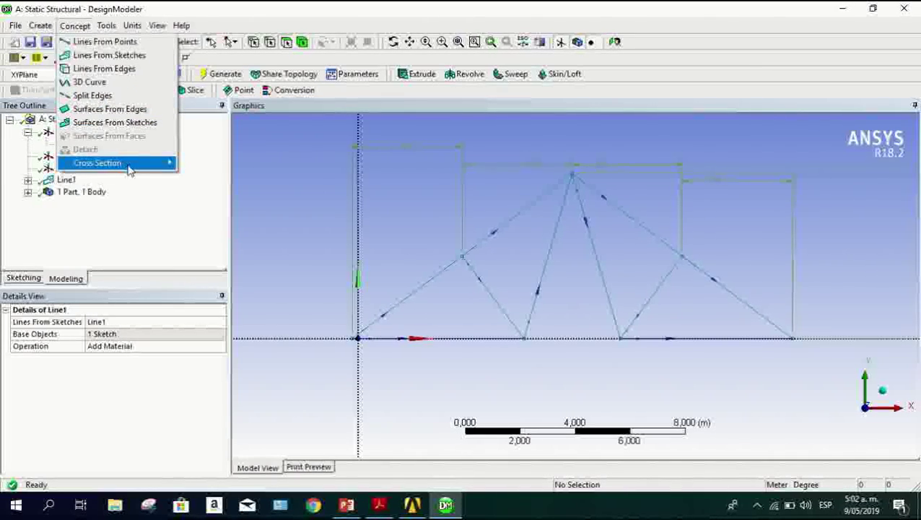
mouse_move(129, 167)
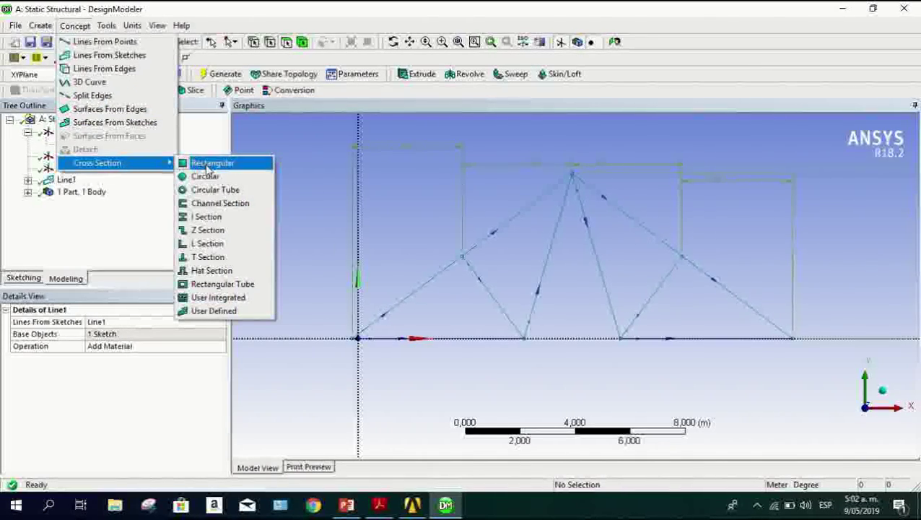
click(210, 244)
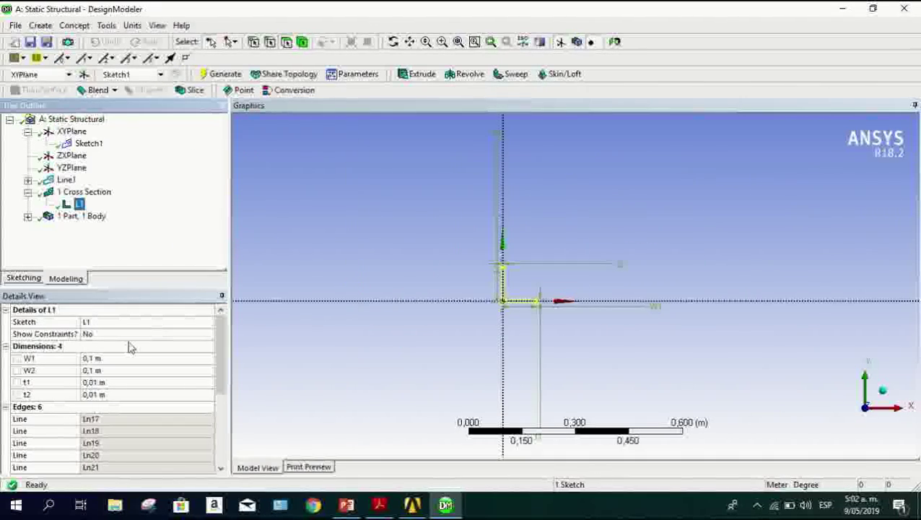
scroll(124, 345, down, 1)
scroll(124, 345, up, 1)
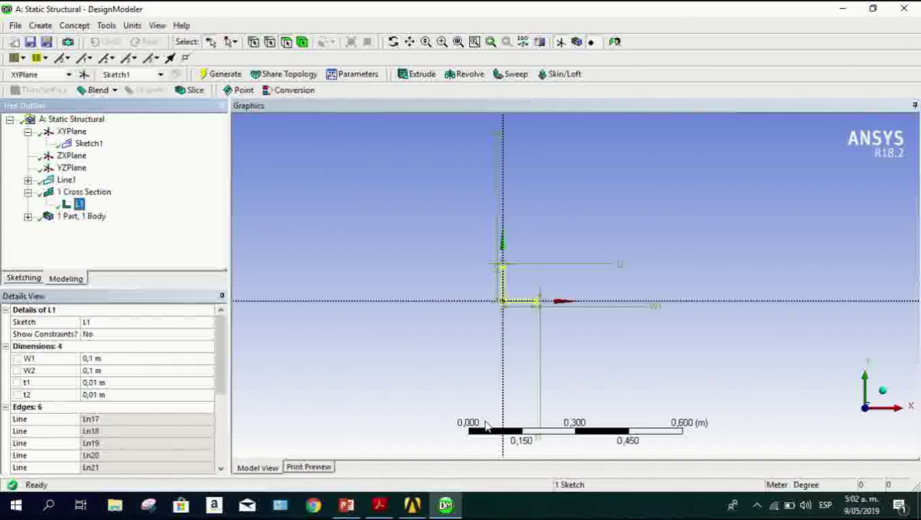
scroll(548, 283, up, 2)
scroll(484, 326, up, 2)
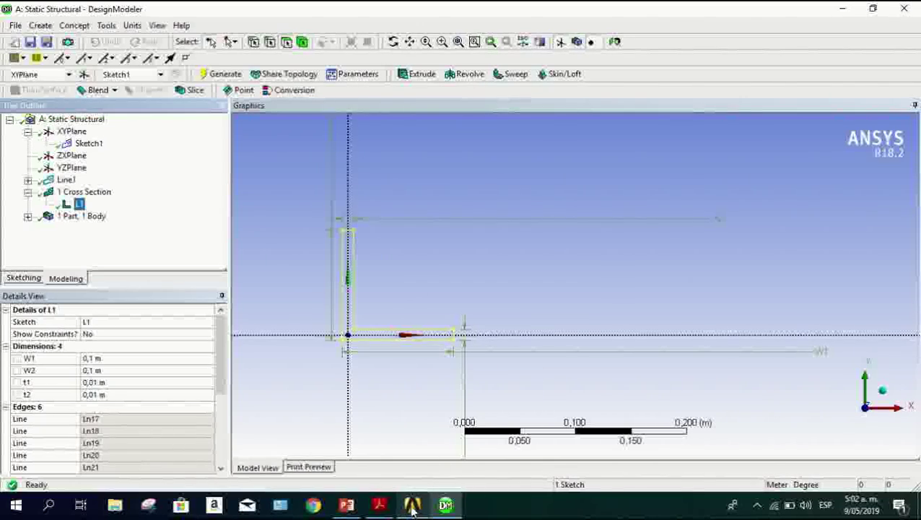
Compare the L1 section's width and thickness dimensions with the values on page 6 of practica #1.pdf.
click(390, 511)
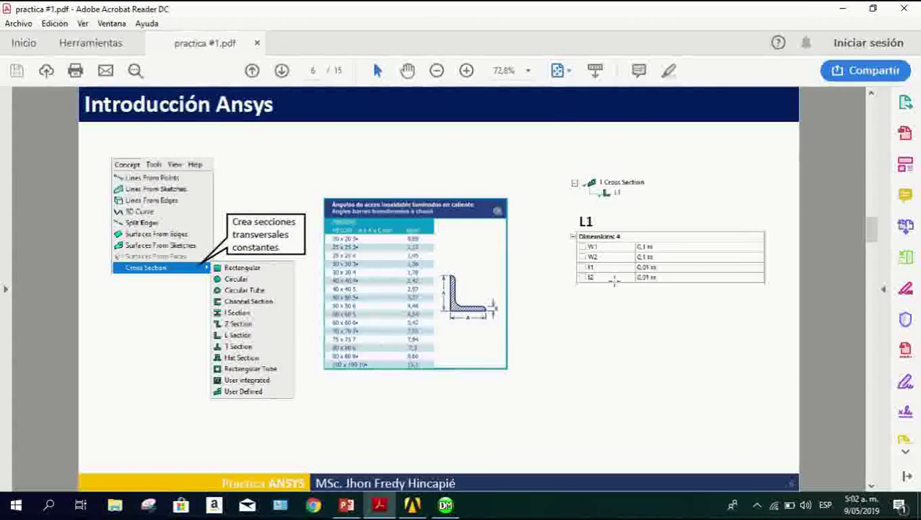
click(379, 505)
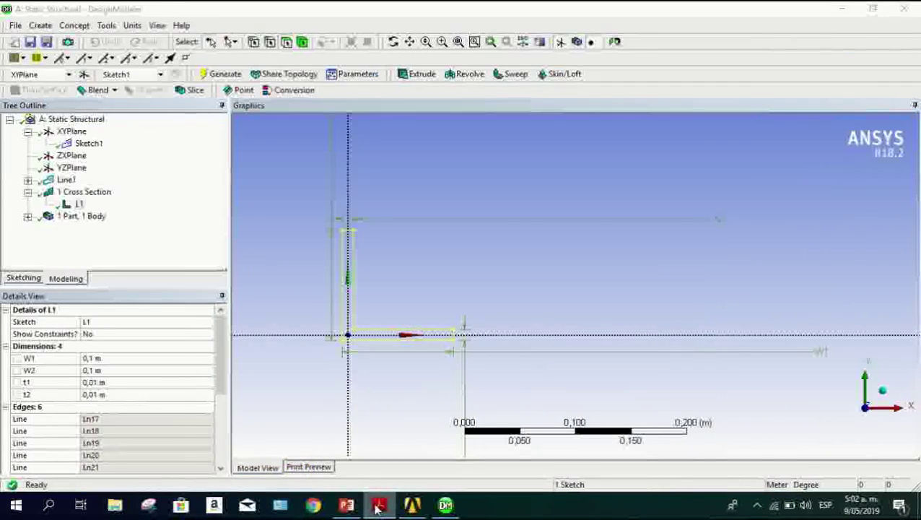
scroll(163, 385, down, 4)
scroll(163, 385, up, 4)
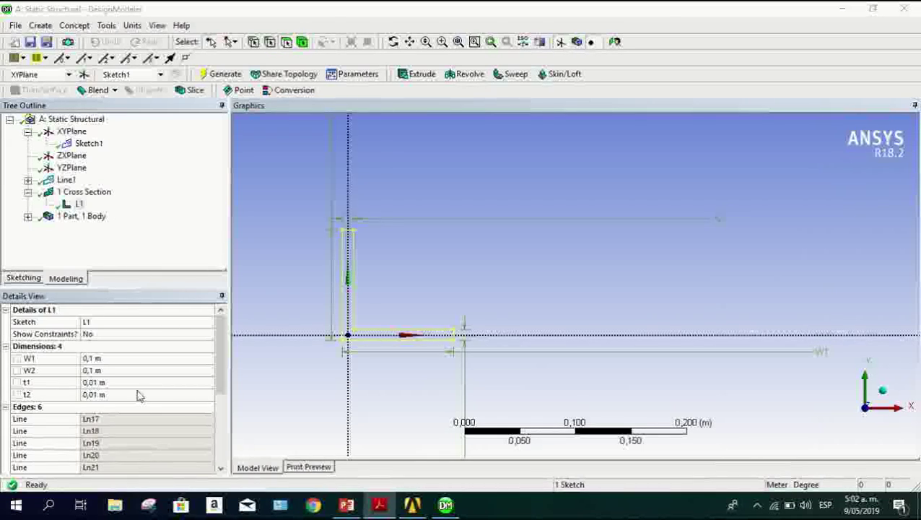
scroll(166, 397, down, 4)
scroll(171, 376, up, 4)
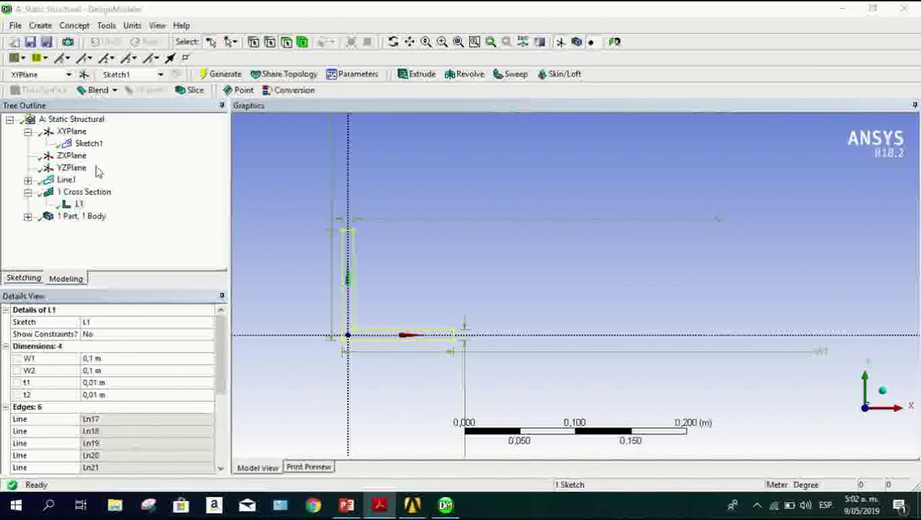
Assign the L1 cross section to the Line Body and generate the model.
click(81, 218)
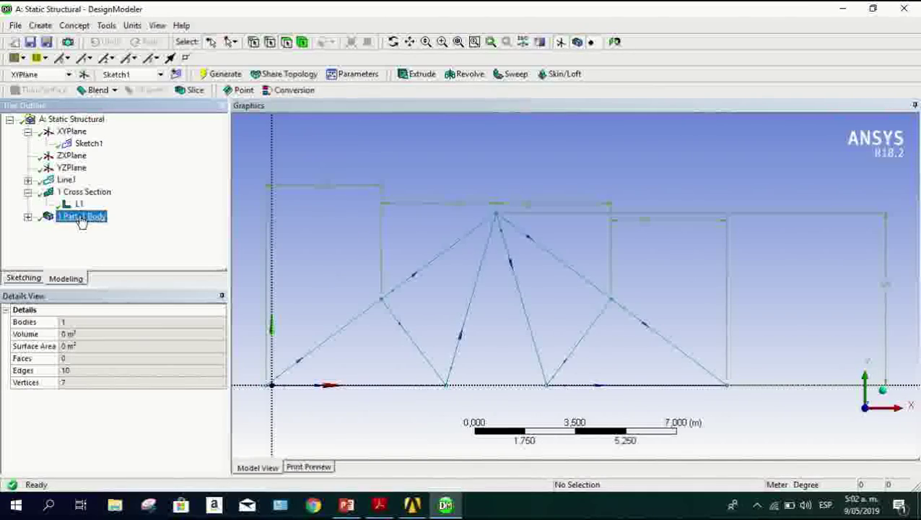
scroll(413, 208, down, 1)
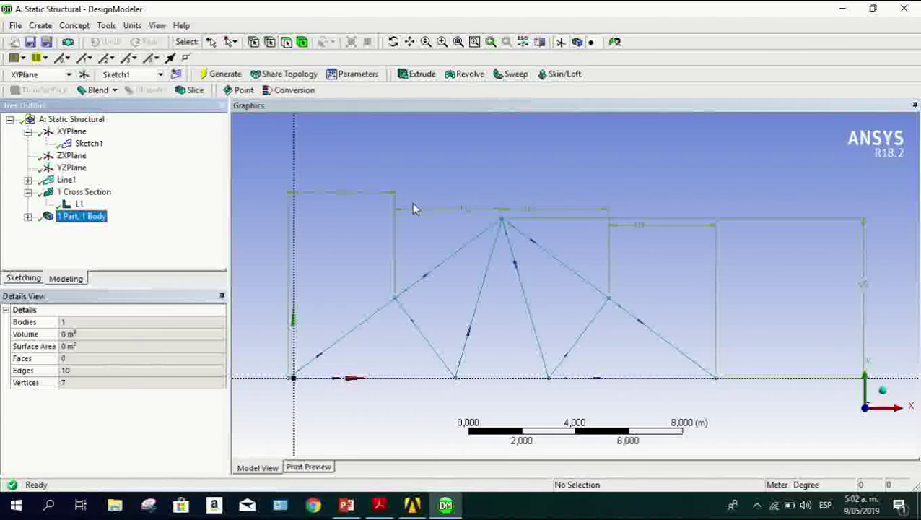
click(28, 216)
click(91, 229)
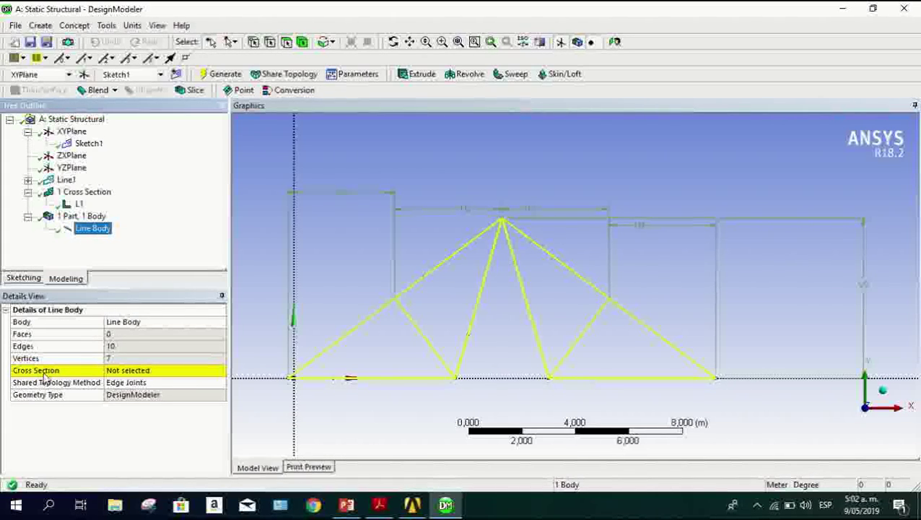
click(139, 371)
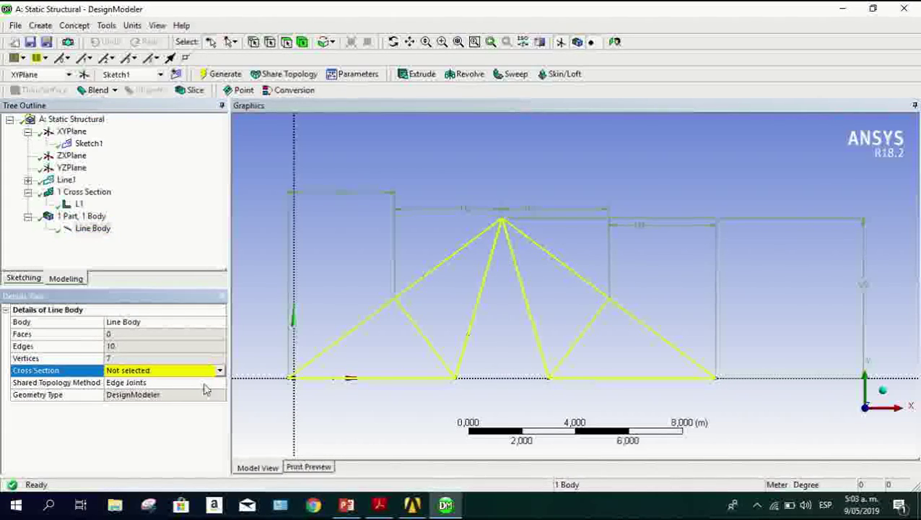
click(220, 370)
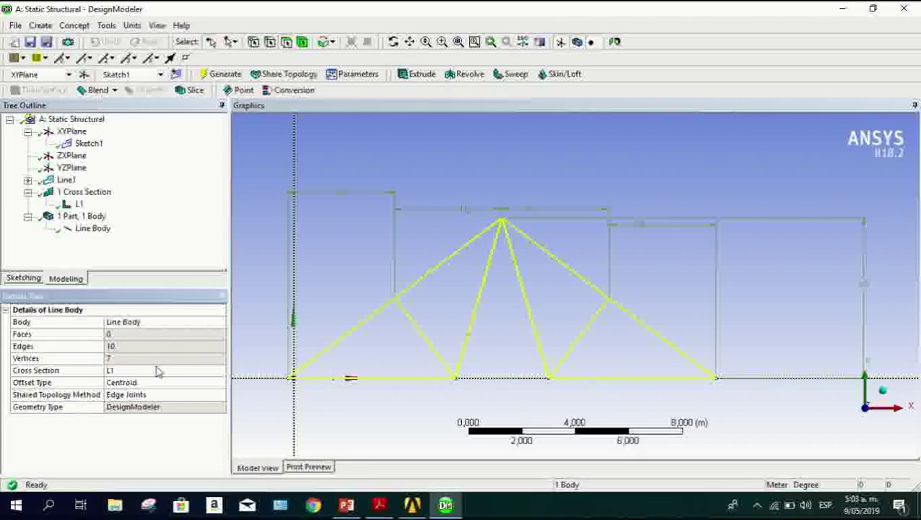
click(224, 74)
Turn on the display of Cross Section Solids for the truss.
mouse_move(447, 296)
middle_down()
mouse_move(453, 339)
mouse_move(444, 283)
mouse_move(439, 298)
mouse_move(445, 296)
middle_up()
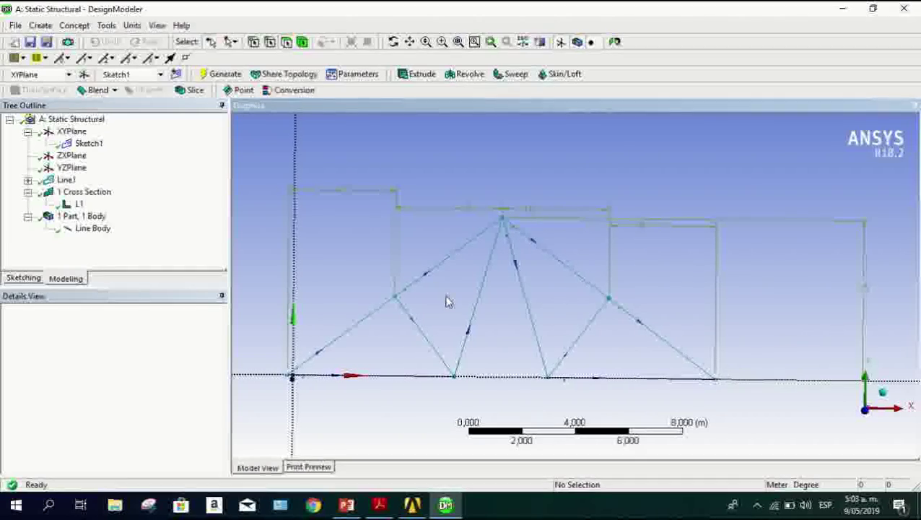
mouse_move(551, 296)
middle_down()
mouse_move(481, 273)
mouse_move(535, 294)
middle_up()
click(867, 414)
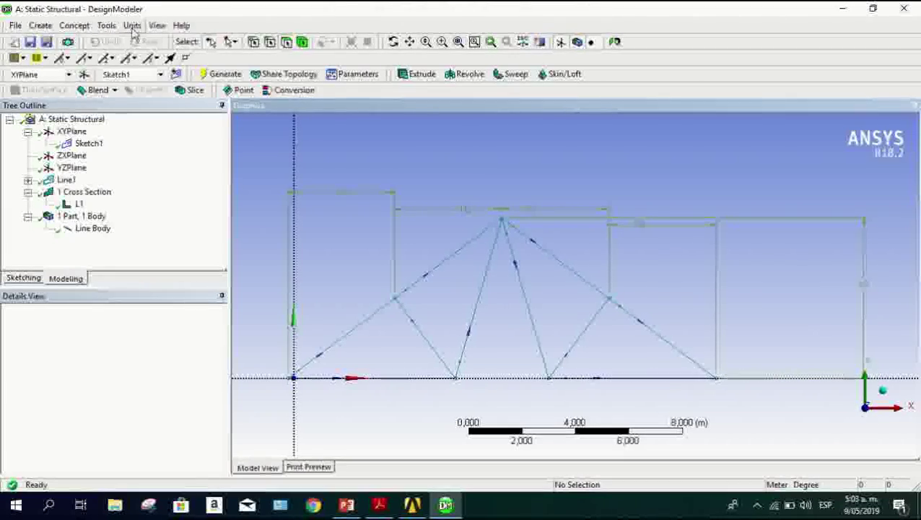
click(157, 26)
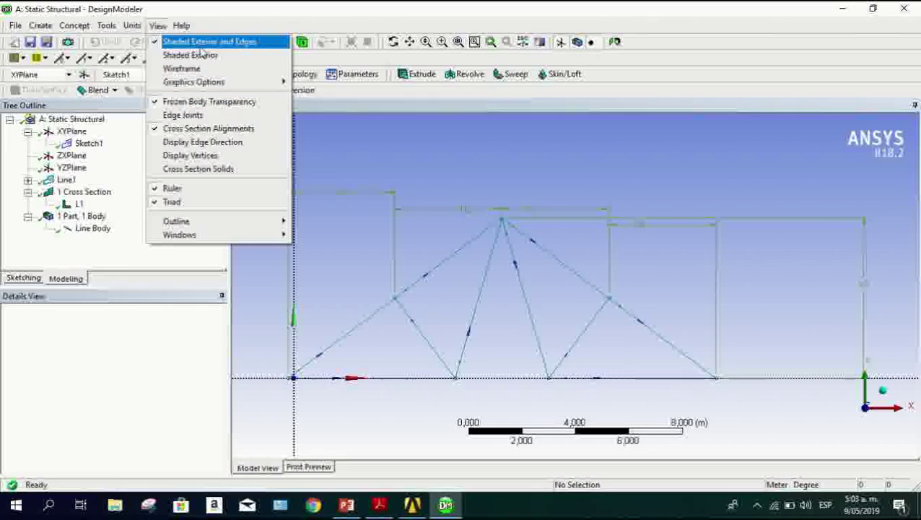
mouse_move(207, 90)
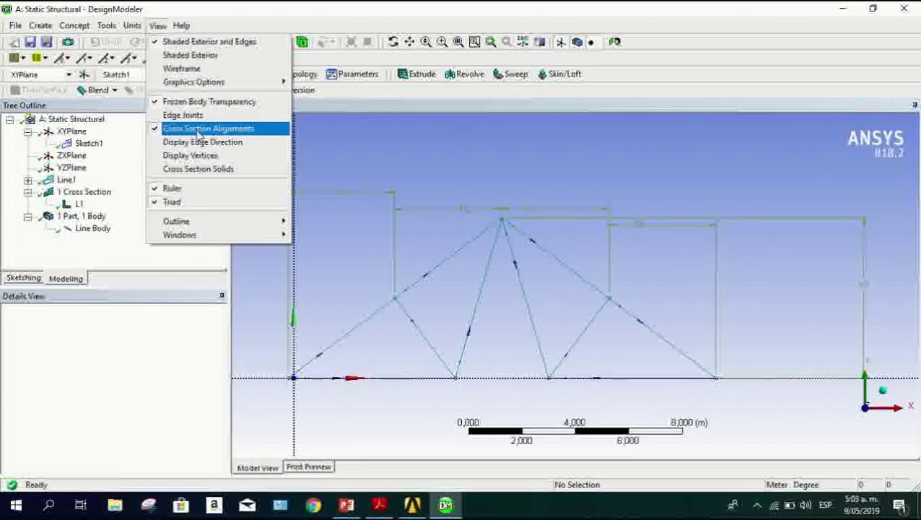
click(192, 171)
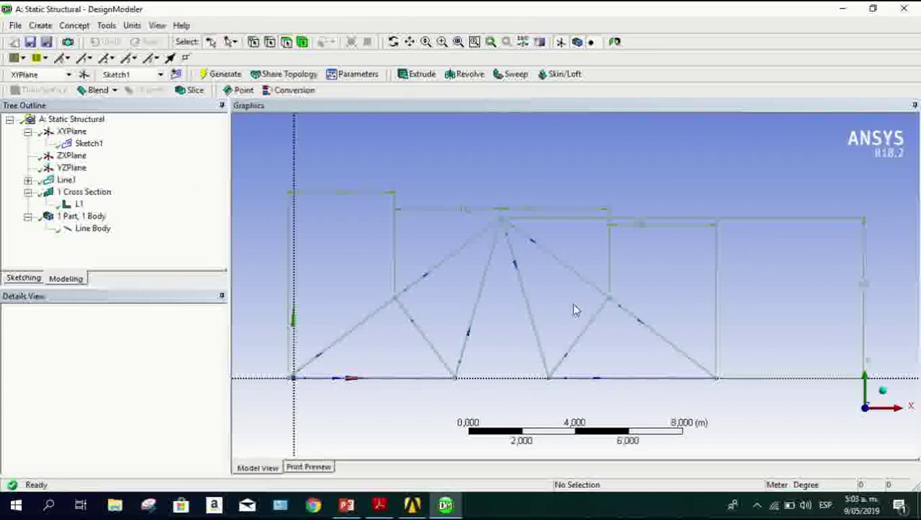
Examine the solid L profiles of the members meeting at the truss apex, and return to the front view.
middle_drag(667, 269, 686, 288)
scroll(518, 203, up, 5)
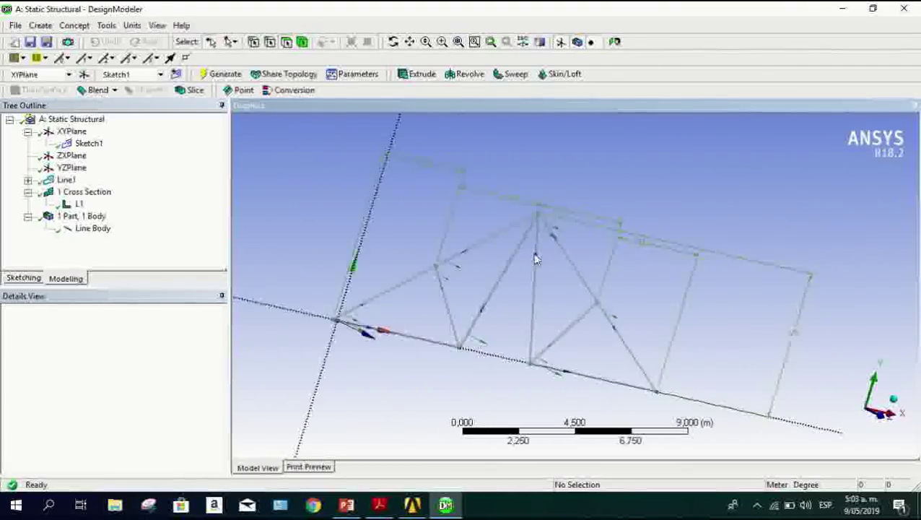
scroll(505, 206, up, 2)
ctrl+middle_drag(473, 212, 500, 329)
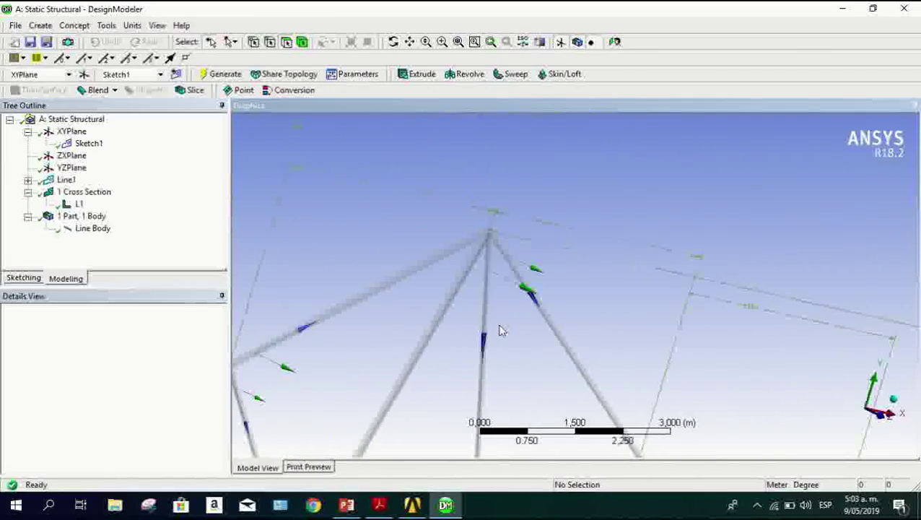
scroll(475, 222, up, 3)
middle_drag(473, 228, 456, 266)
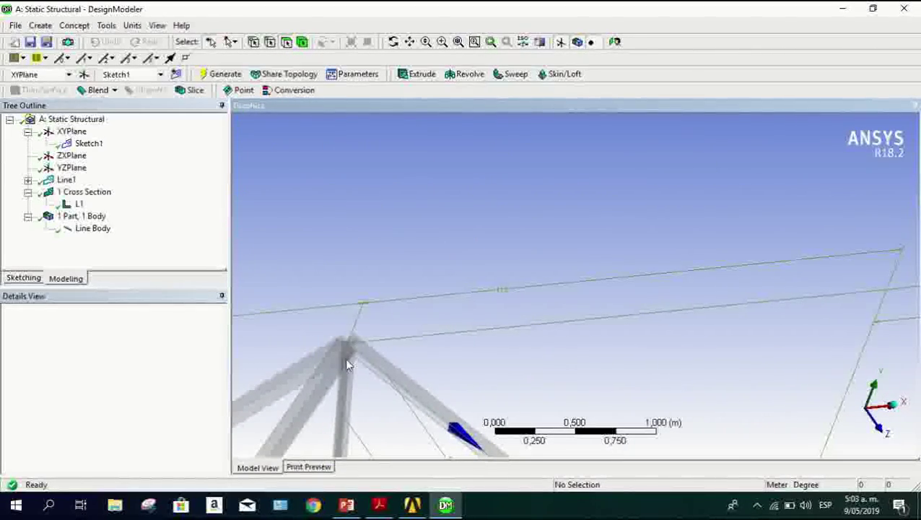
scroll(336, 364, down, 7)
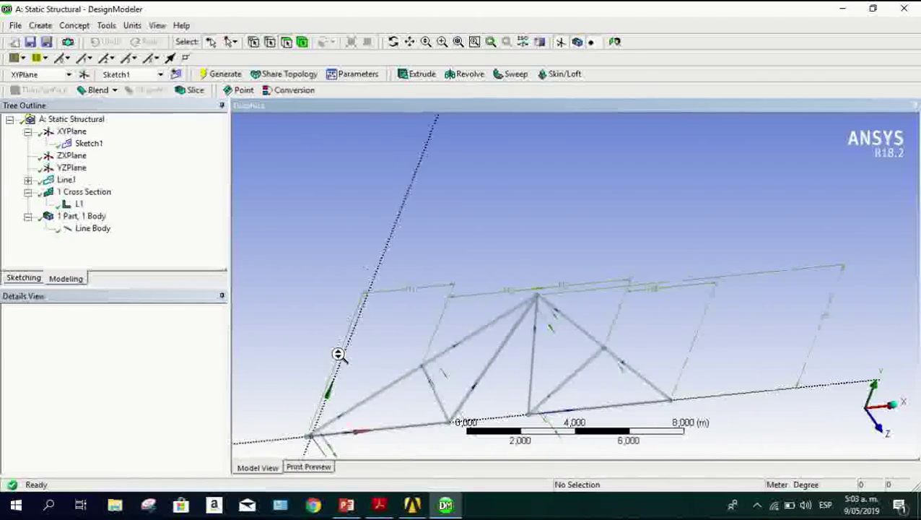
middle_drag(390, 368, 490, 322)
scroll(490, 323, up, 1)
click(867, 406)
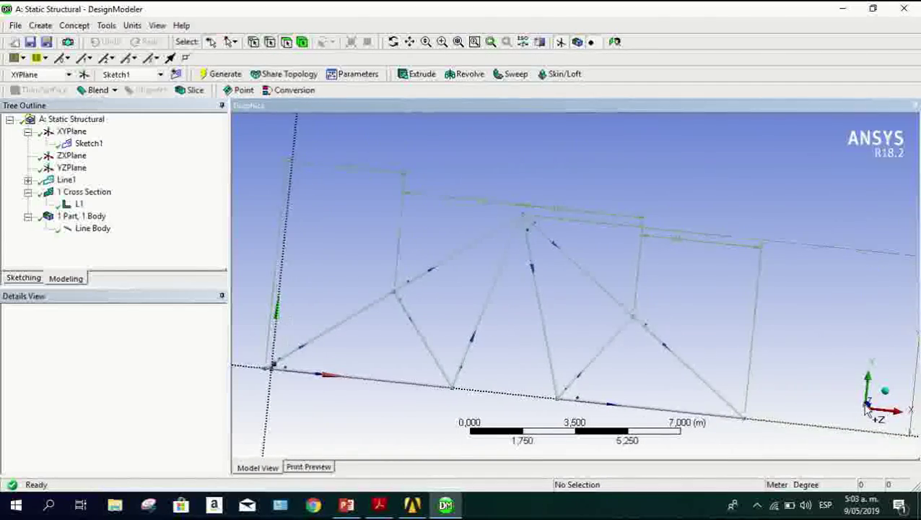
ctrl+middle_drag(519, 288, 537, 277)
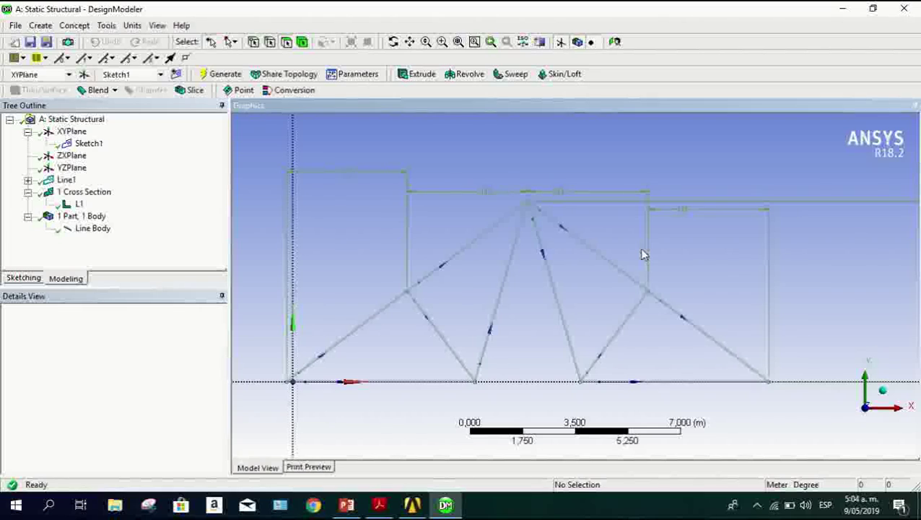
Examine the orientation of the L profile along the left inclined chord up close, and return to the front view.
scroll(398, 260, up, 8)
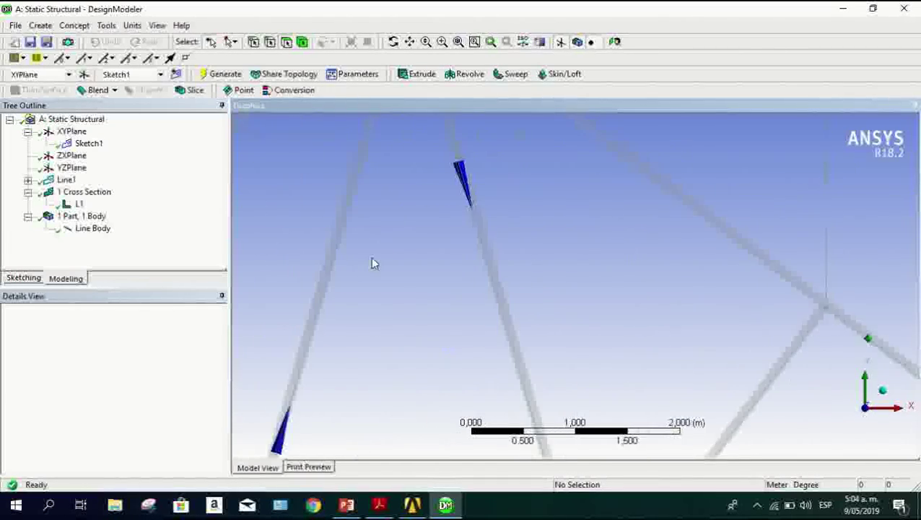
middle_drag(408, 320, 673, 396)
scroll(398, 312, up, 3)
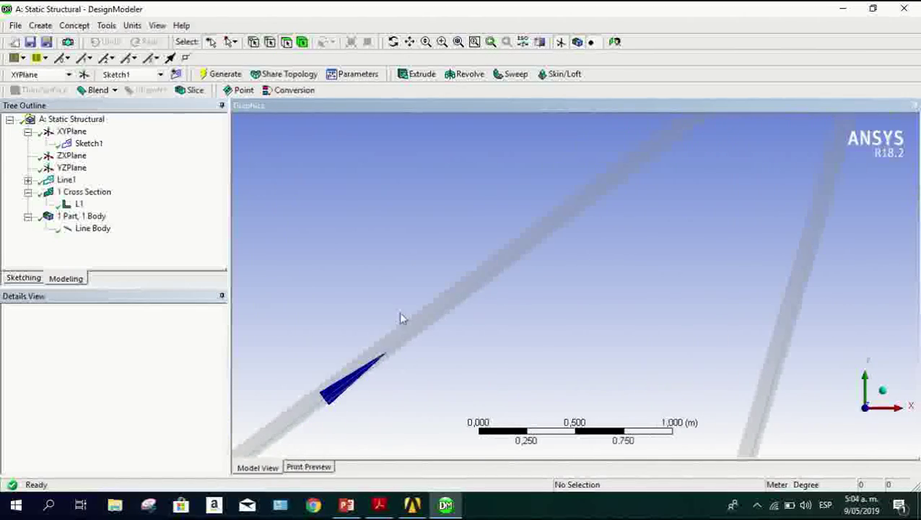
middle_drag(396, 313, 456, 347)
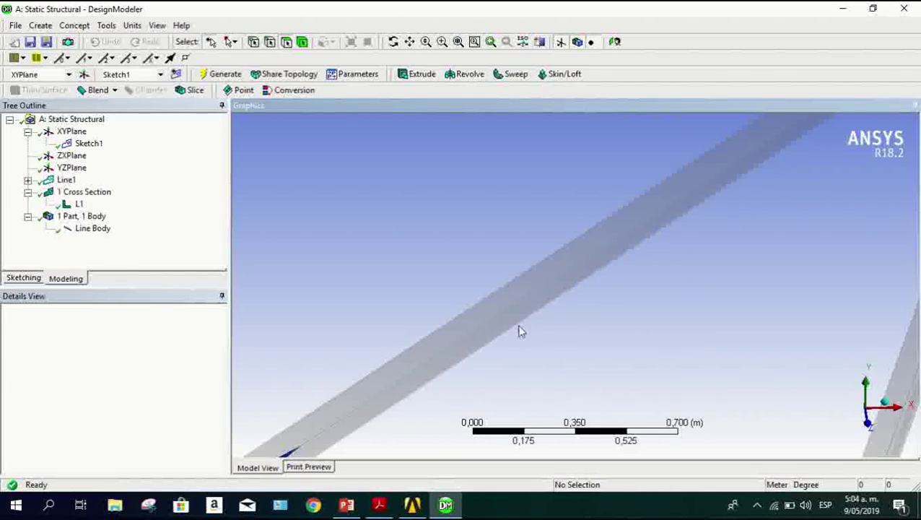
scroll(520, 346, down, 10)
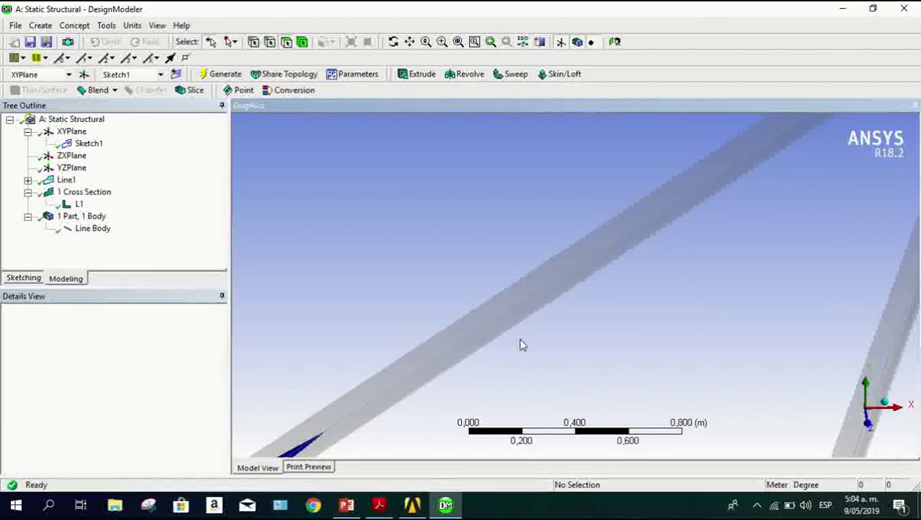
scroll(522, 344, down, 2)
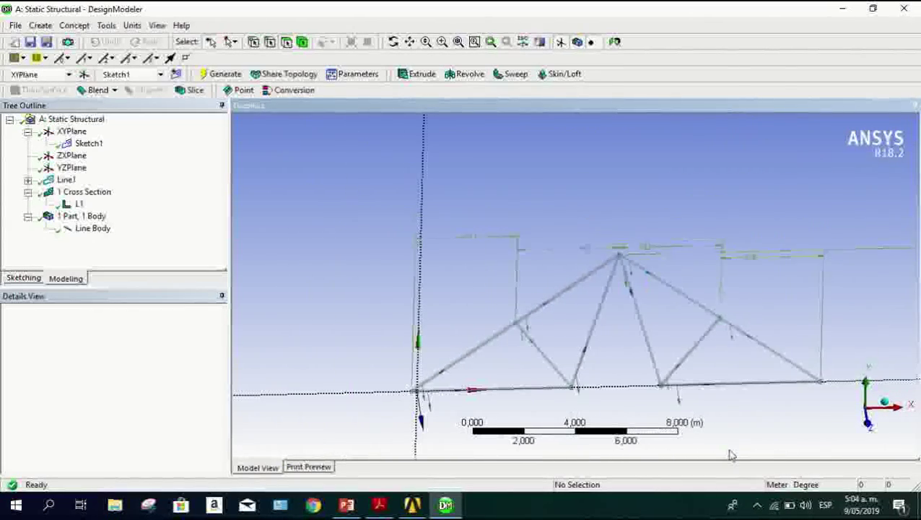
click(864, 426)
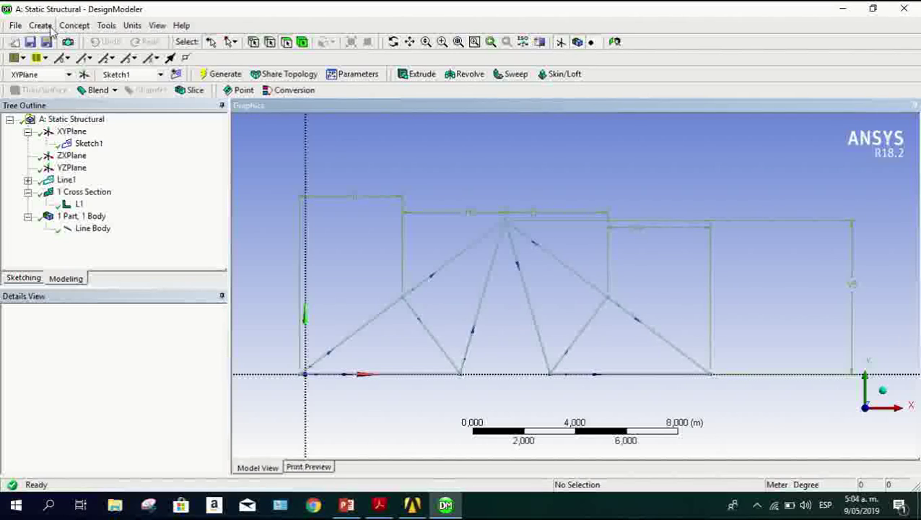
Rotate the cross section of the lower segment of the left inclined chord by 90°.
click(270, 42)
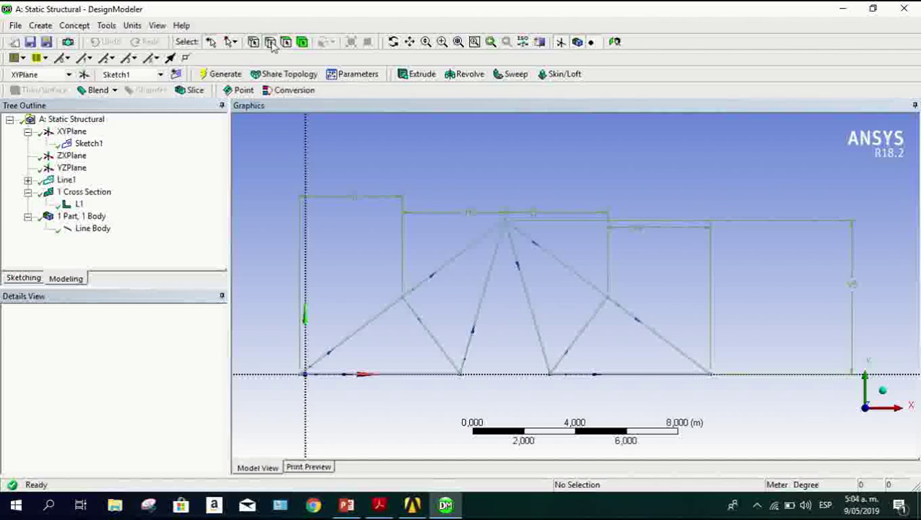
click(360, 338)
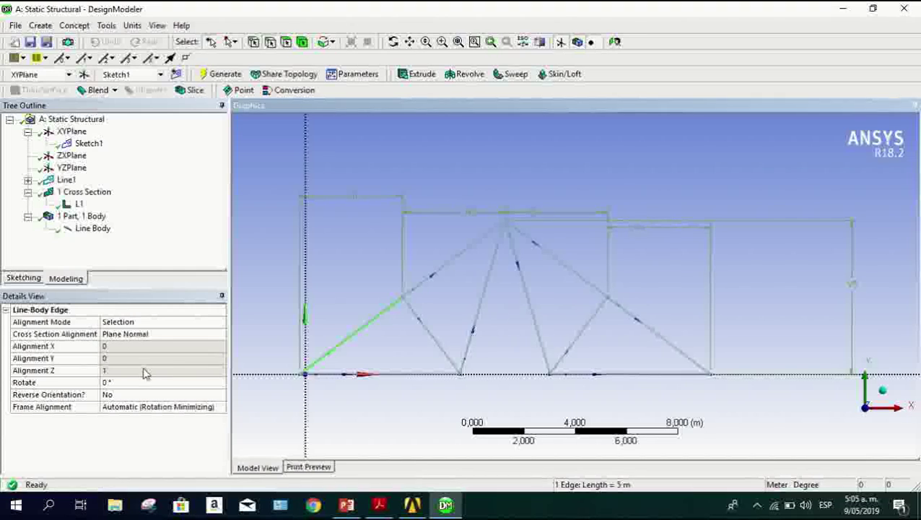
click(123, 383)
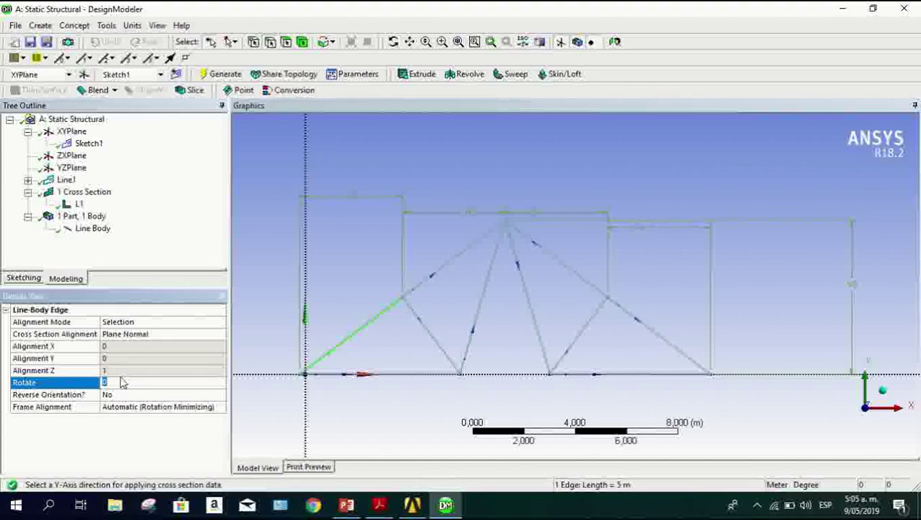
text(90)
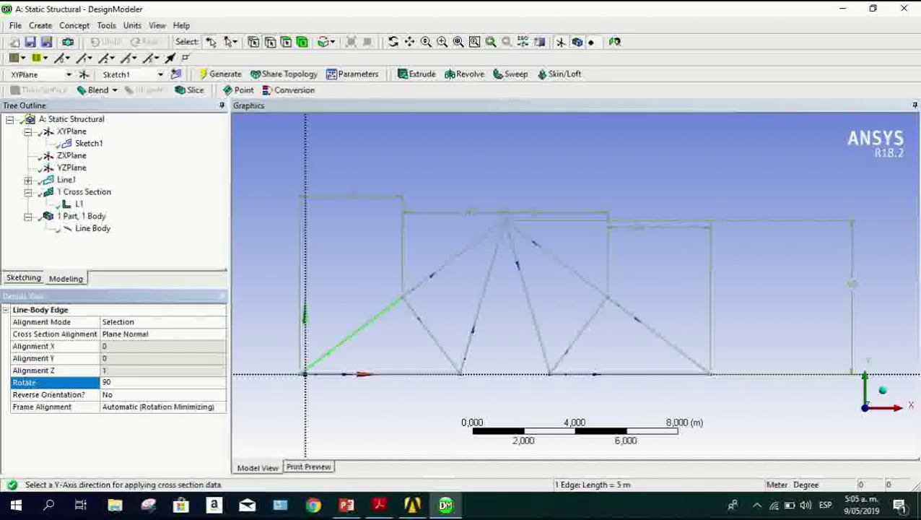
key(Return)
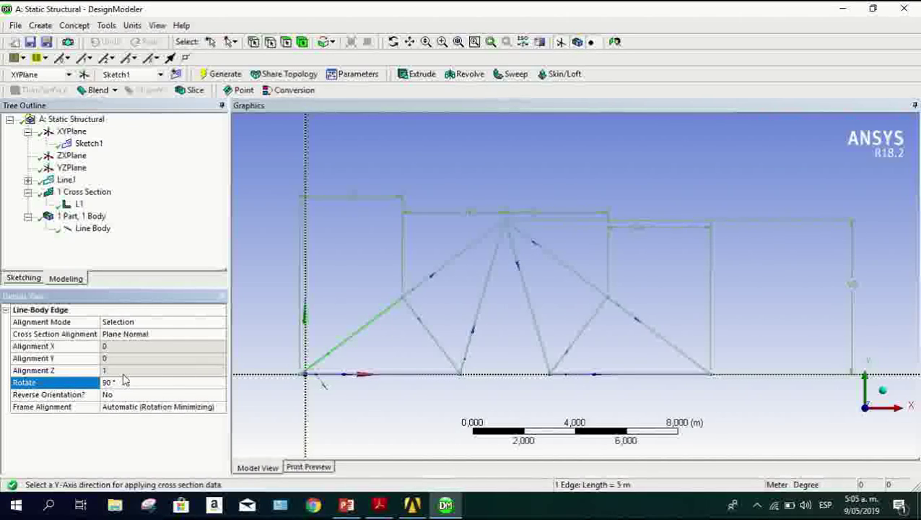
Set the cross section rotation of the left inclined chord's upper segment to 90°.
scroll(323, 390, up, 2)
scroll(288, 349, down, 3)
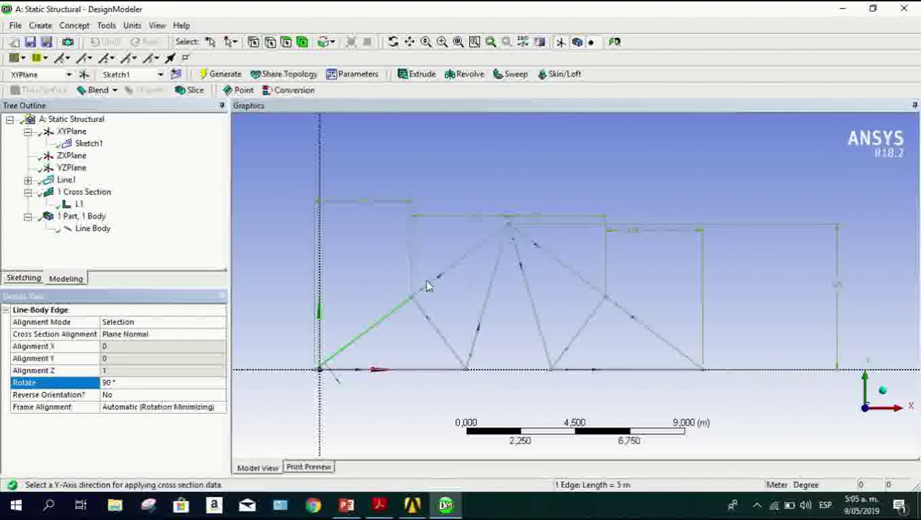
click(462, 267)
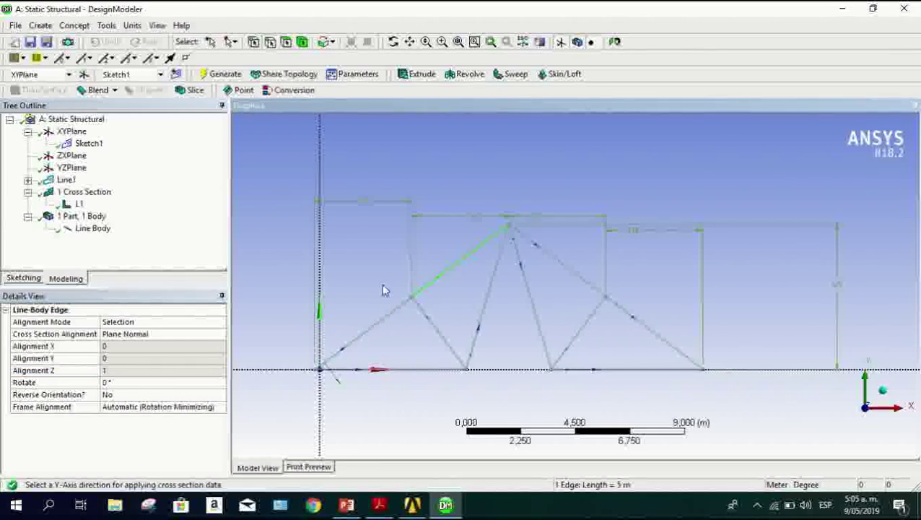
click(149, 382)
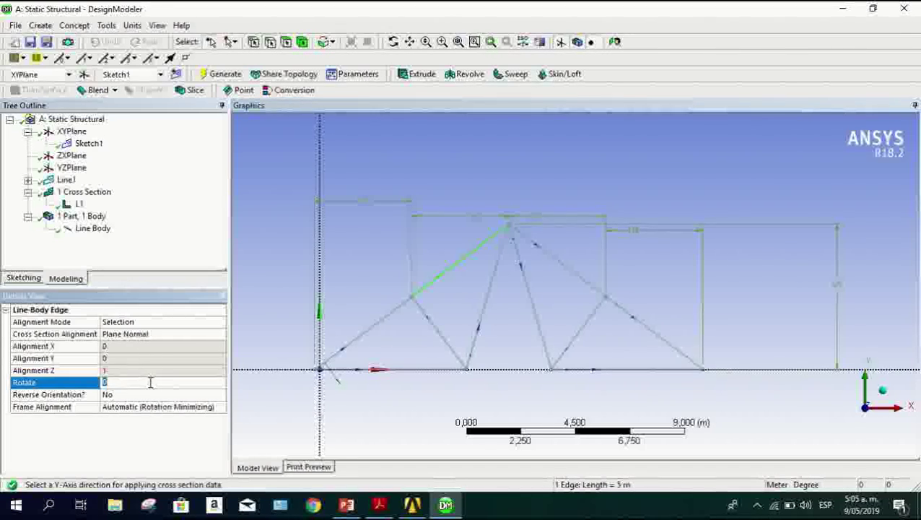
text(90)
key(Return)
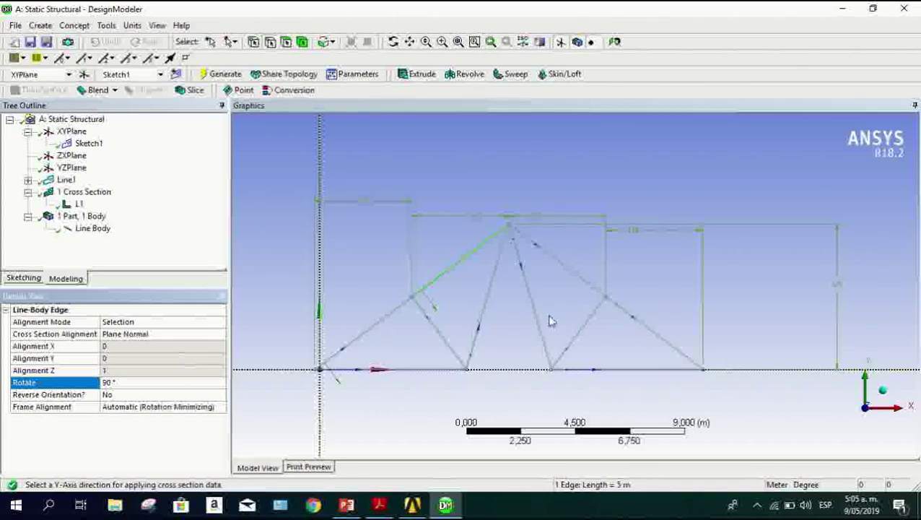
Rotate the cross sections of the upper and lower segments of the right inclined chord by 90° each.
click(585, 283)
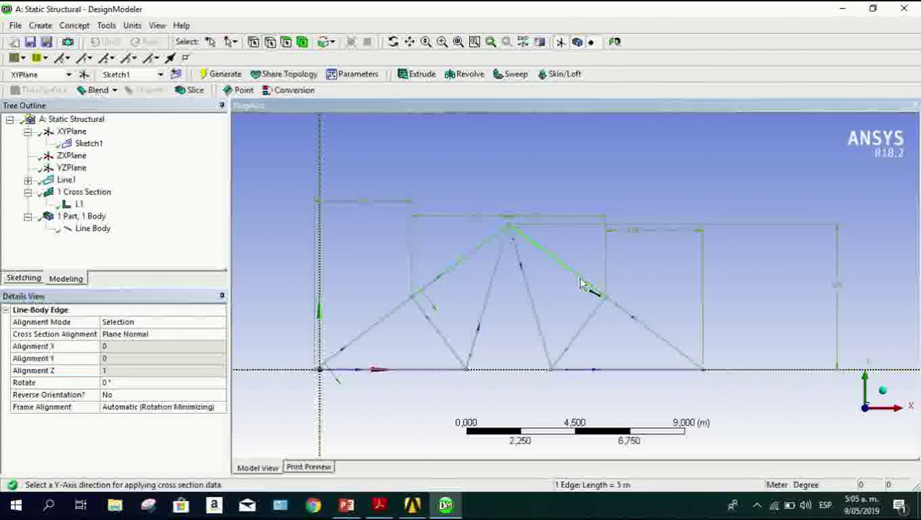
click(133, 382)
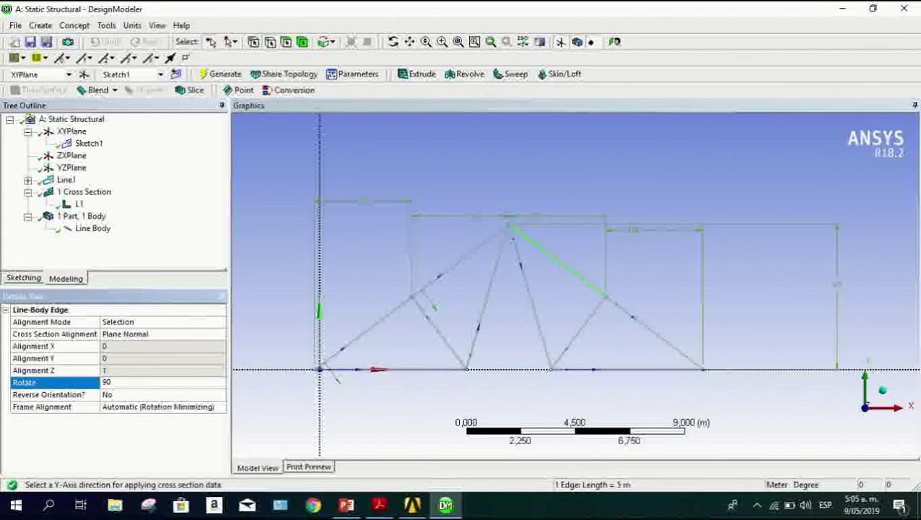
key(Return)
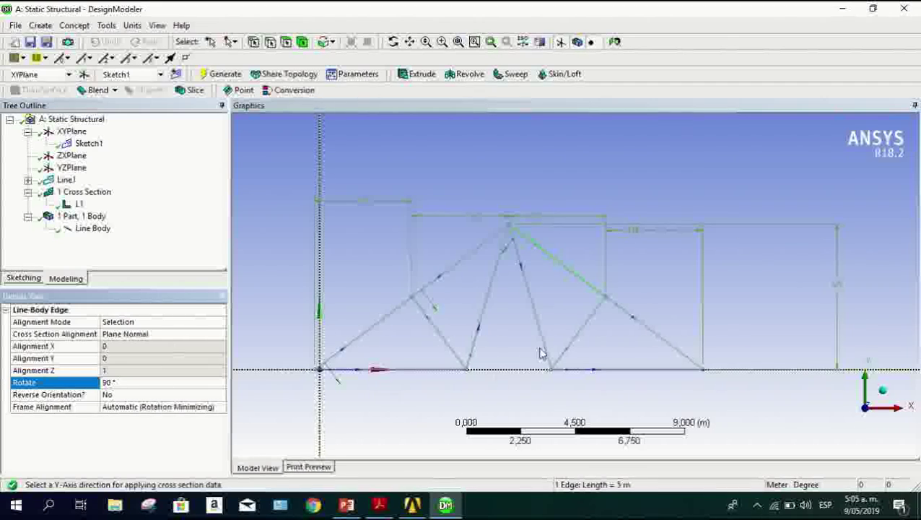
click(653, 331)
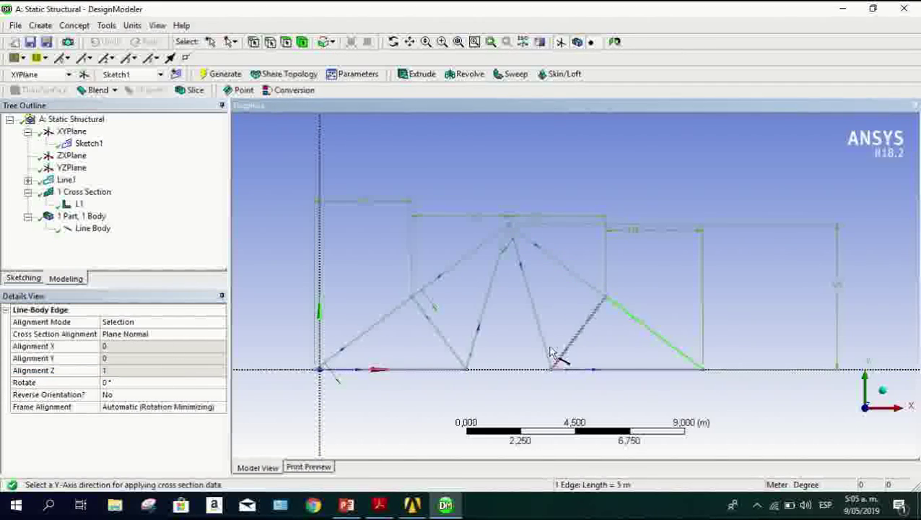
click(185, 383)
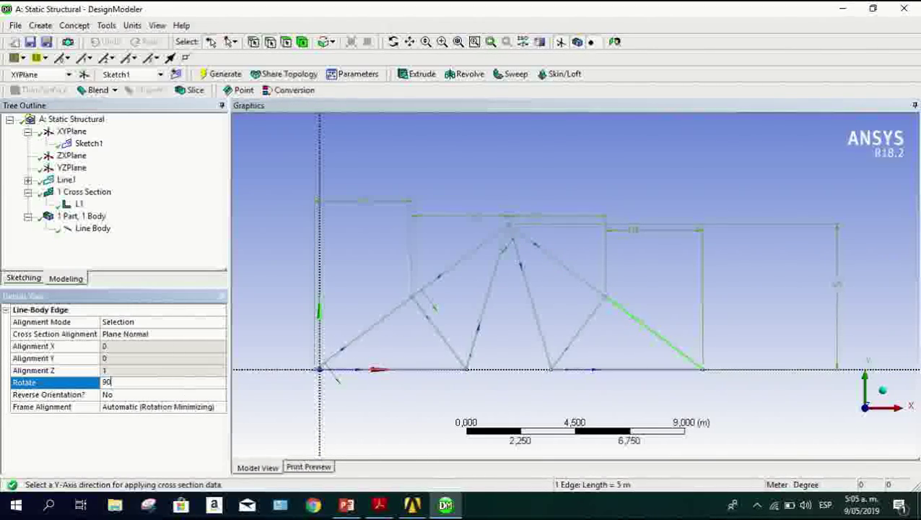
key(Return)
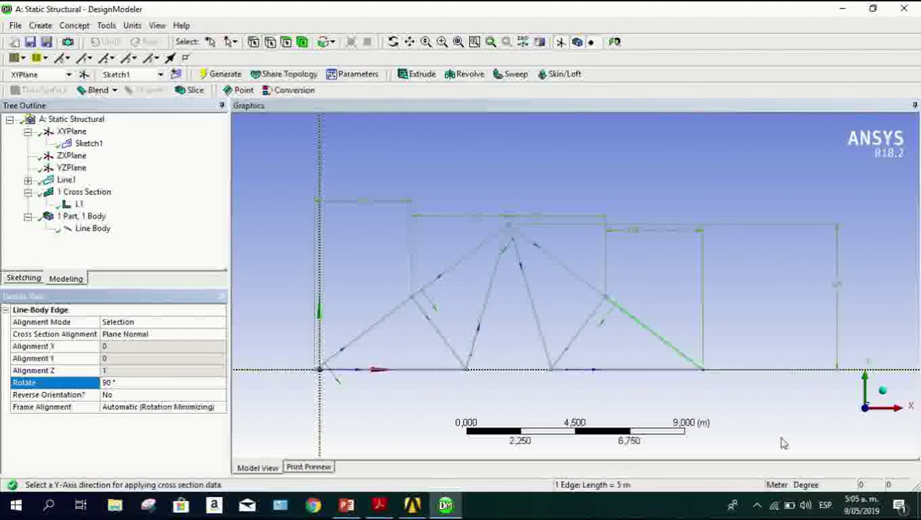
Examine the orientation of the rotated L profiles on the truss members up close, and return to the front view.
click(671, 348)
middle_drag(625, 300, 573, 303)
scroll(652, 337, down, 1)
scroll(632, 349, up, 5)
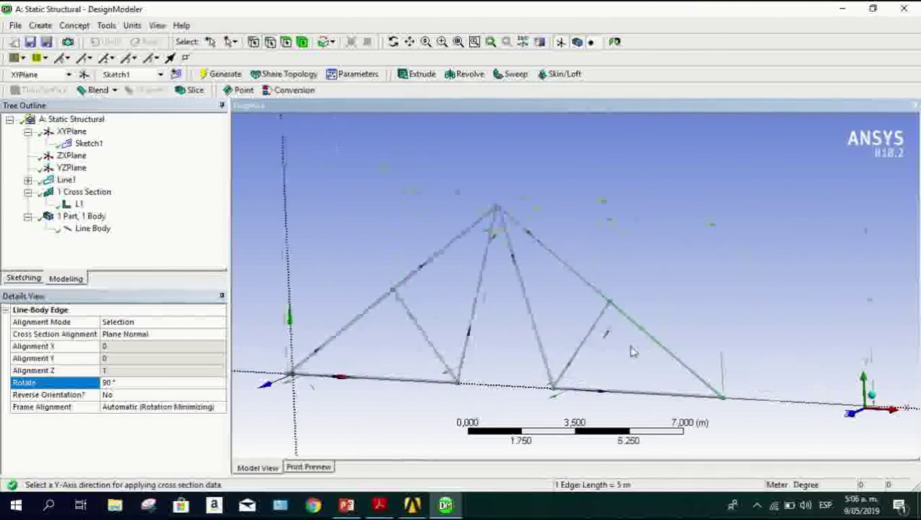
scroll(745, 340, up, 5)
middle_drag(755, 333, 621, 335)
scroll(607, 385, up, 4)
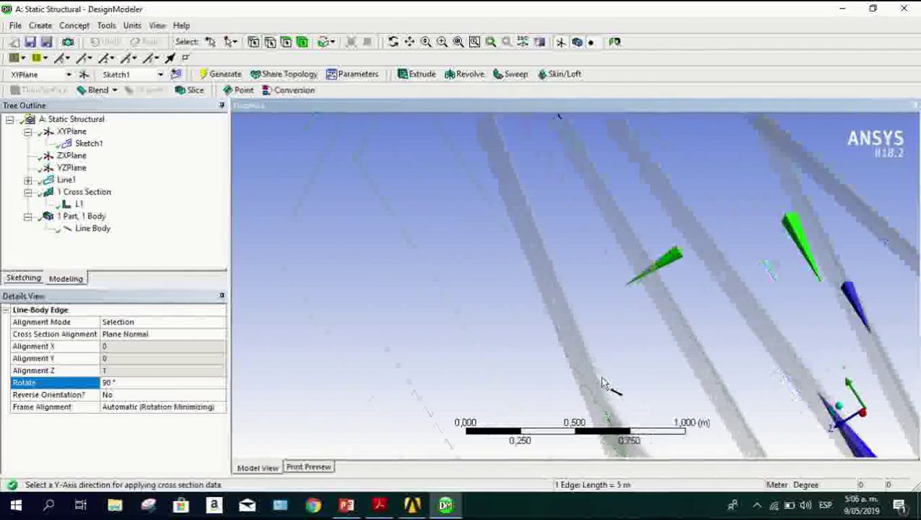
scroll(589, 392, up, 1)
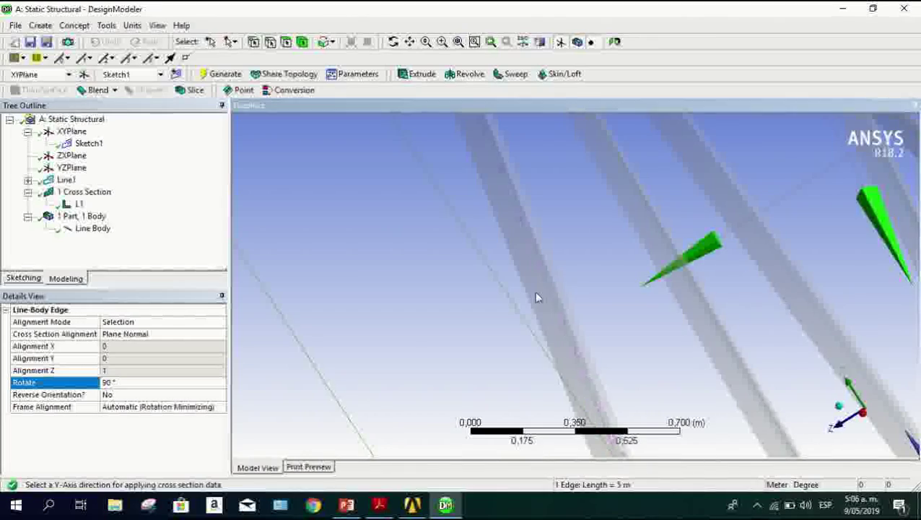
scroll(622, 287, down, 2)
scroll(623, 288, down, 5)
middle_drag(650, 322, 772, 312)
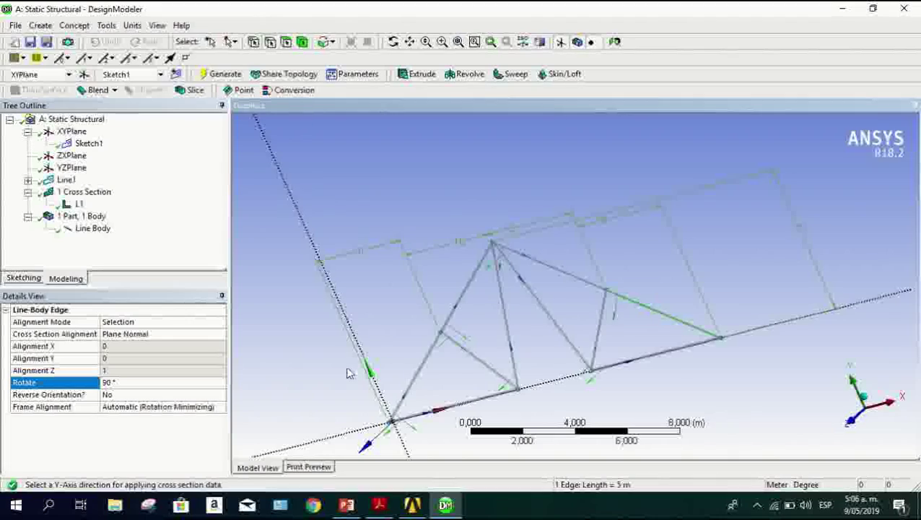
middle_drag(352, 375, 427, 304)
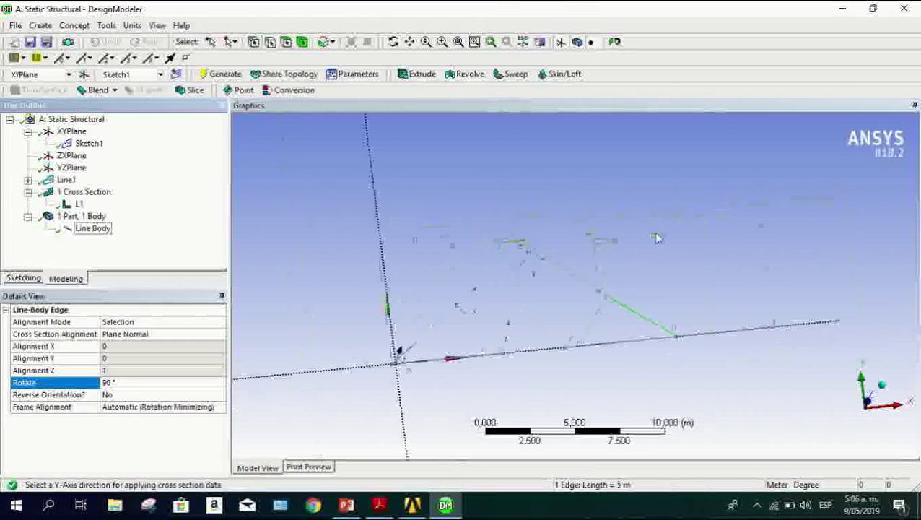
click(861, 404)
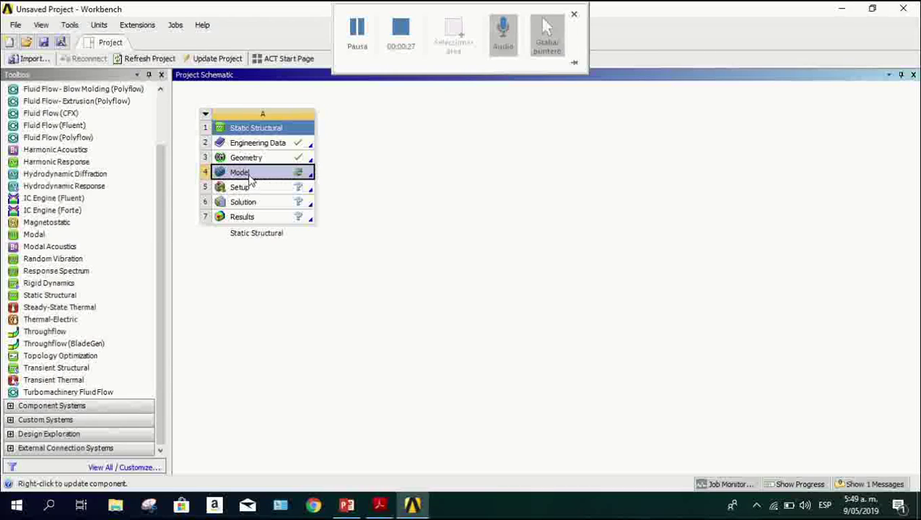
Open the Static Structural system's Model in Mechanical and display the truss with Cross Section Solids (Geometry).
double_click(245, 173)
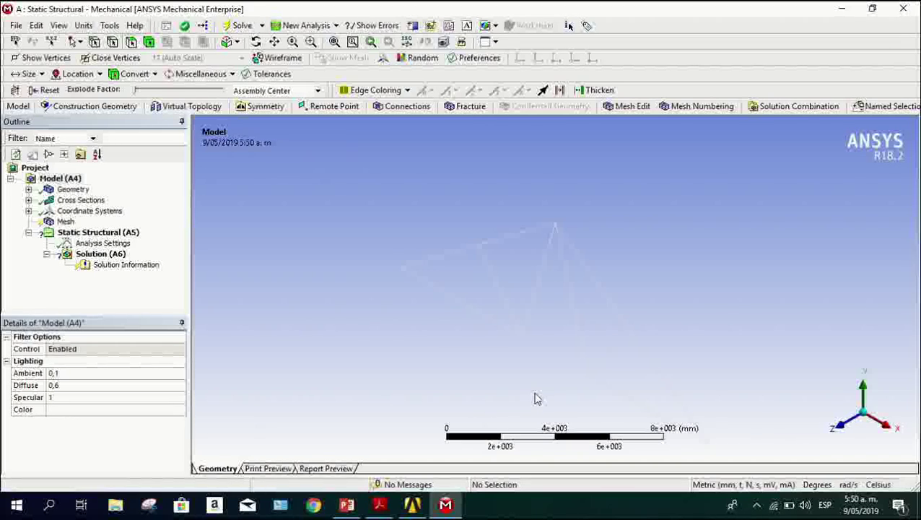
middle_drag(535, 398, 718, 425)
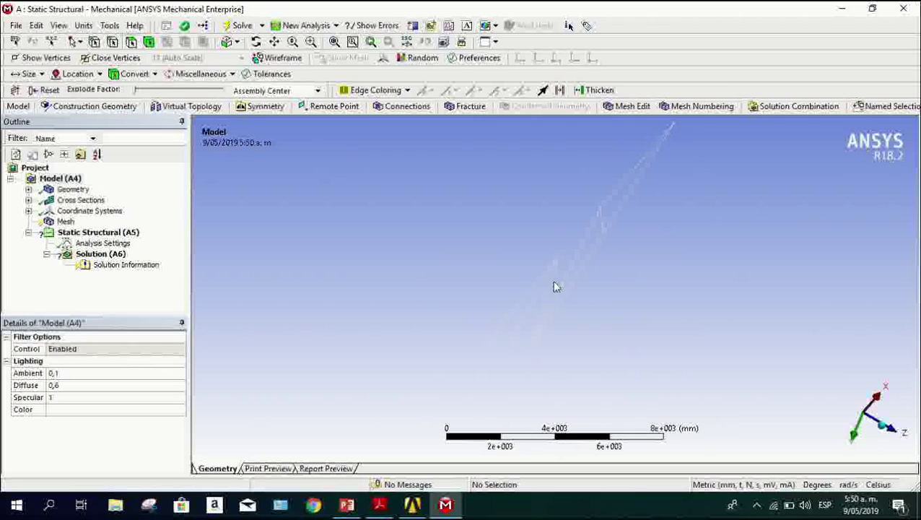
middle_drag(538, 278, 572, 273)
middle_drag(580, 211, 471, 237)
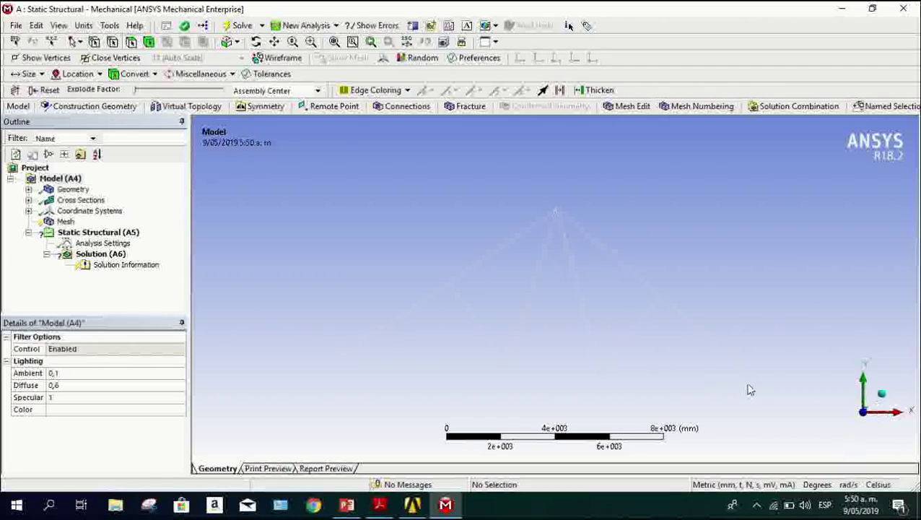
scroll(640, 315, up, 4)
middle_drag(658, 308, 554, 267)
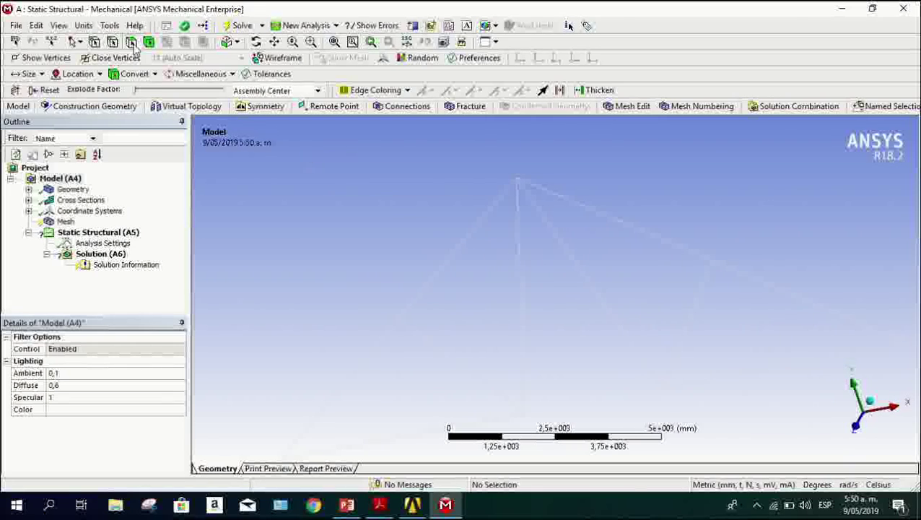
click(59, 26)
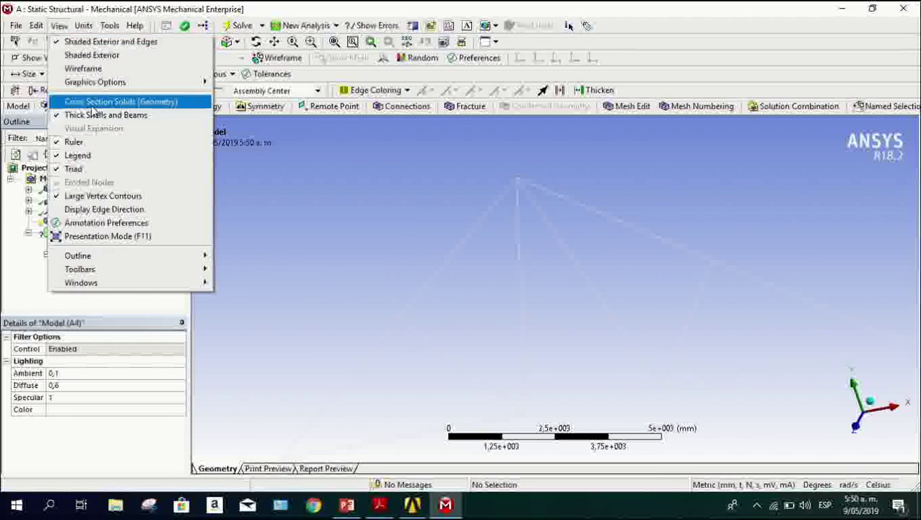
click(151, 103)
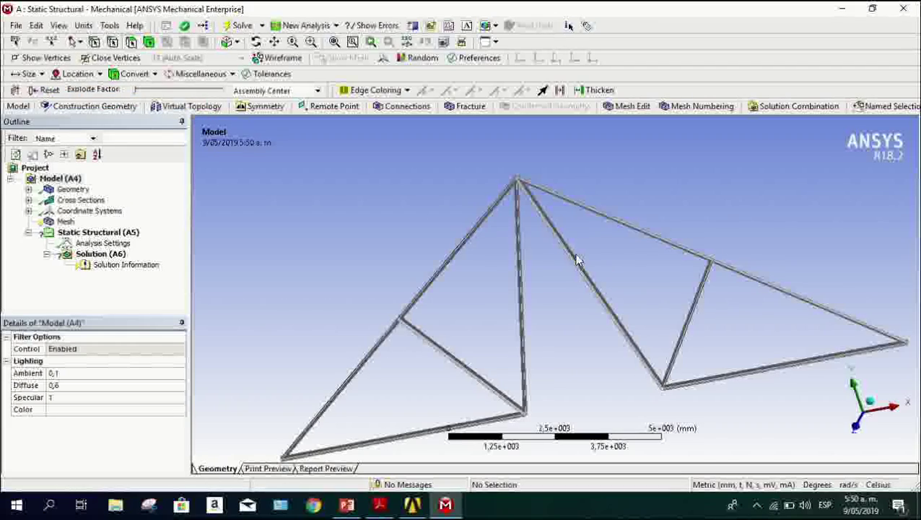
Examine the solid L profiles of the truss members in Mechanical from several angles, and return to the front view.
middle_drag(553, 291, 579, 311)
scroll(572, 287, up, 6)
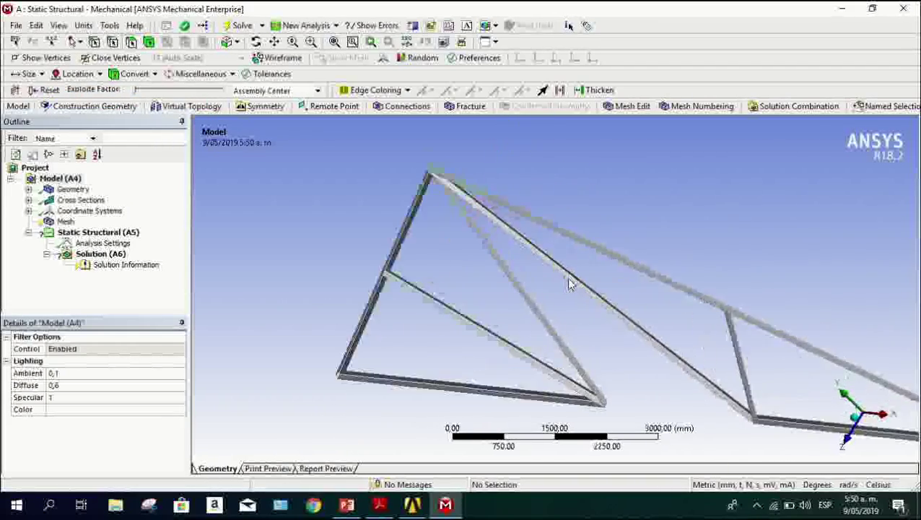
middle_drag(570, 284, 541, 255)
scroll(545, 261, down, 2)
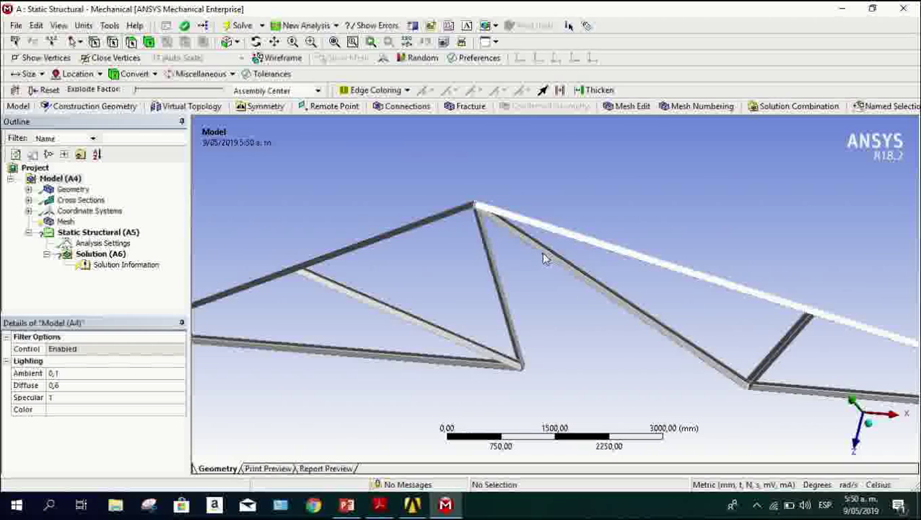
middle_drag(699, 279, 583, 235)
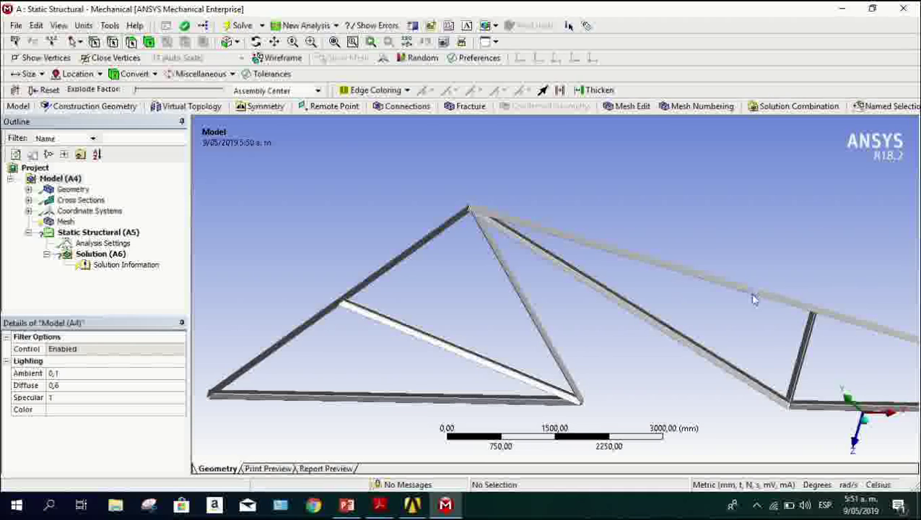
middle_drag(773, 296, 676, 269)
scroll(675, 267, down, 7)
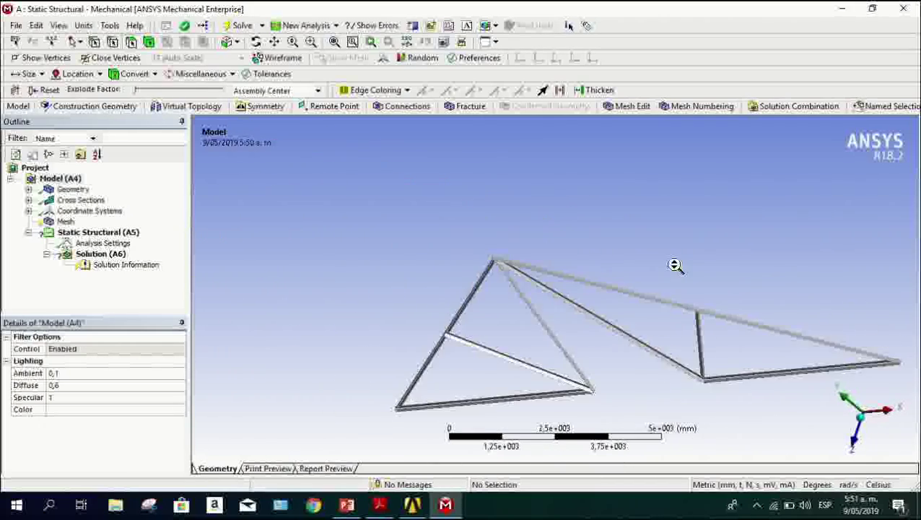
middle_drag(626, 295, 670, 257)
click(864, 422)
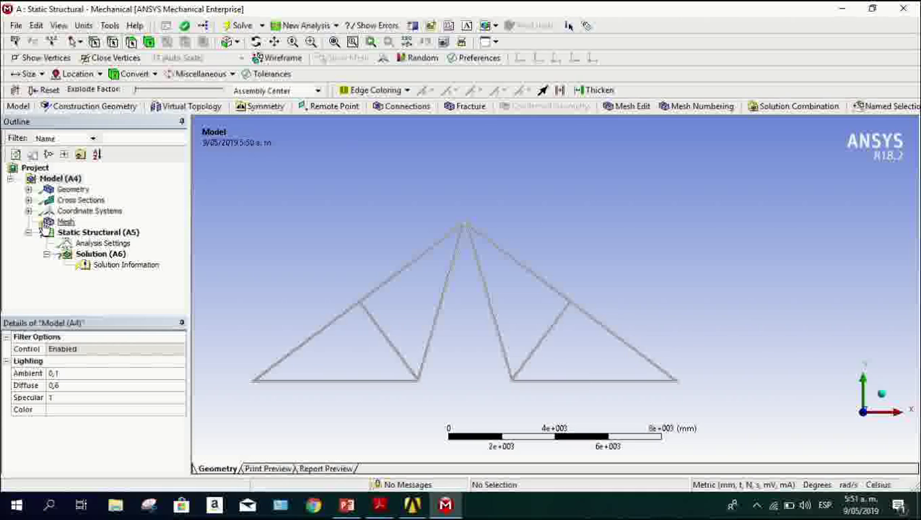
Set the mesh sizing's Relevance Center to Fine and generate the truss mesh.
click(65, 222)
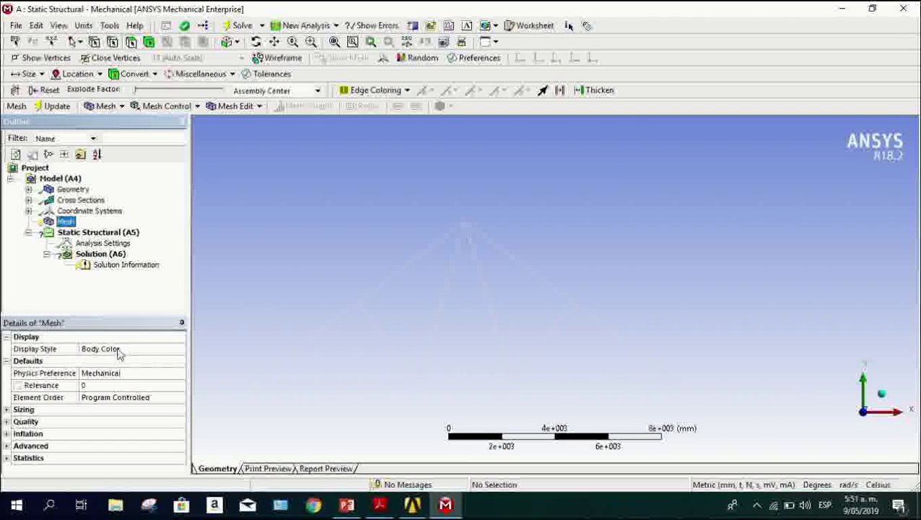
click(6, 409)
scroll(19, 405, down, 1)
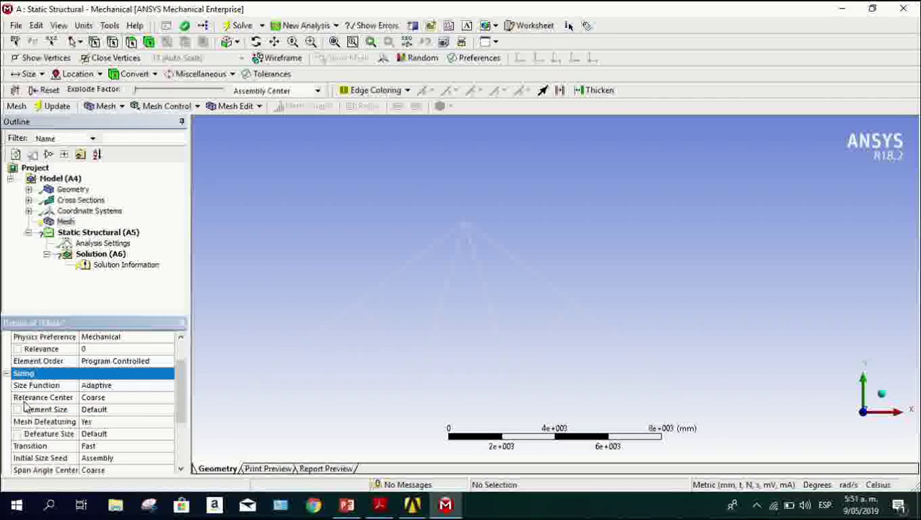
click(109, 398)
click(168, 398)
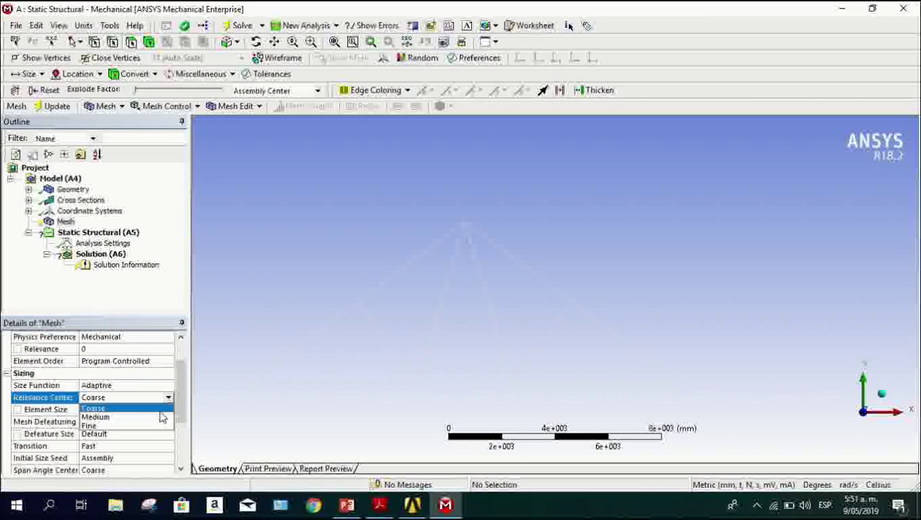
click(145, 426)
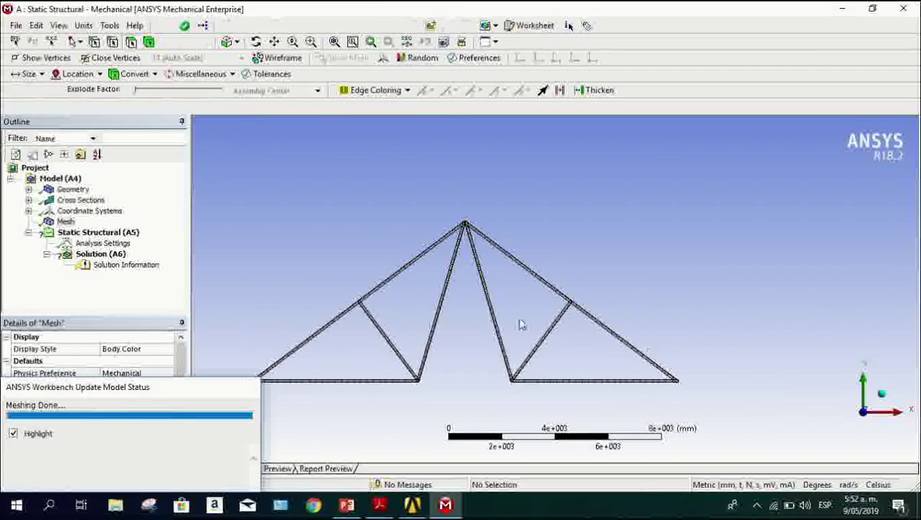
Examine the generated mesh on the L-profile truss members up close from an oblique angle.
middle_drag(520, 324, 539, 318)
scroll(572, 283, up, 8)
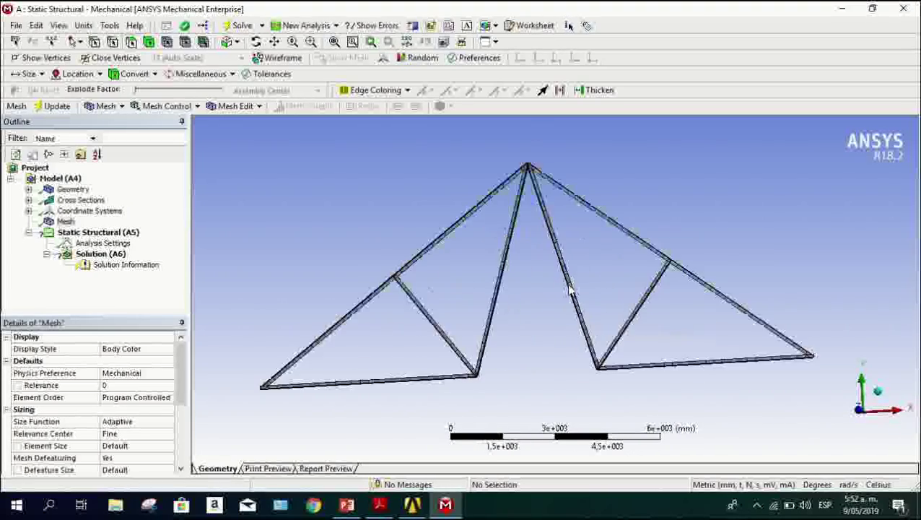
scroll(570, 286, up, 4)
middle_drag(648, 314, 604, 308)
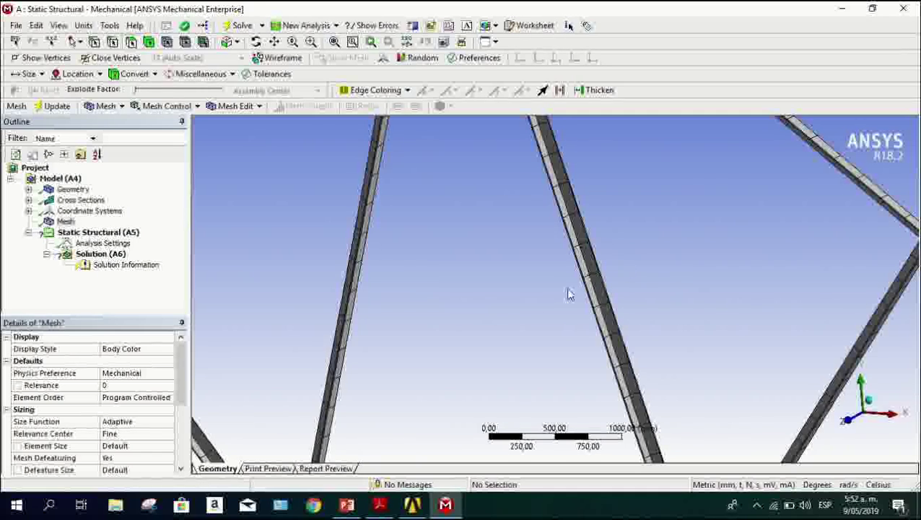
scroll(585, 385, down, 4)
scroll(585, 386, down, 4)
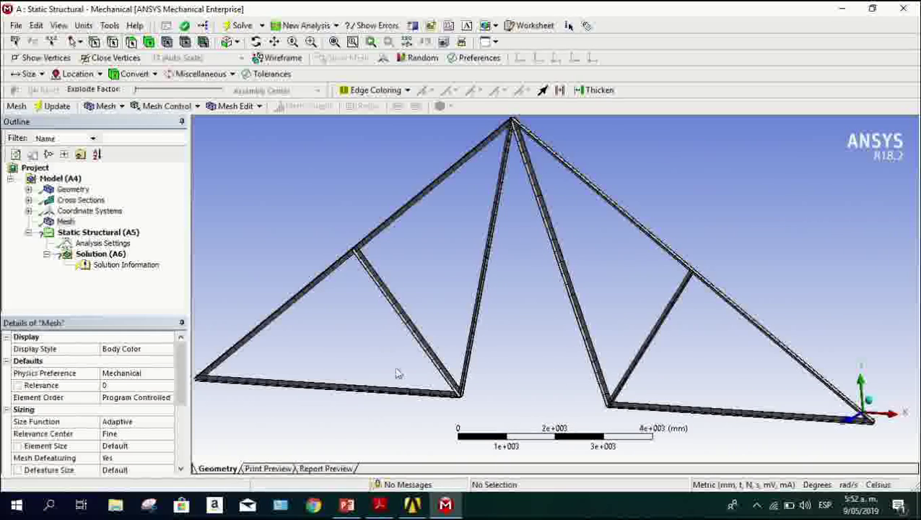
scroll(545, 384, down, 3)
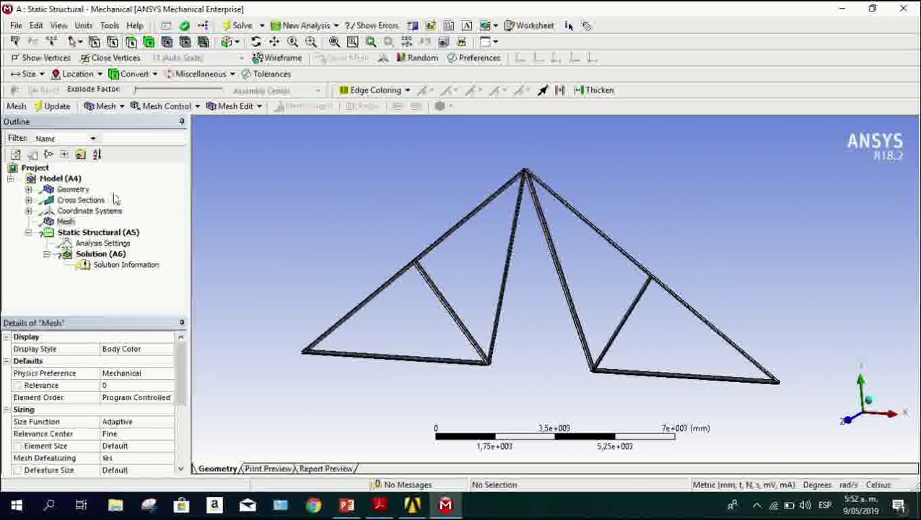
Select the Static Structural environment, consult the truss exercise in the PDF reader, and return to Mechanical.
click(77, 233)
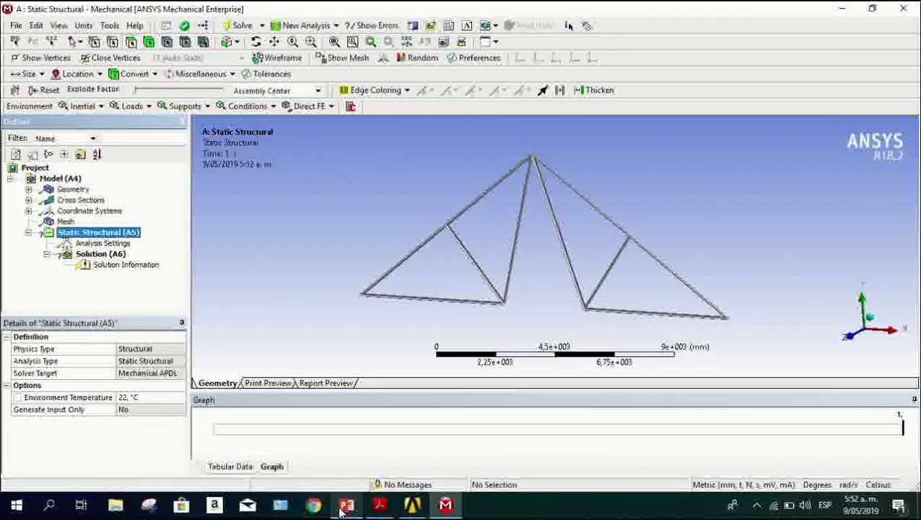
mouse_move(347, 509)
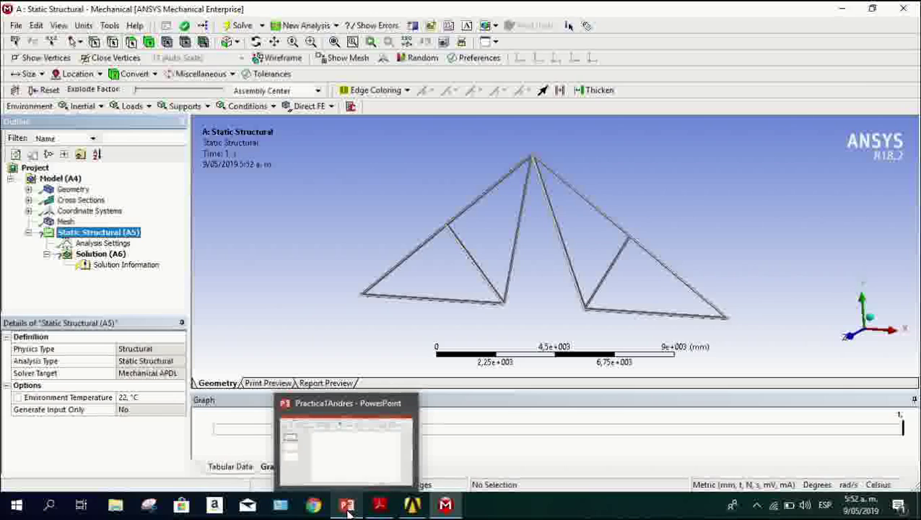
click(380, 506)
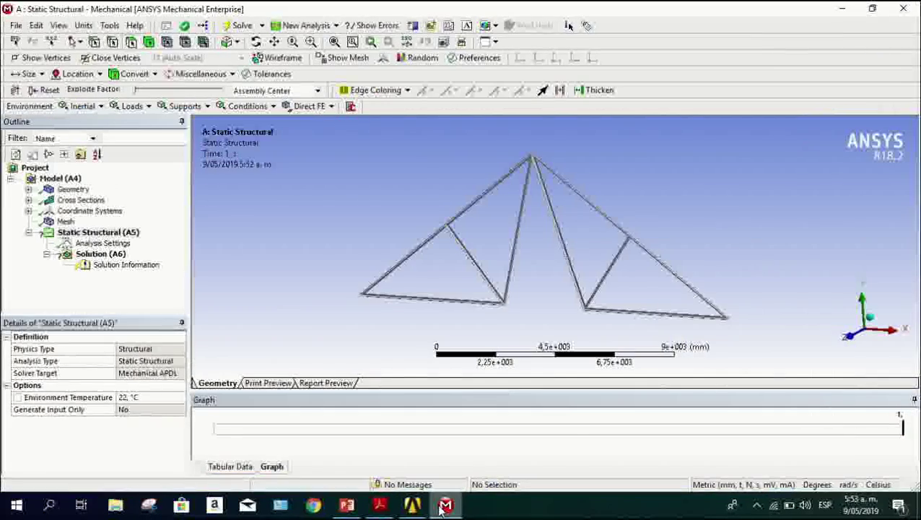
click(443, 506)
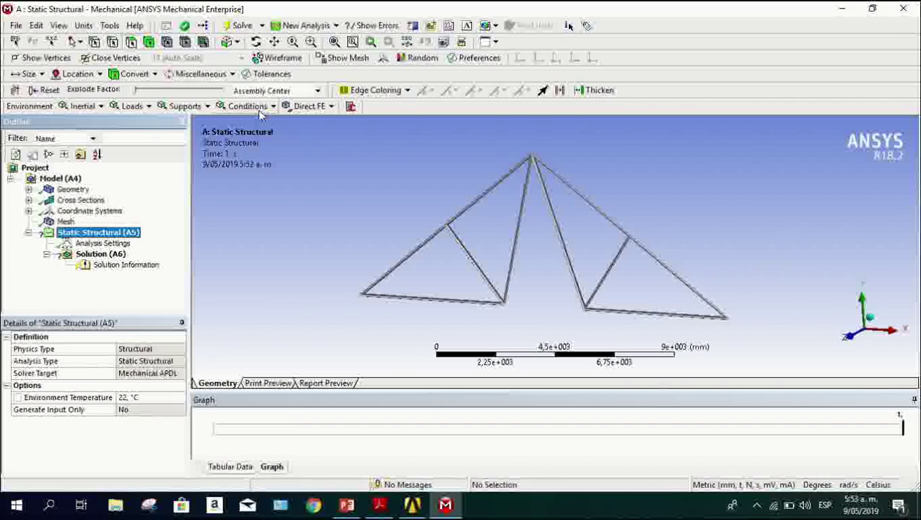
Add a Displacement support at the truss's lower left end vertex with X, Y and Z components of 0 mm.
click(184, 108)
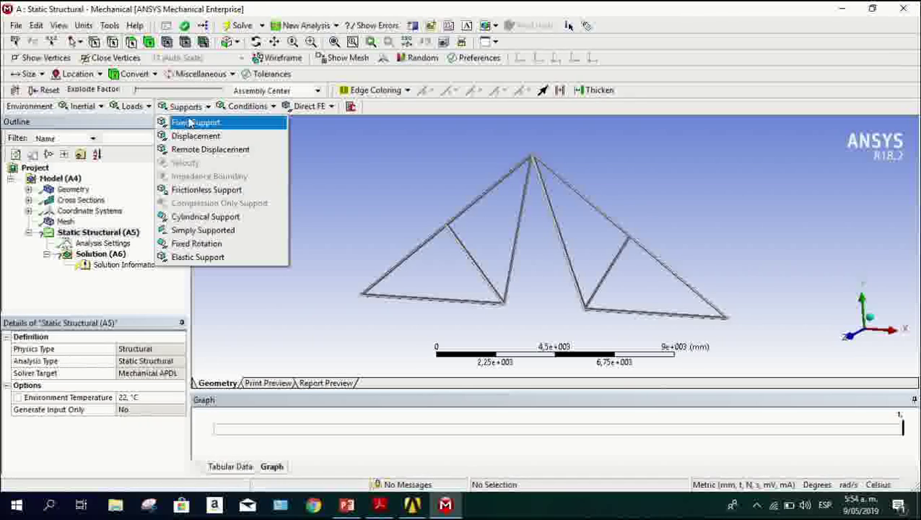
click(193, 136)
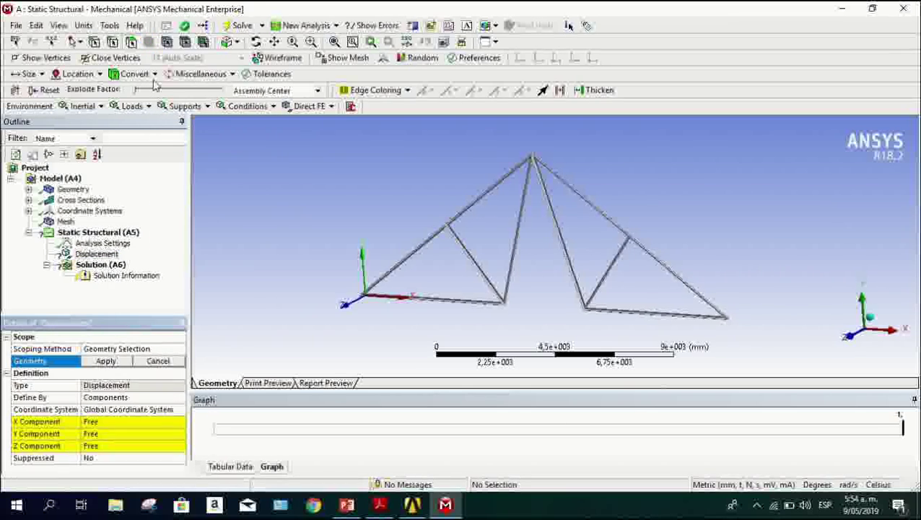
click(95, 46)
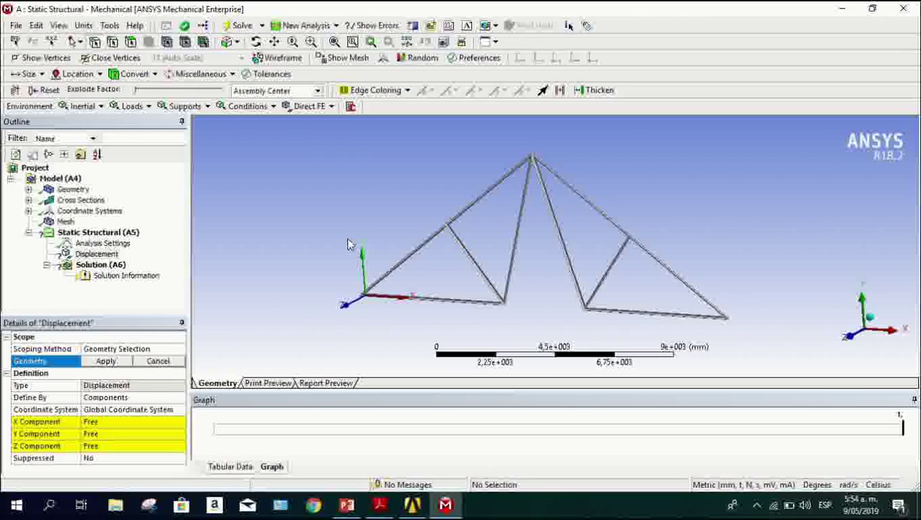
middle_drag(374, 309, 383, 285)
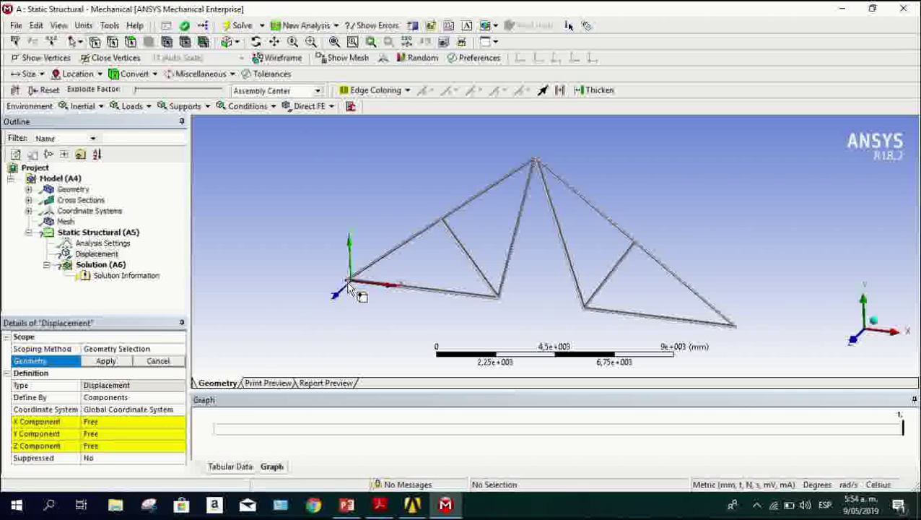
click(105, 362)
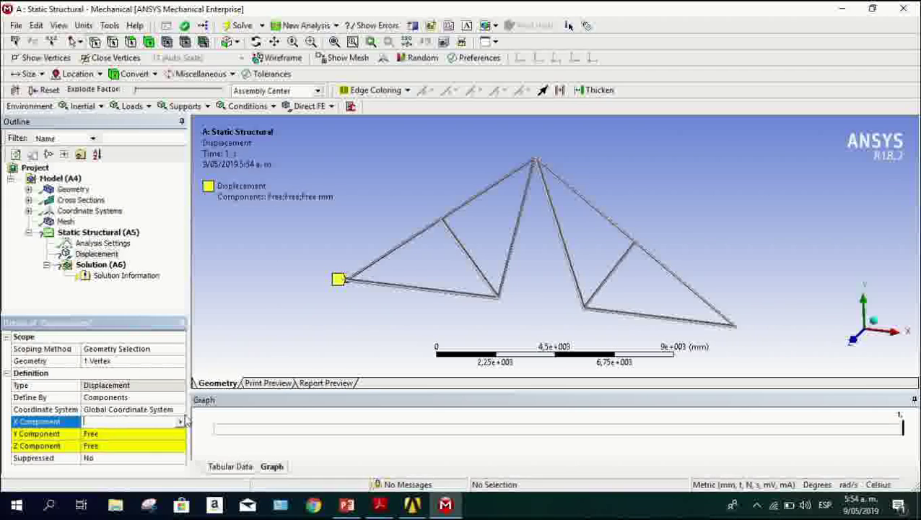
text(0)
key(Return)
text(0)
key(Return)
text(0)
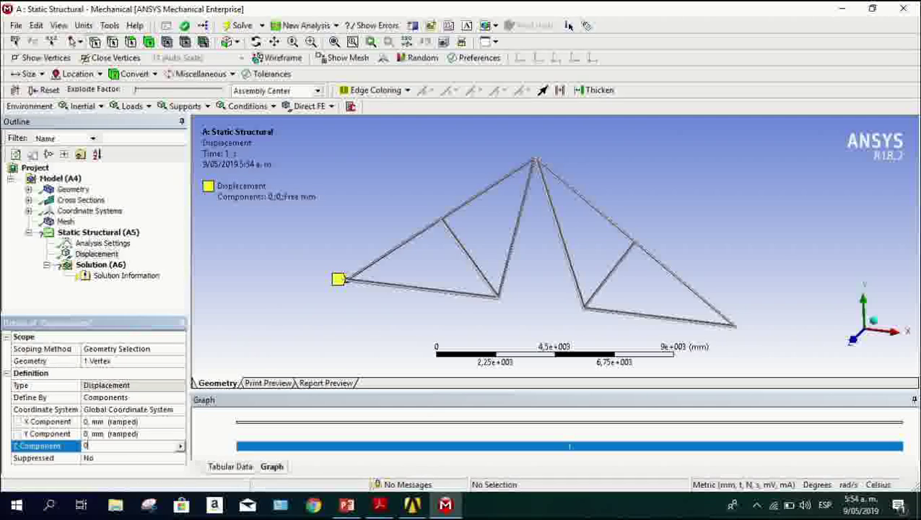
key(Return)
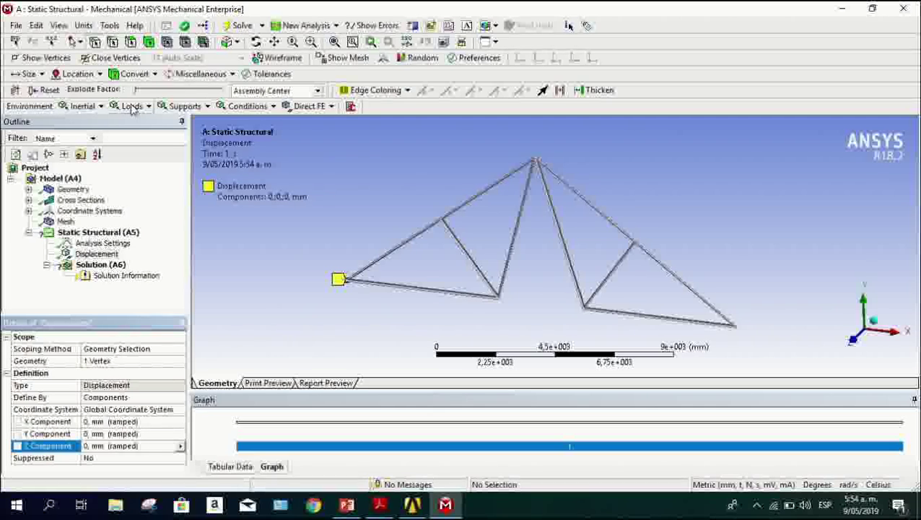
Add a second Displacement support at the truss's lower right end vertex with X, Y and Z components of 0 mm.
click(180, 106)
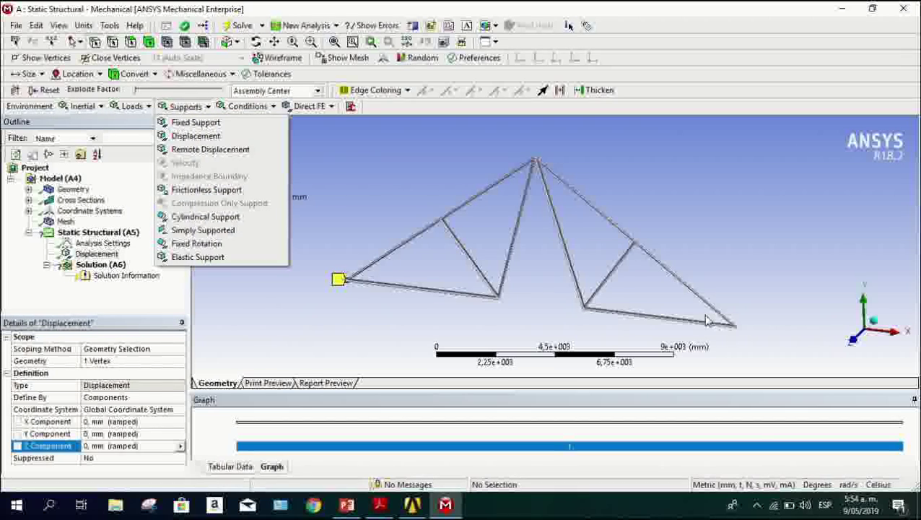
click(242, 137)
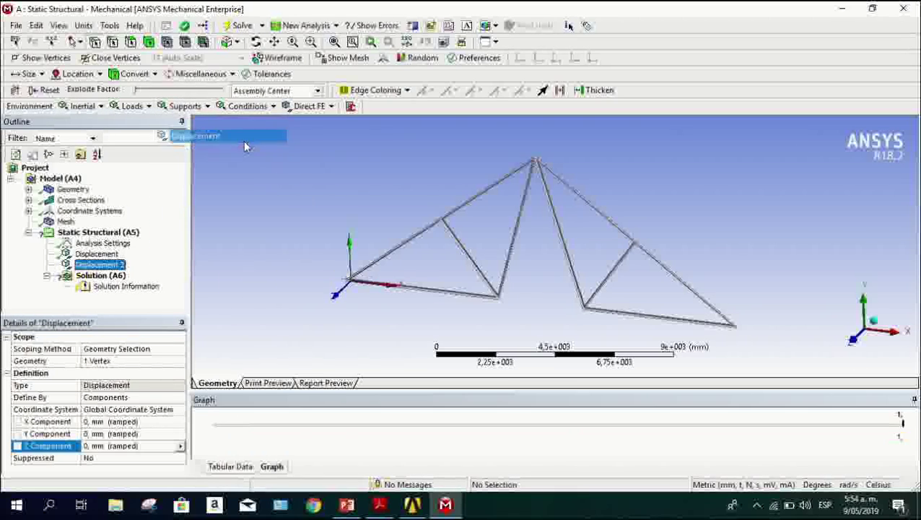
click(735, 327)
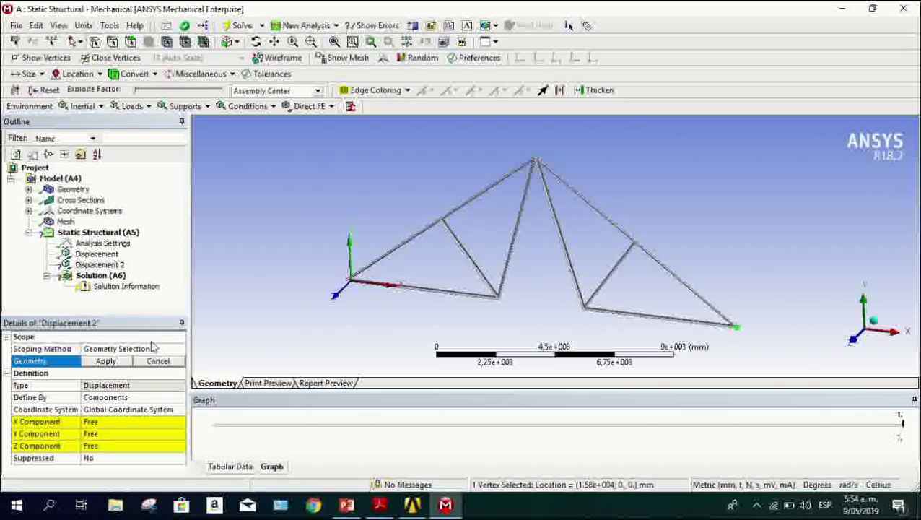
click(119, 361)
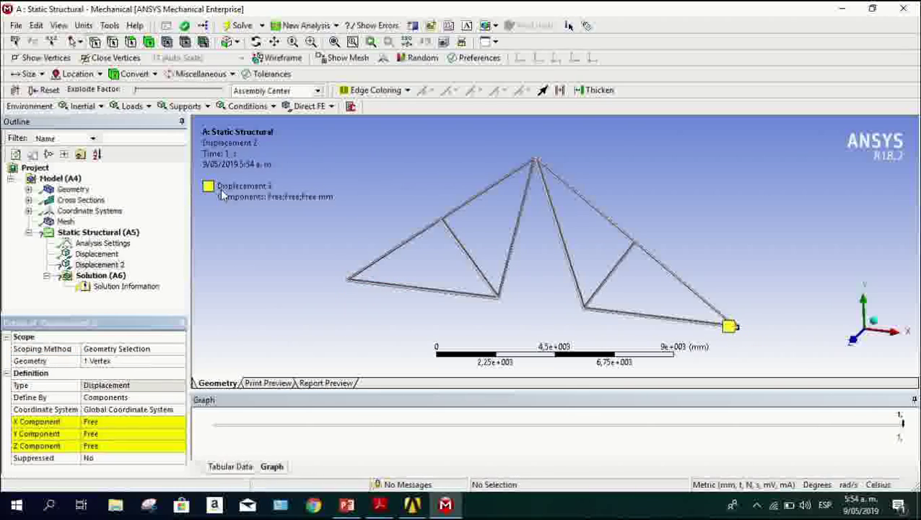
click(105, 421)
text(0)
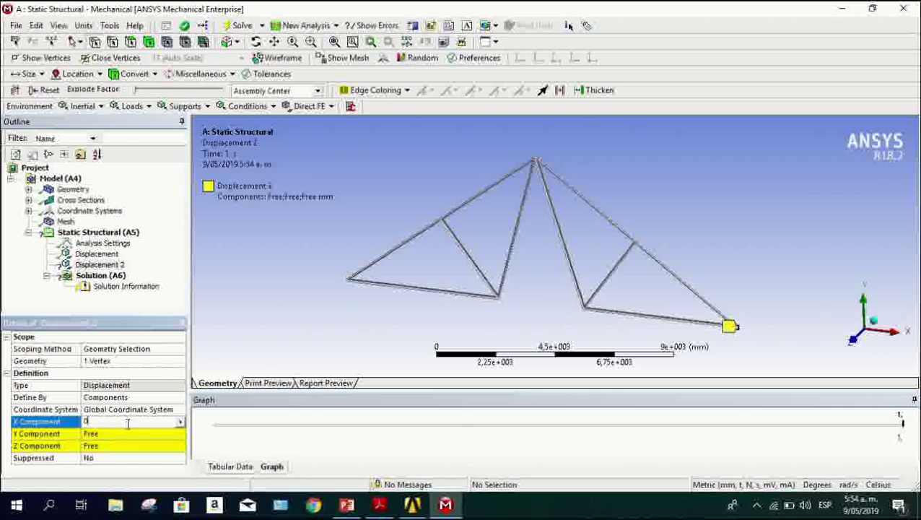
click(129, 435)
text(0)
click(129, 447)
text(0)
key(Return)
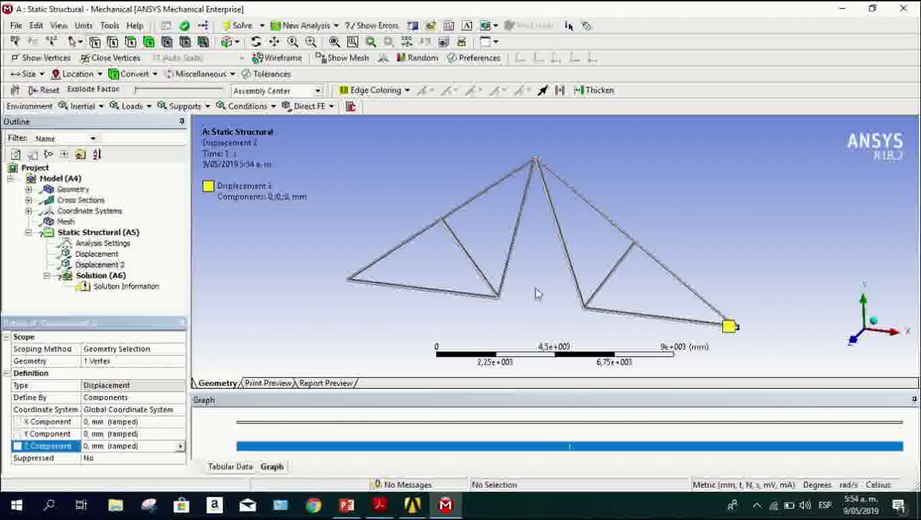
Add a third Displacement support on all seven truss vertices with only the Z component set to 0 mm.
click(853, 340)
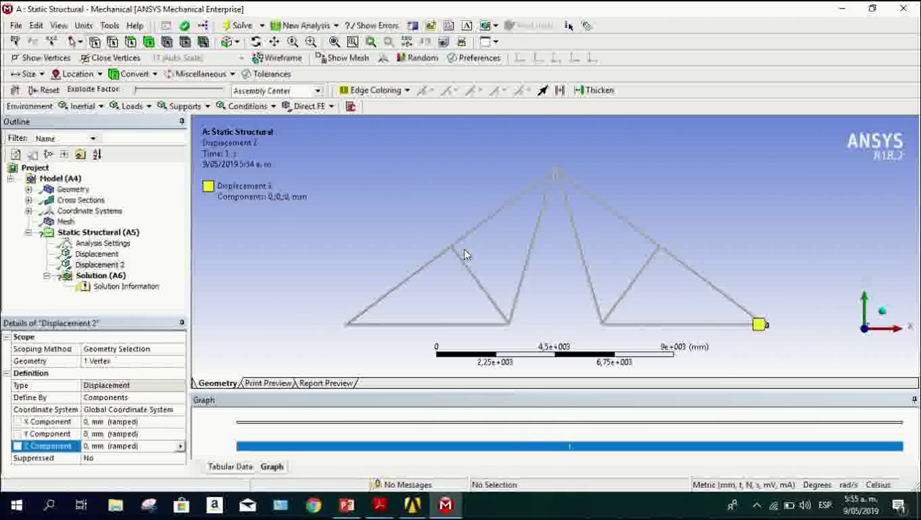
click(193, 108)
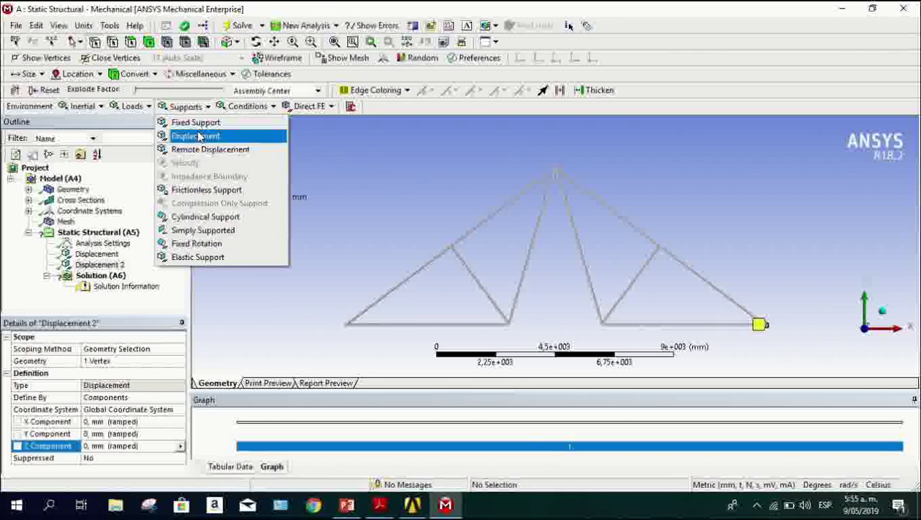
click(197, 136)
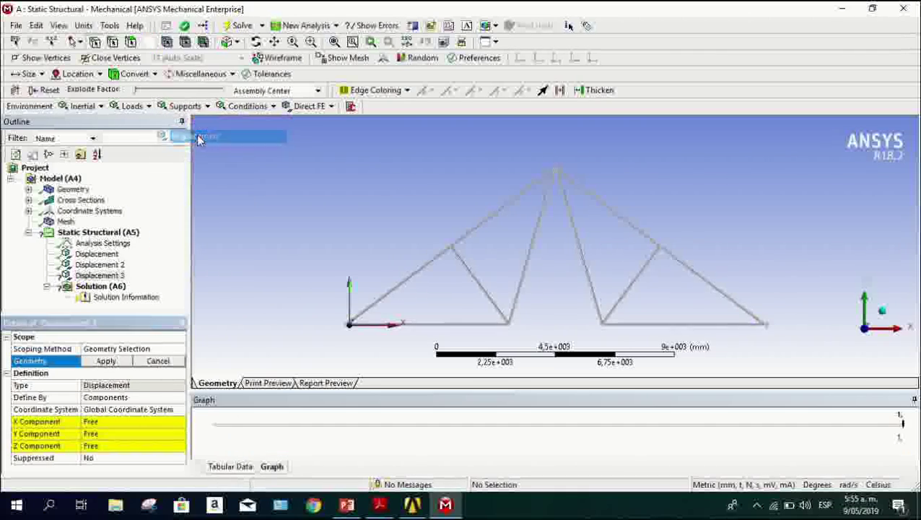
click(448, 247)
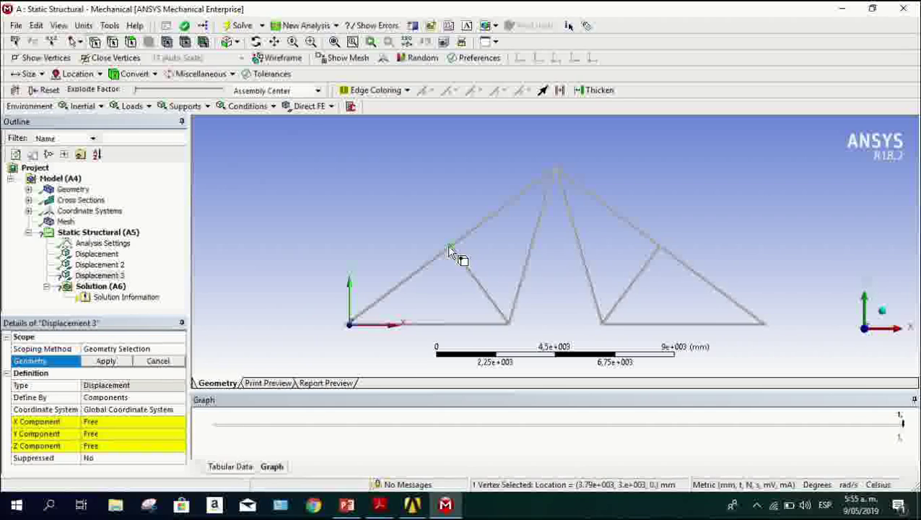
right_click(449, 248)
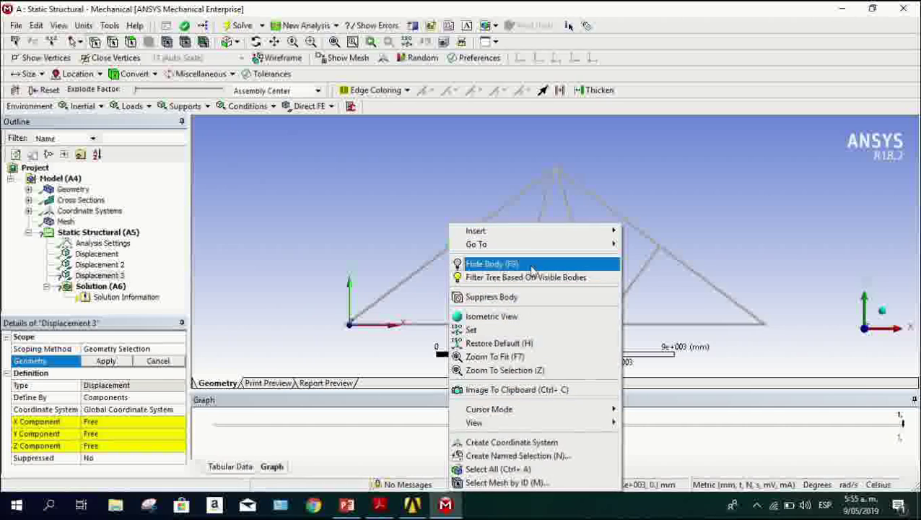
click(557, 473)
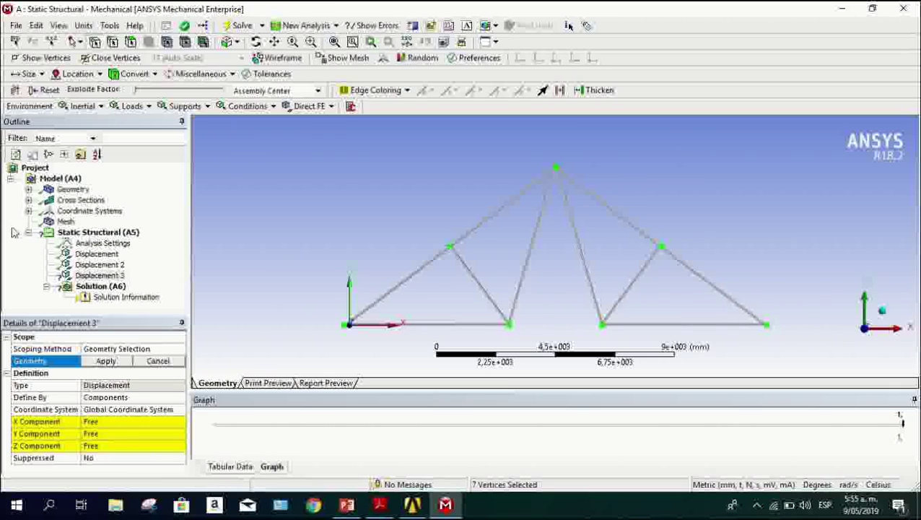
click(106, 362)
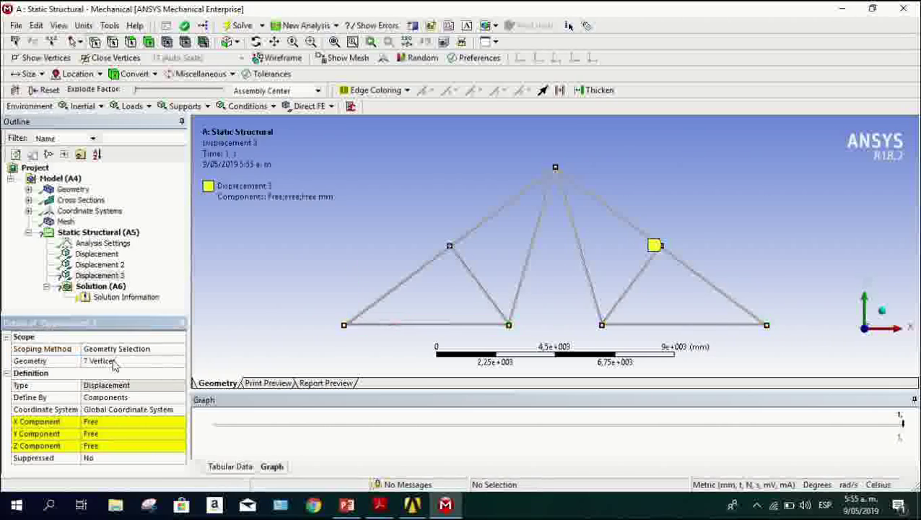
click(101, 447)
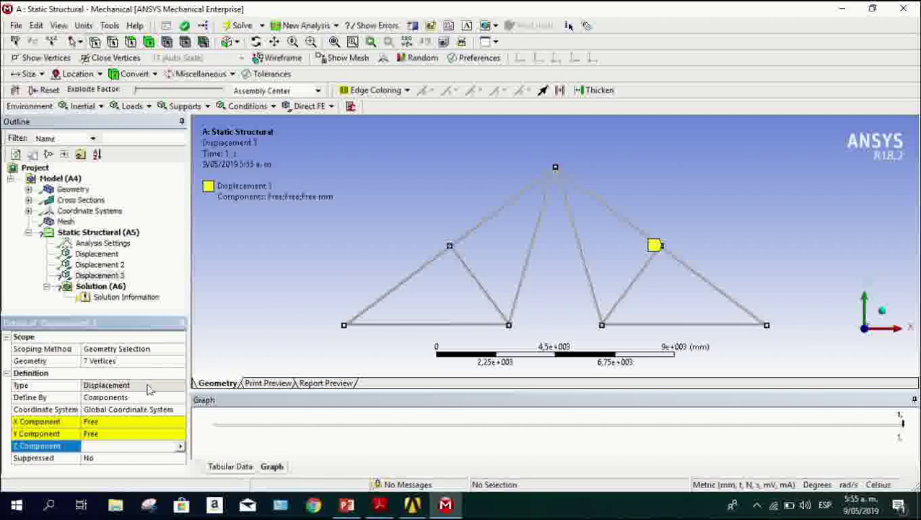
text(0)
key(Return)
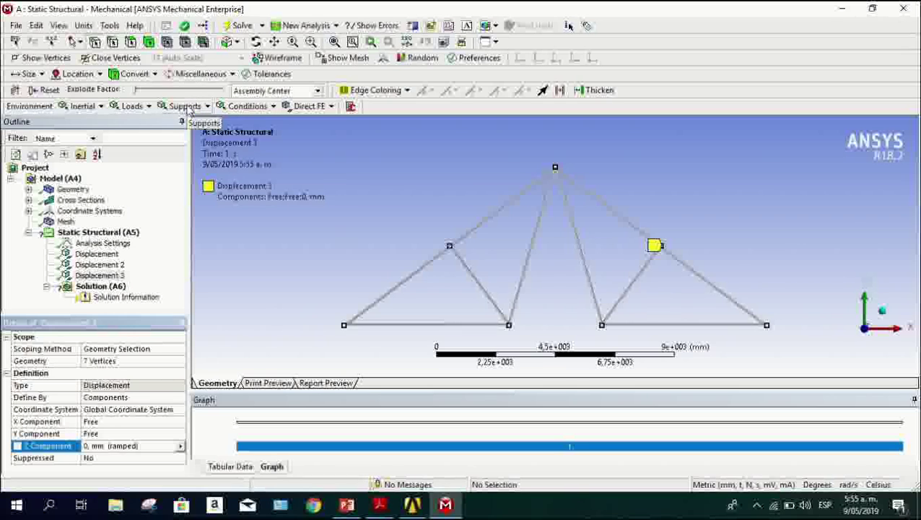
Add a Force load on the truss's top apex vertex and define it by Components instead of Vector.
click(137, 109)
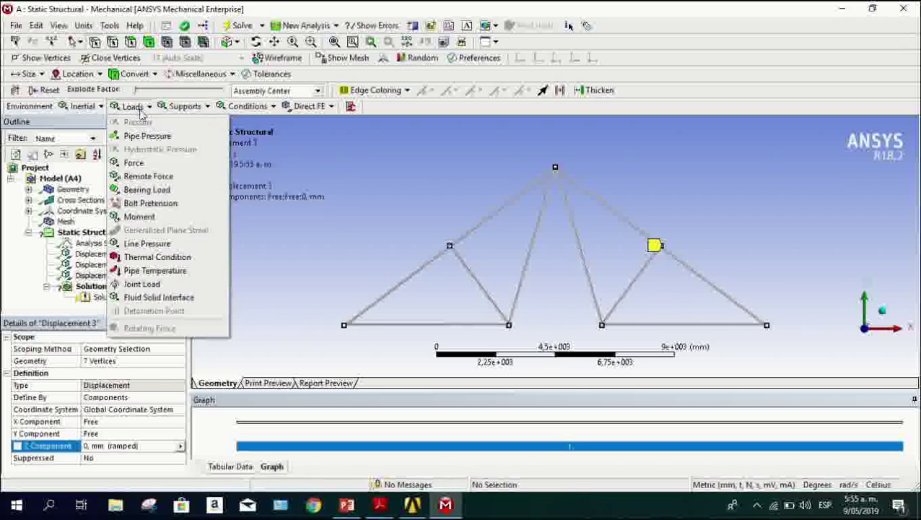
click(159, 164)
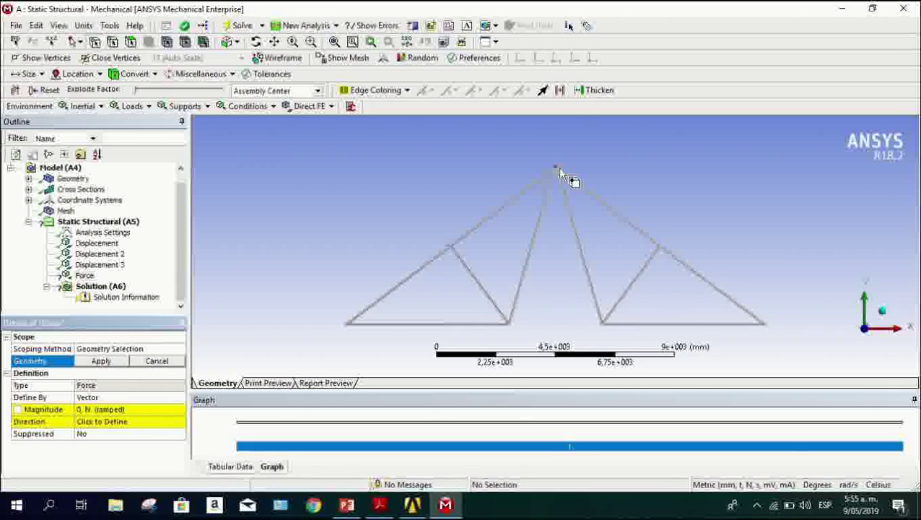
click(556, 170)
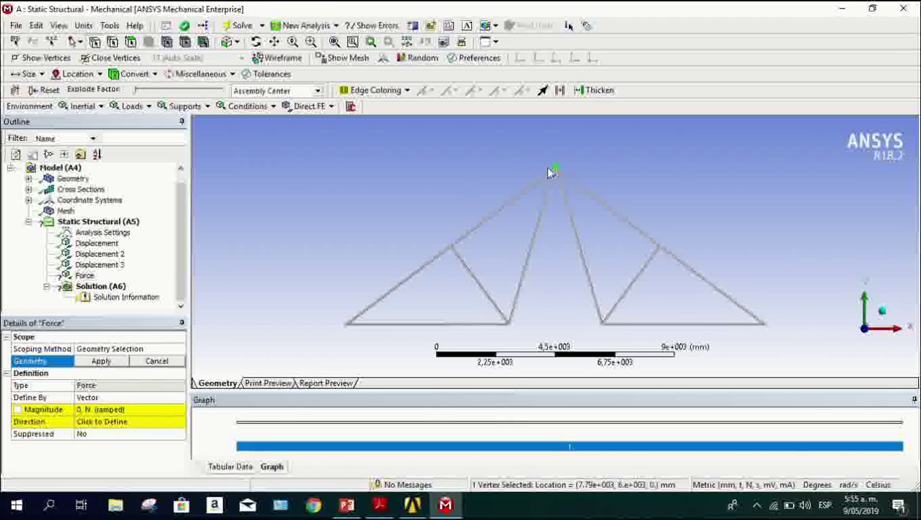
scroll(552, 172, up, 1)
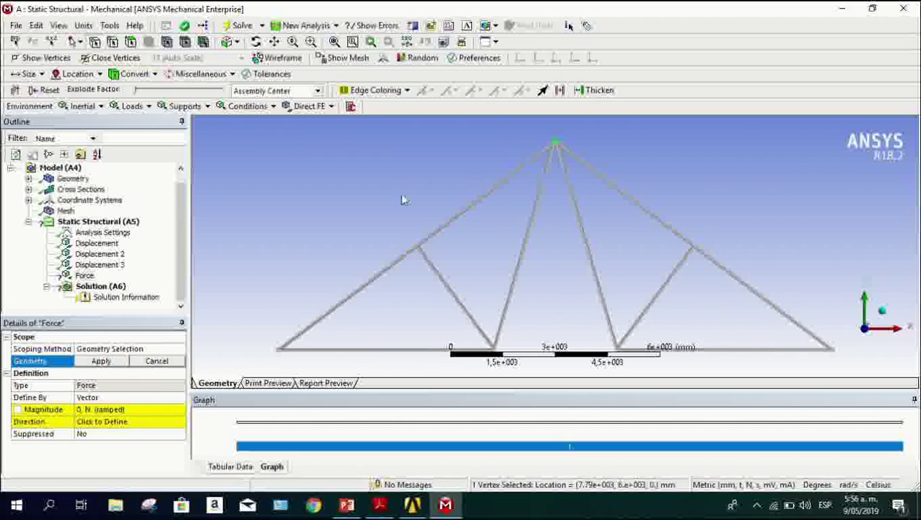
scroll(470, 253, down, 1)
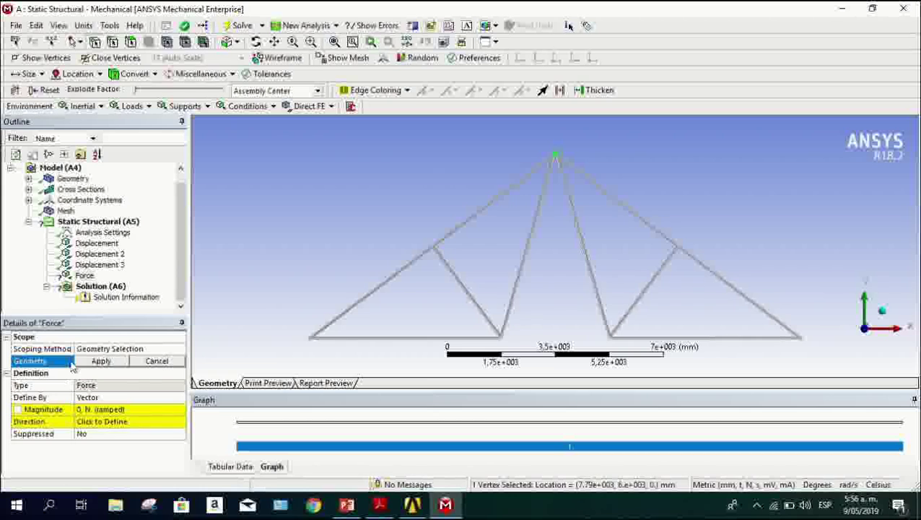
click(101, 361)
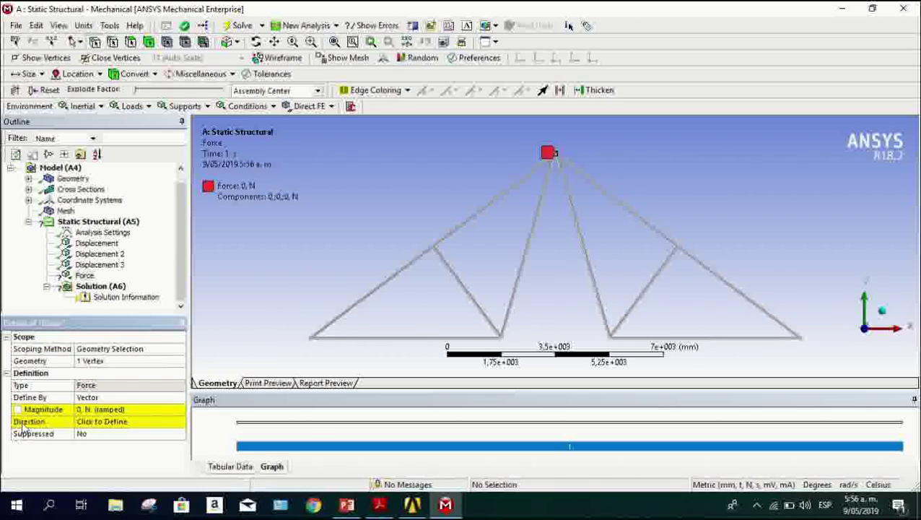
click(87, 398)
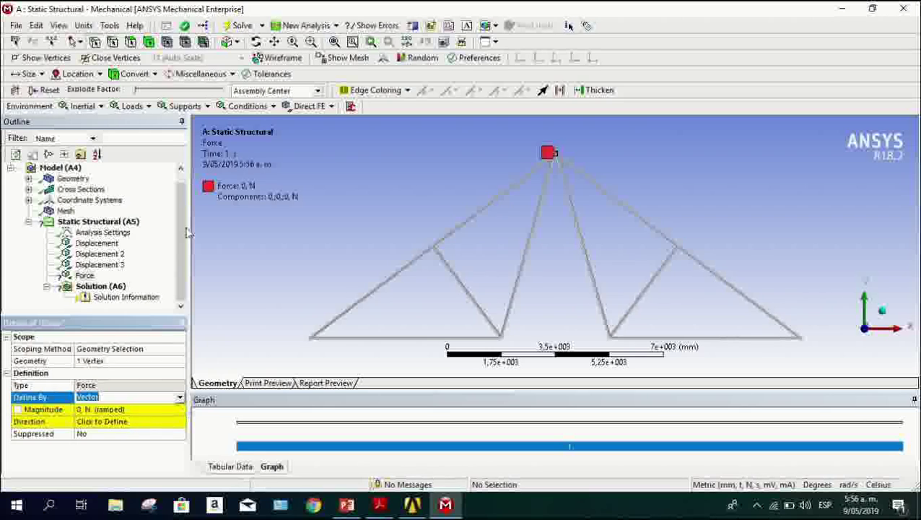
click(180, 399)
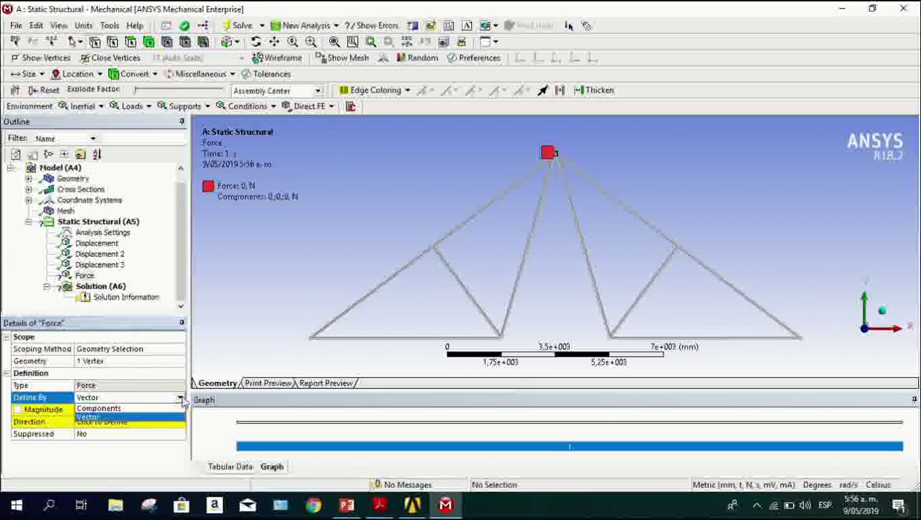
click(133, 412)
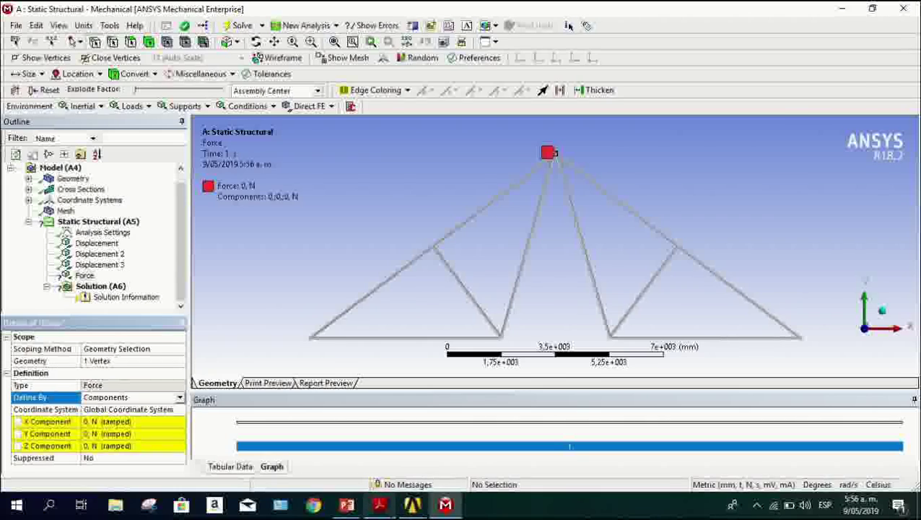
Check the loads in the practica #1.pdf reference, and set the apex force's Y component to -600 N.
click(377, 508)
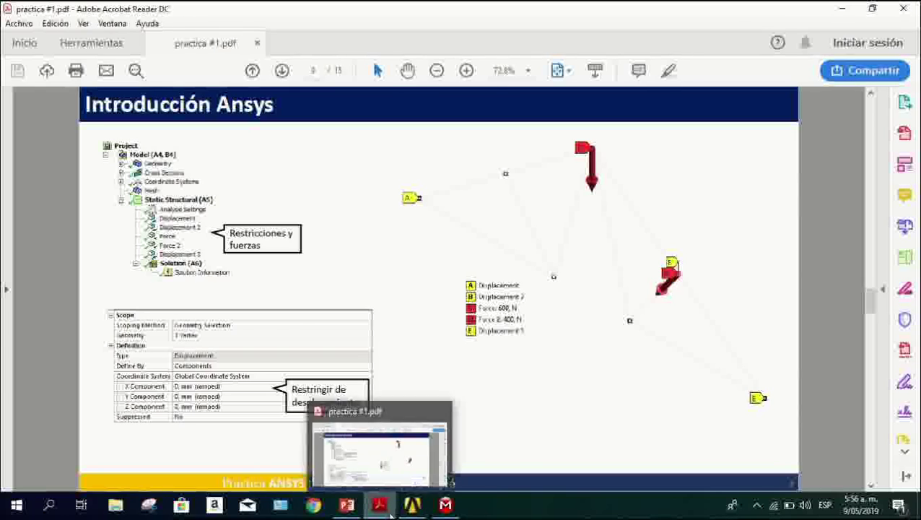
click(443, 505)
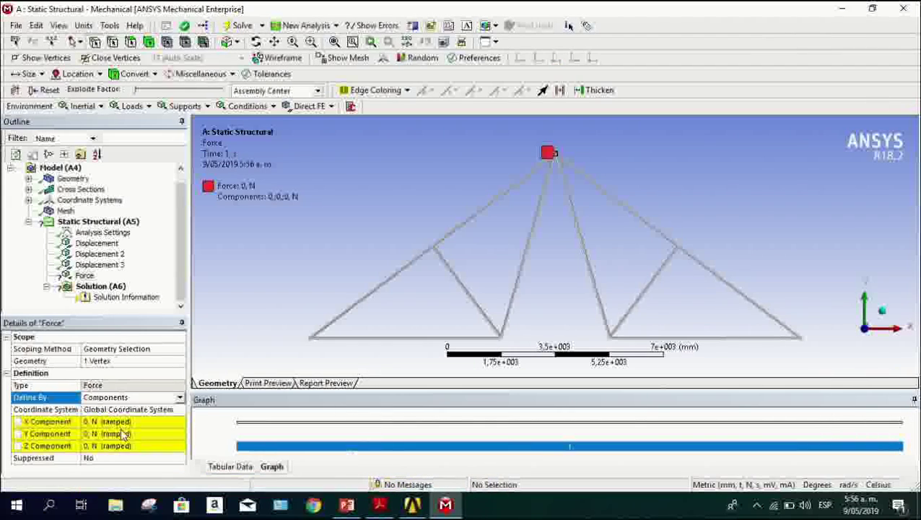
click(49, 434)
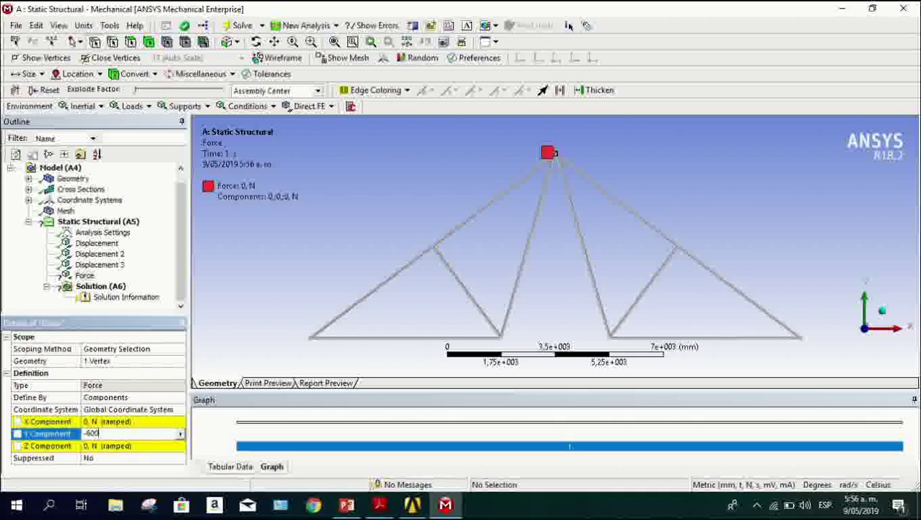
key(Return)
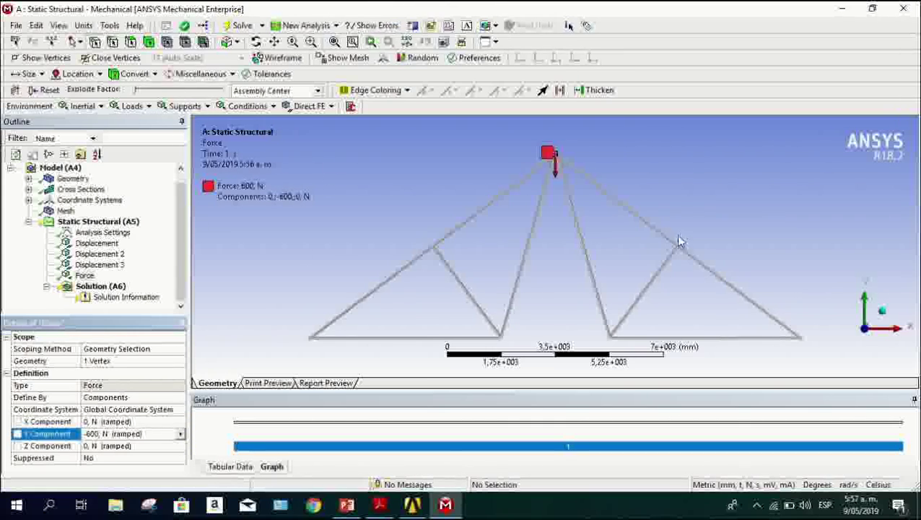
Add a second force on the middle vertex of the truss's right sloping chord with a magnitude of 400 N.
click(132, 107)
click(162, 164)
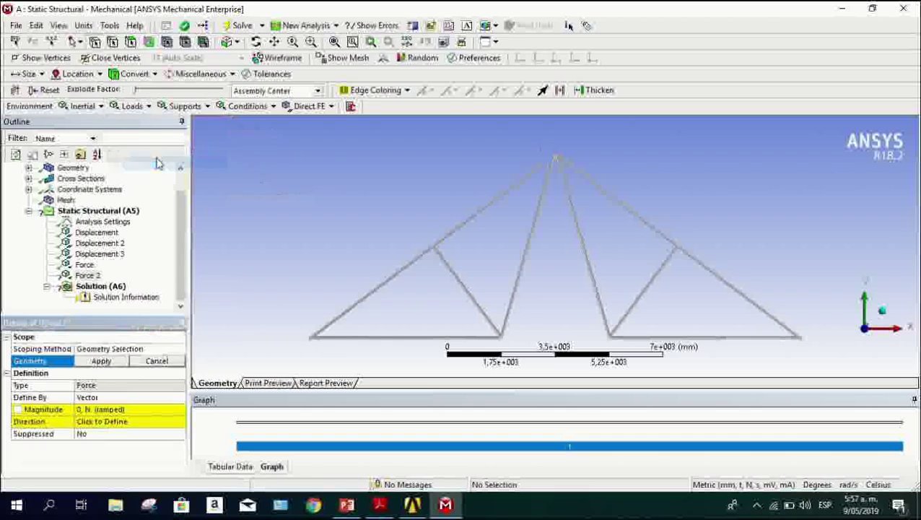
click(689, 259)
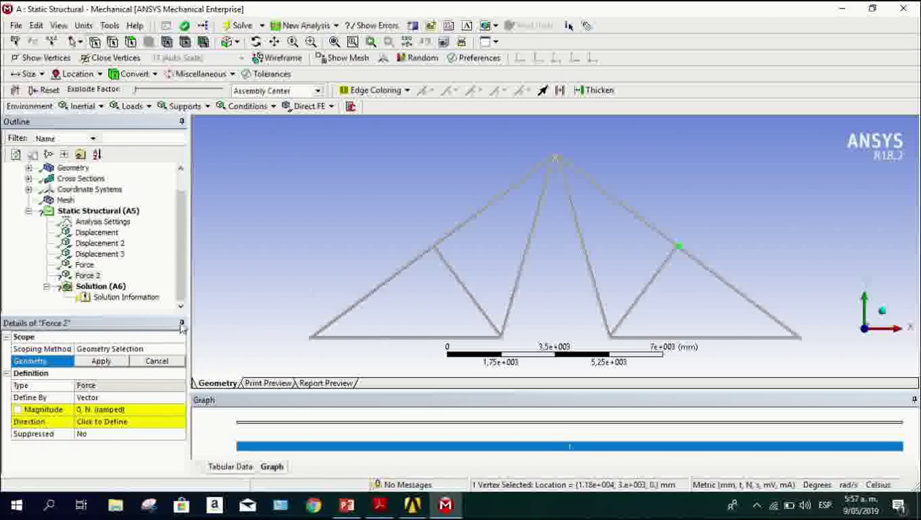
click(92, 361)
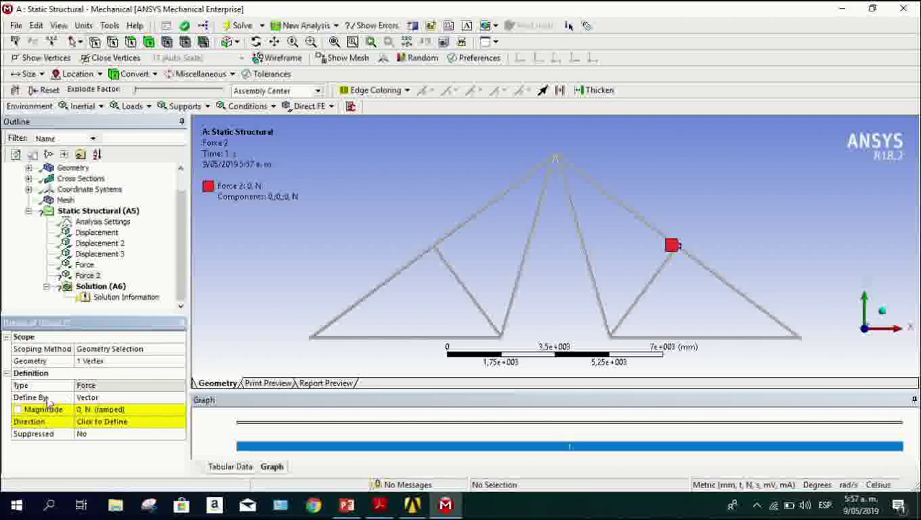
click(95, 410)
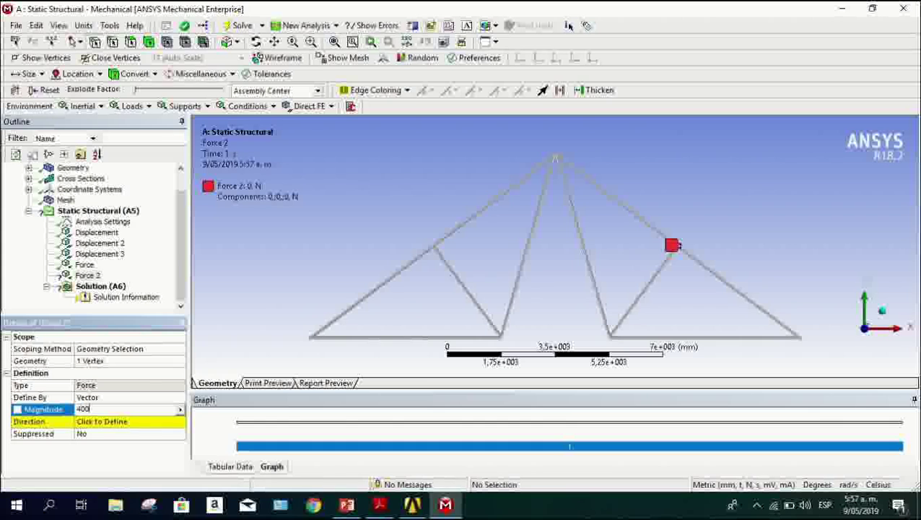
key(Return)
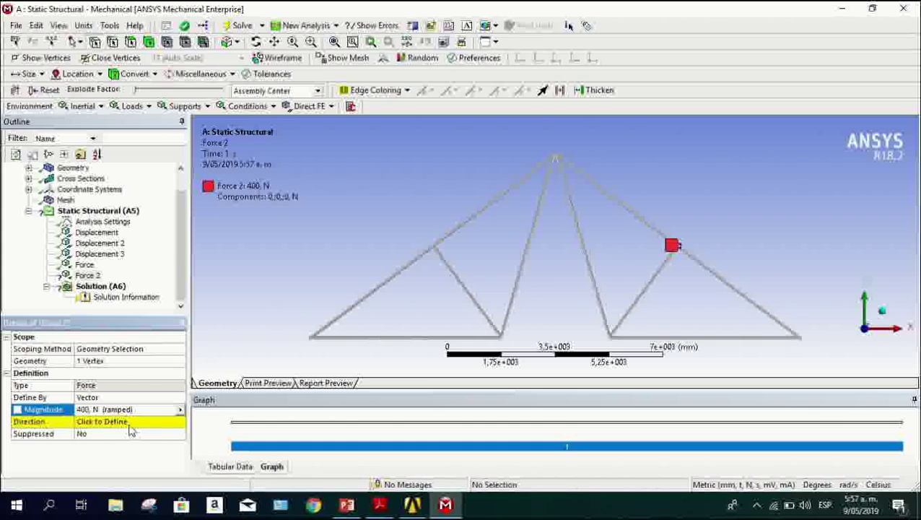
Define the second force's direction along the short diagonal member meeting its vertex, pointing upward.
click(130, 425)
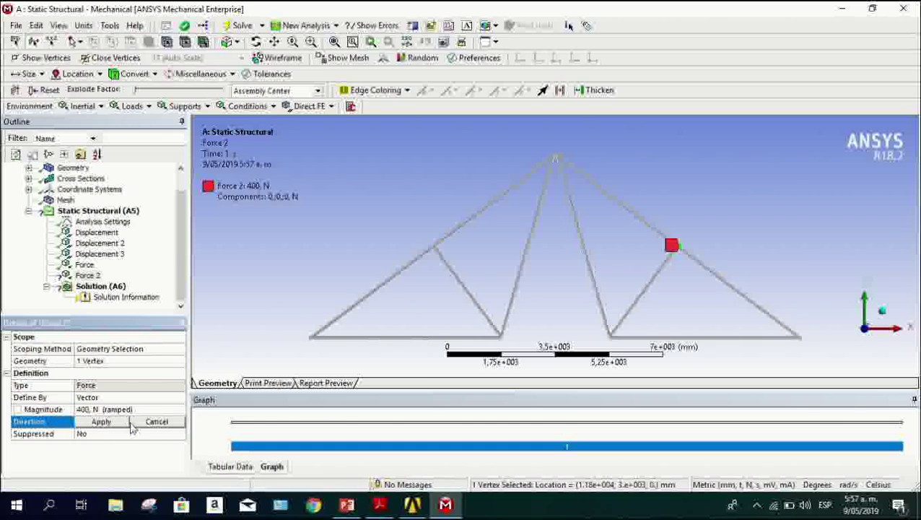
click(650, 289)
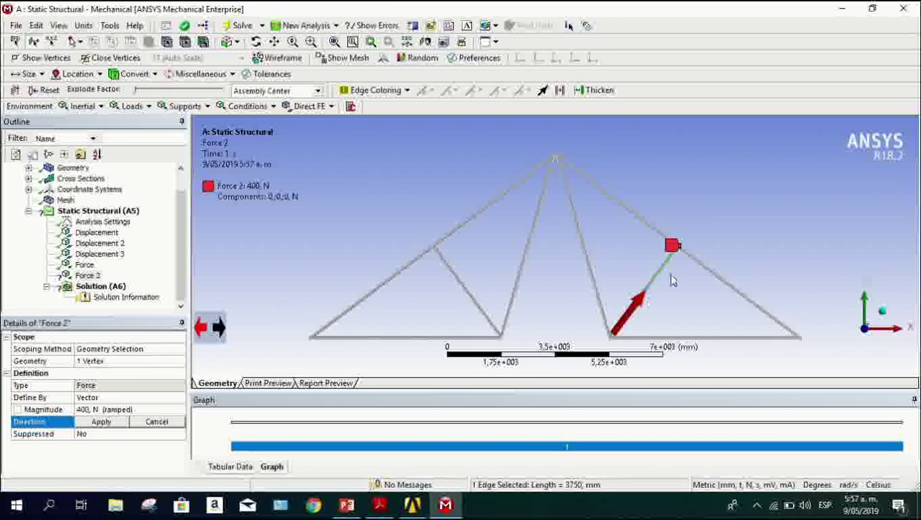
click(103, 421)
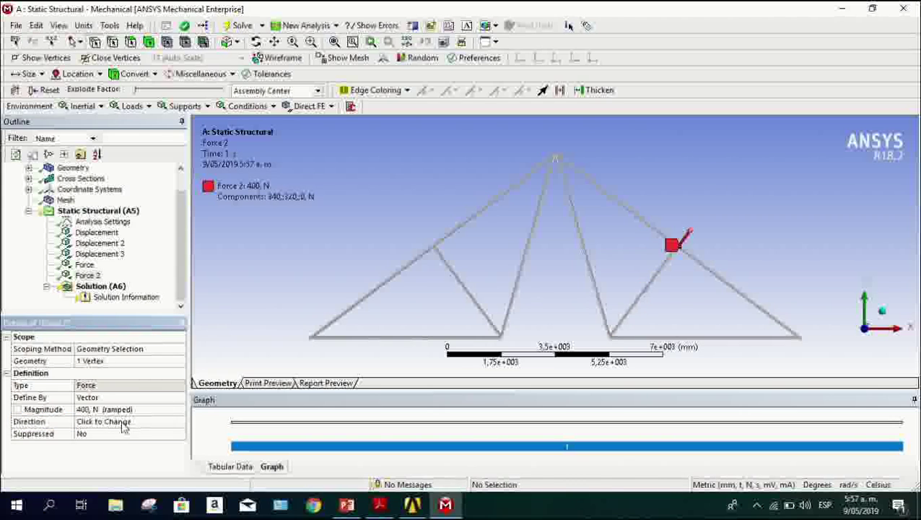
click(123, 423)
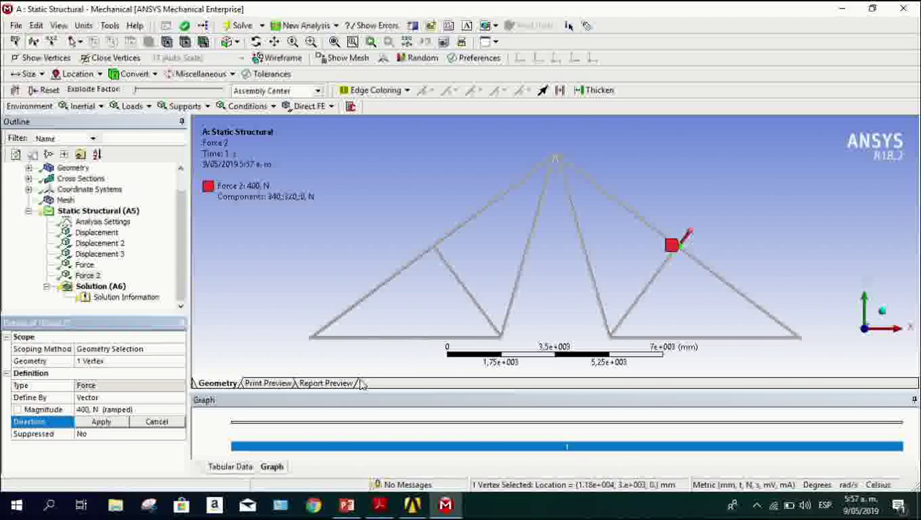
click(380, 504)
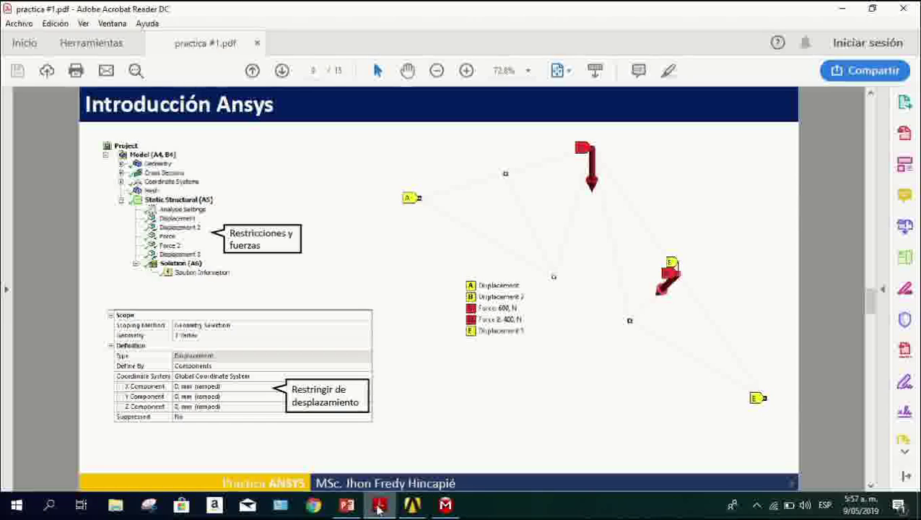
click(380, 504)
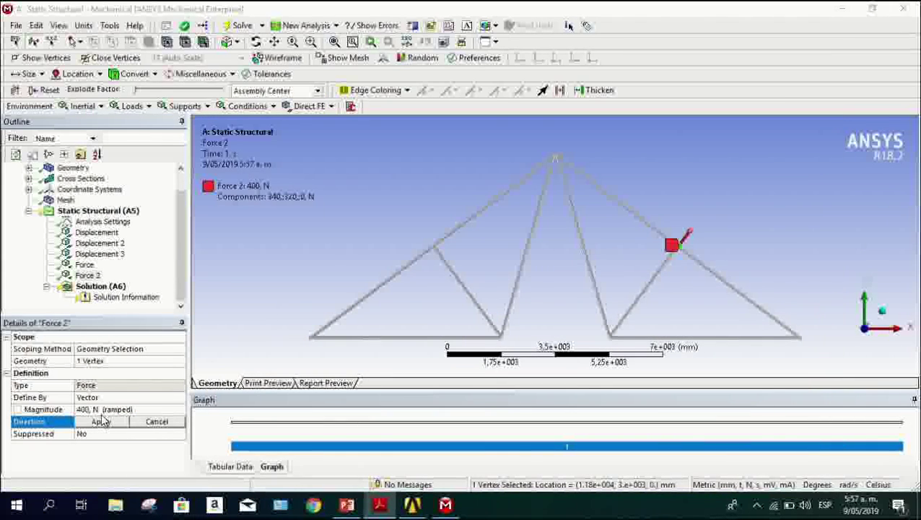
click(54, 425)
click(83, 424)
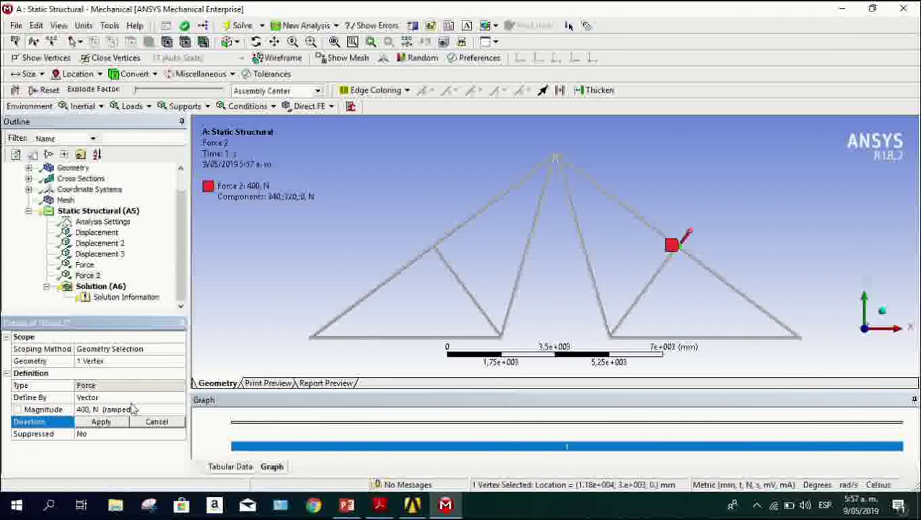
click(685, 233)
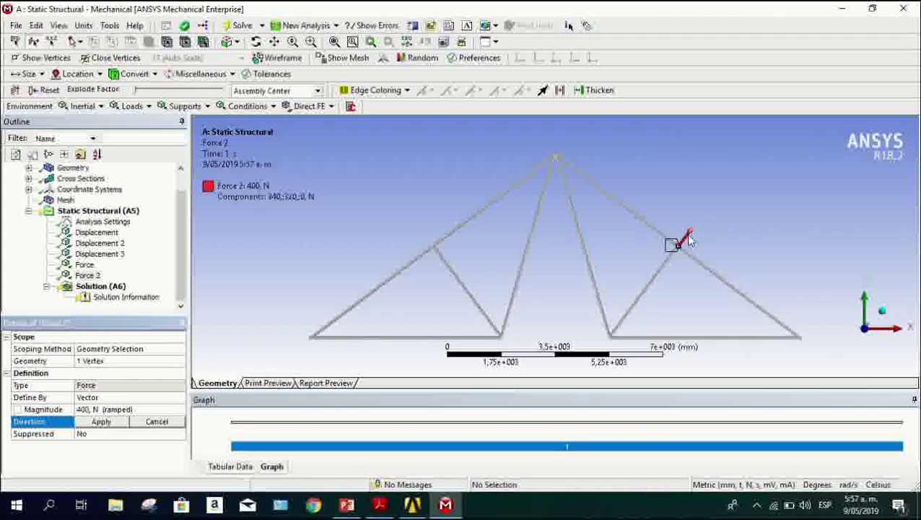
click(113, 426)
click(119, 425)
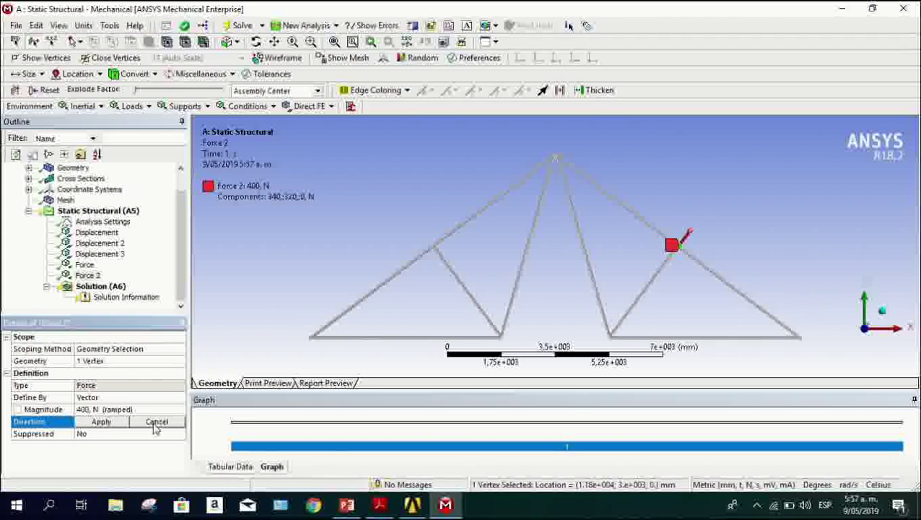
click(155, 426)
click(152, 421)
click(151, 409)
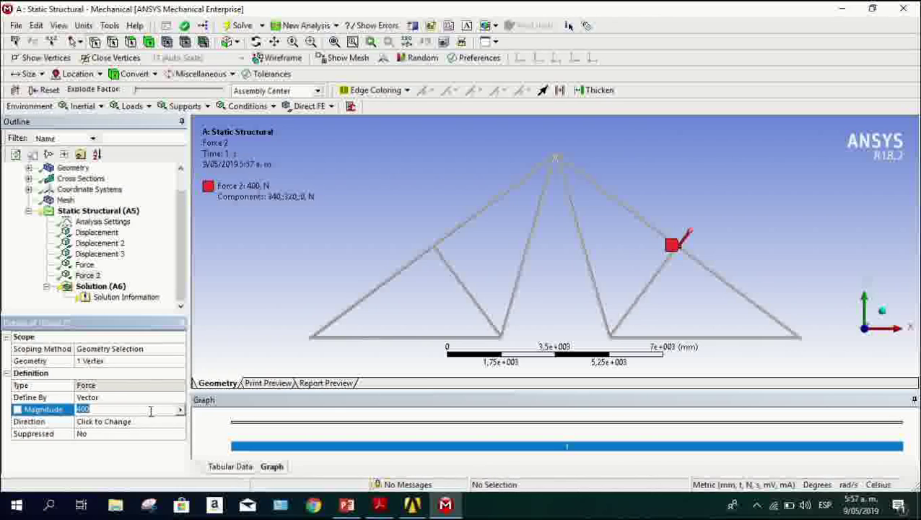
key(Return)
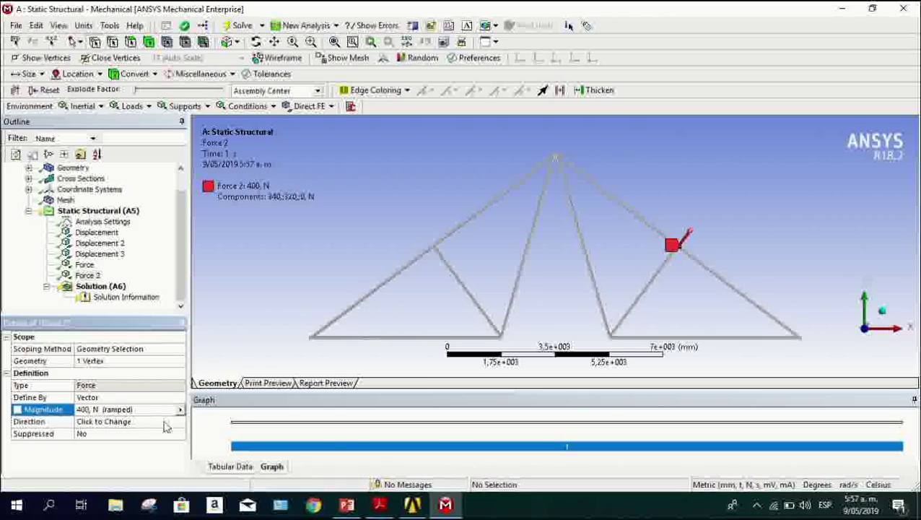
Redefine the second force's direction along the short right diagonal member, flipped to point down toward the lower chord.
click(165, 424)
click(634, 306)
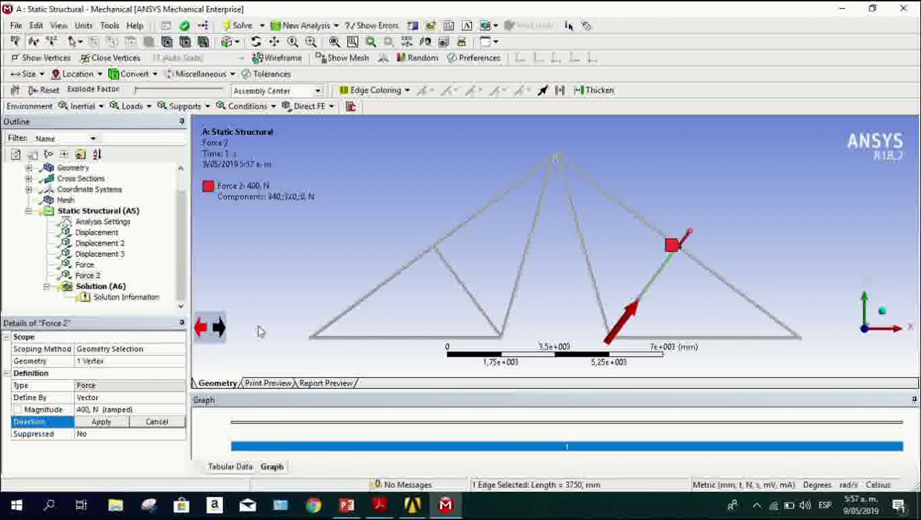
click(220, 328)
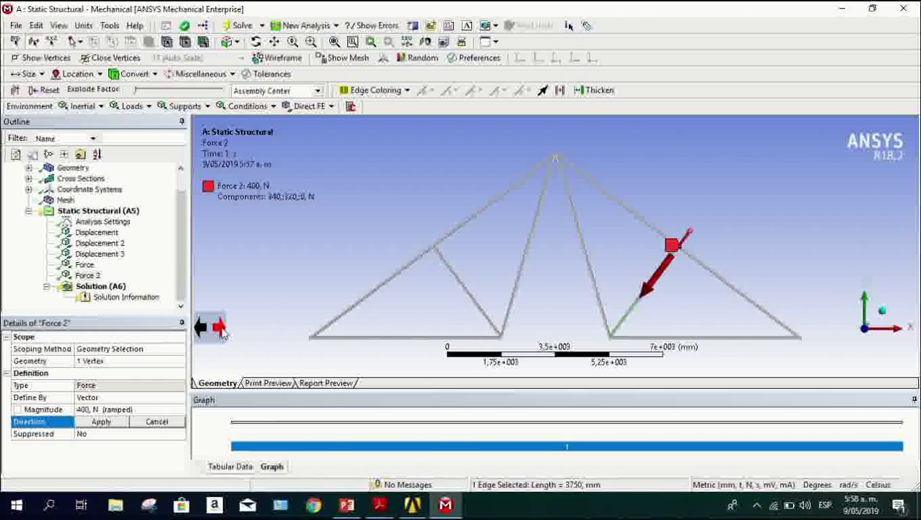
click(214, 328)
click(213, 329)
click(213, 328)
click(217, 328)
click(95, 425)
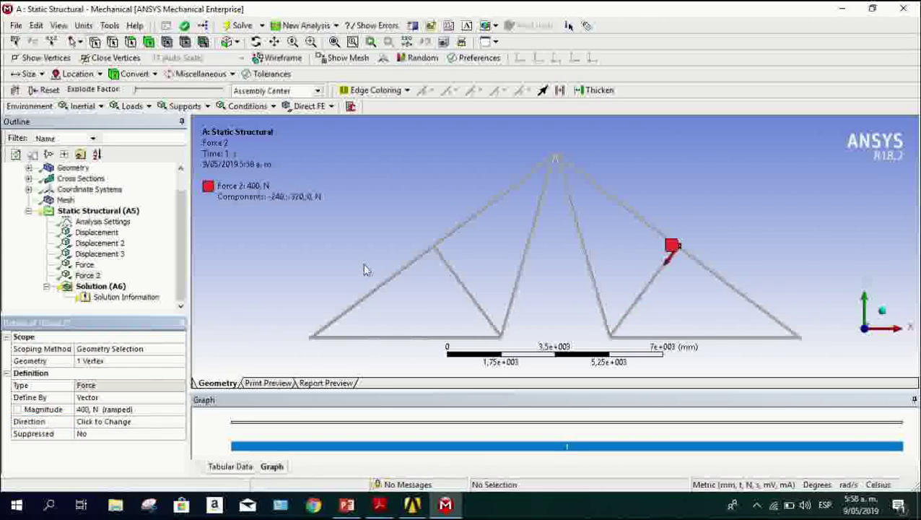
Add a Total Deformation result for all bodies to the solution and solve the static structural analysis.
middle_drag(781, 209, 791, 318)
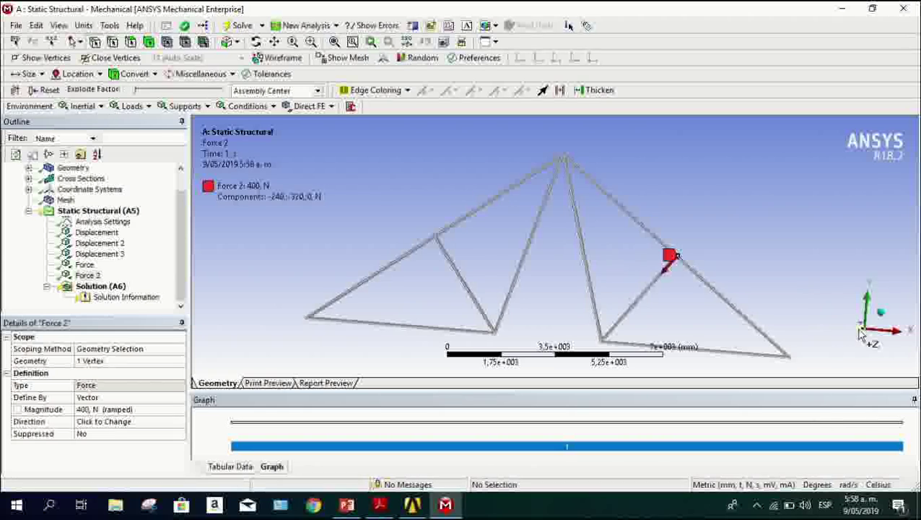
click(860, 326)
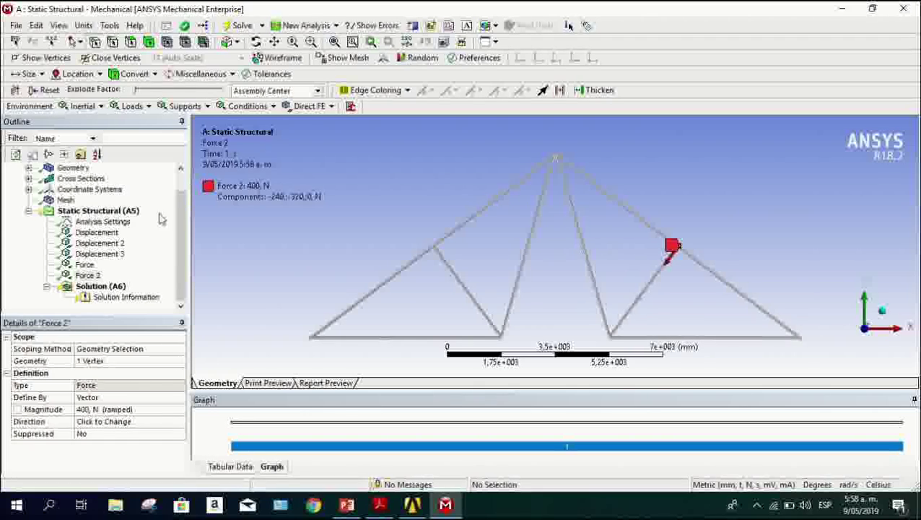
click(100, 288)
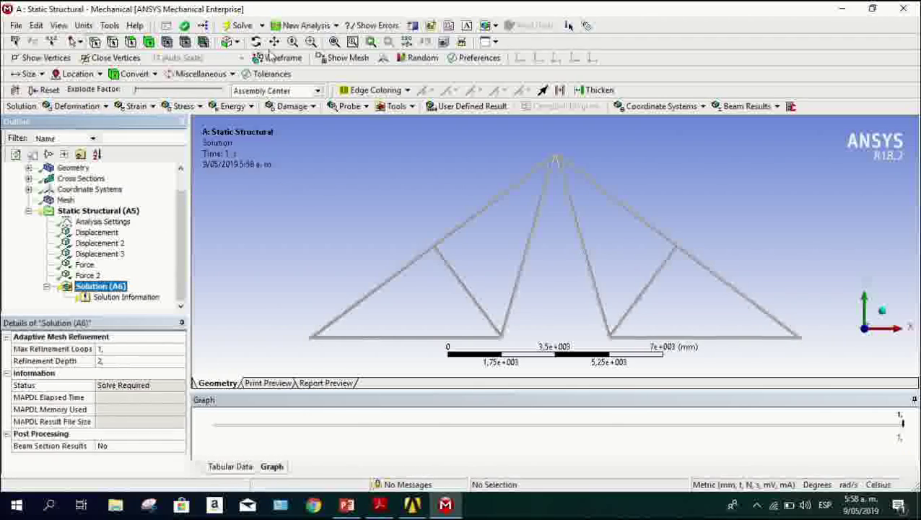
click(98, 109)
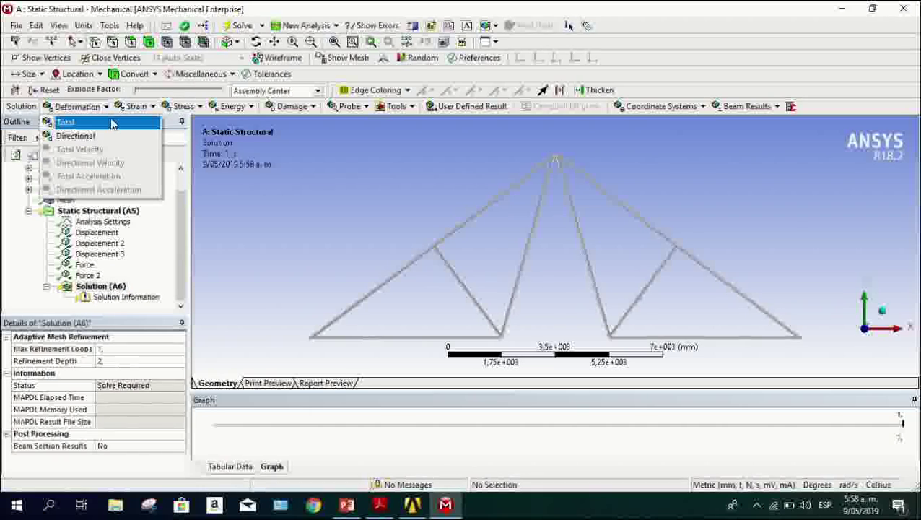
click(112, 124)
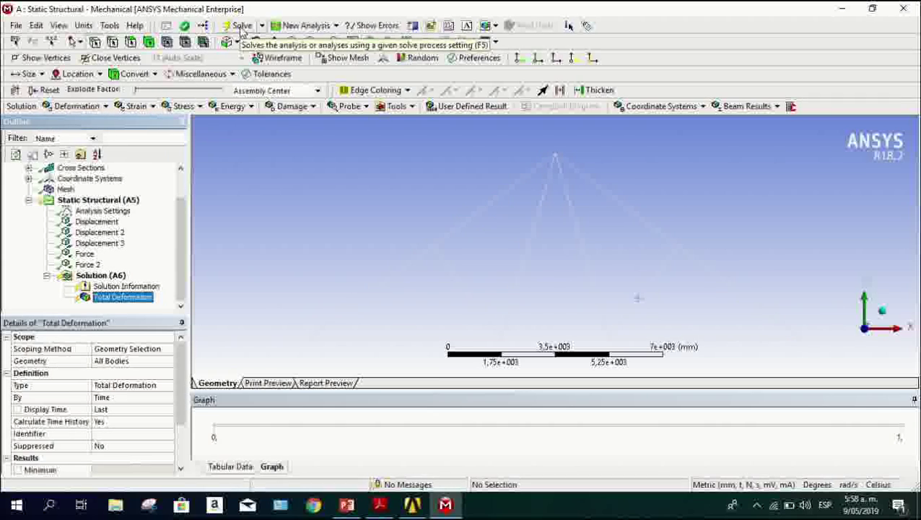
click(242, 29)
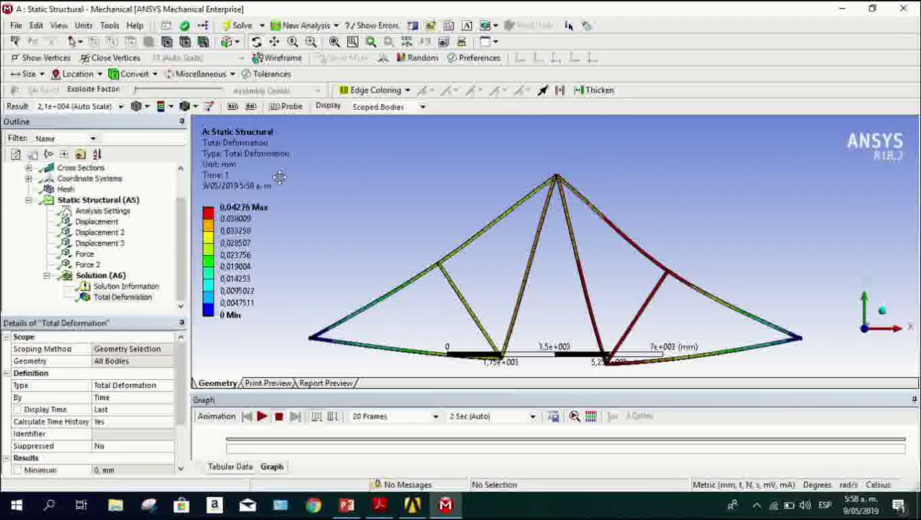
Show the maximum and minimum labels on the truss's total deformation plot.
scroll(375, 298, down, 2)
scroll(377, 298, up, 1)
middle_drag(634, 304, 603, 304)
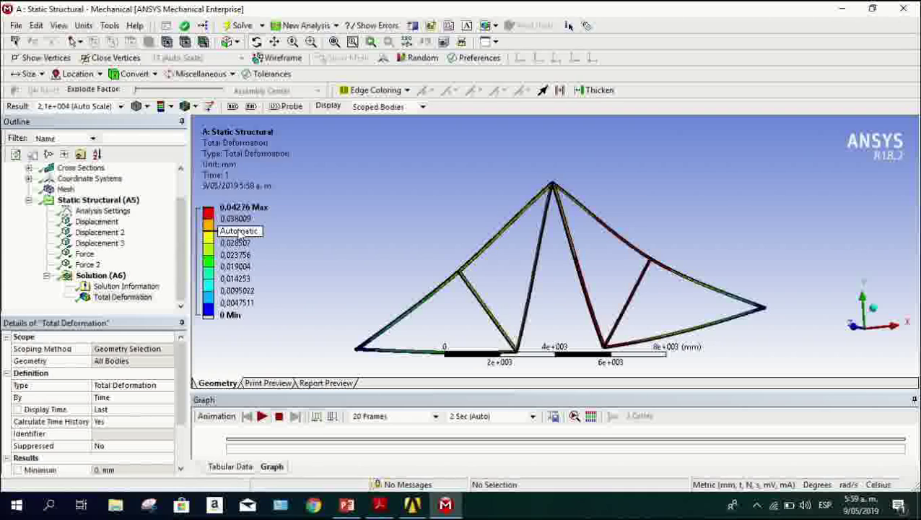
middle_drag(556, 288, 575, 190)
scroll(589, 312, up, 3)
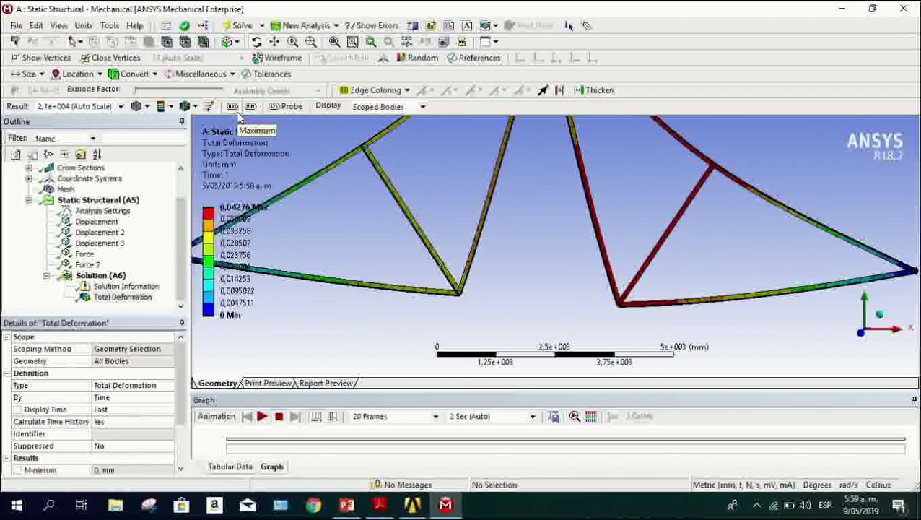
middle_drag(677, 185, 684, 159)
scroll(685, 159, down, 1)
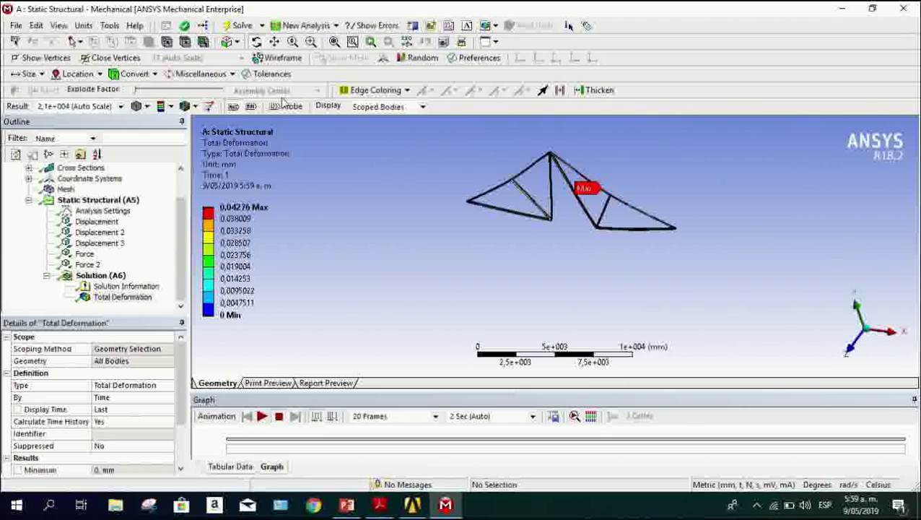
click(252, 106)
Examine the deformed truss around the labelled maximum and minimum deformation locations from several angles.
middle_drag(679, 227, 638, 249)
middle_drag(753, 264, 510, 284)
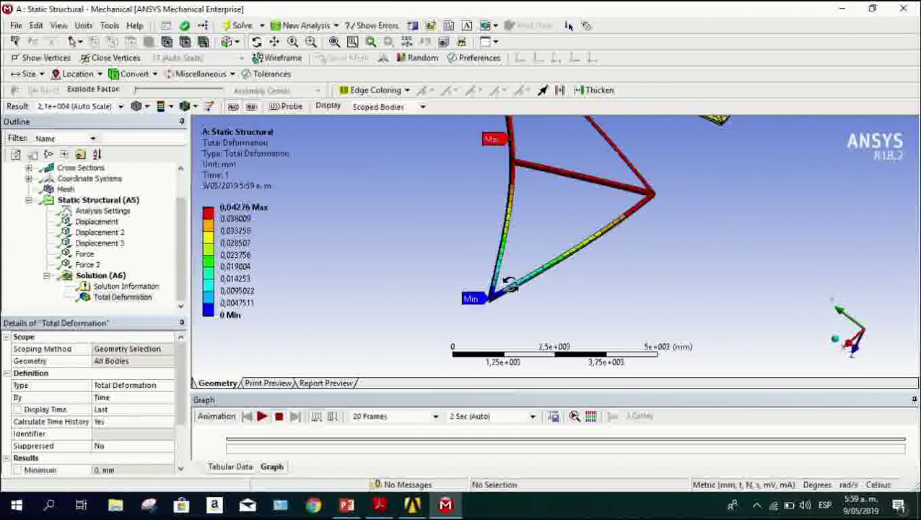
scroll(499, 295, up, 3)
middle_drag(363, 299, 627, 243)
scroll(627, 242, down, 6)
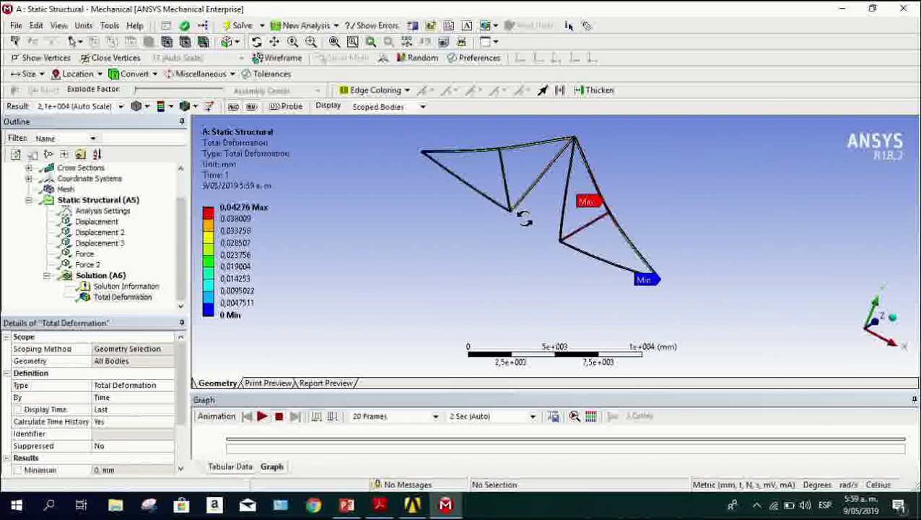
ctrl+middle_drag(524, 218, 522, 257)
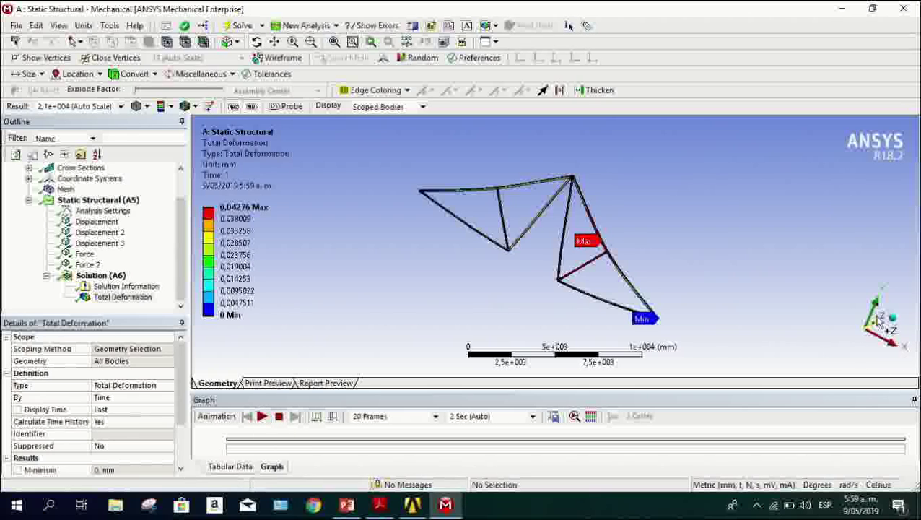
Play the truss's total deformation animation from the front and a slightly rotated view, and stop it.
click(879, 323)
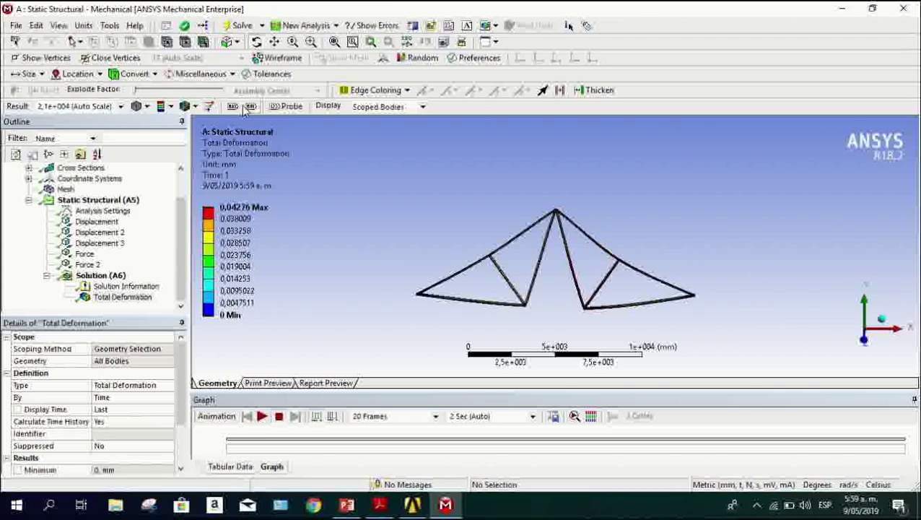
click(262, 417)
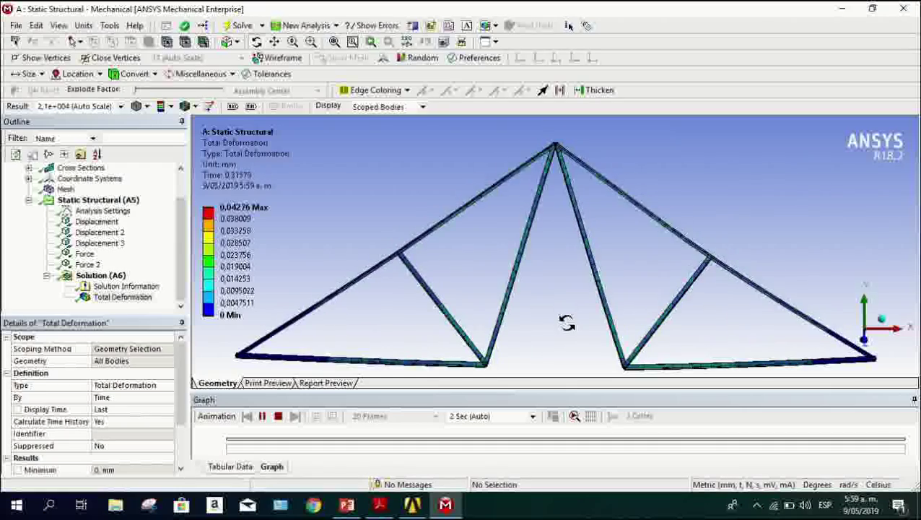
drag(570, 331, 669, 300)
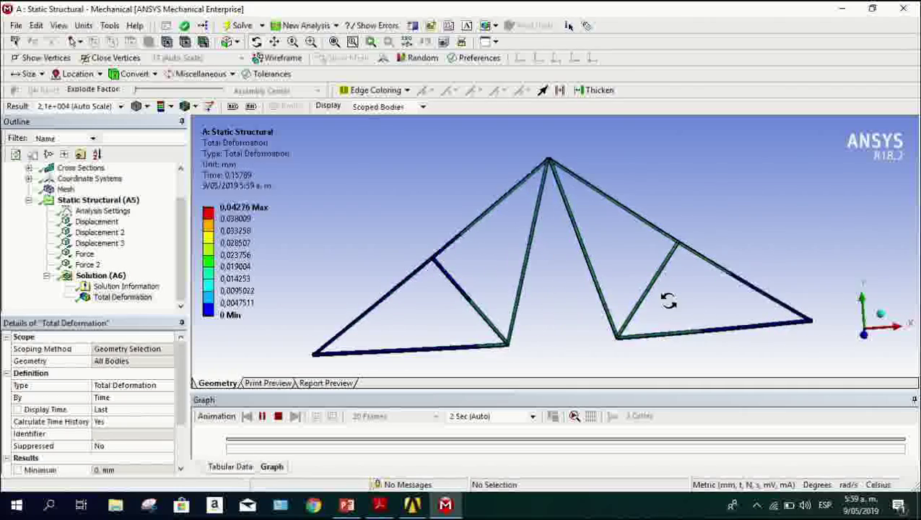
click(278, 416)
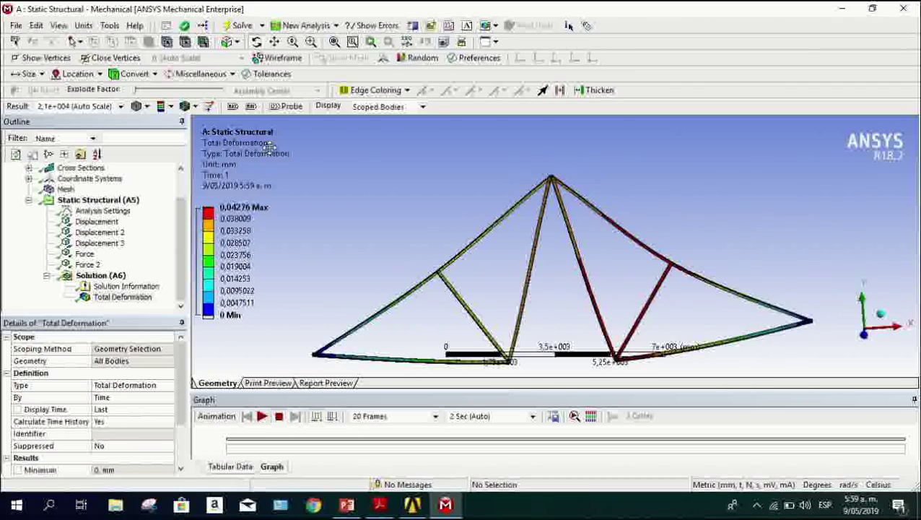
drag(556, 318, 589, 324)
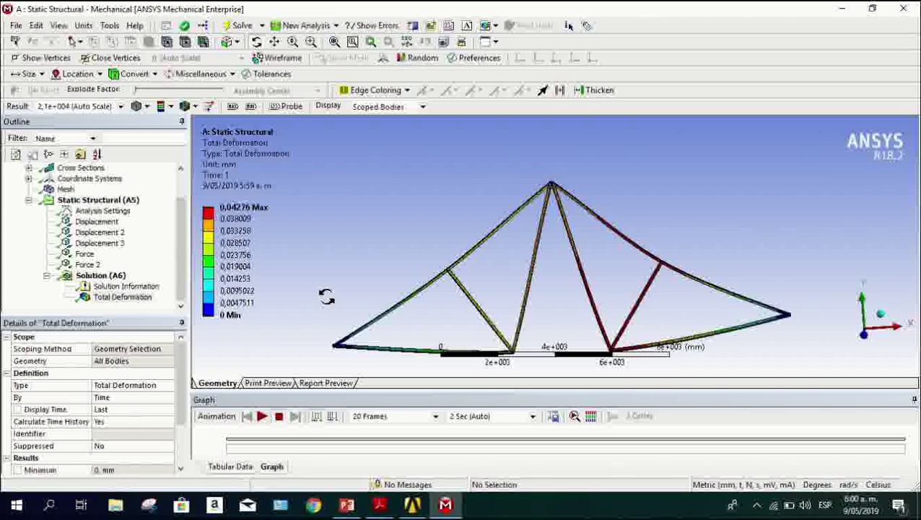
Add a Beam Tool covering all line bodies to the static structural solution.
click(98, 277)
right_click(98, 276)
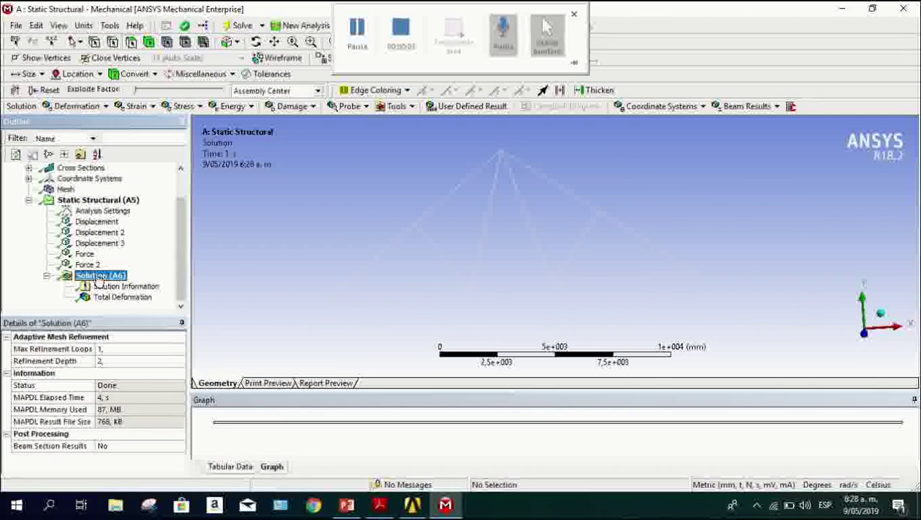
click(405, 109)
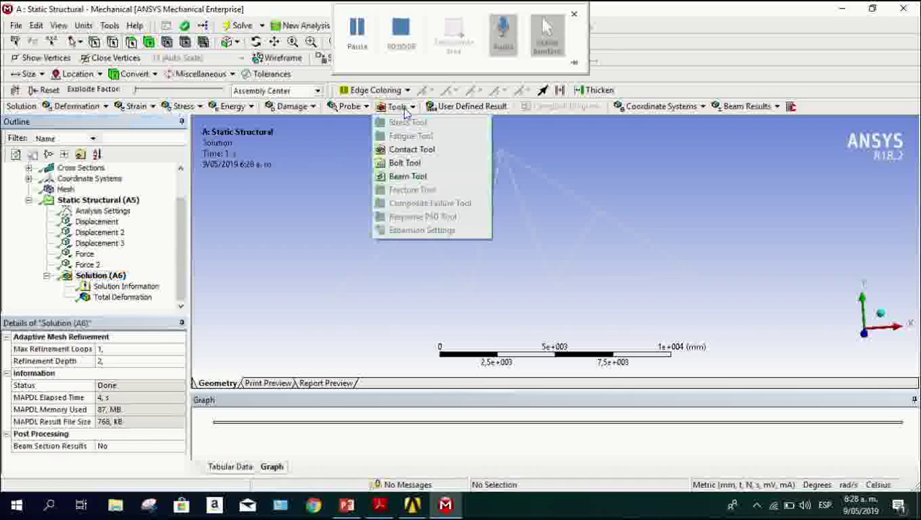
click(405, 177)
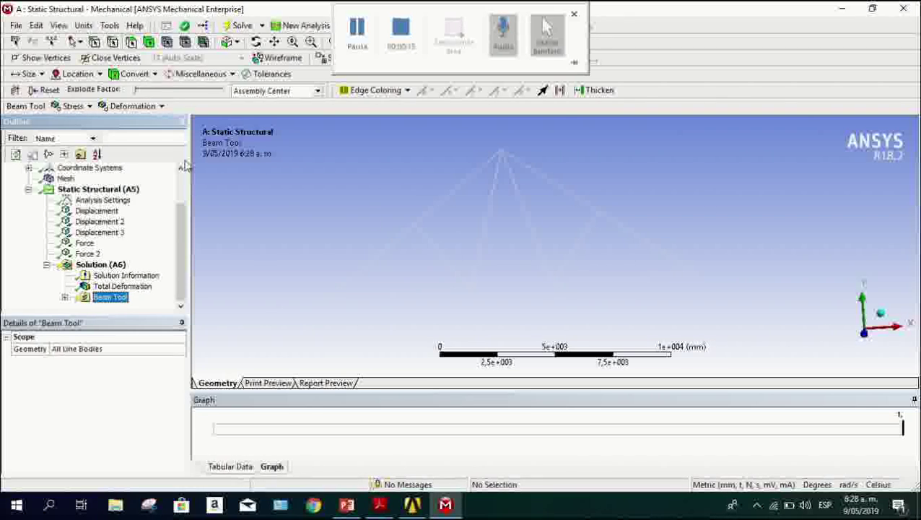
Add Minimum Bending Stress and Maximum Bending Stress results to the Beam Tool.
click(86, 108)
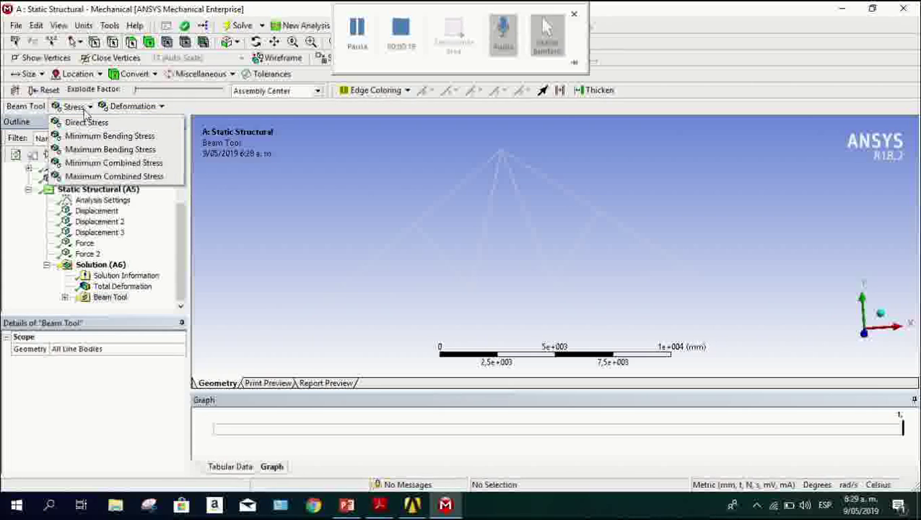
click(136, 142)
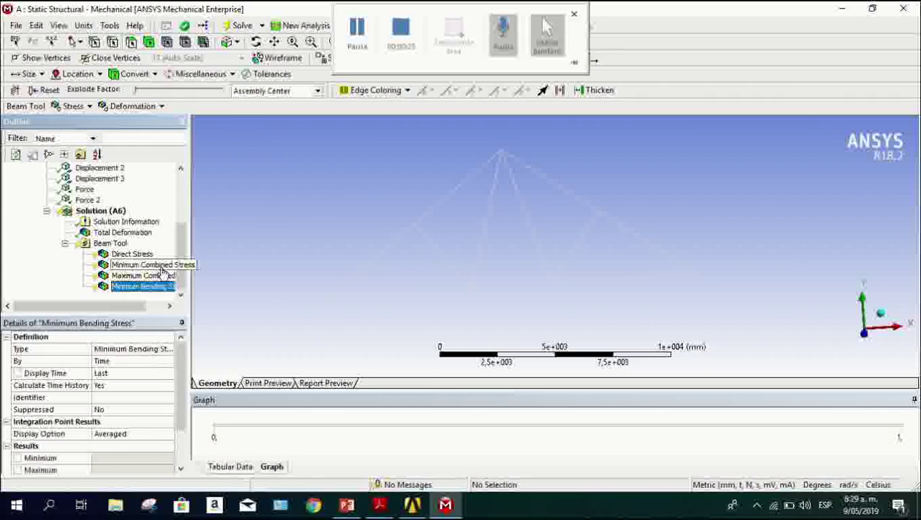
drag(132, 313, 164, 304)
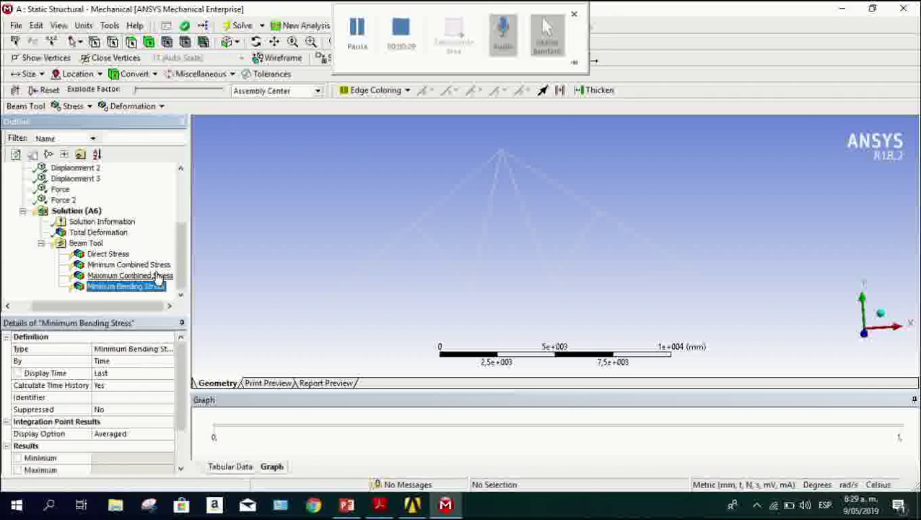
click(165, 288)
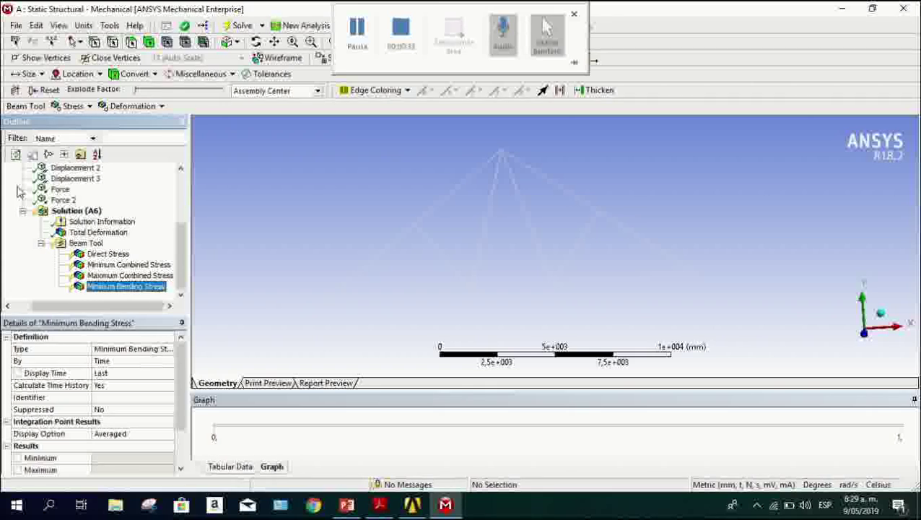
click(79, 109)
click(97, 150)
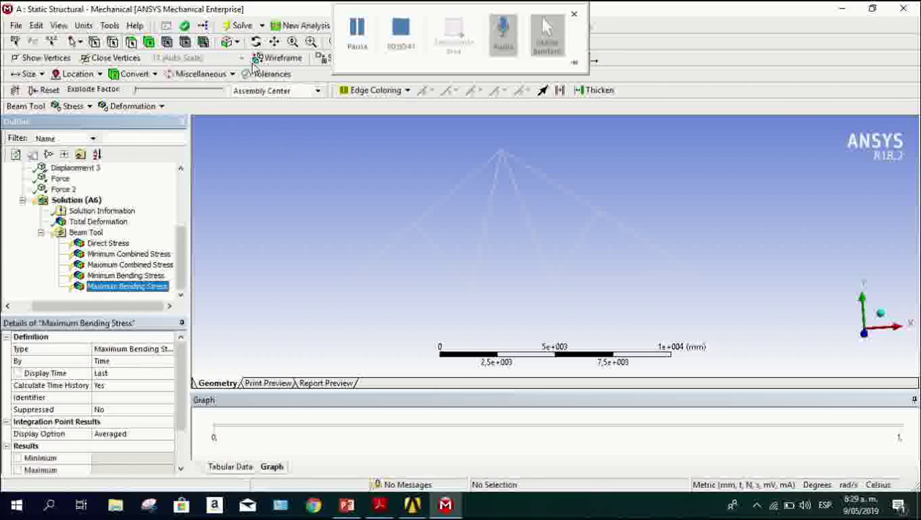
Solve for the beam stress results and play the Maximum Bending Stress animation once the plot appears.
click(236, 28)
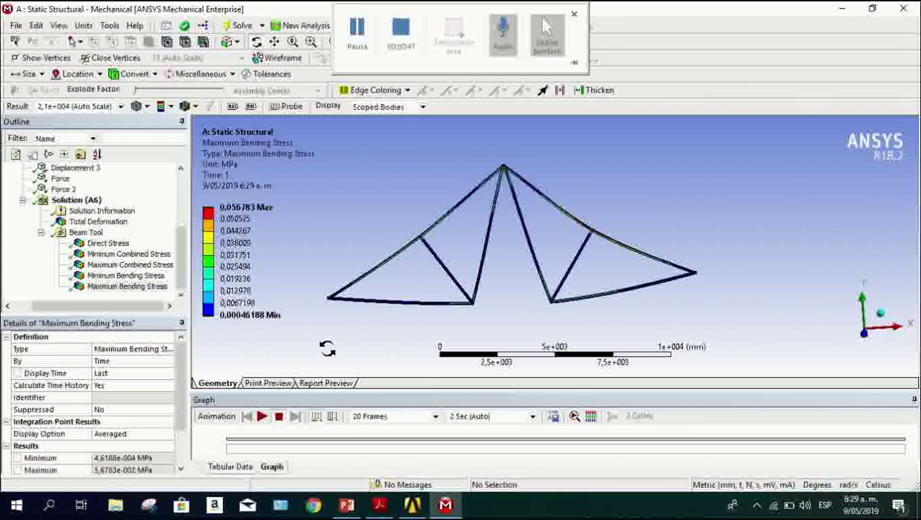
click(262, 416)
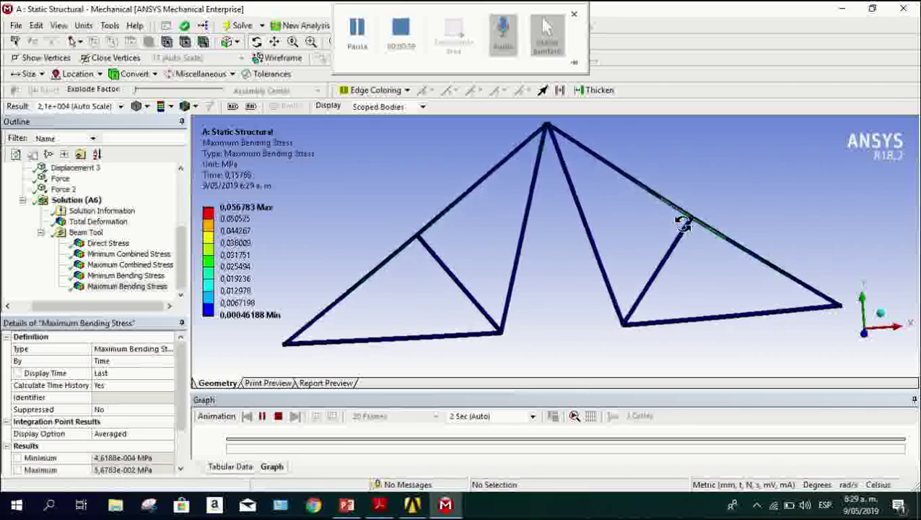
click(278, 416)
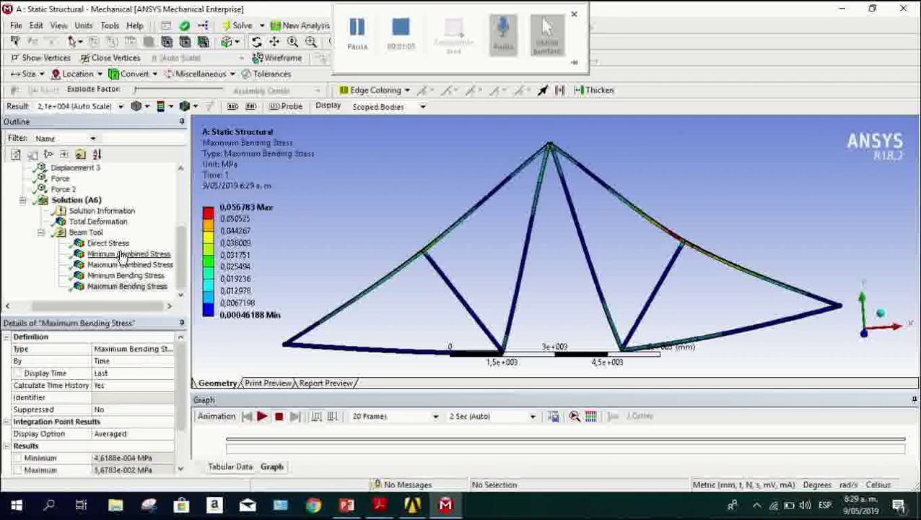
Review the Minimum Combined Stress and Maximum Combined Stress plots by playing the animation of each.
click(121, 254)
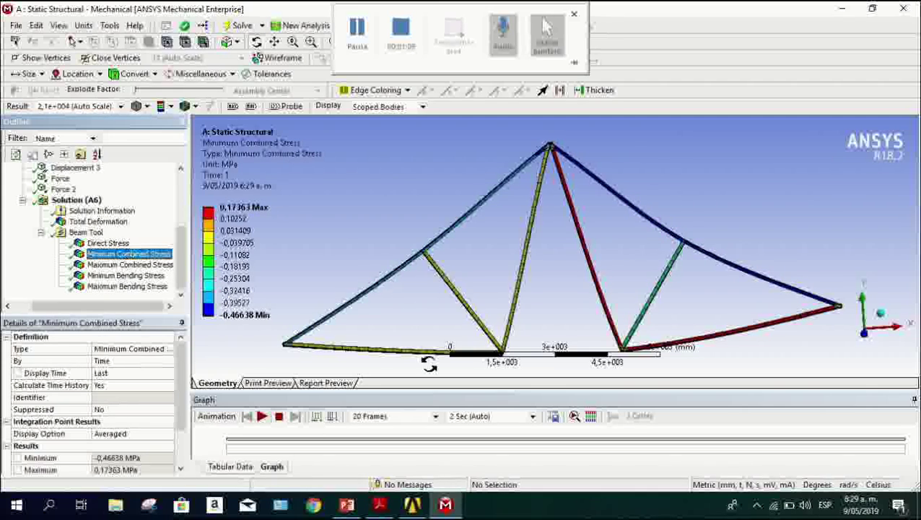
click(264, 418)
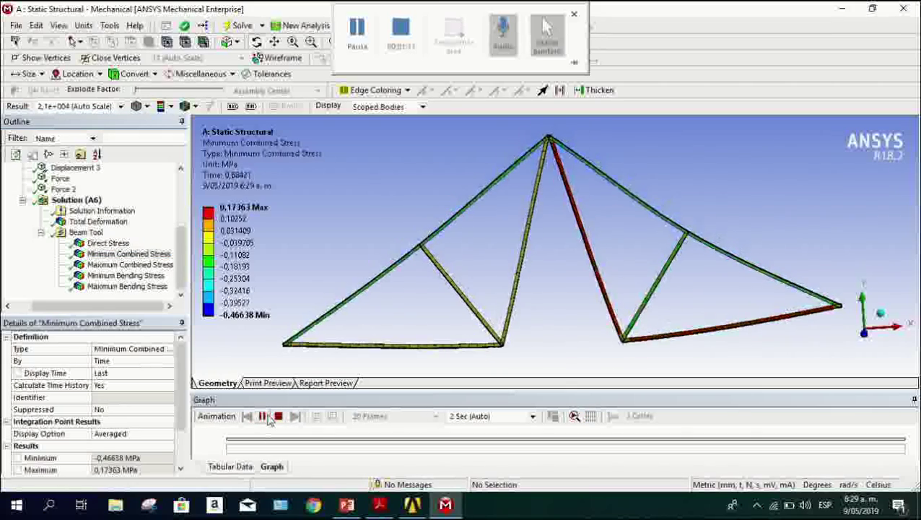
click(277, 418)
click(116, 266)
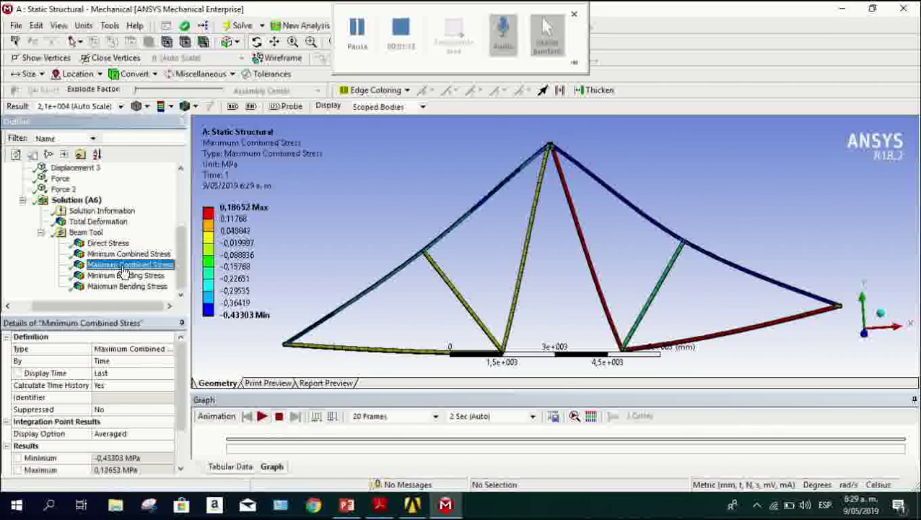
click(261, 419)
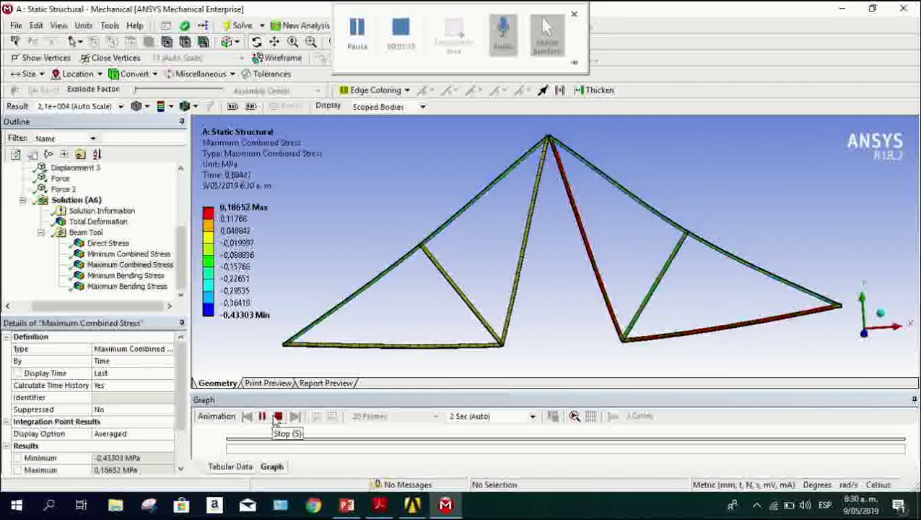
click(278, 417)
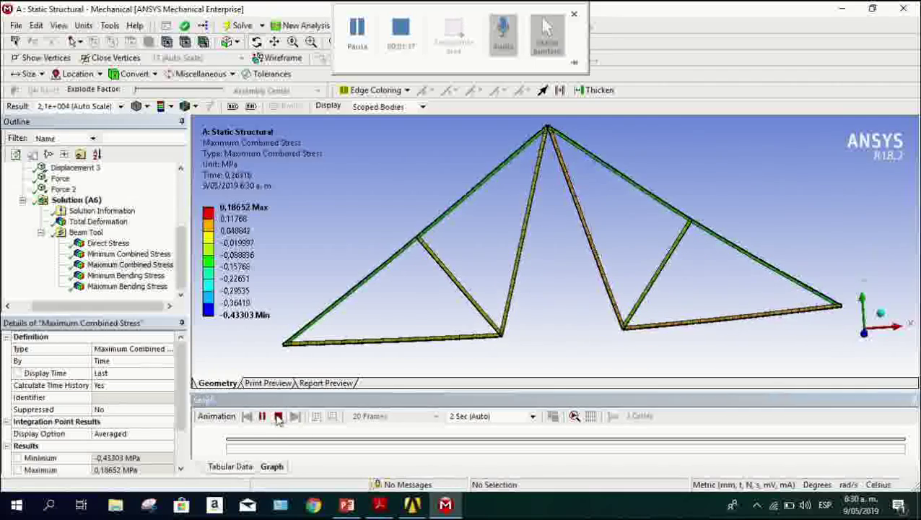
Review the Minimum Bending Stress and Maximum Bending Stress plots by playing the animation of each.
click(119, 275)
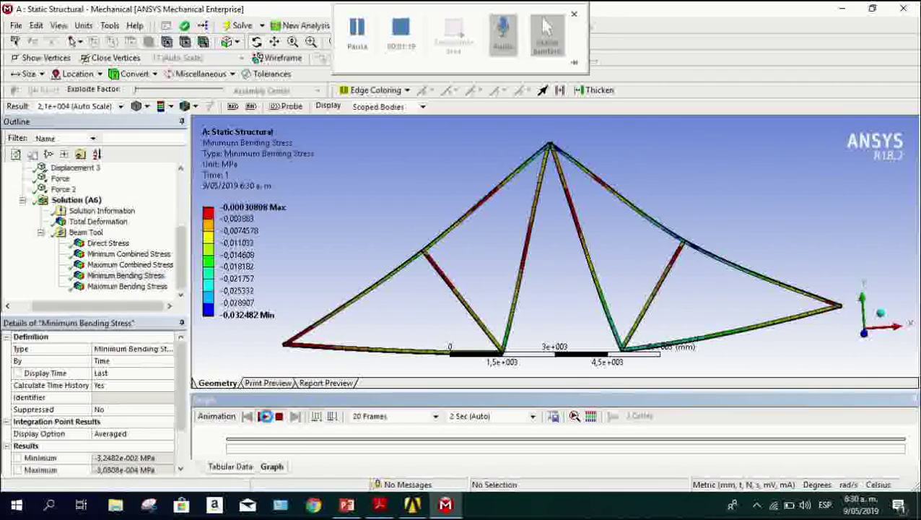
click(262, 417)
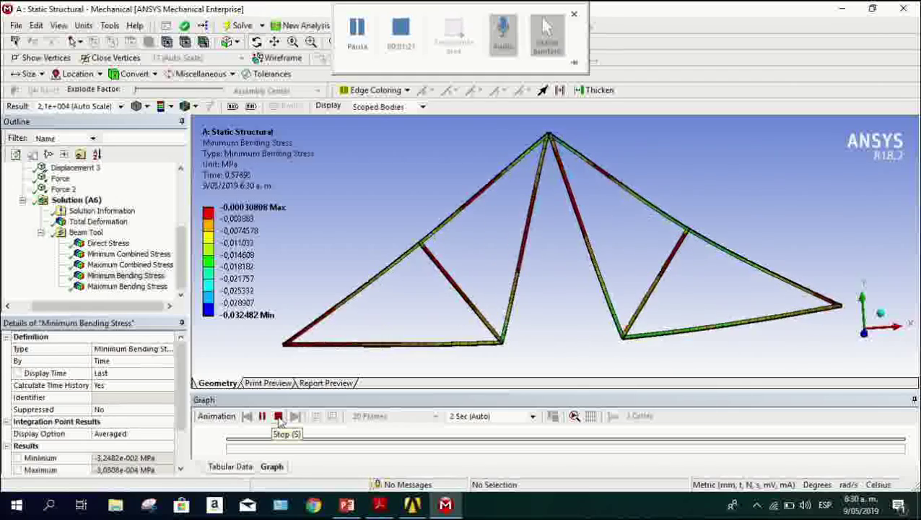
click(278, 419)
click(127, 286)
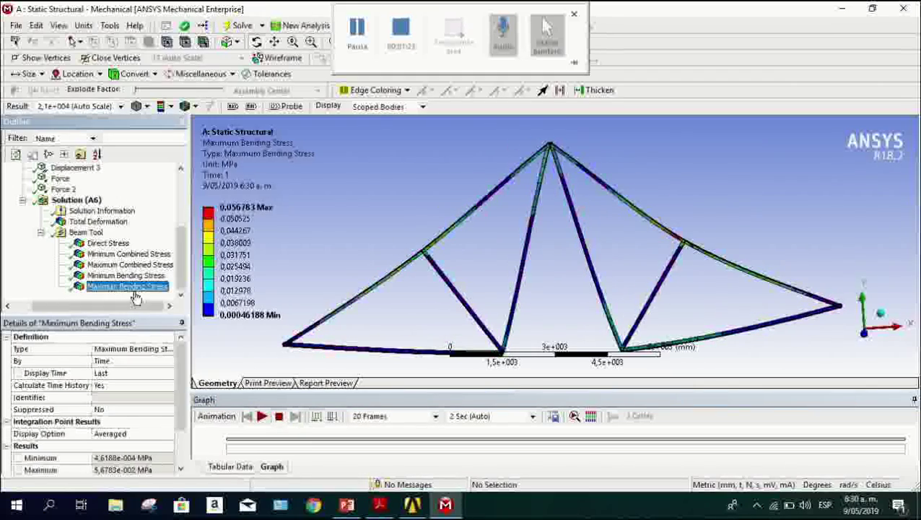
click(263, 417)
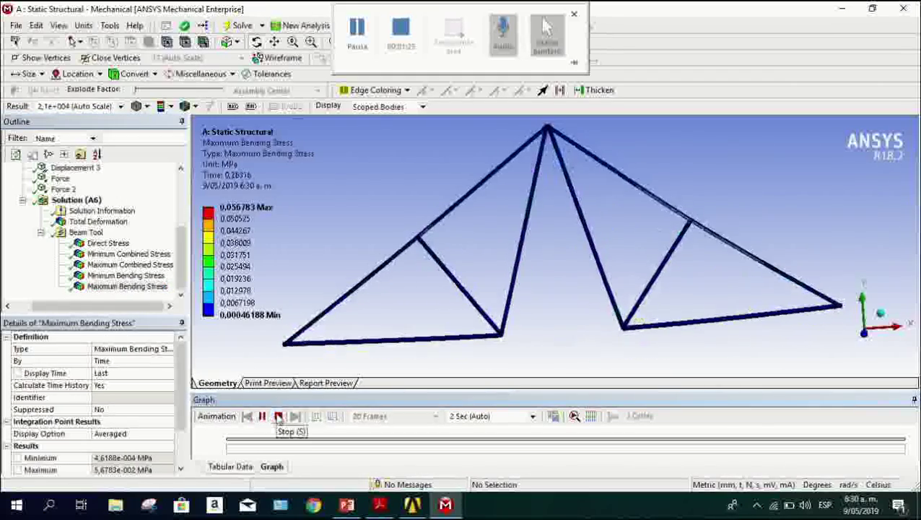
click(278, 417)
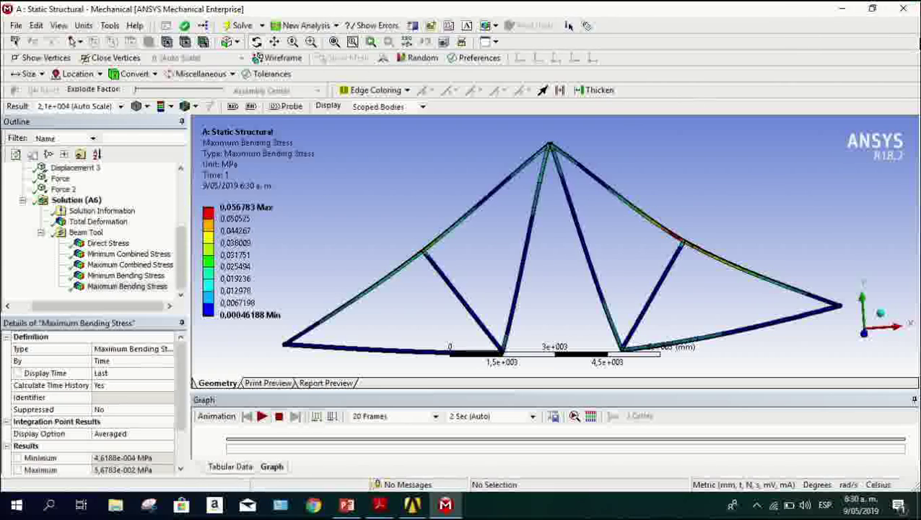
Return to the Workbench project schematic and add a Modal system that shares A2:A4 and takes the Static Structural solution as pre-stress.
click(904, 9)
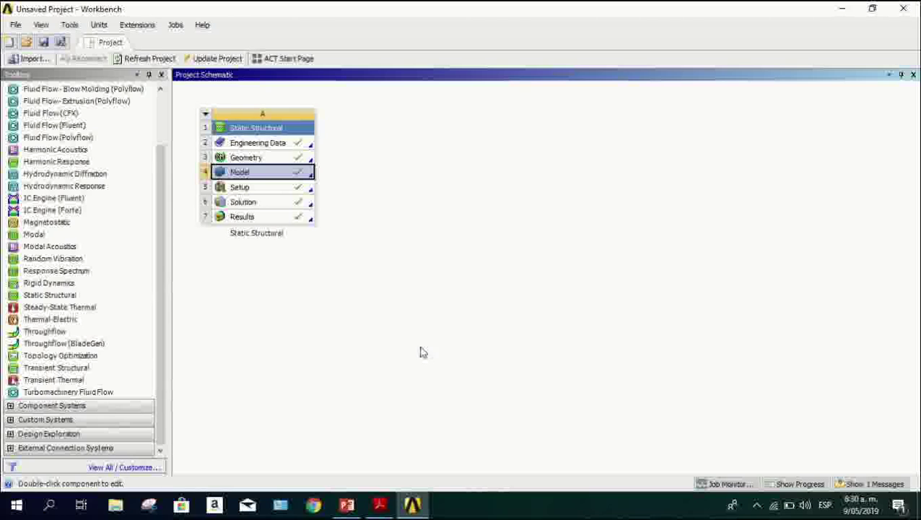
click(53, 242)
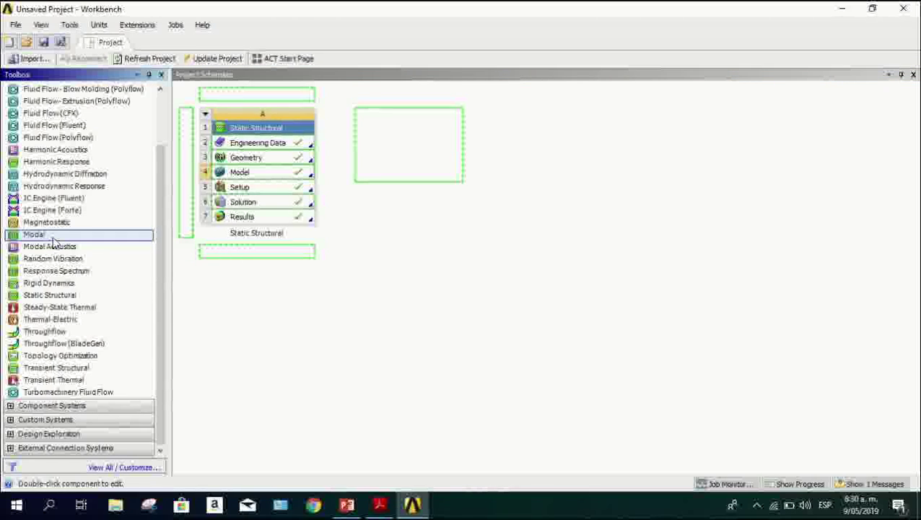
drag(68, 223, 249, 183)
drag(334, 206, 292, 202)
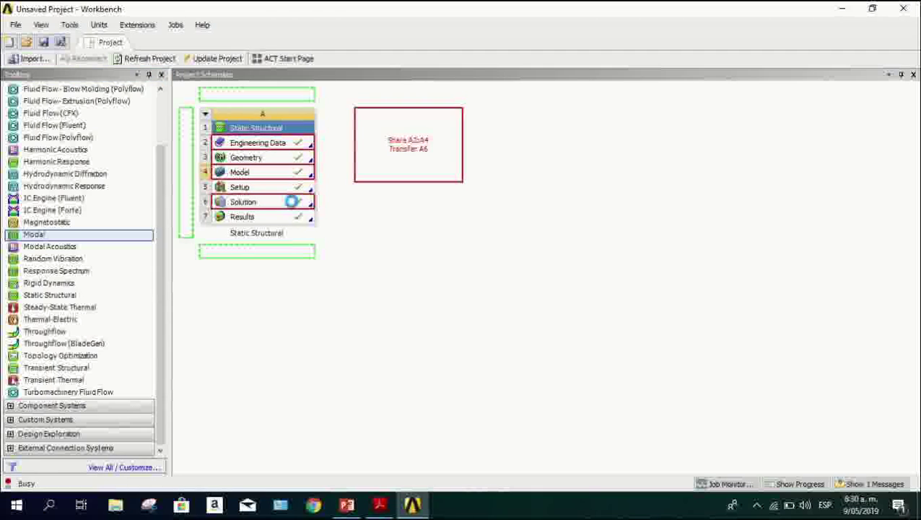
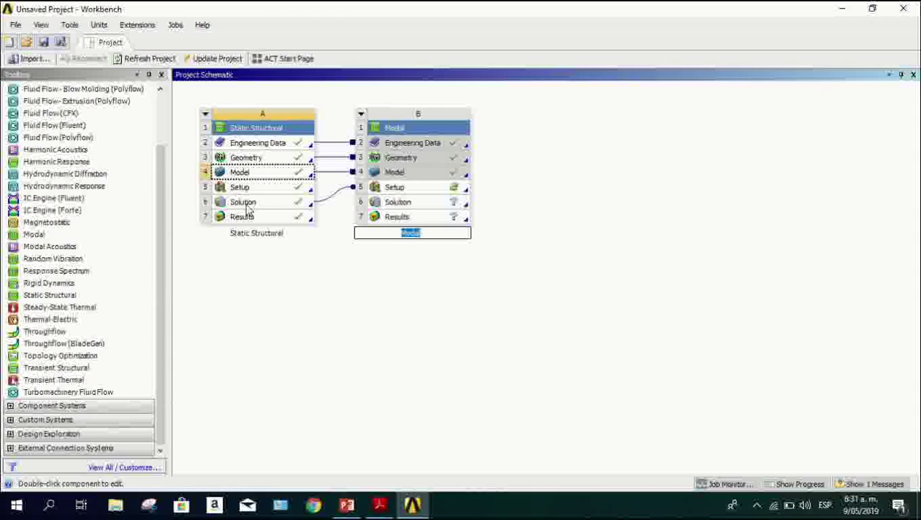
Open the Setup of the linked Modal system in Mechanical.
double_click(396, 188)
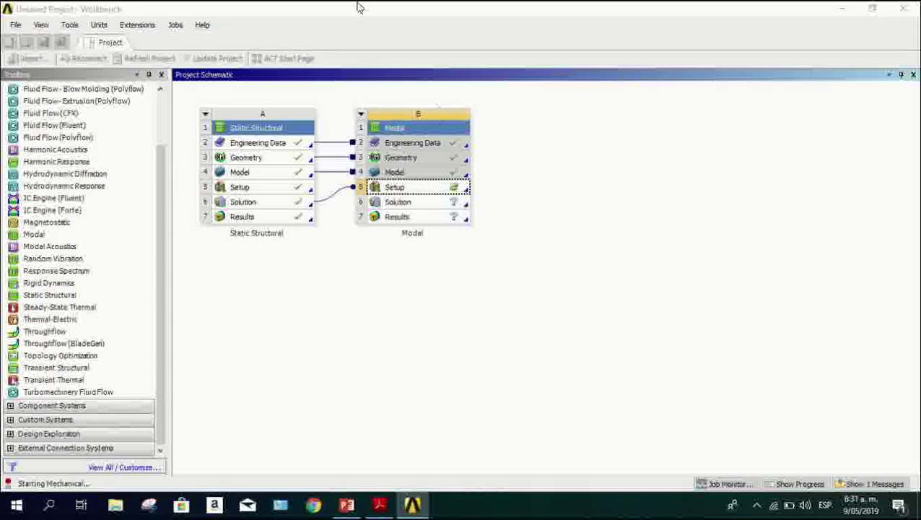
mouse_move(404, 25)
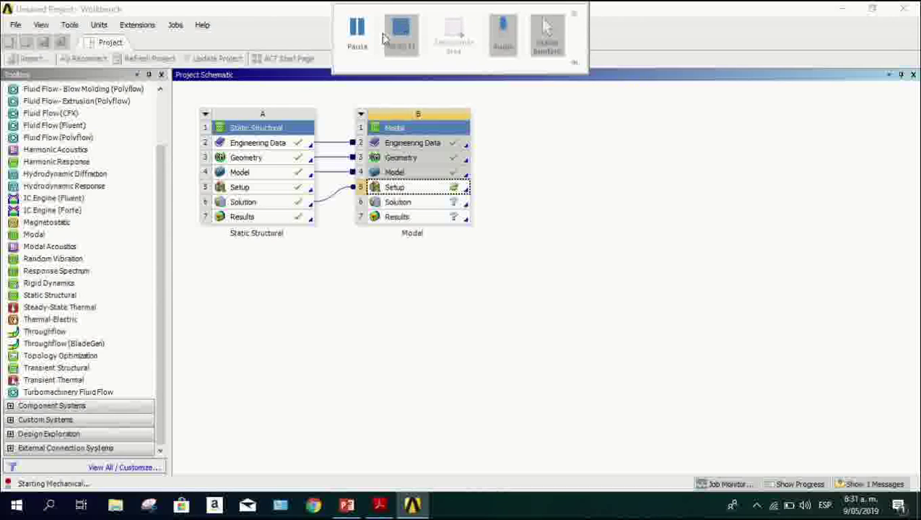
click(357, 30)
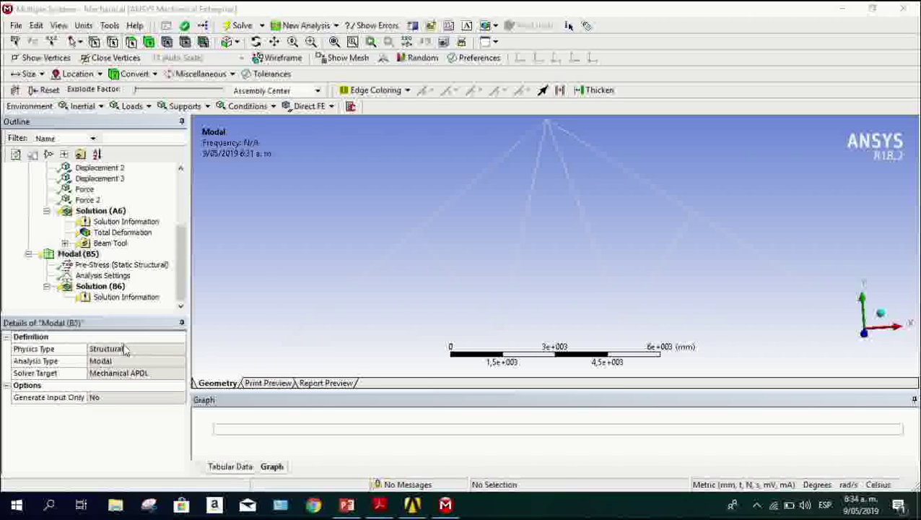
Set the Modal analysis to find a maximum of 15 modes and solve it.
click(104, 276)
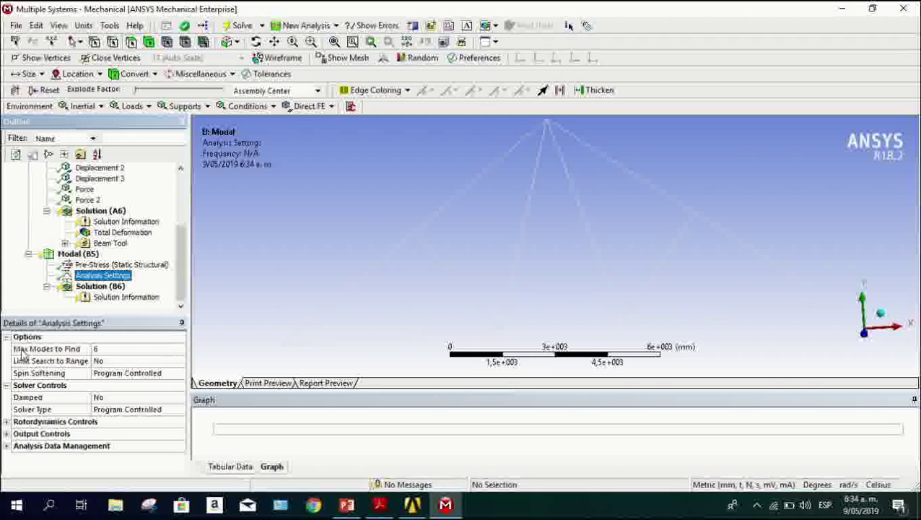
click(97, 349)
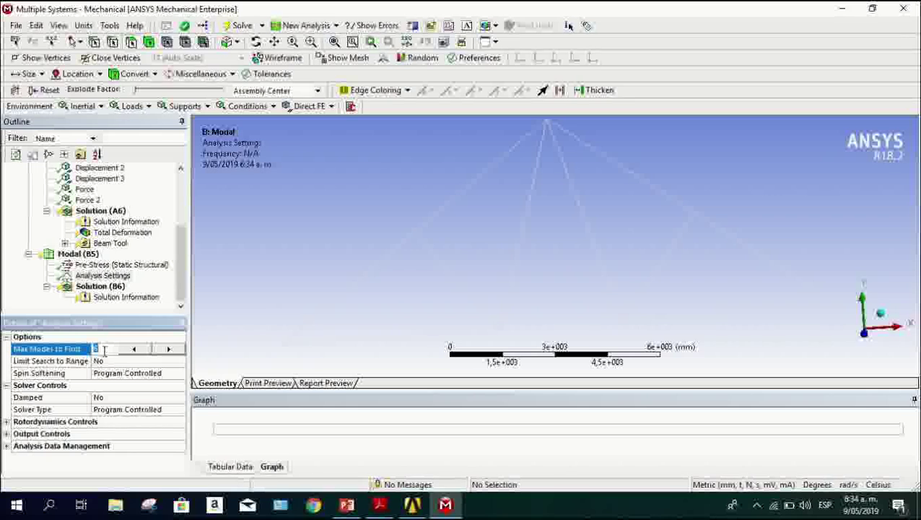
double_click(169, 352)
click(170, 351)
click(169, 351)
click(169, 351)
click(170, 352)
click(170, 352)
click(170, 351)
click(169, 351)
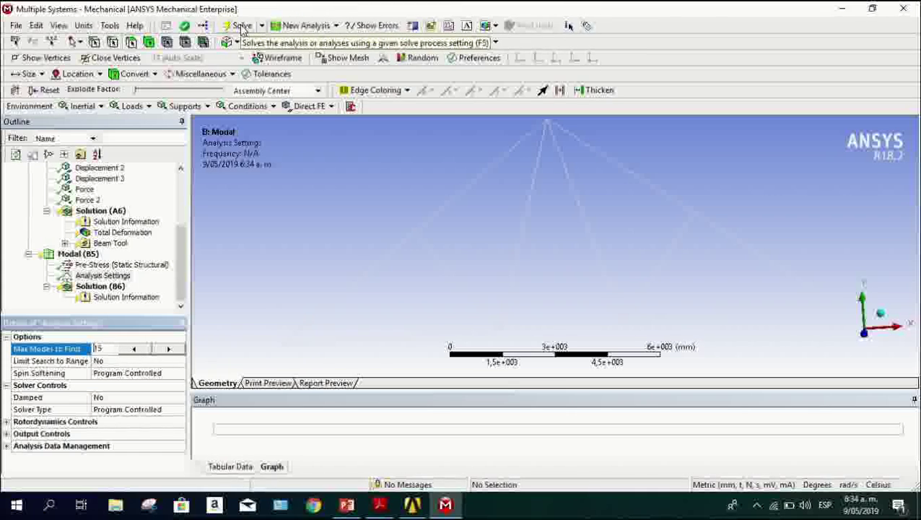
click(243, 27)
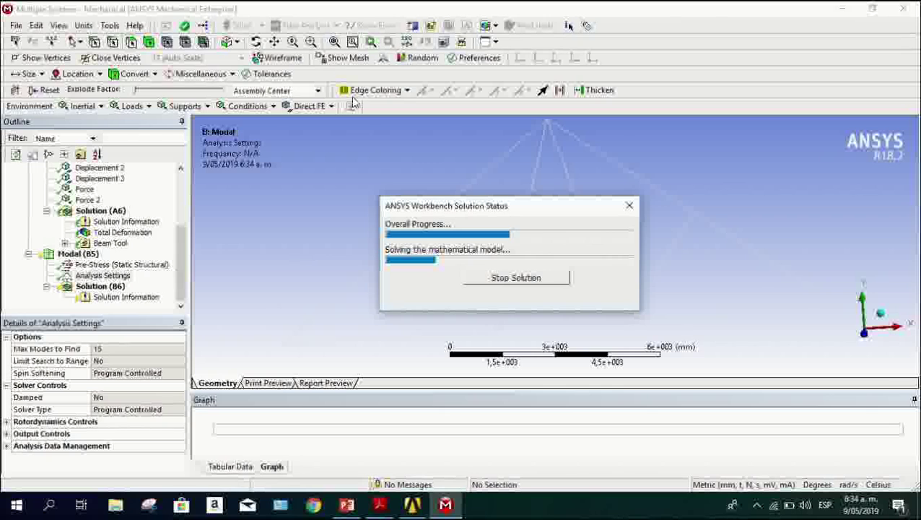
mouse_move(422, 23)
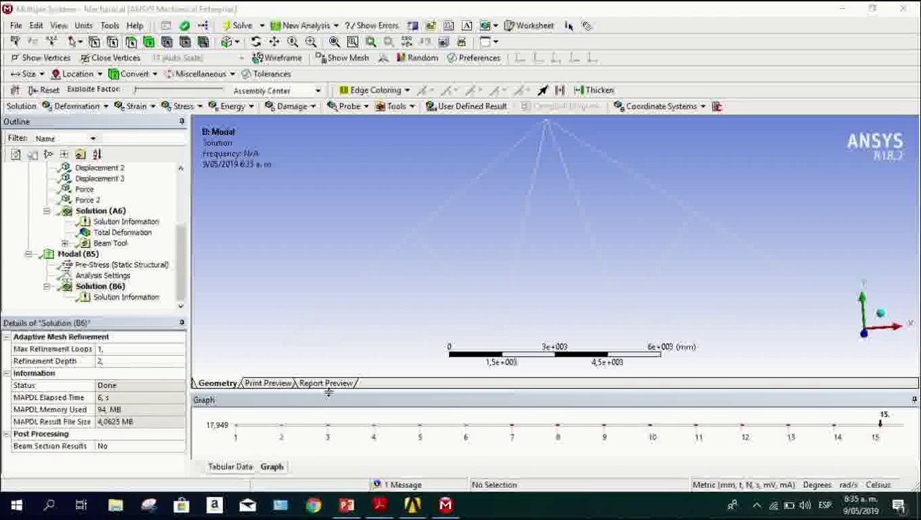
Examine the natural frequencies of all modes in the modal solution's graph and table.
click(243, 467)
click(273, 466)
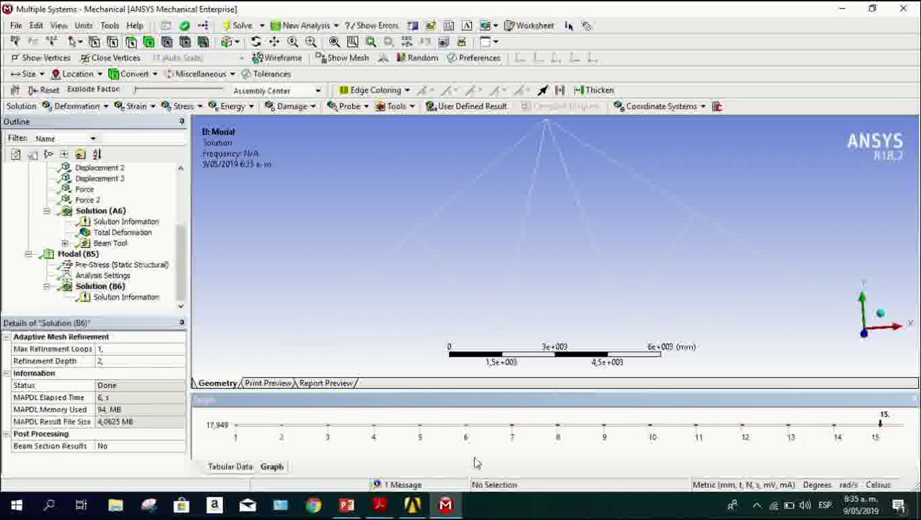
click(229, 467)
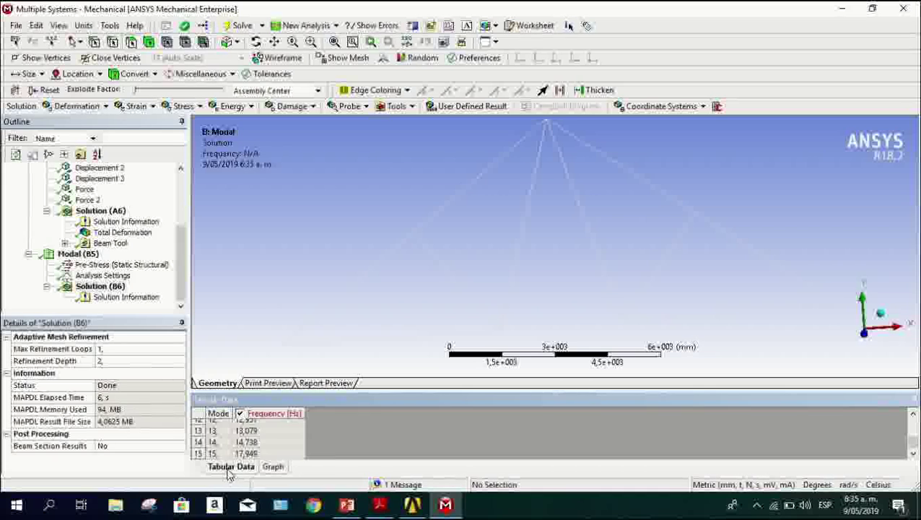
scroll(249, 441, up, 4)
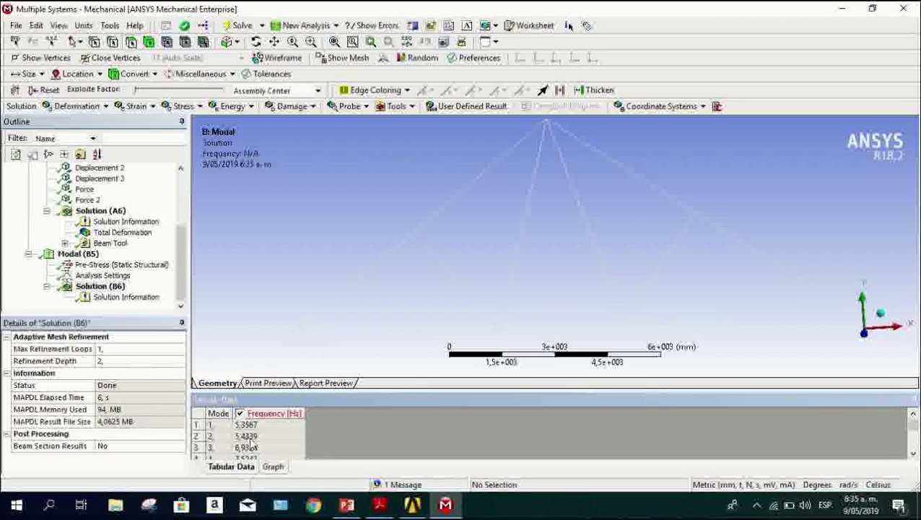
scroll(266, 426, down, 4)
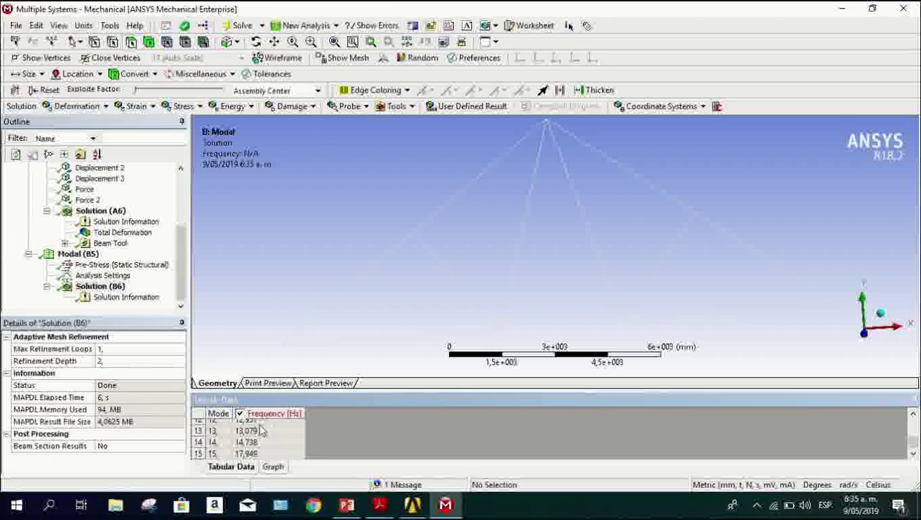
scroll(263, 430, up, 4)
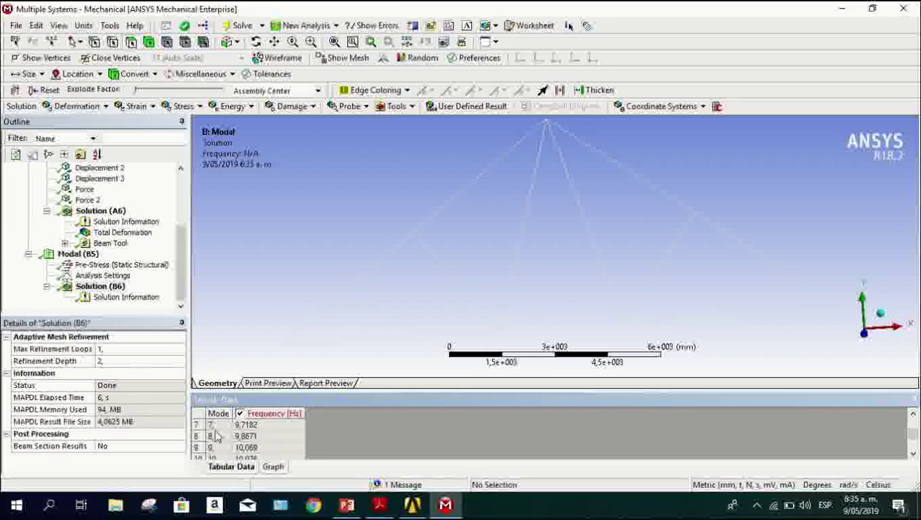
Select all modes in the frequency table and create mode shape results for them.
scroll(215, 437, up, 4)
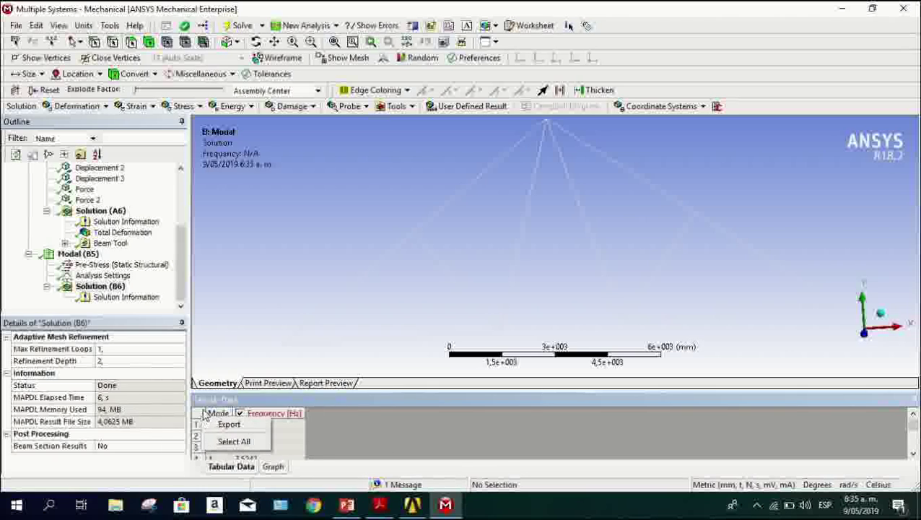
click(233, 441)
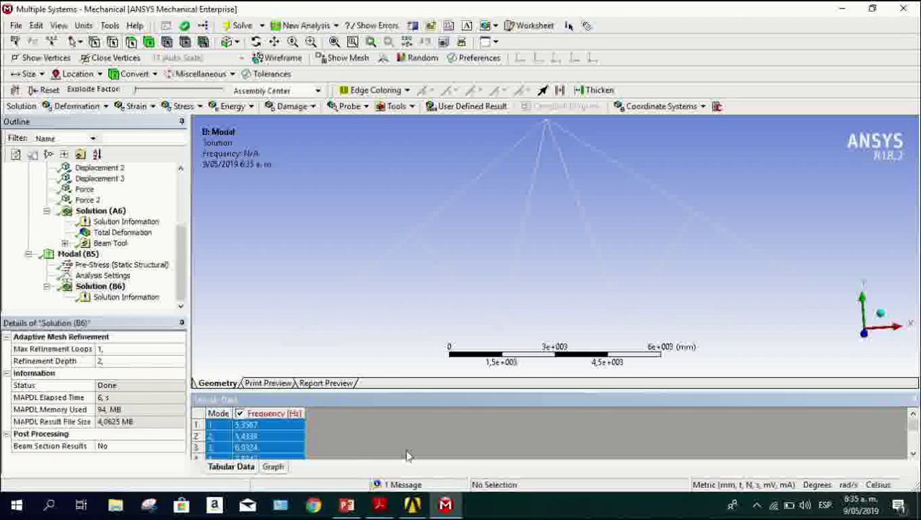
scroll(407, 455, down, 4)
scroll(354, 448, up, 4)
right_click(197, 415)
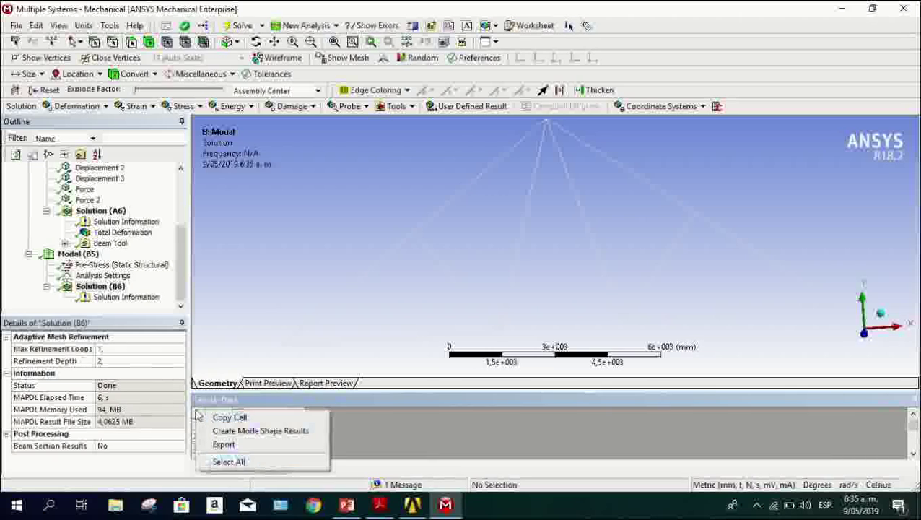
click(266, 431)
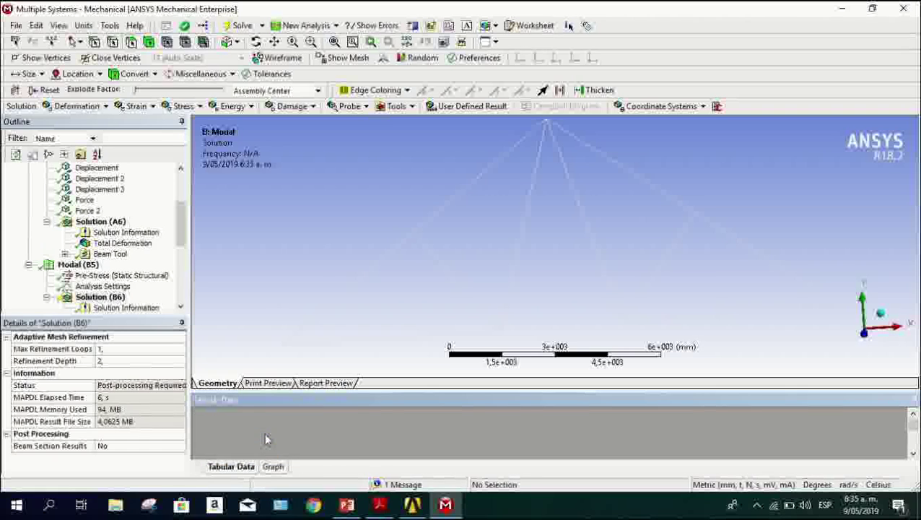
Check the list of new Total Deformation results under Solution (B6) and evaluate them.
scroll(171, 280, down, 5)
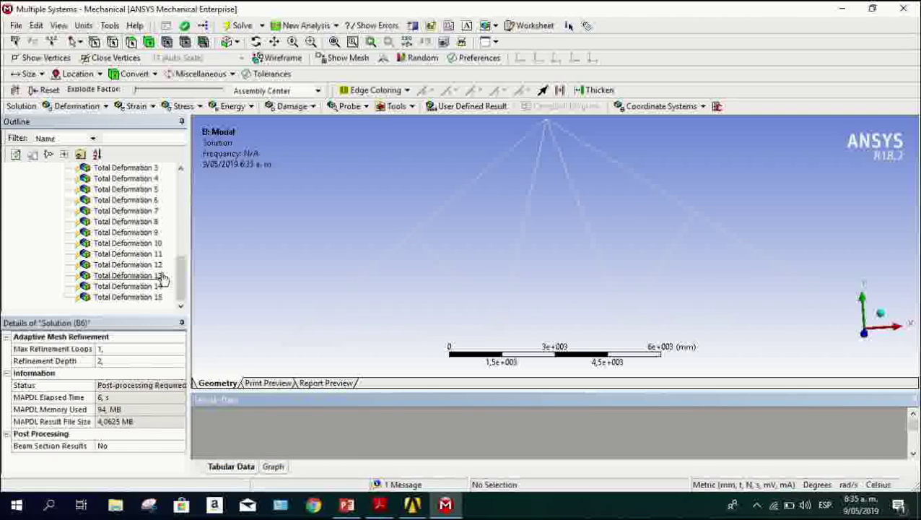
scroll(164, 279, up, 4)
scroll(126, 268, down, 2)
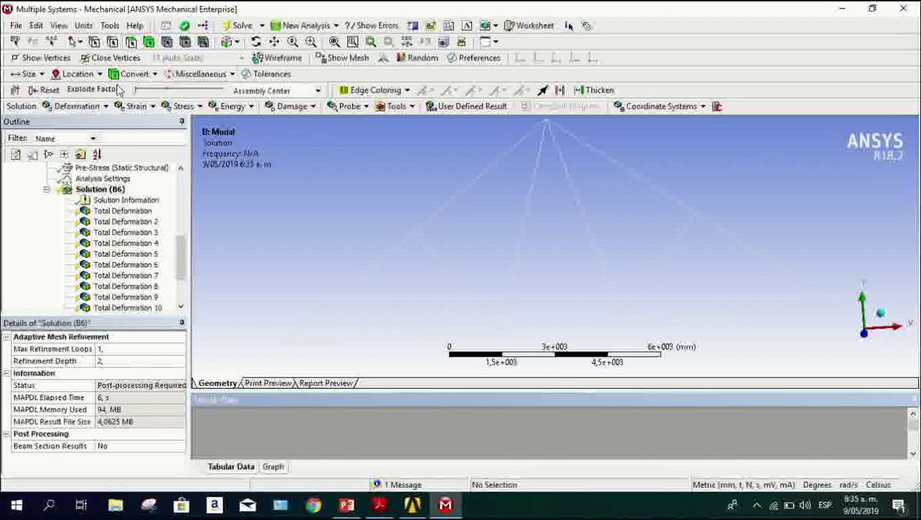
click(241, 26)
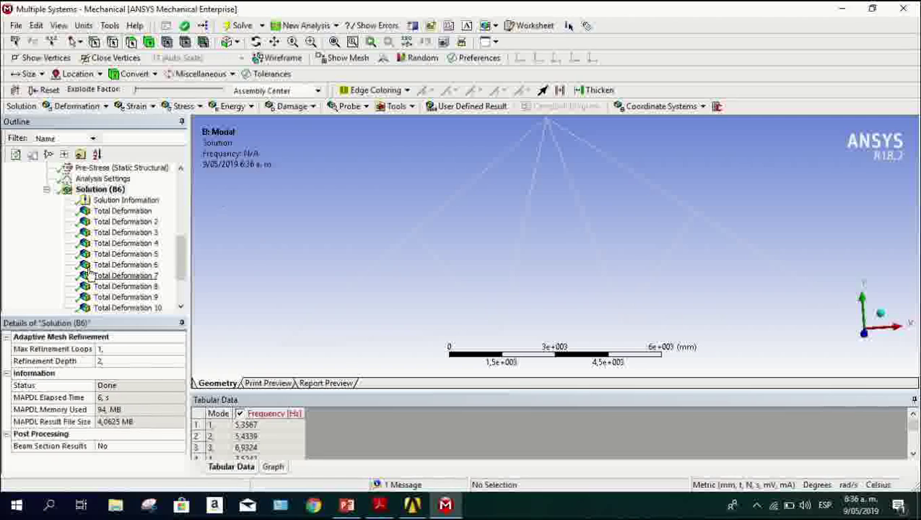
Review the mode shapes of the truss from Total Deformation through Total Deformation 8.
click(112, 212)
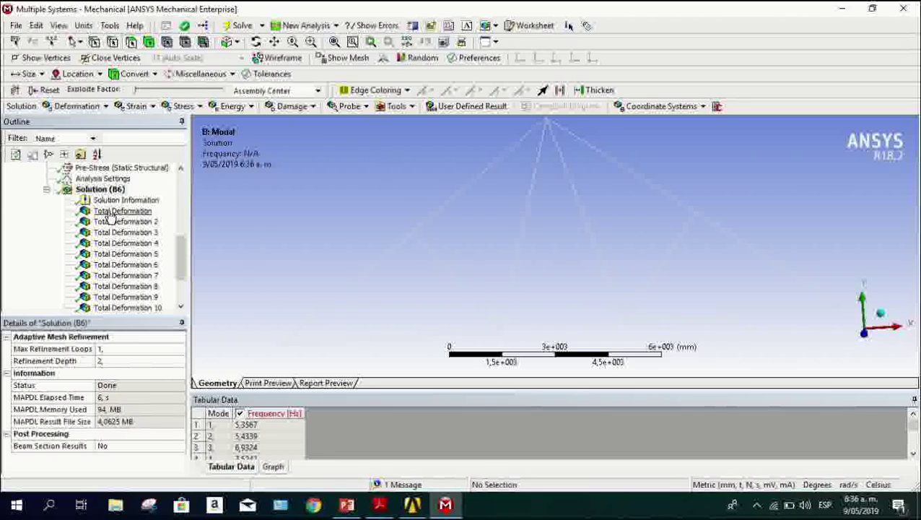
click(120, 233)
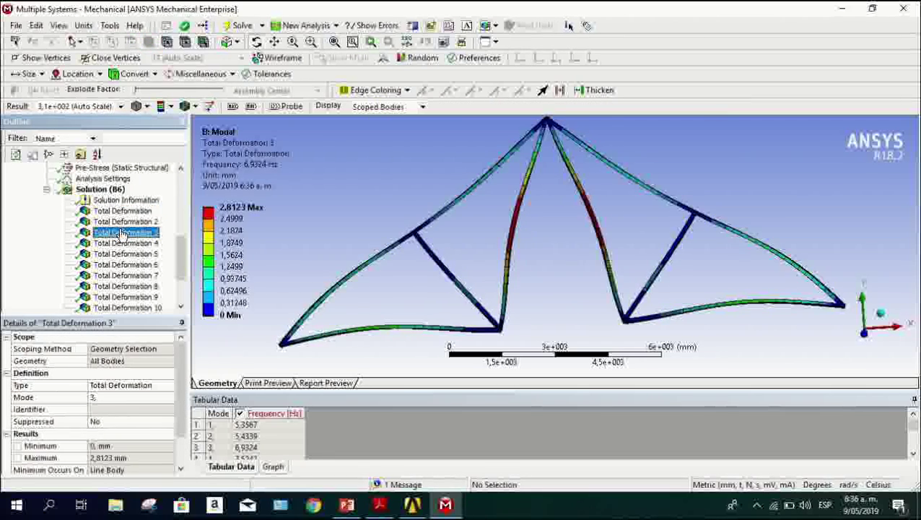
click(121, 223)
click(121, 233)
click(121, 243)
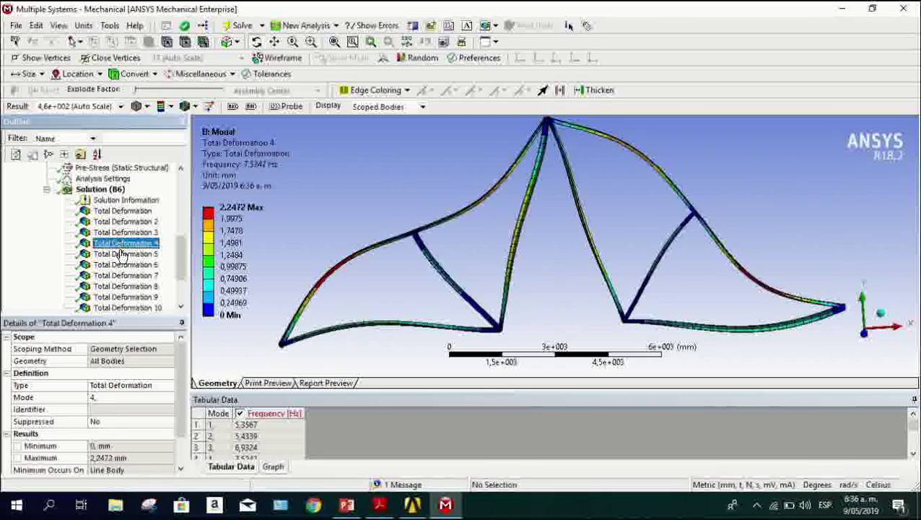
click(121, 254)
click(121, 265)
click(121, 276)
click(121, 287)
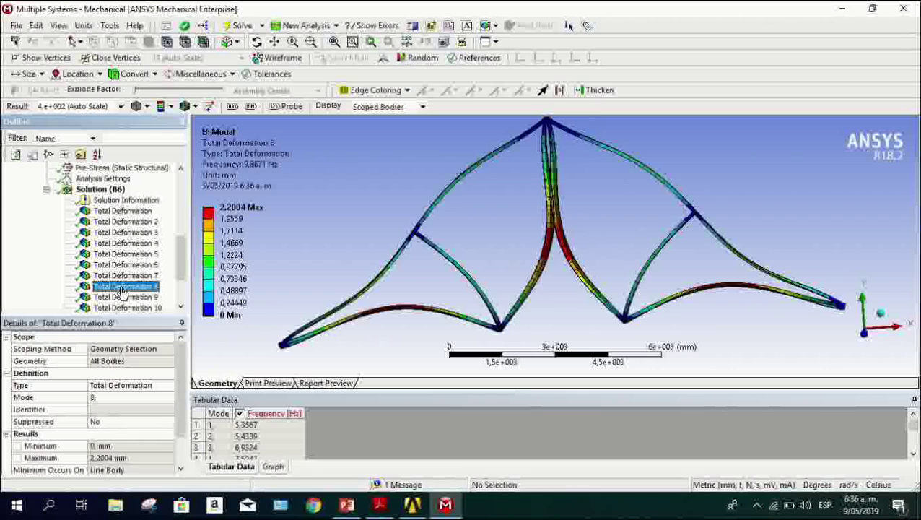
Review the truss mode shapes from Total Deformation 9 through Total Deformation 14.
scroll(119, 295, down, 1)
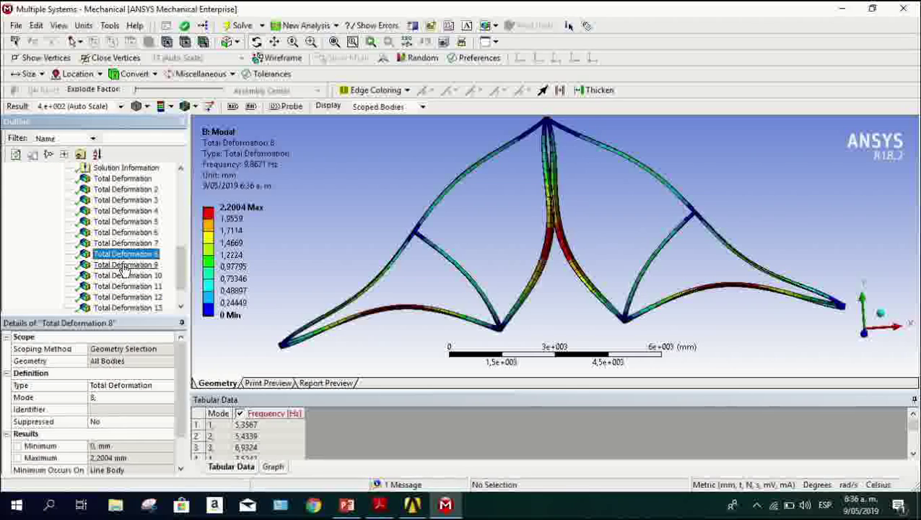
click(123, 265)
click(123, 276)
click(123, 286)
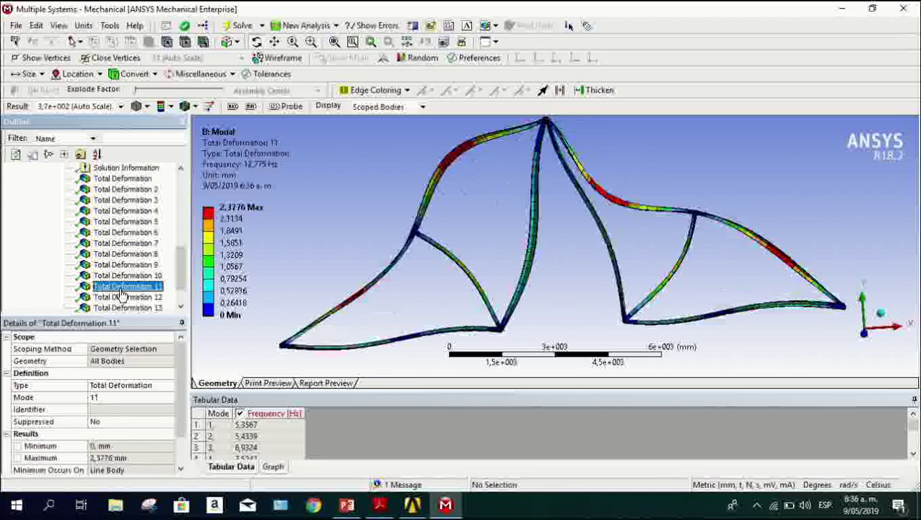
click(121, 297)
scroll(120, 307, down, 1)
click(123, 275)
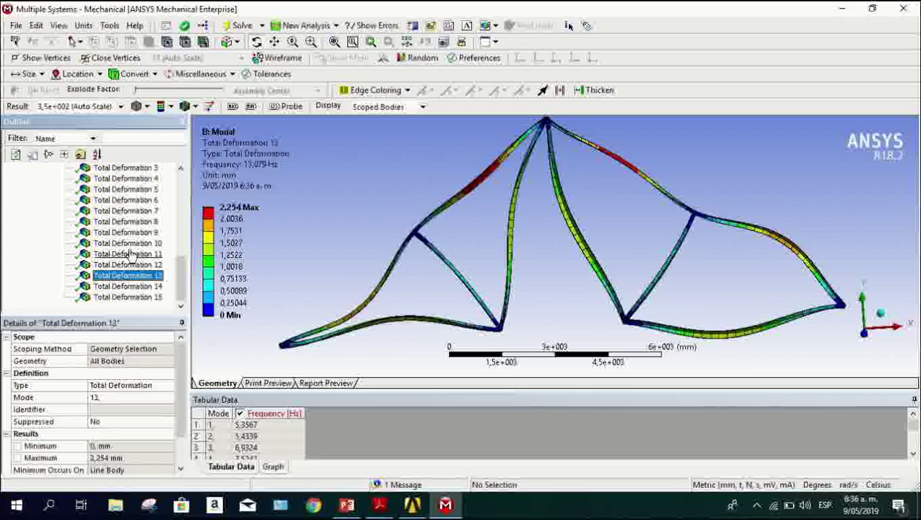
click(246, 219)
click(134, 286)
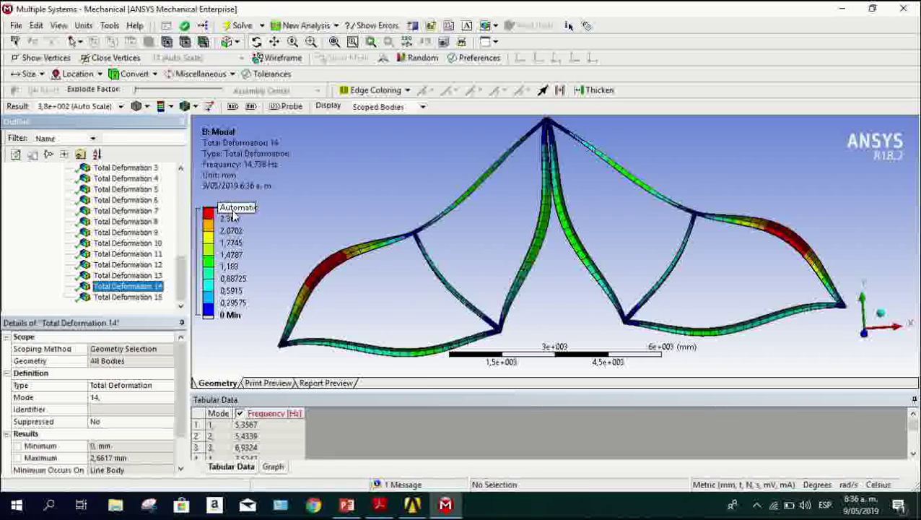
Compare the deformed shapes and frequencies of modes 5 and 2.
click(123, 189)
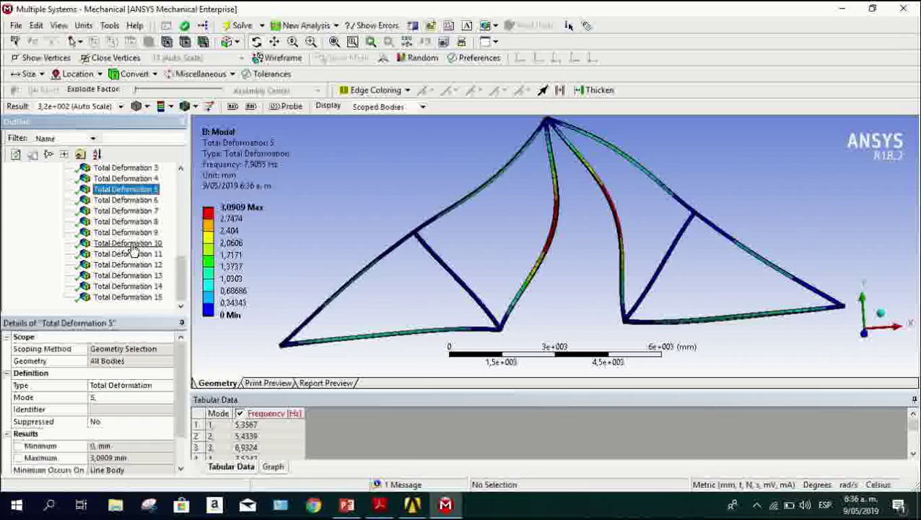
scroll(132, 249, up, 2)
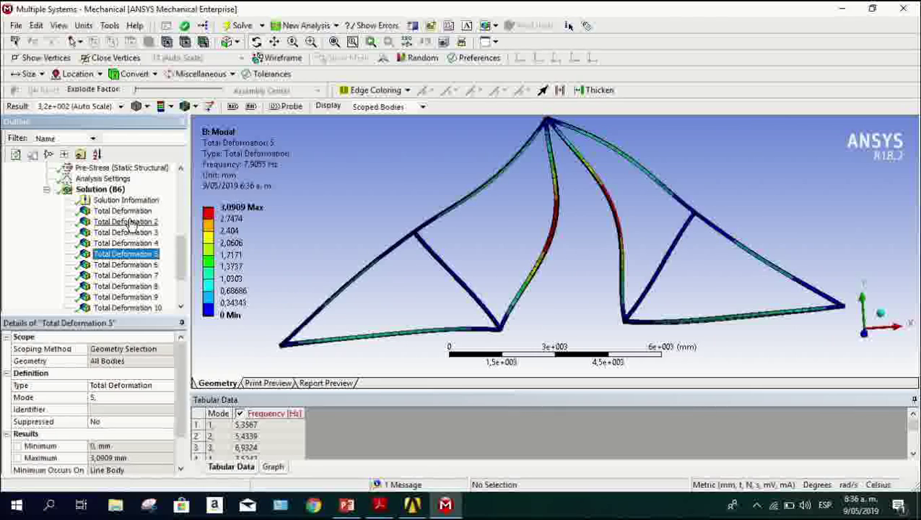
click(130, 222)
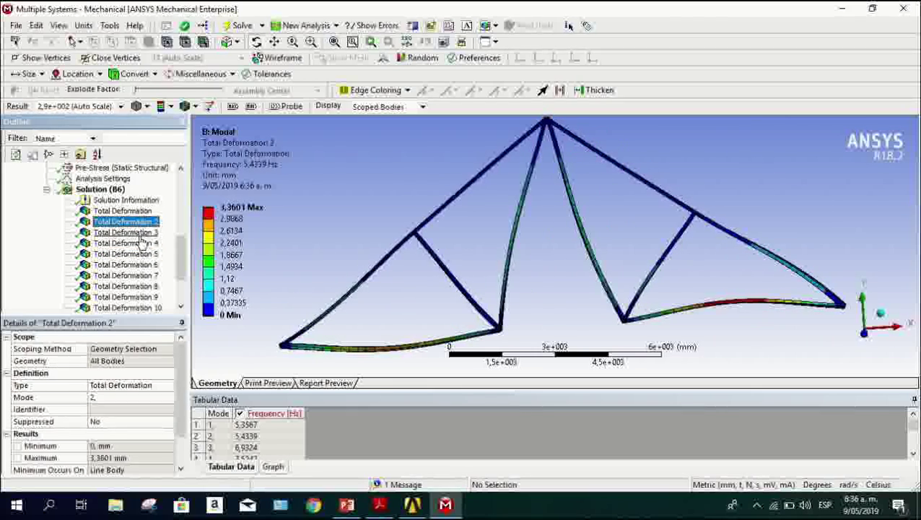
scroll(153, 240, down, 1)
scroll(153, 239, up, 1)
Step through the shapes of modes 1 to 8 again, checking each mode's frequency and deformation.
click(143, 213)
click(144, 221)
click(144, 232)
click(144, 243)
click(145, 255)
click(145, 265)
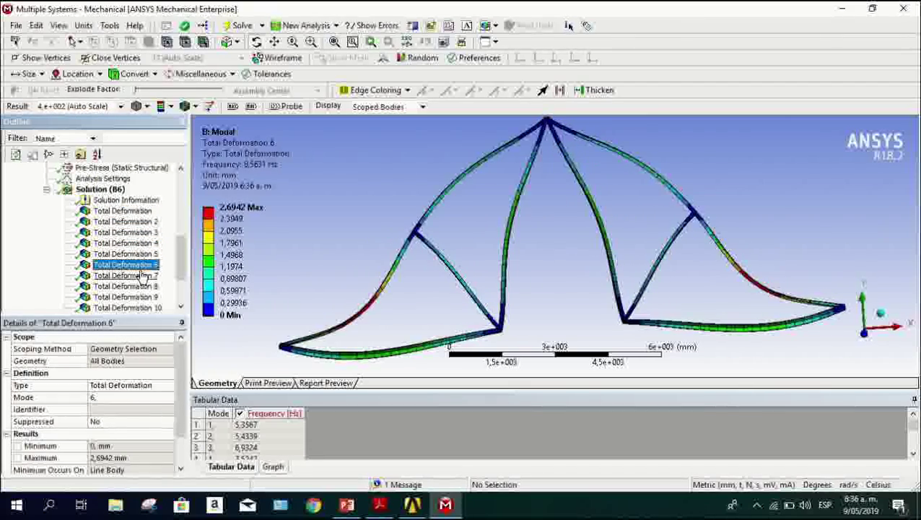
click(143, 276)
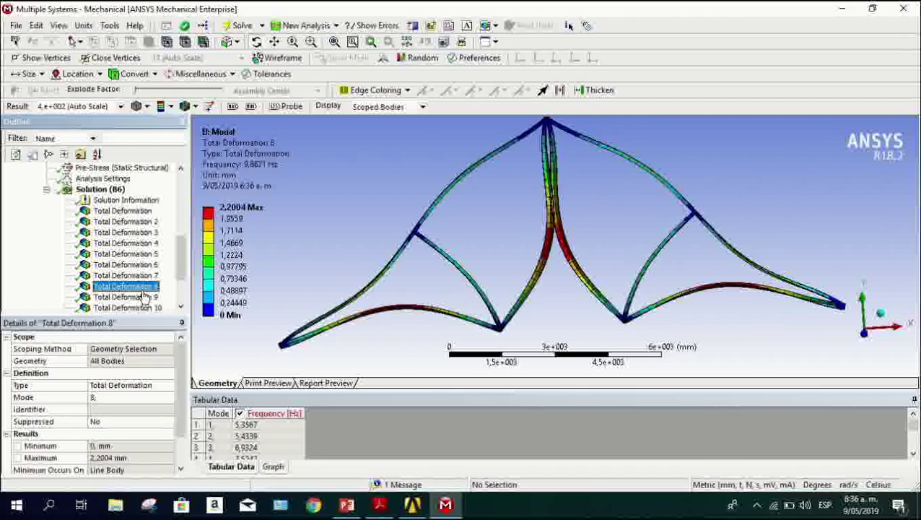
Step through the shapes of modes 9 to 15 again, and return to modes 4 and 7.
scroll(144, 296, down, 1)
key(Down)
key(Down)
key(Down)
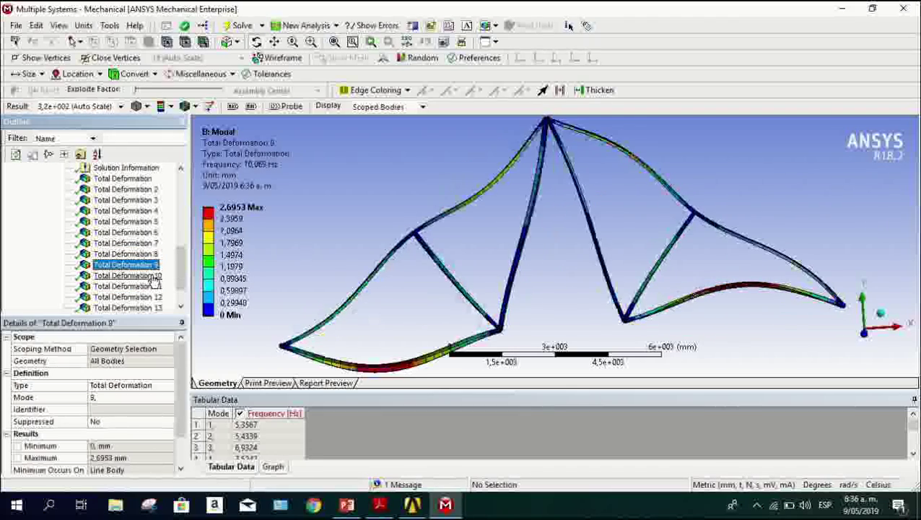
key(Down)
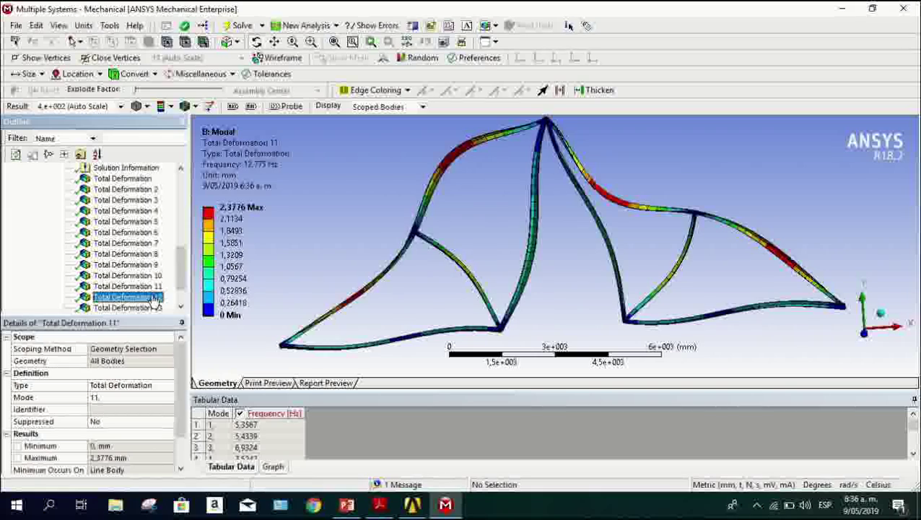
click(156, 278)
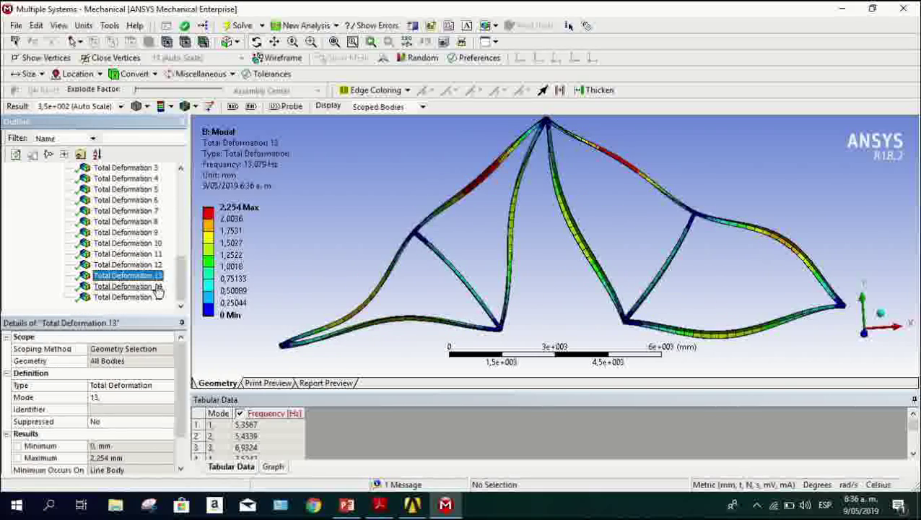
click(156, 286)
click(157, 297)
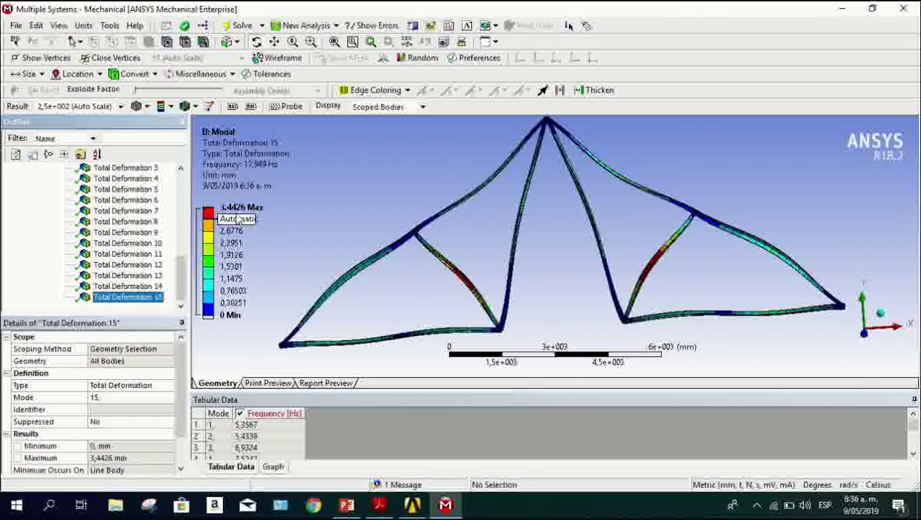
click(152, 181)
click(152, 214)
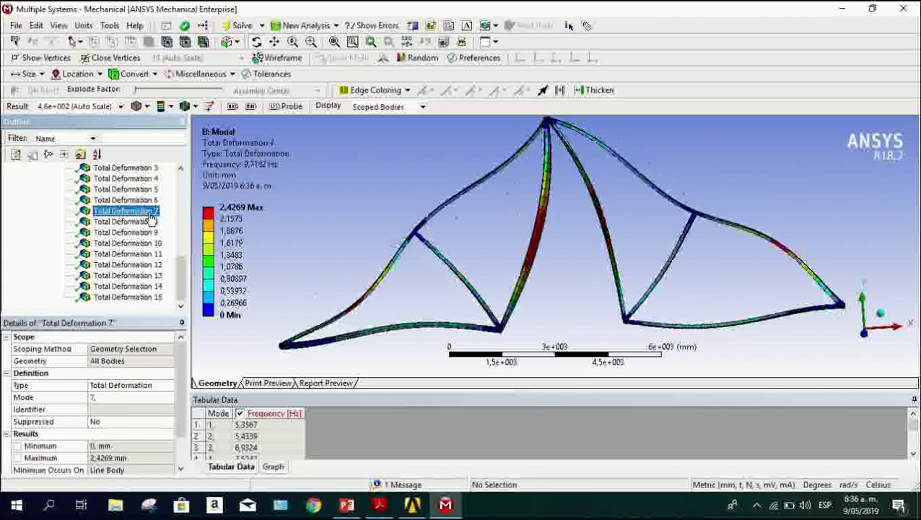
Display the mode 15 shape, check its print preview and return to the geometry view.
click(156, 296)
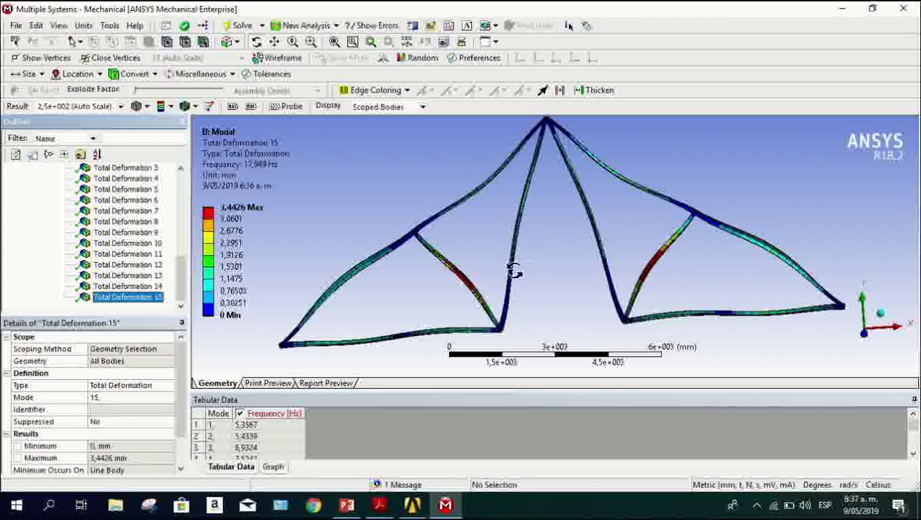
click(232, 385)
click(265, 383)
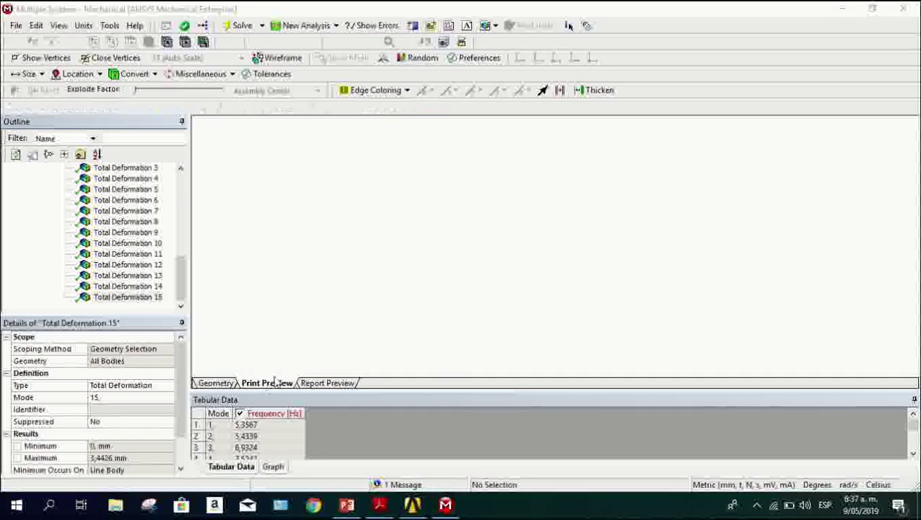
click(221, 383)
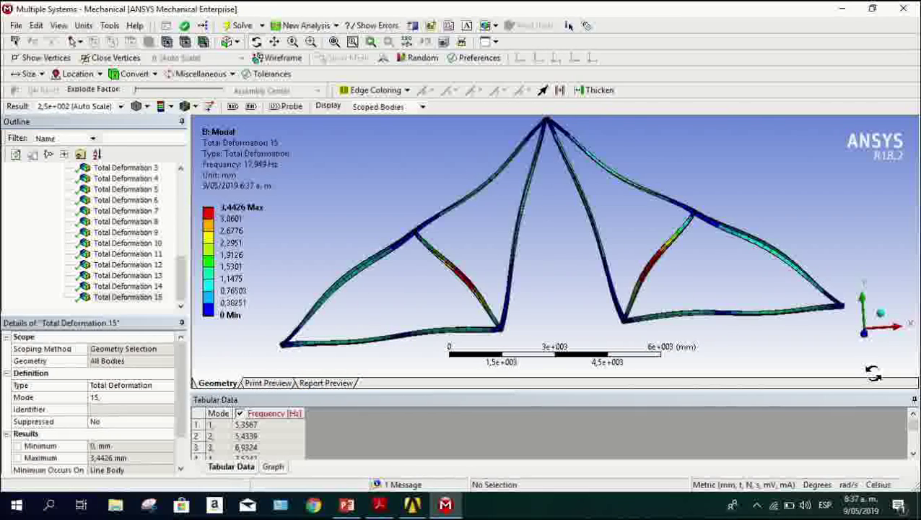
Animate the mode 15 shape and inspect the truss motion from oblique angles and from the front.
click(864, 335)
drag(703, 285, 678, 287)
click(273, 467)
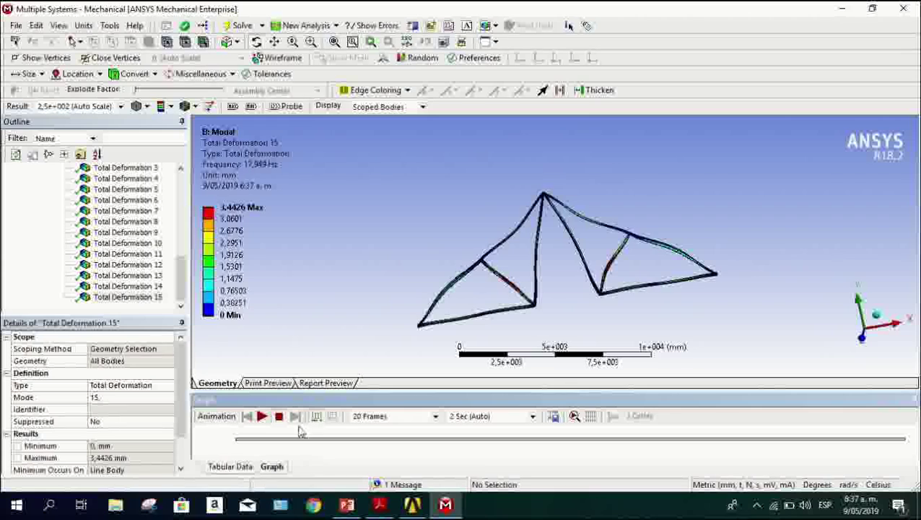
click(262, 416)
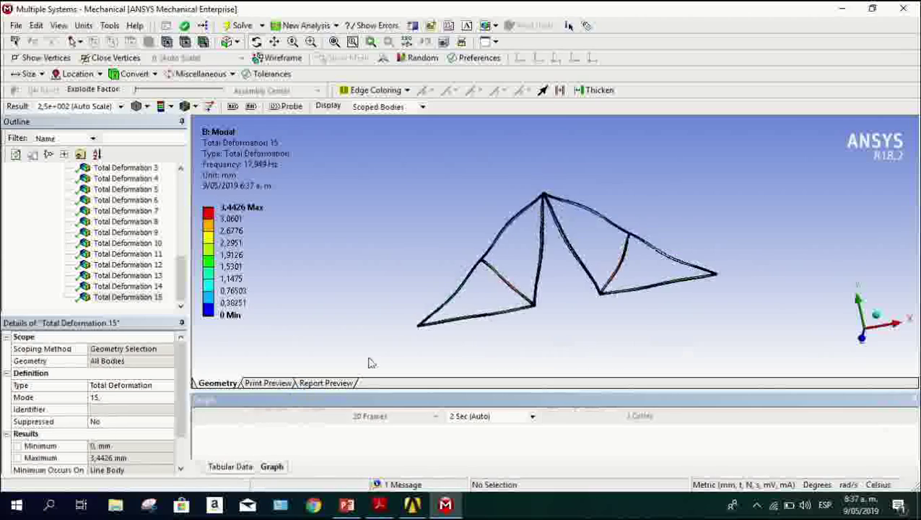
click(864, 342)
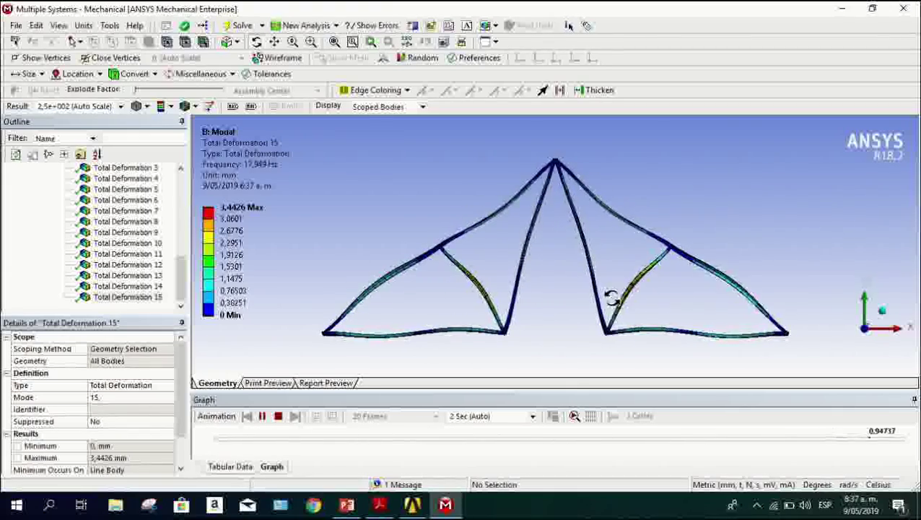
drag(679, 265, 577, 287)
drag(577, 287, 692, 236)
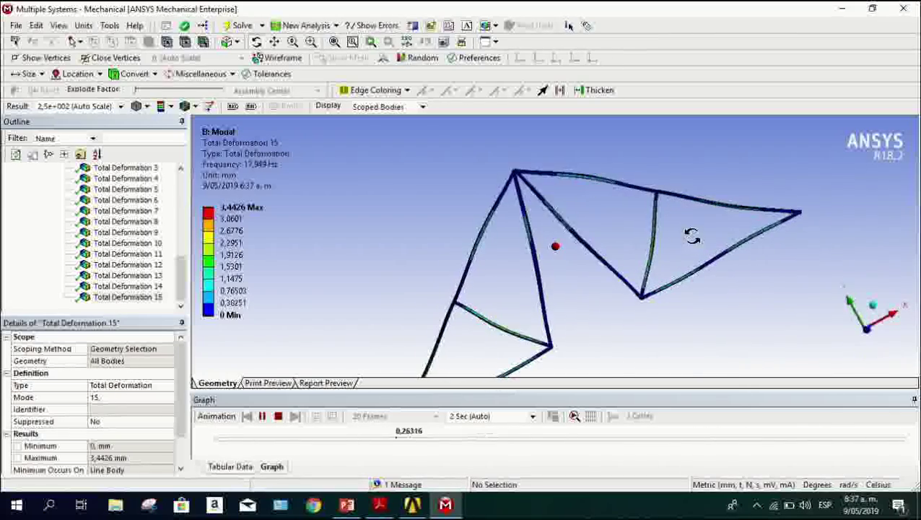
click(869, 335)
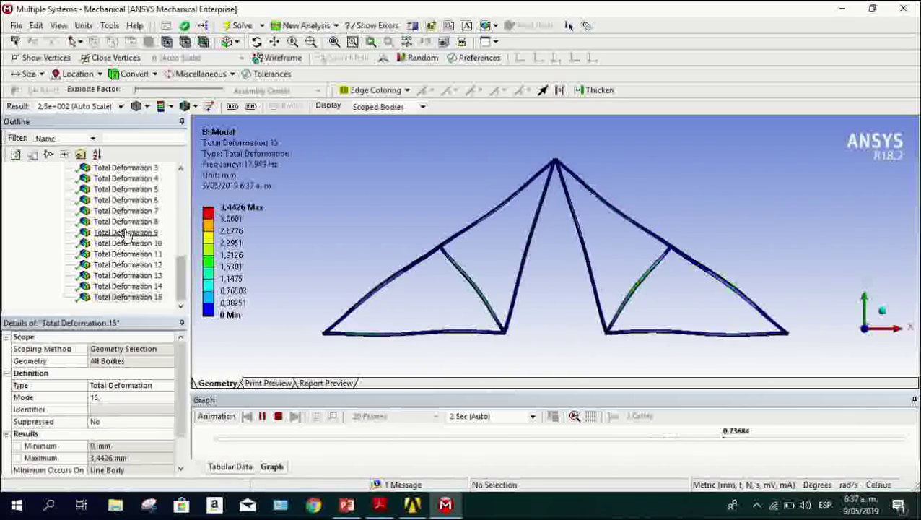
Animate the mode 7 shape and the mode 5 shape to compare how the truss members vibrate.
click(134, 211)
click(262, 416)
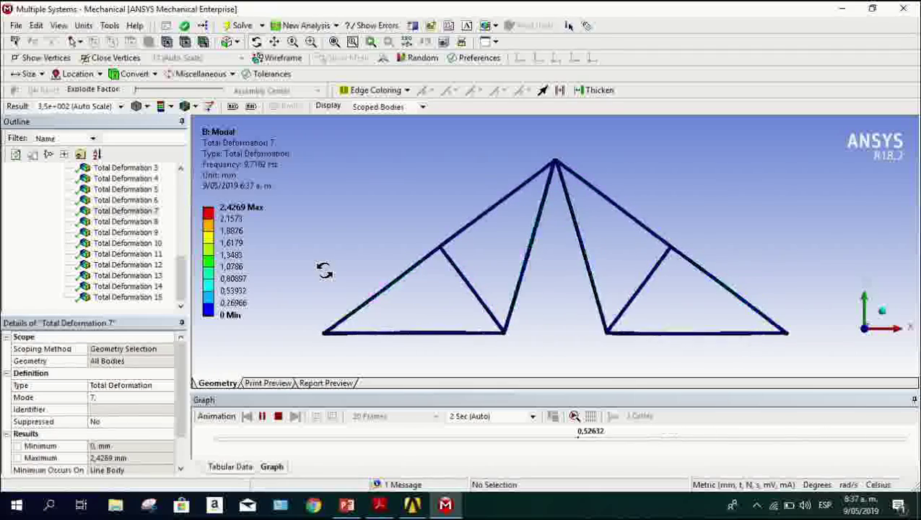
click(125, 189)
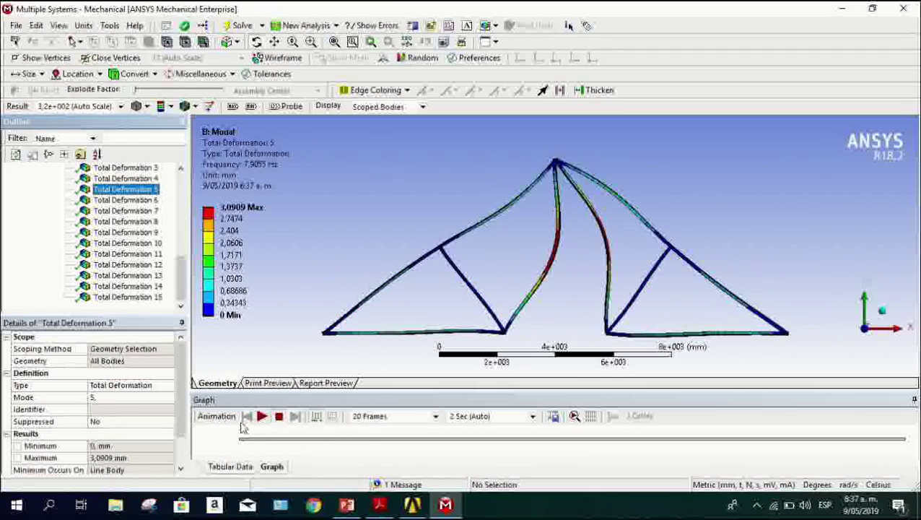
click(262, 416)
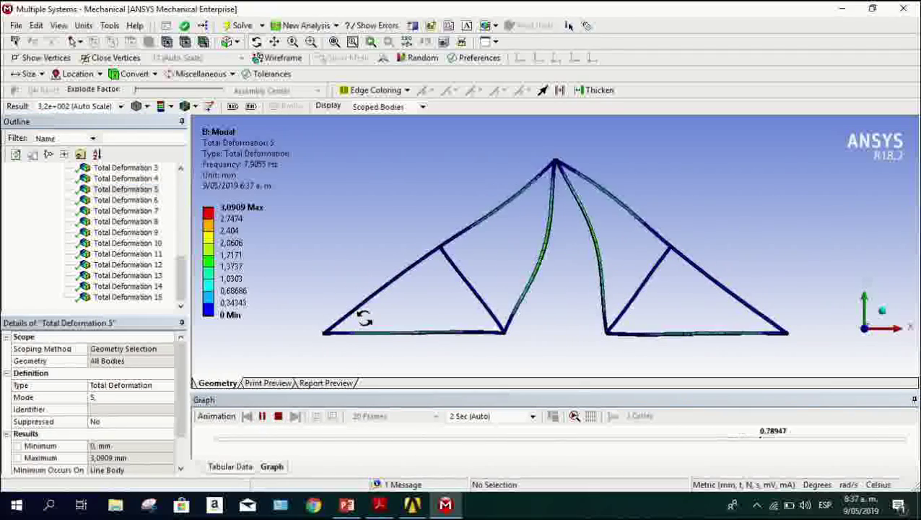
click(263, 418)
Open the modal analysis's solution information and find the participation factor table for the X direction in the solver output.
scroll(116, 264, up, 3)
scroll(115, 254, down, 3)
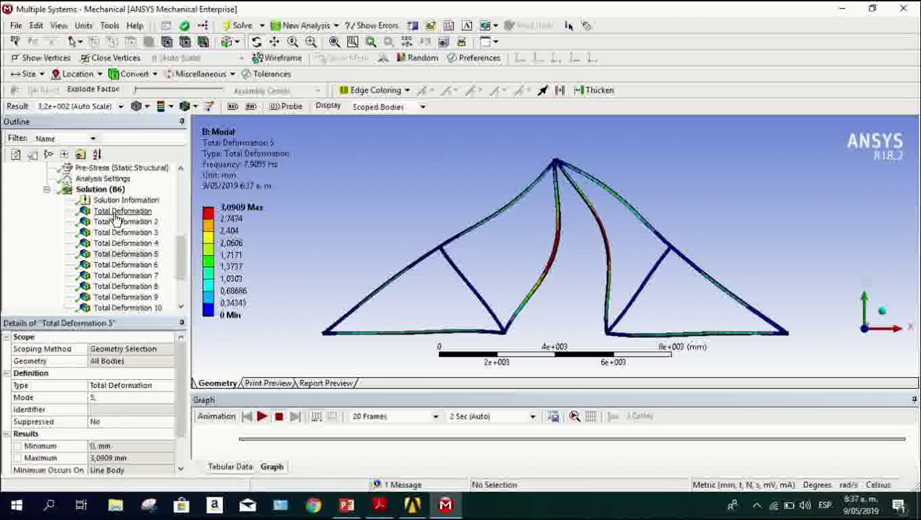
click(124, 202)
scroll(490, 374, down, 20)
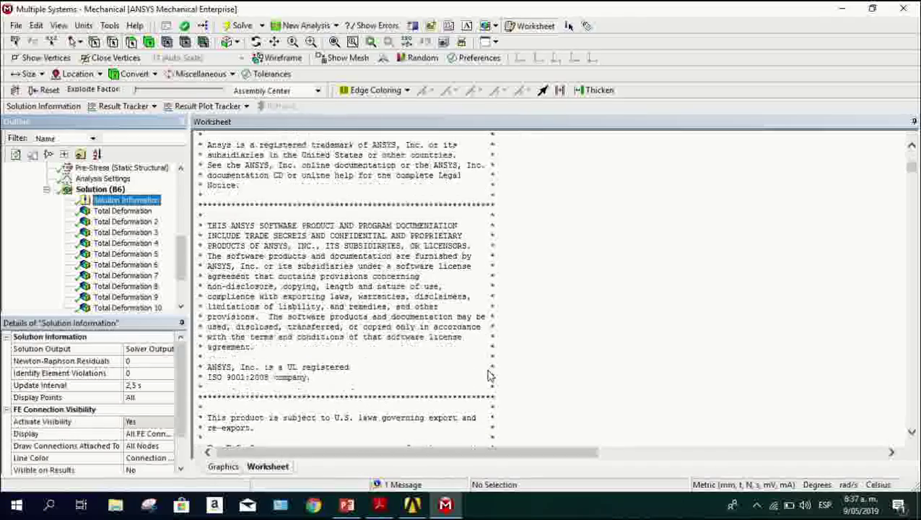
scroll(487, 371, down, 20)
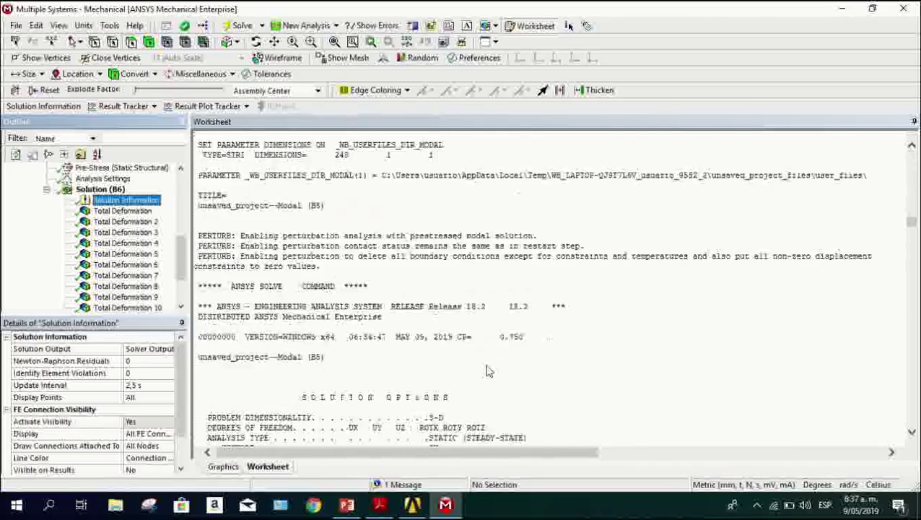
scroll(487, 371, up, 10)
scroll(486, 372, down, 20)
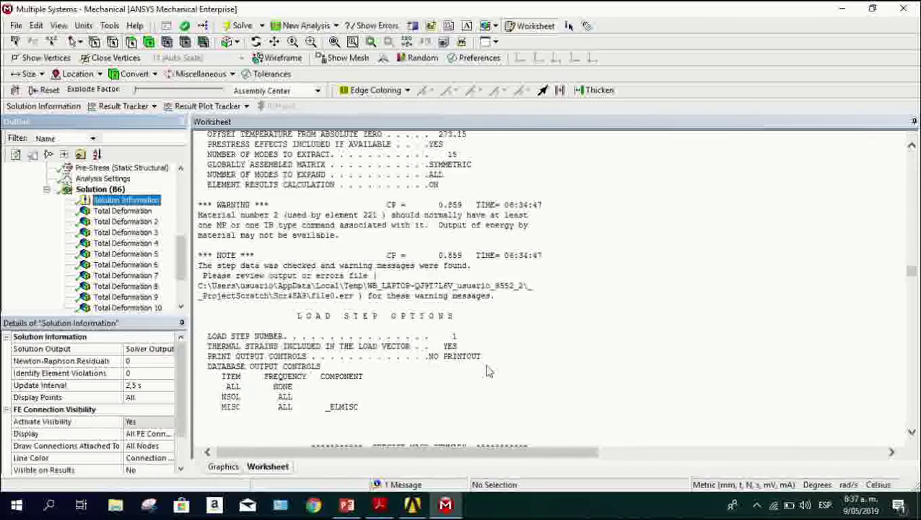
scroll(487, 366, down, 20)
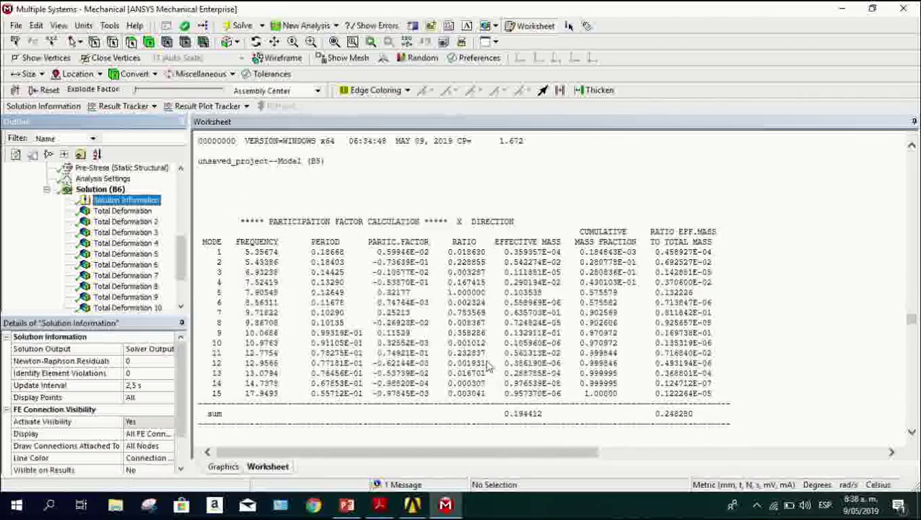
scroll(487, 364, up, 5)
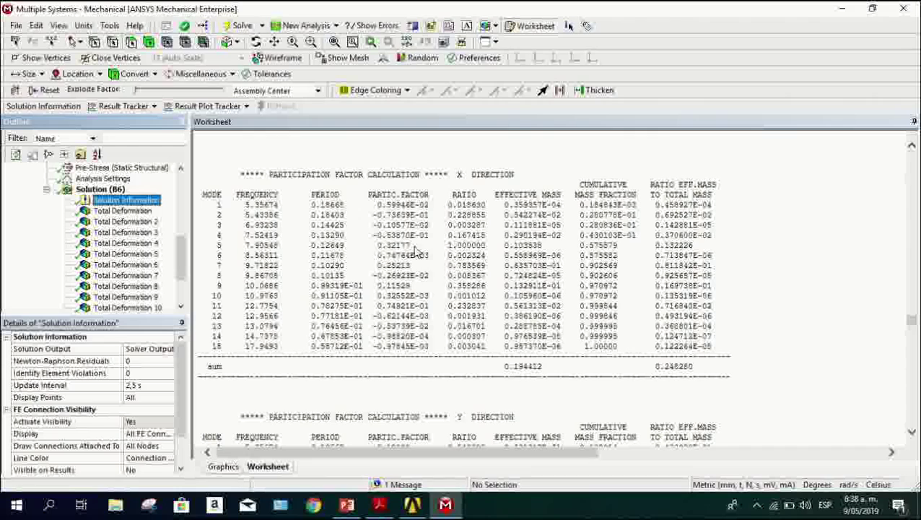
Animate the mode 5 and mode 6 shapes of the truss, and stop the playback.
click(130, 258)
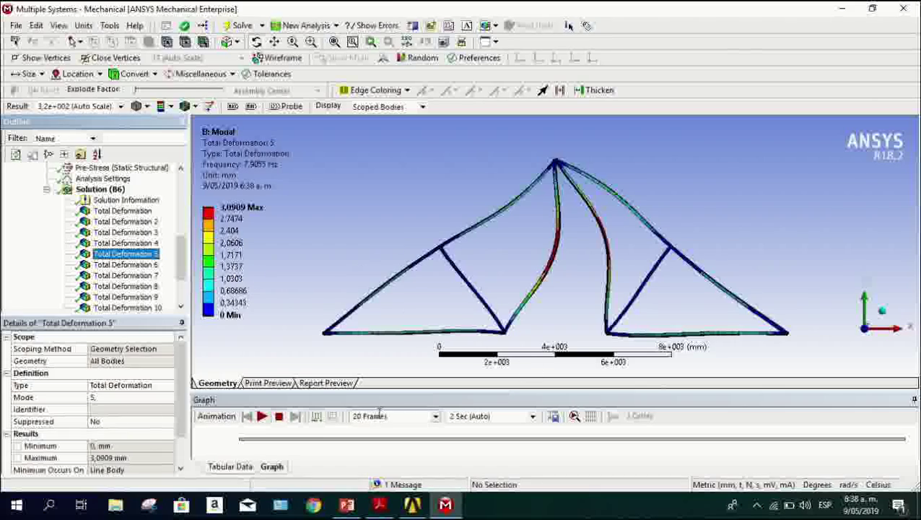
click(262, 417)
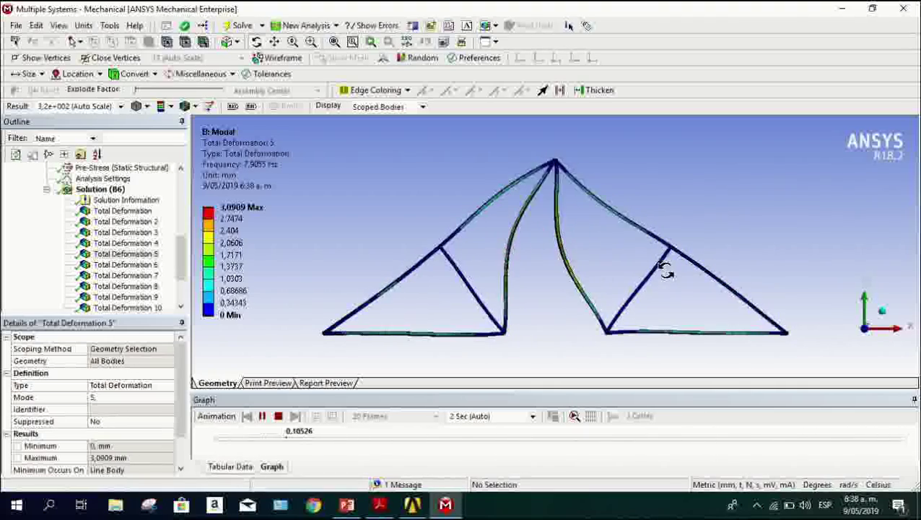
click(123, 212)
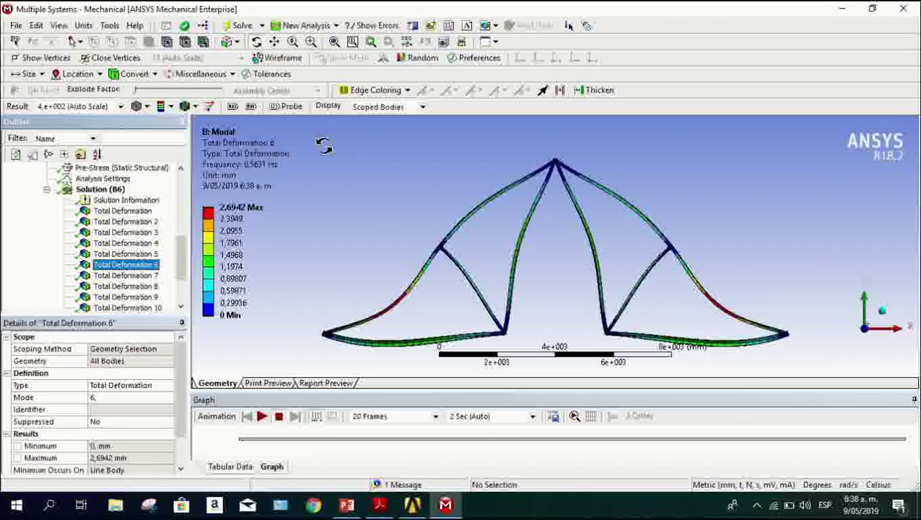
click(261, 416)
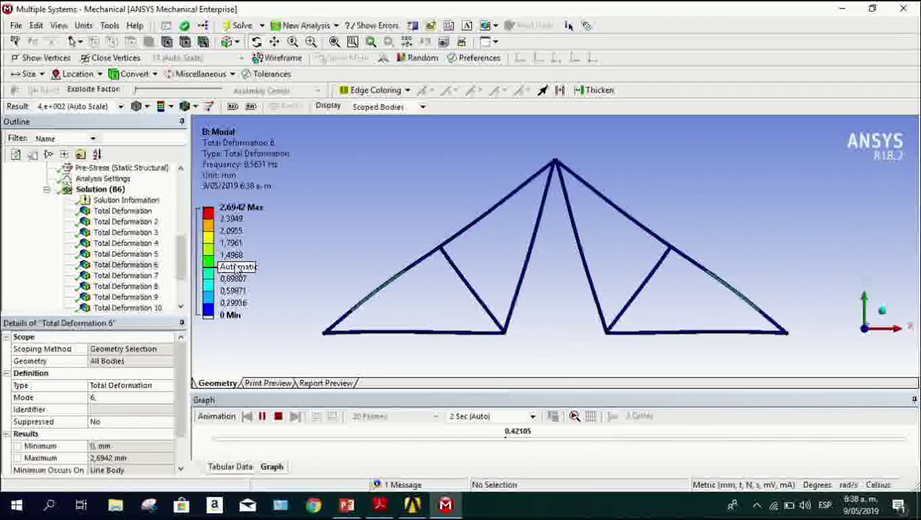
click(278, 417)
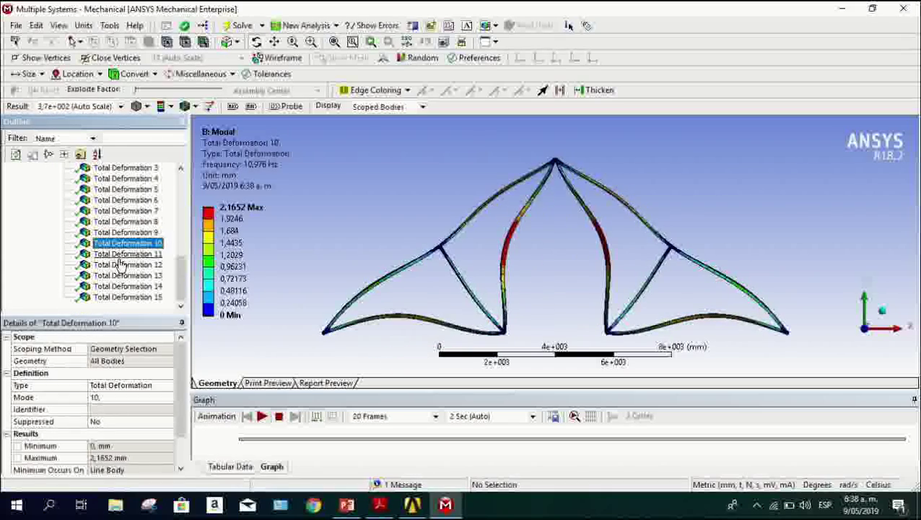
Animate the mode 14 shape, and play the first mode's deformation for comparison.
click(262, 416)
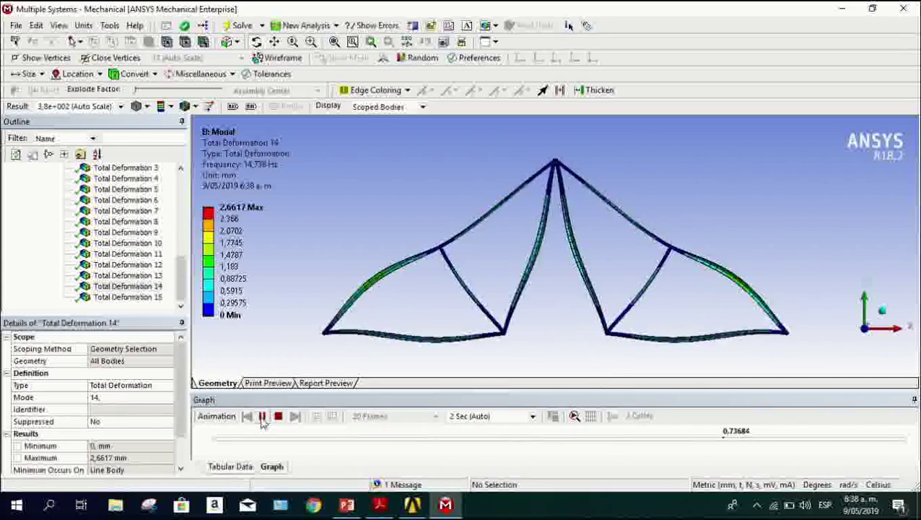
click(262, 418)
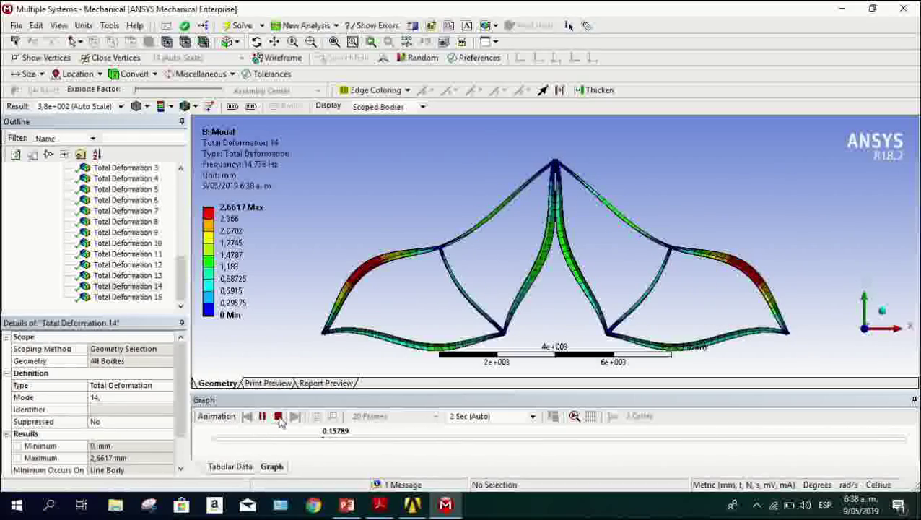
click(127, 265)
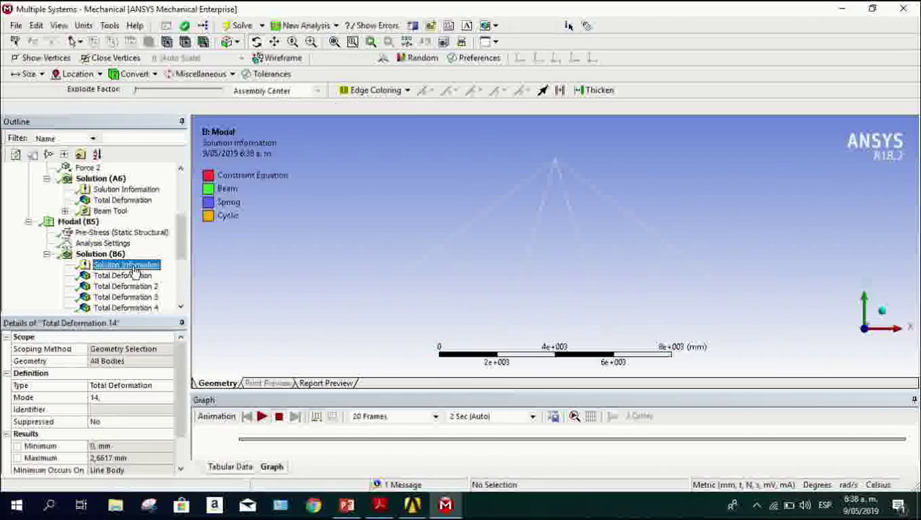
click(123, 275)
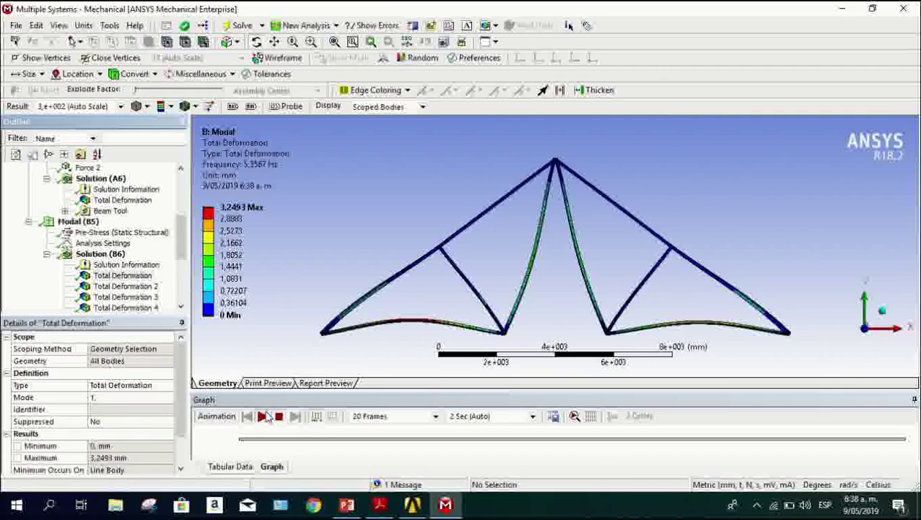
click(263, 417)
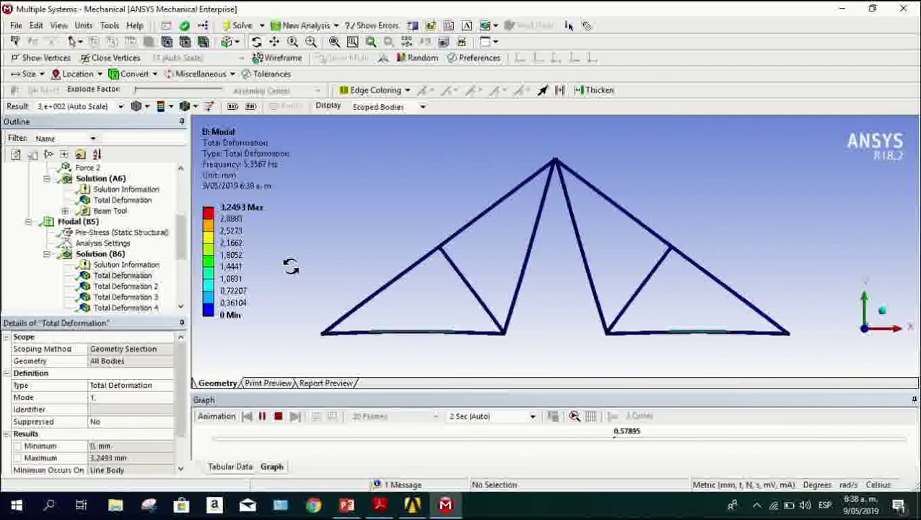
Reopen the modal solver output at the X-direction participation factor calculation.
click(107, 267)
scroll(365, 278, down, 10)
scroll(375, 261, down, 20)
scroll(375, 261, down, 20)
scroll(375, 261, down, 20)
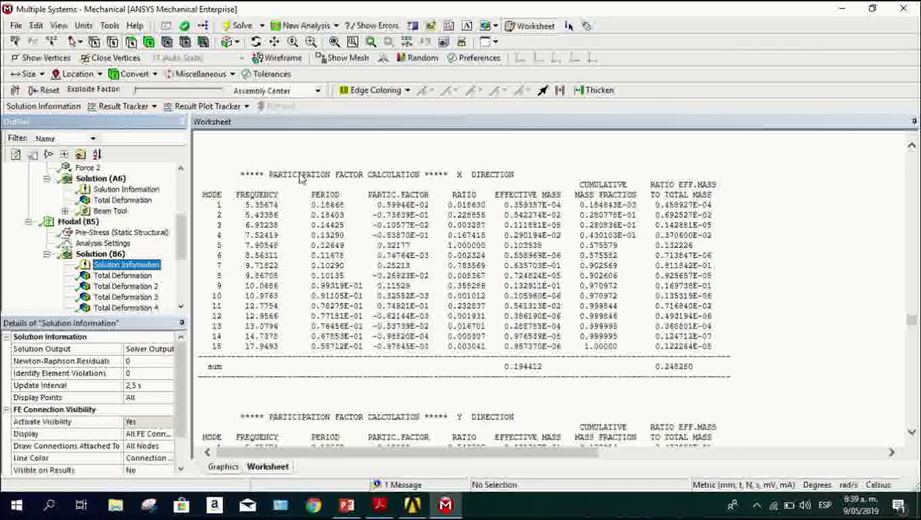
Compare the participation factors and effective-to-total mass ratios in the X, Y and Z direction tables.
scroll(352, 311, down, 3)
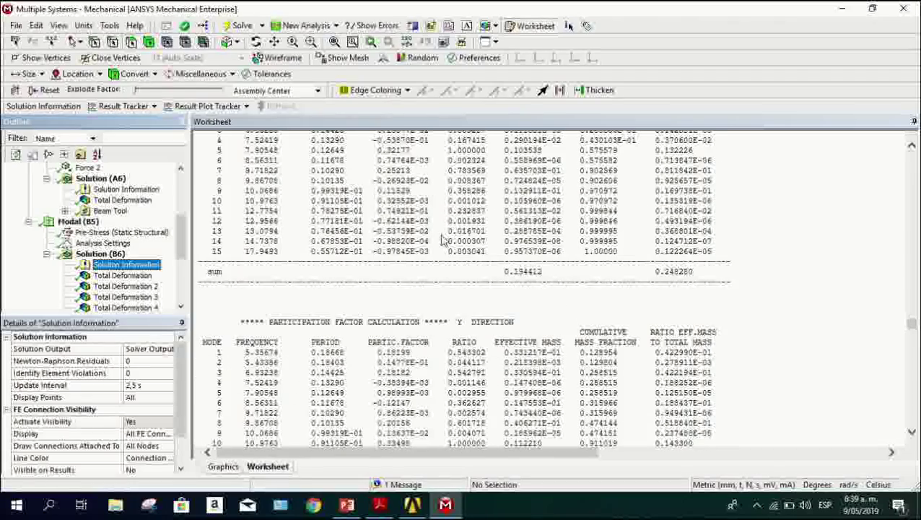
scroll(464, 321, down, 7)
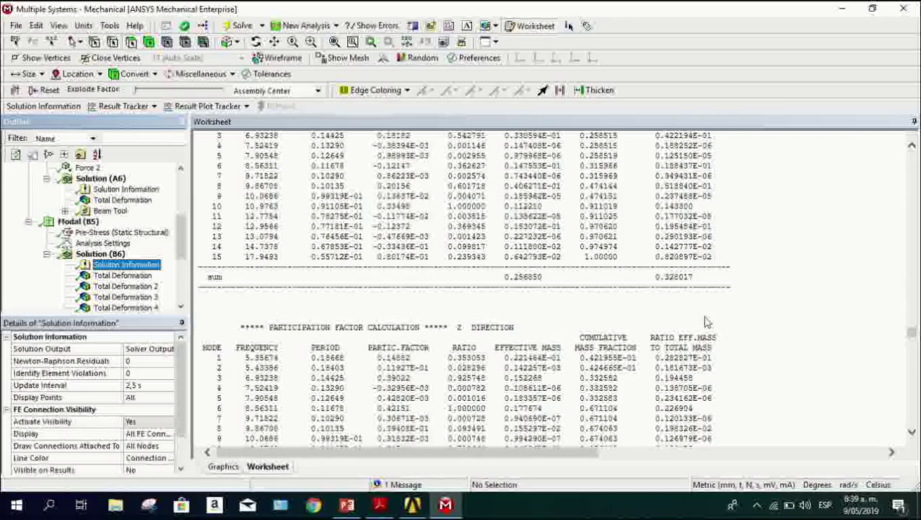
scroll(808, 384, up, 5)
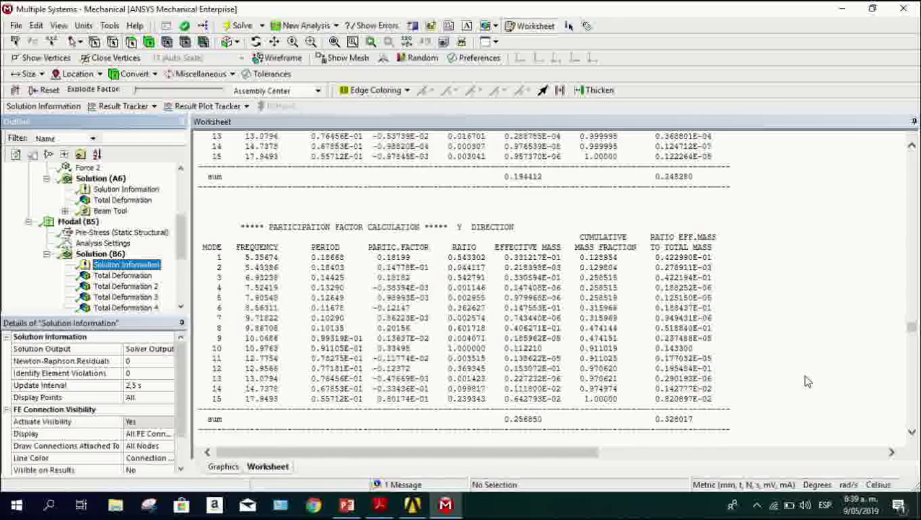
scroll(808, 381, up, 3)
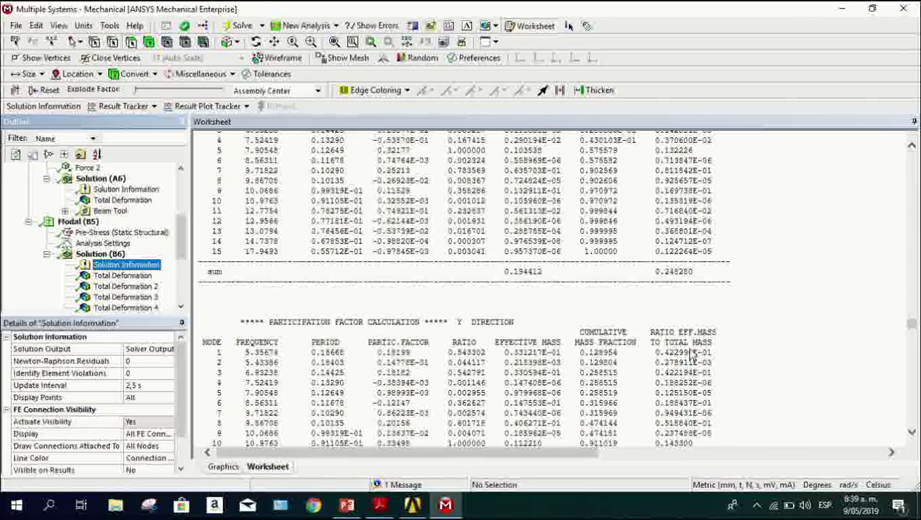
scroll(349, 182, up, 5)
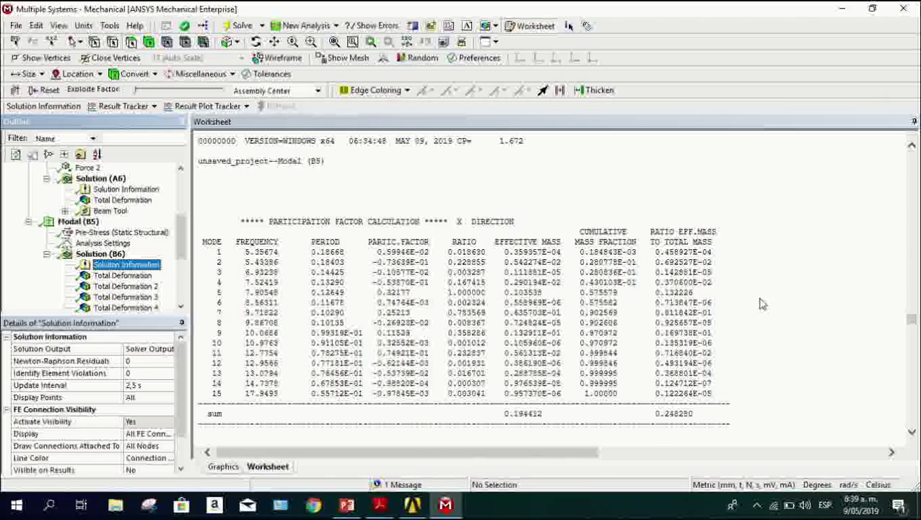
scroll(758, 329, down, 6)
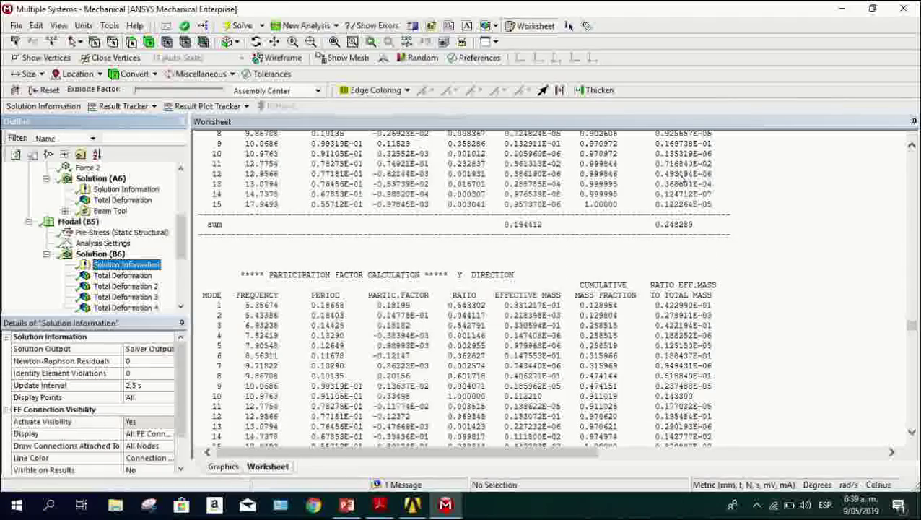
scroll(756, 231, down, 5)
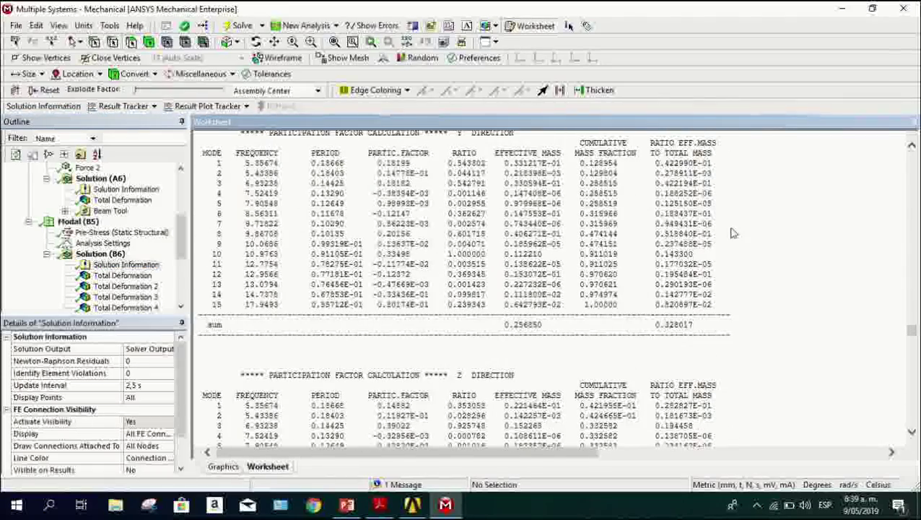
Compare the summed effective-to-total mass ratios in the X and Y direction participation factor tables.
scroll(732, 233, up, 2)
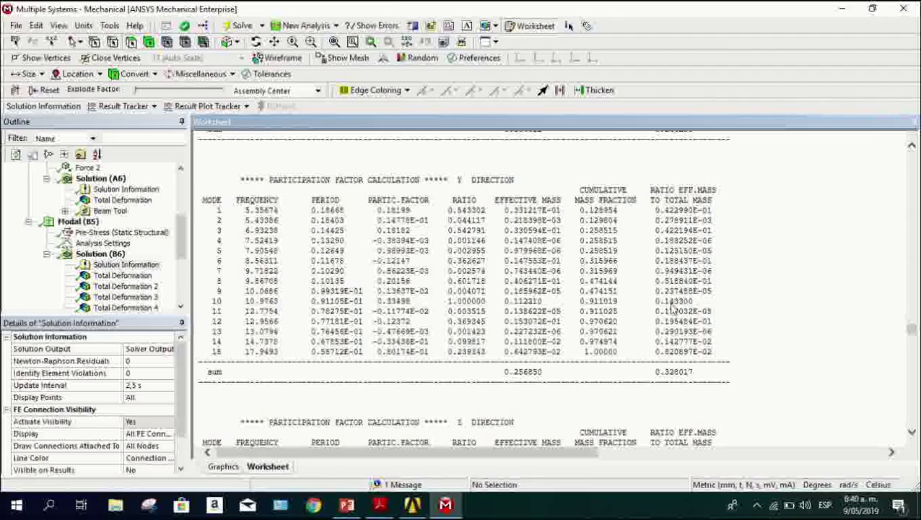
scroll(631, 294, down, 3)
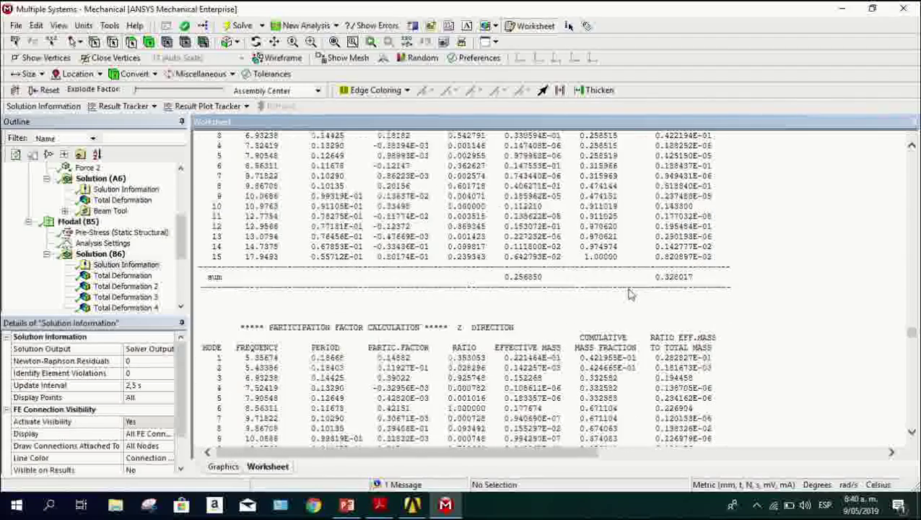
scroll(650, 339, up, 3)
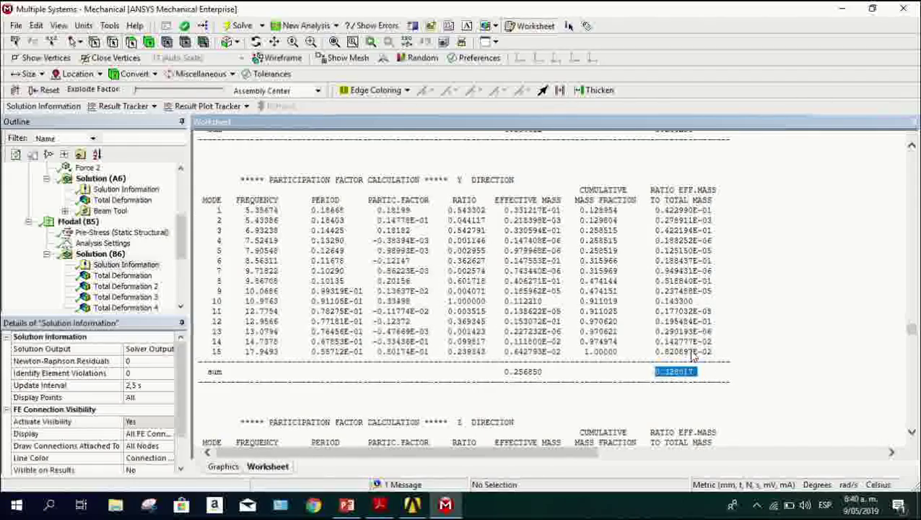
scroll(691, 359, up, 8)
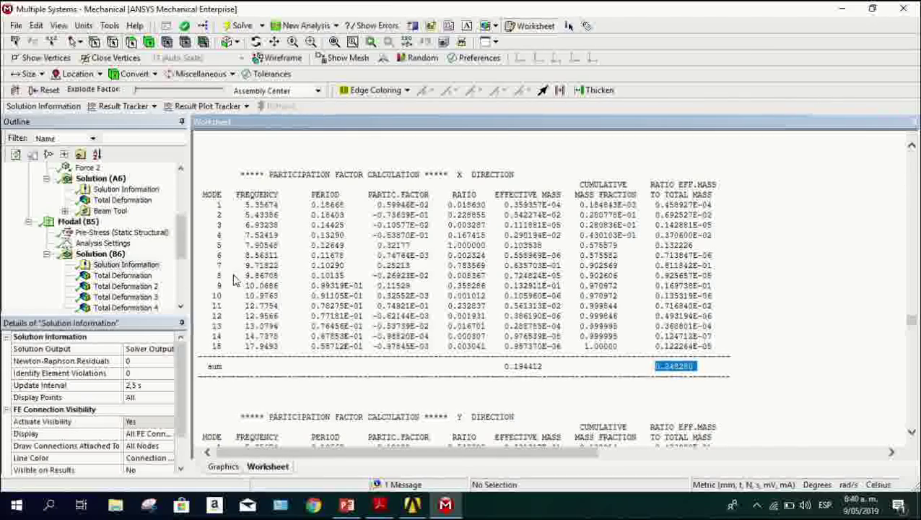
scroll(728, 337, down, 3)
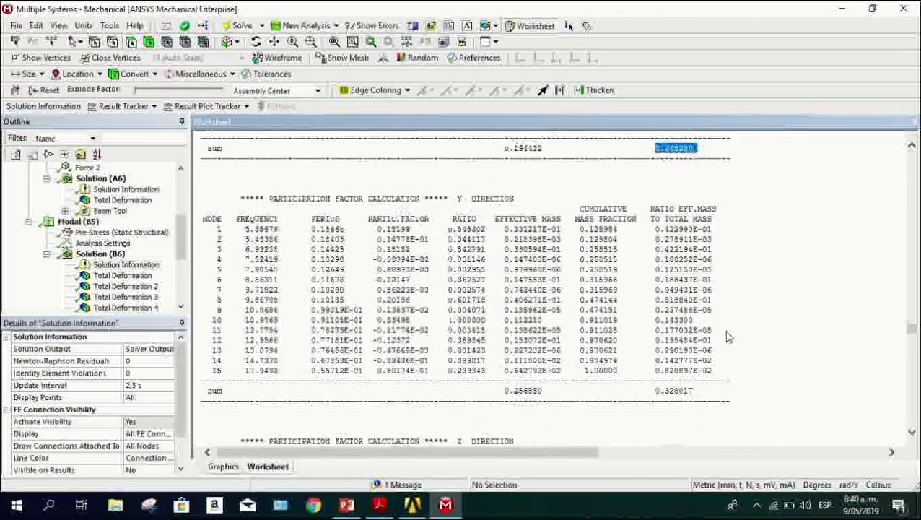
drag(699, 371, 652, 374)
click(687, 368)
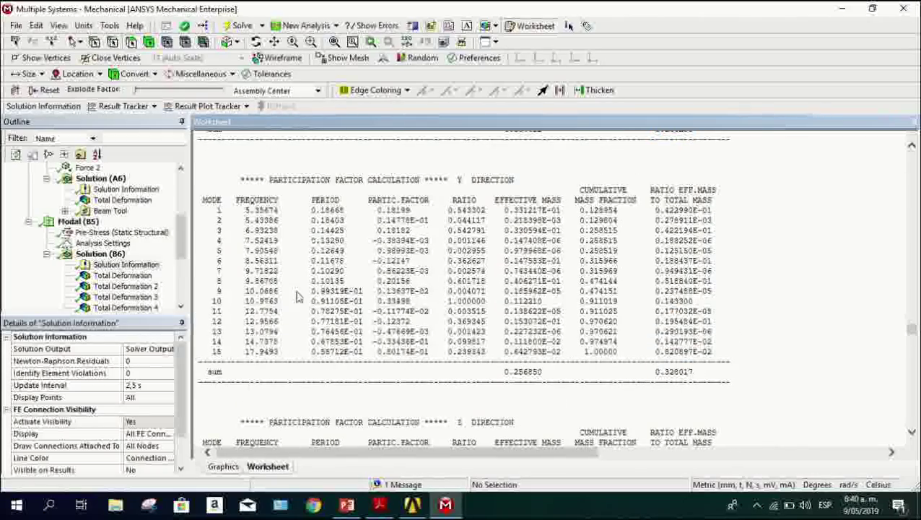
Return to the Workbench project, add a Modal system sharing the static structural engineering data, geometry and model, and open its setup.
click(100, 255)
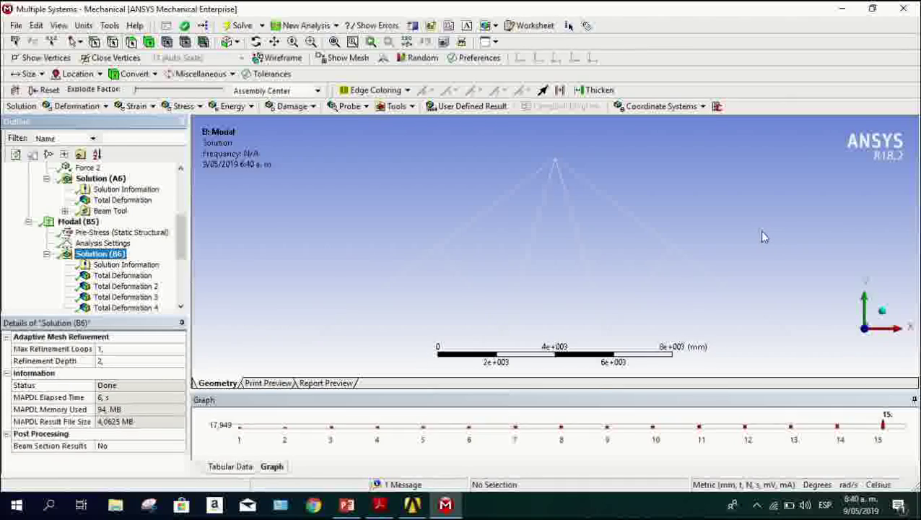
scroll(82, 209, down, 4)
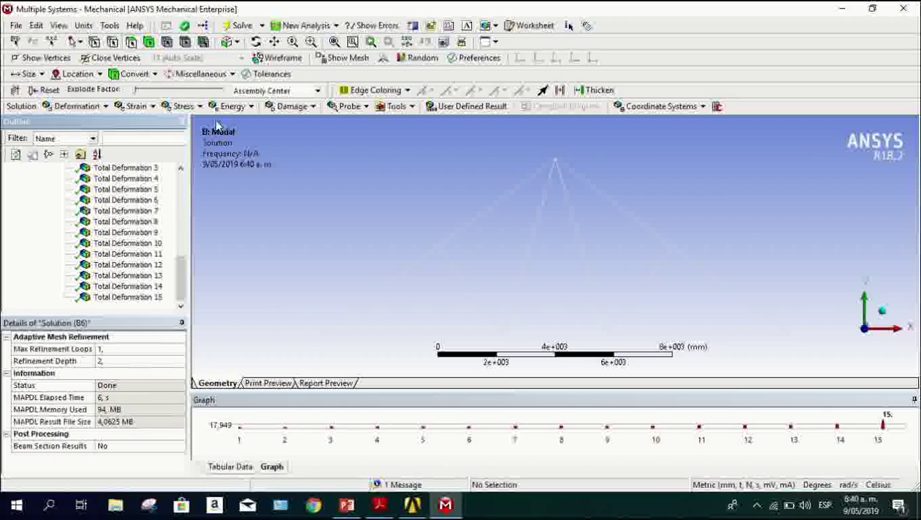
click(908, 10)
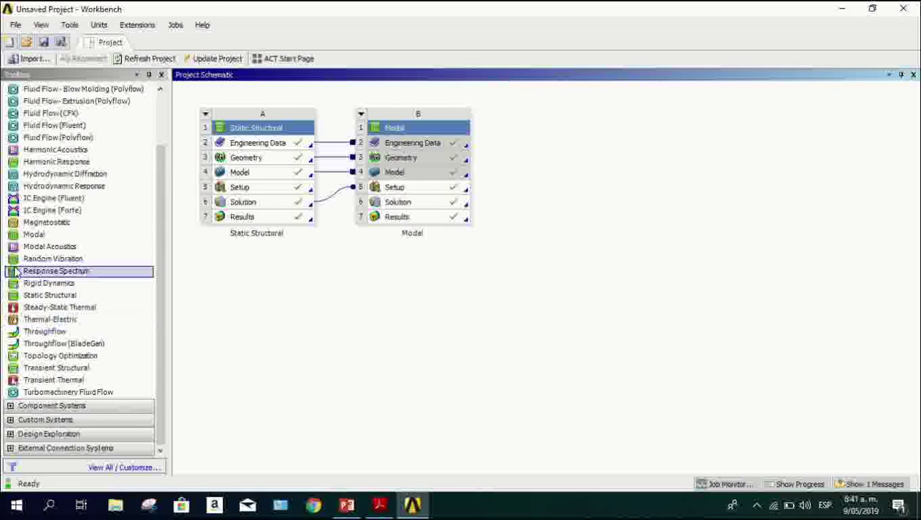
drag(35, 234, 277, 179)
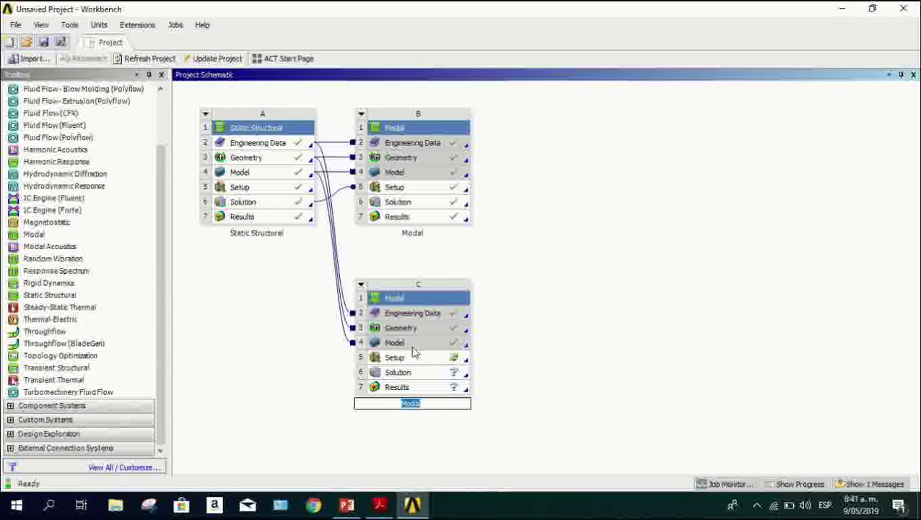
double_click(416, 359)
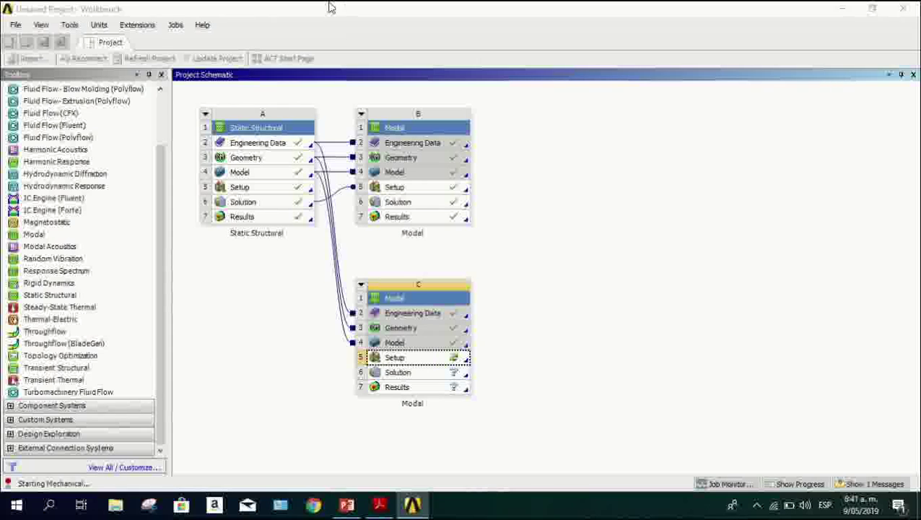
mouse_move(374, 5)
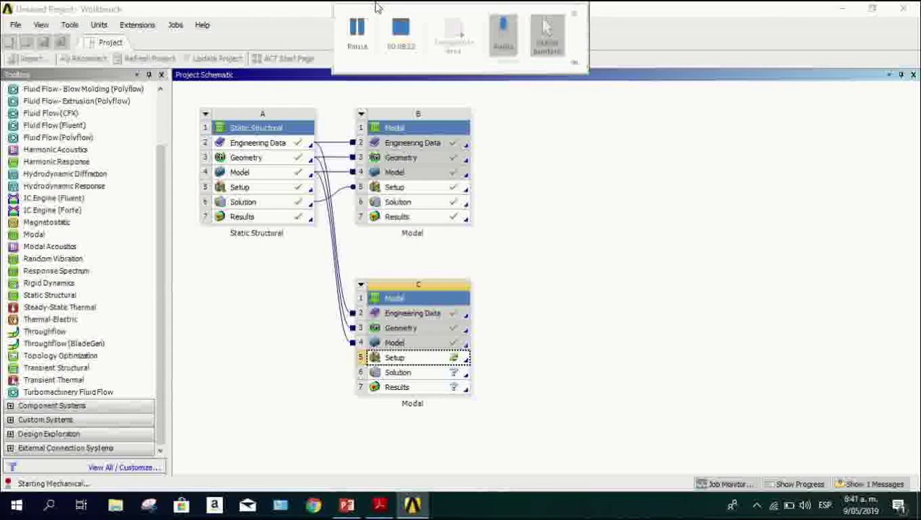
click(356, 39)
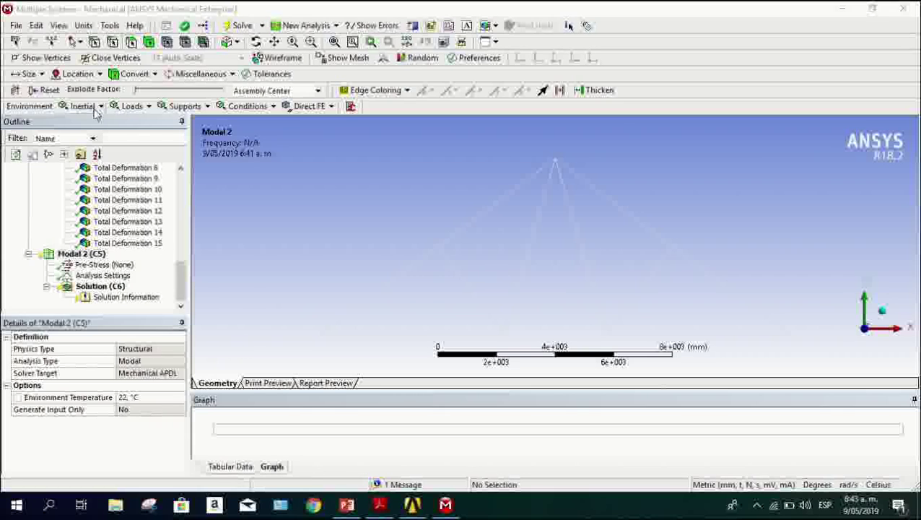
Add a displacement support to the new modal analysis on the vertex at the truss's lower-left end.
click(200, 107)
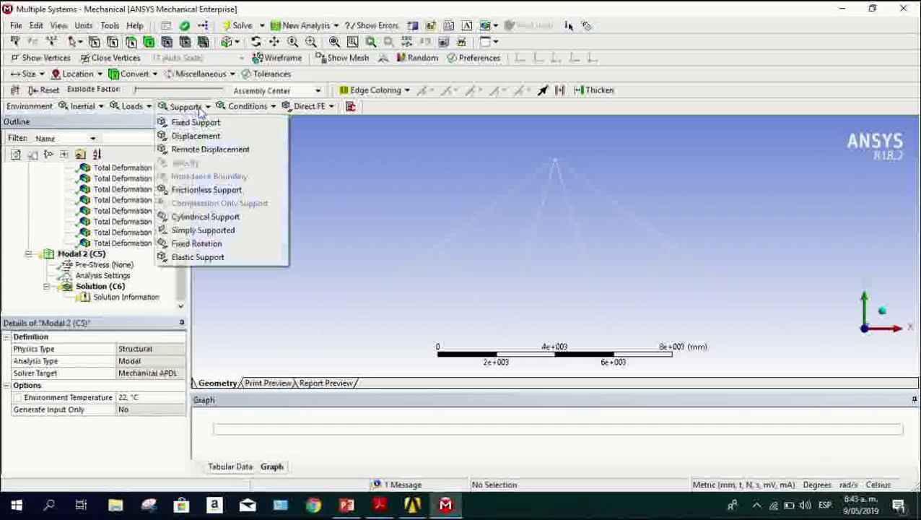
click(227, 137)
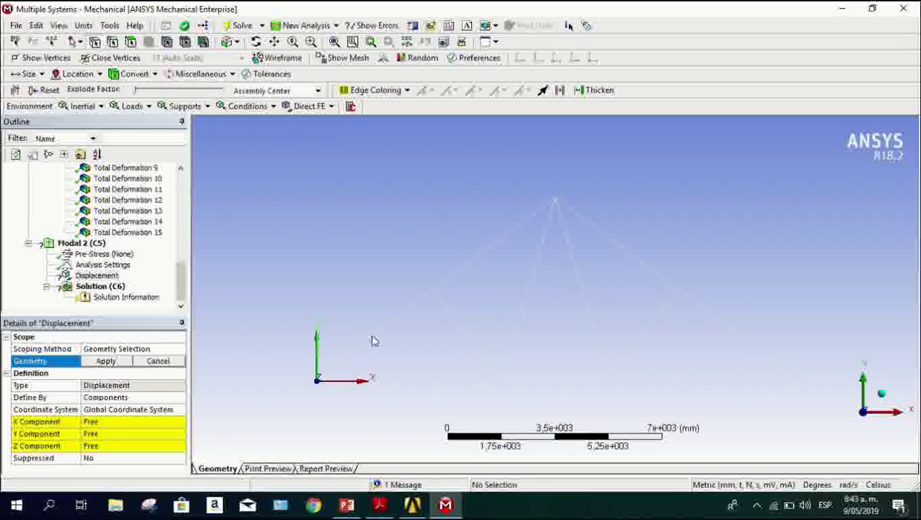
scroll(343, 361, down, 2)
scroll(416, 388, up, 1)
scroll(366, 403, up, 2)
mouse_move(366, 402)
ctrl+middle_down()
mouse_move(379, 392)
mouse_move(366, 391)
ctrl+middle_up()
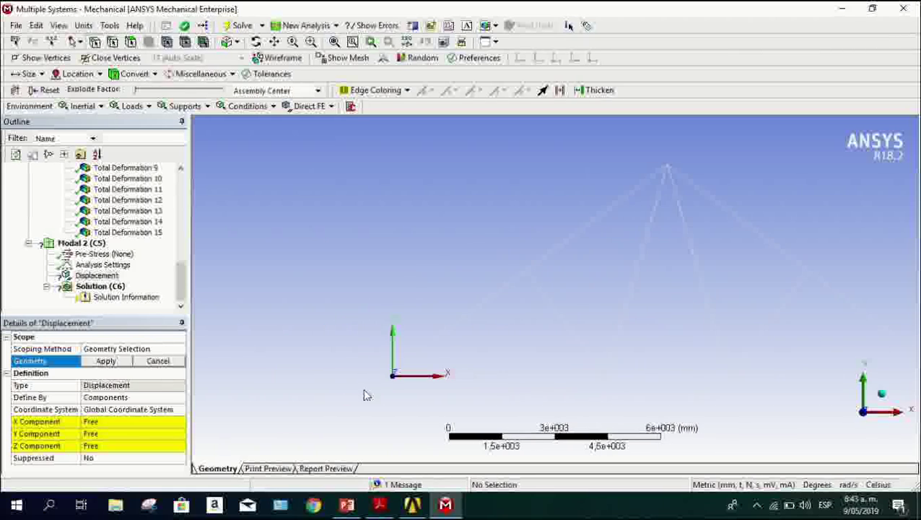
click(386, 390)
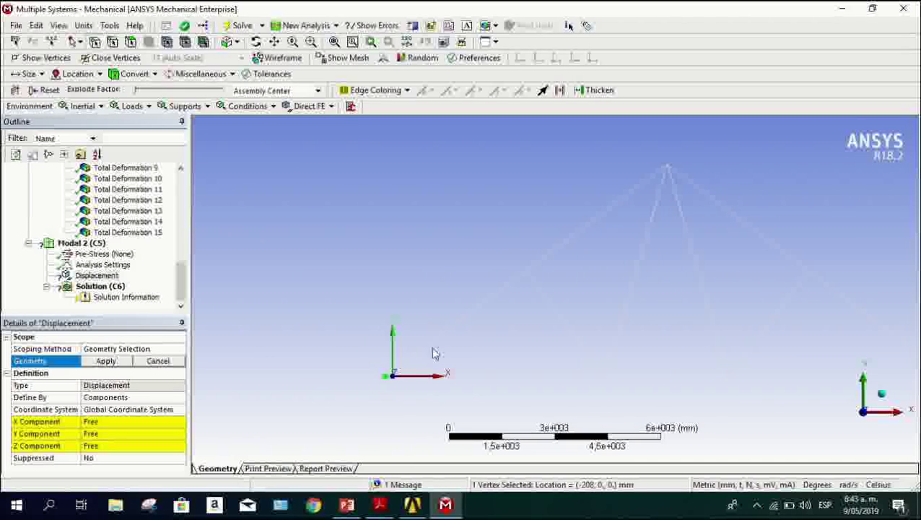
click(106, 360)
Set the X, Y and Z components of the lower-left displacement support to 0 mm.
click(119, 423)
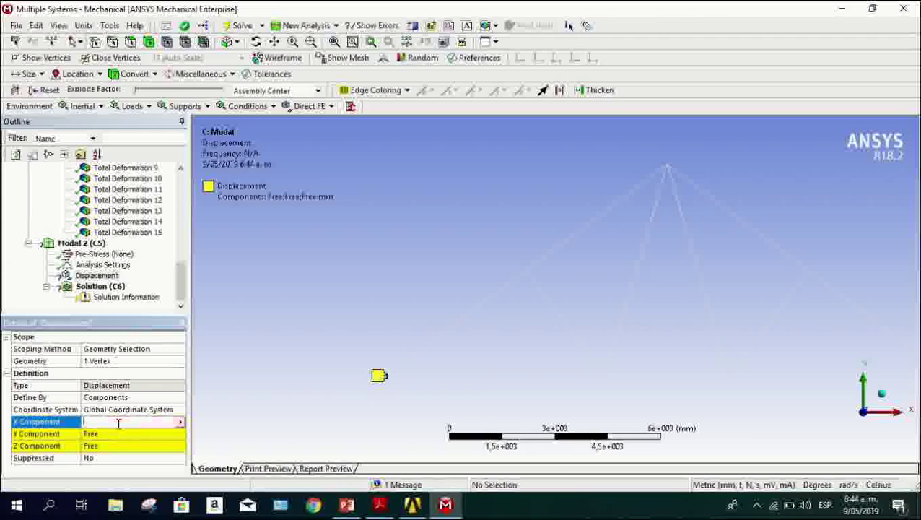
text(0)
key(Return)
click(113, 434)
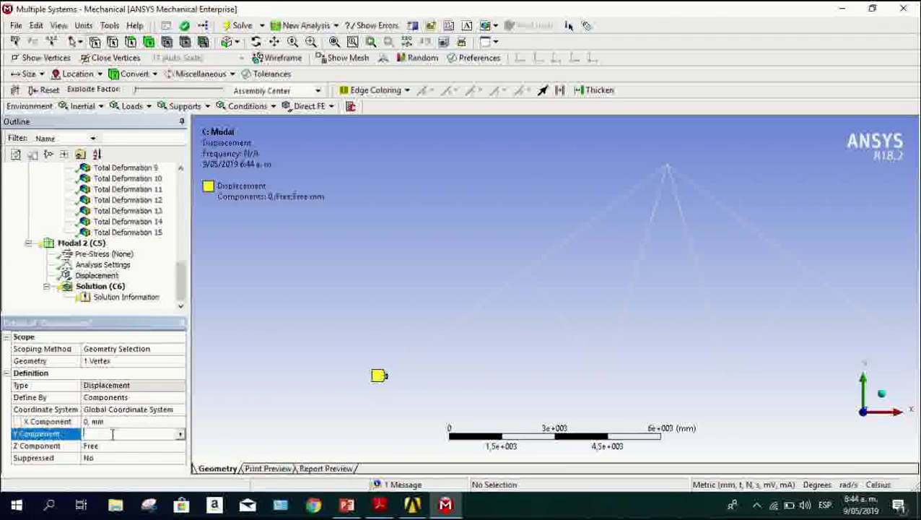
text(0)
key(Return)
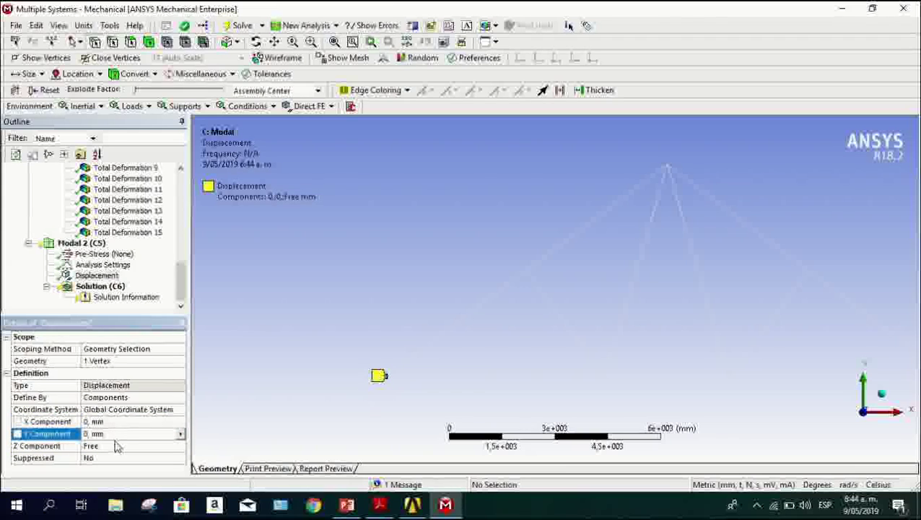
click(116, 446)
text(0)
key(Return)
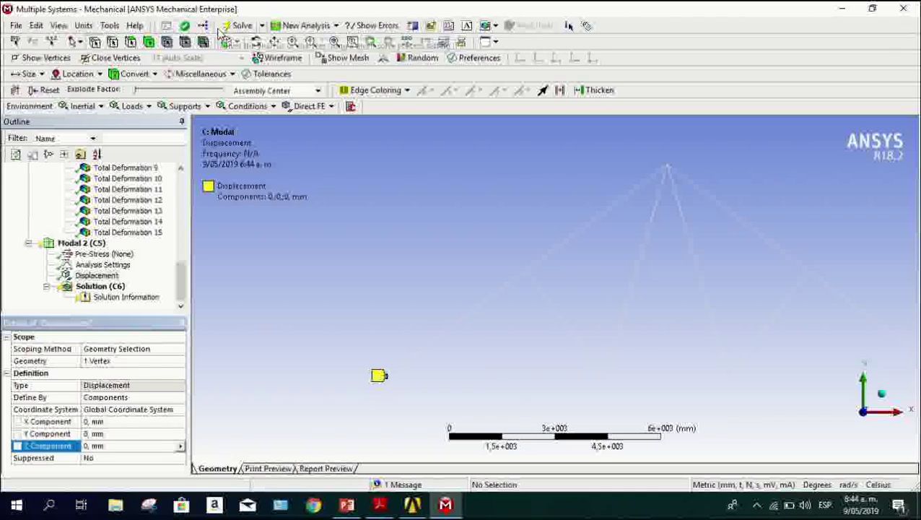
Add a second displacement support on the vertex at the truss's lower-right end.
click(179, 107)
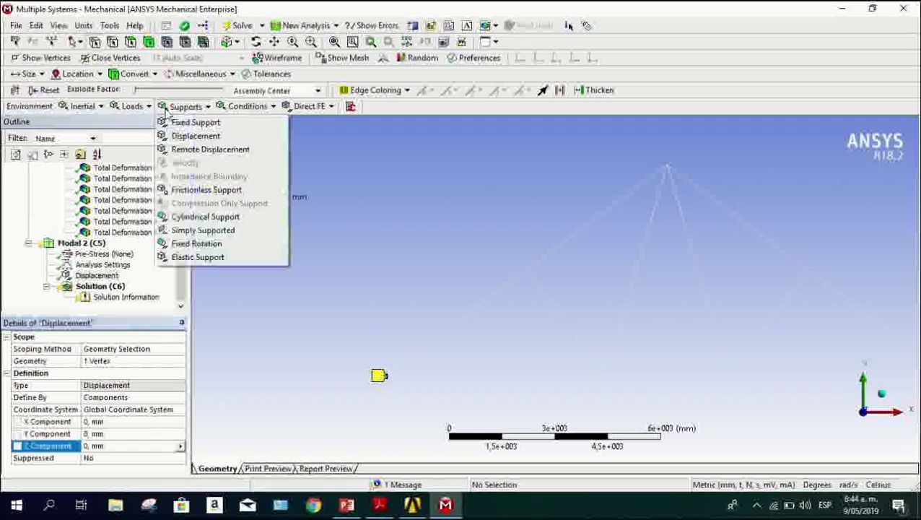
click(196, 136)
ctrl+middle_drag(749, 362, 547, 341)
click(745, 354)
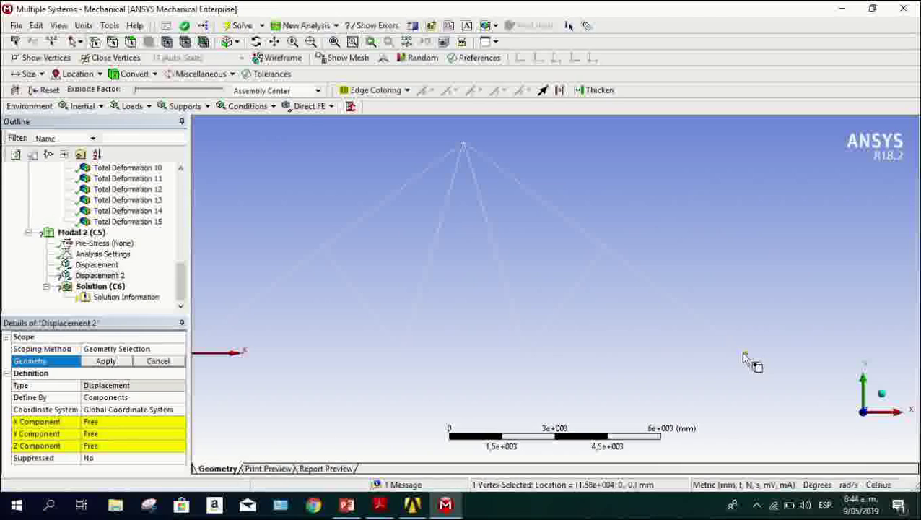
click(116, 361)
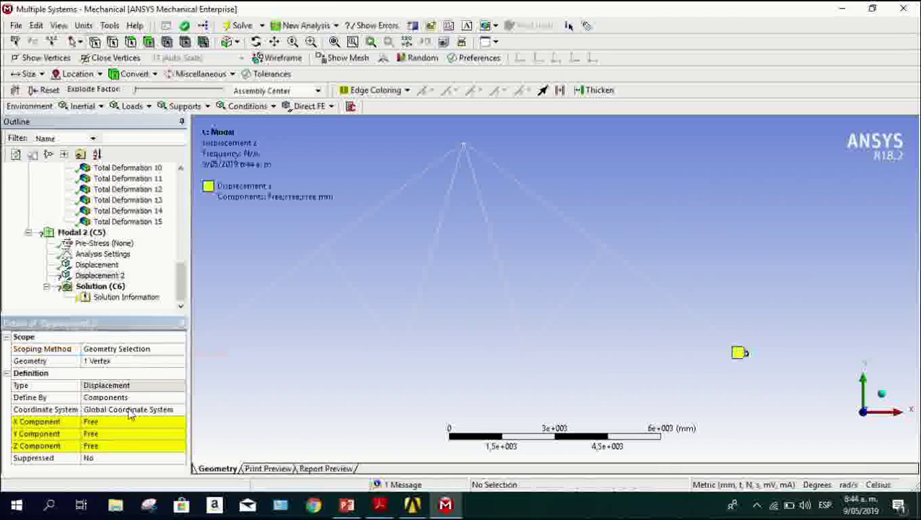
Set the X, Y and Z components of the lower-right displacement support to 0 mm.
click(133, 422)
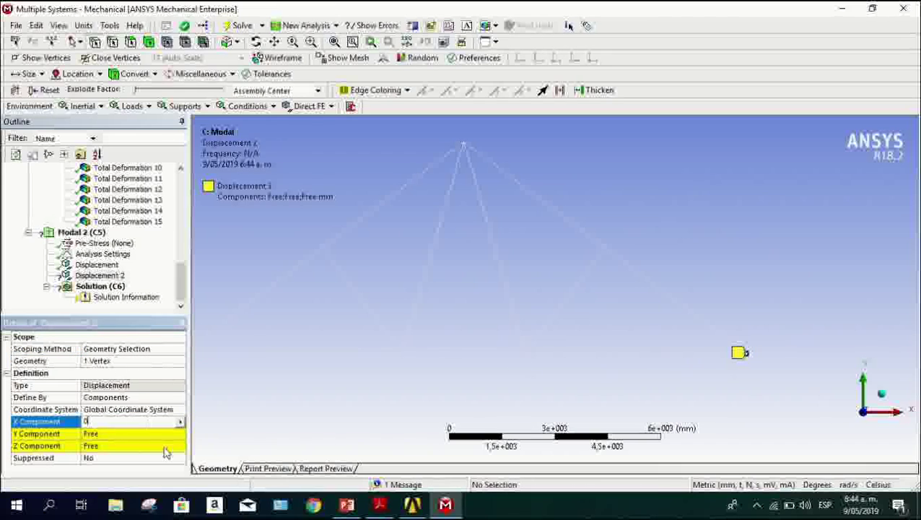
text(0)
click(150, 435)
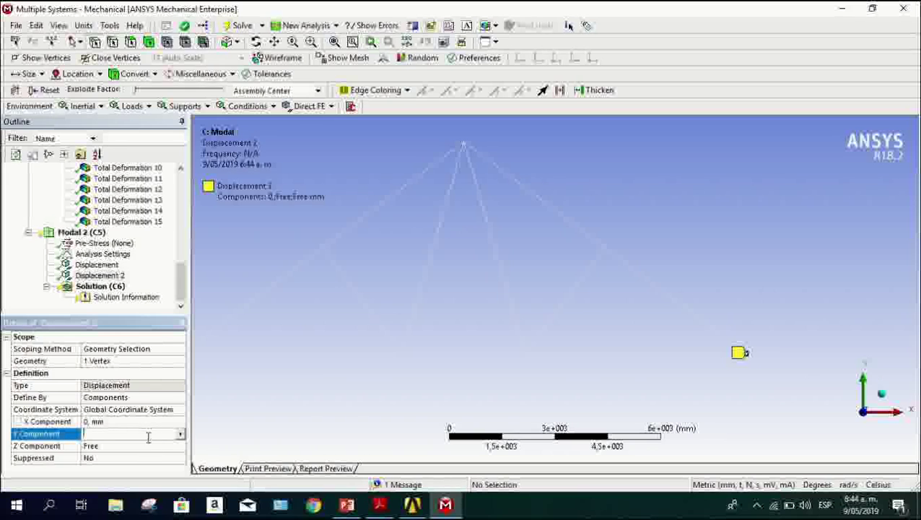
key(Return)
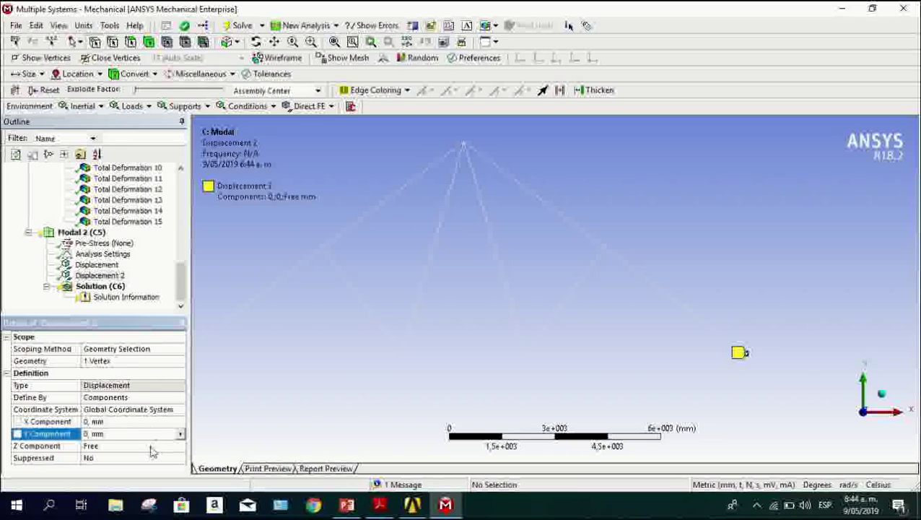
text(0)
key(Return)
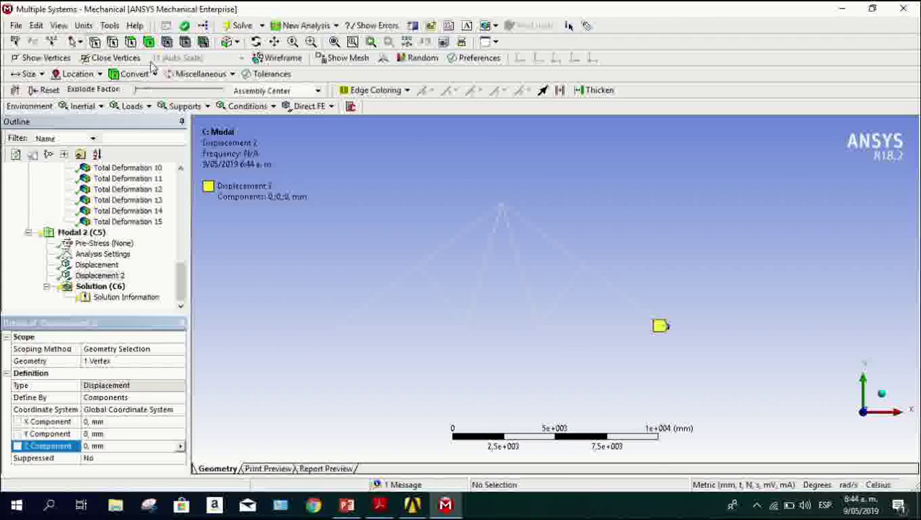
Add a third displacement on all seven truss vertices with the Z component at 0 mm and X and Y left free.
click(185, 107)
click(211, 137)
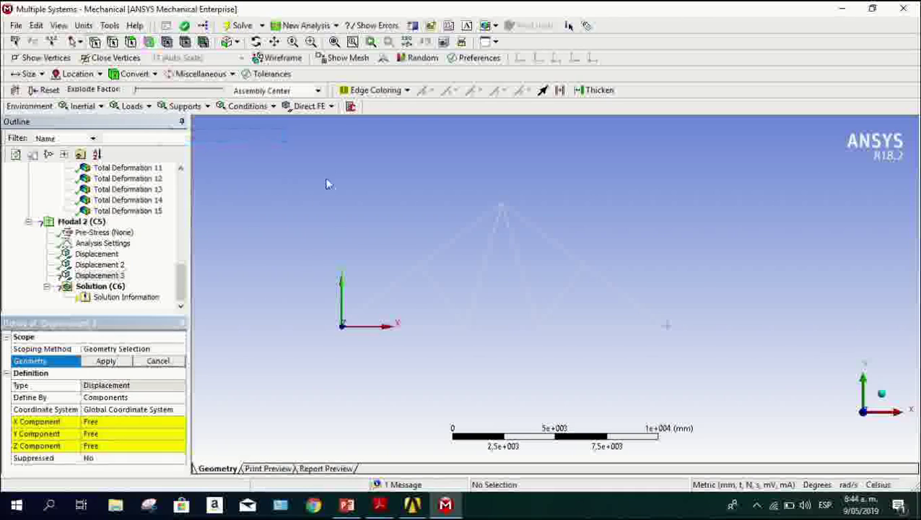
click(420, 268)
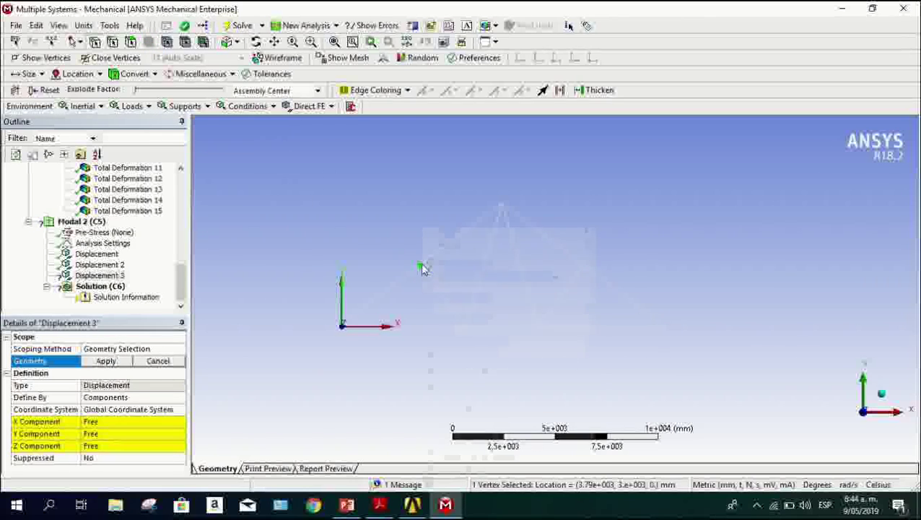
right_click(421, 266)
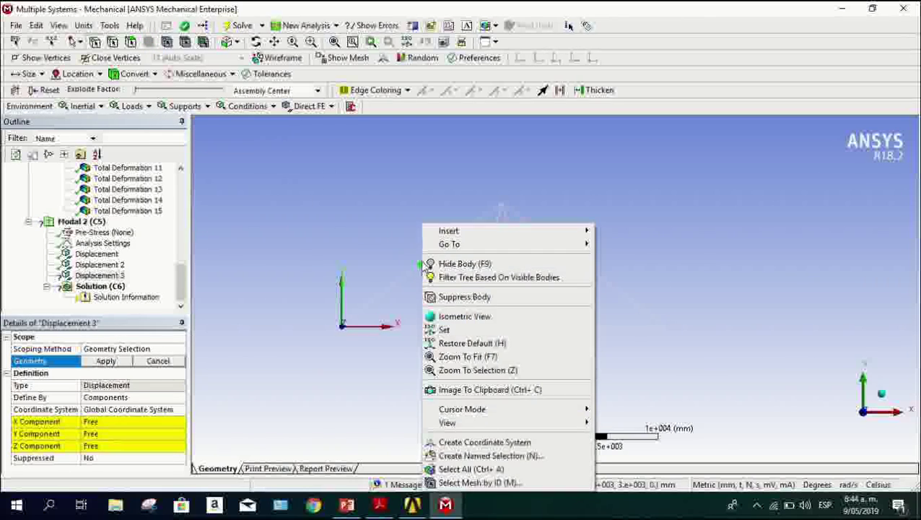
click(470, 468)
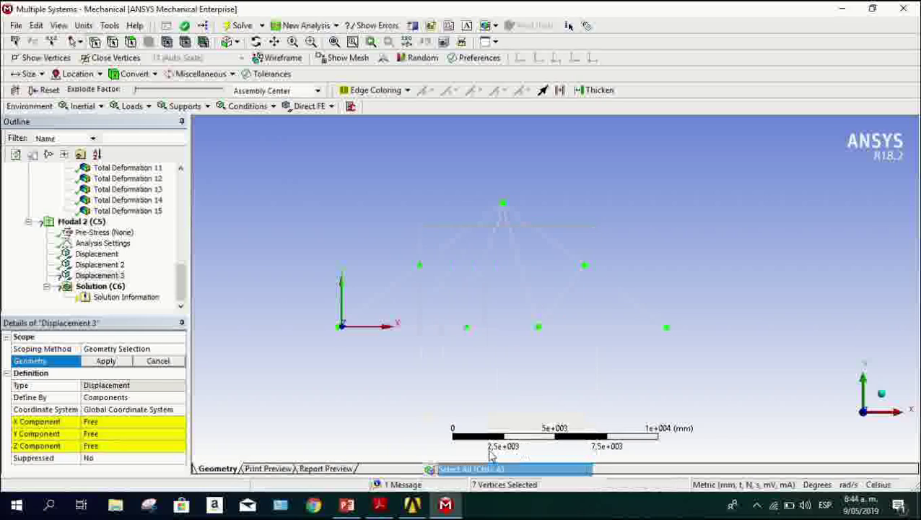
click(105, 363)
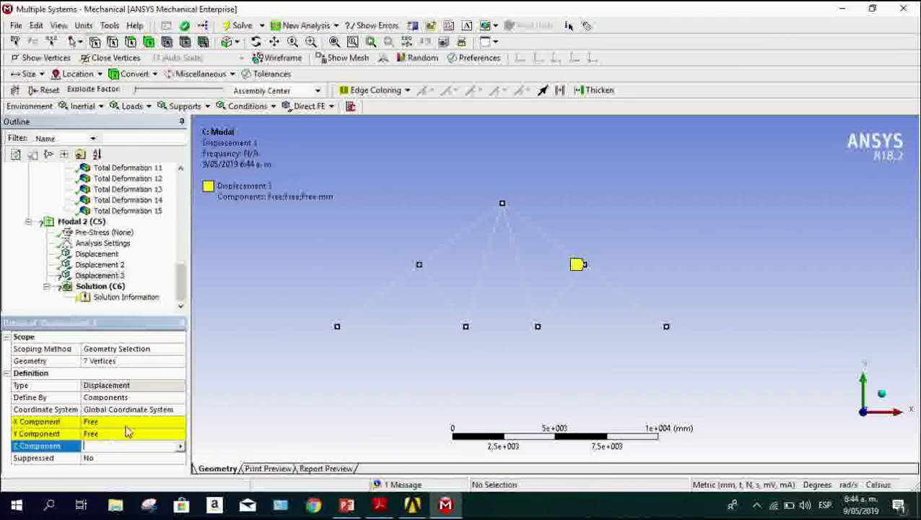
click(336, 284)
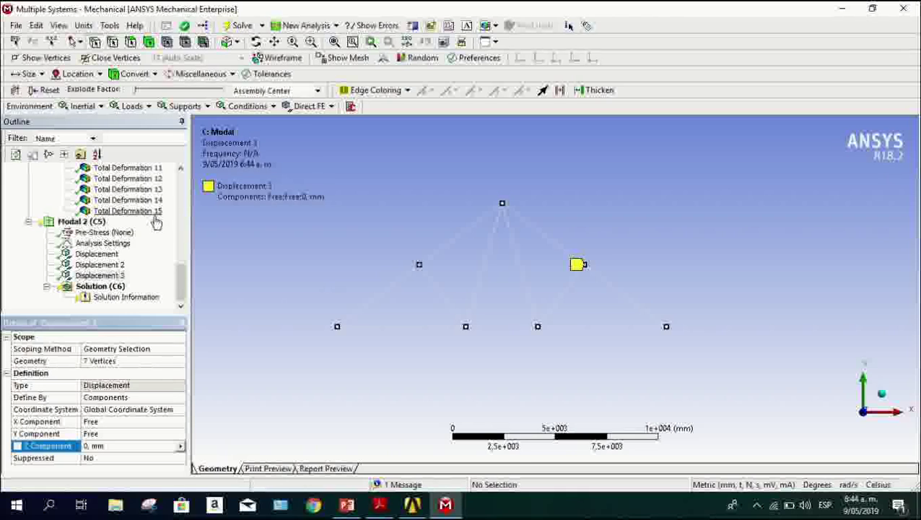
Set the maximum number of modes to find to 15 in the second modal analysis settings.
click(115, 244)
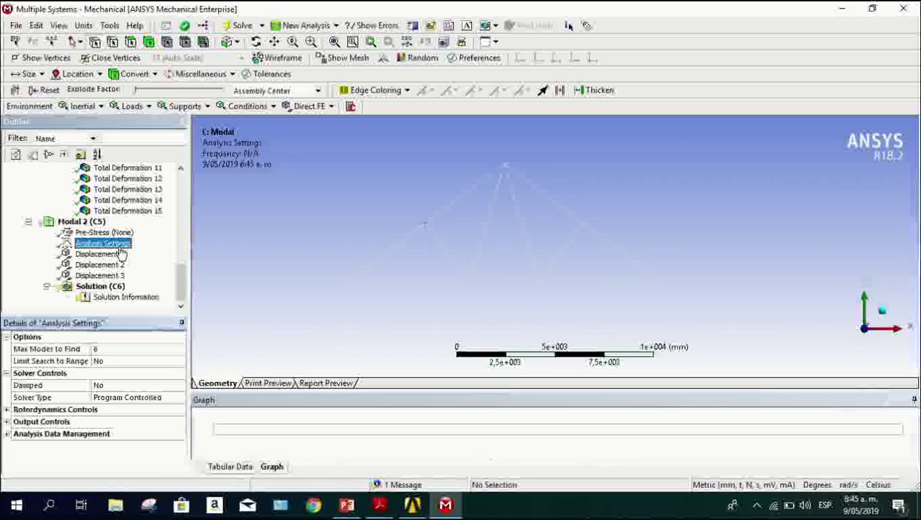
click(120, 351)
click(166, 350)
double_click(166, 350)
double_click(166, 349)
click(166, 350)
click(165, 350)
click(165, 350)
click(165, 350)
click(165, 350)
click(127, 349)
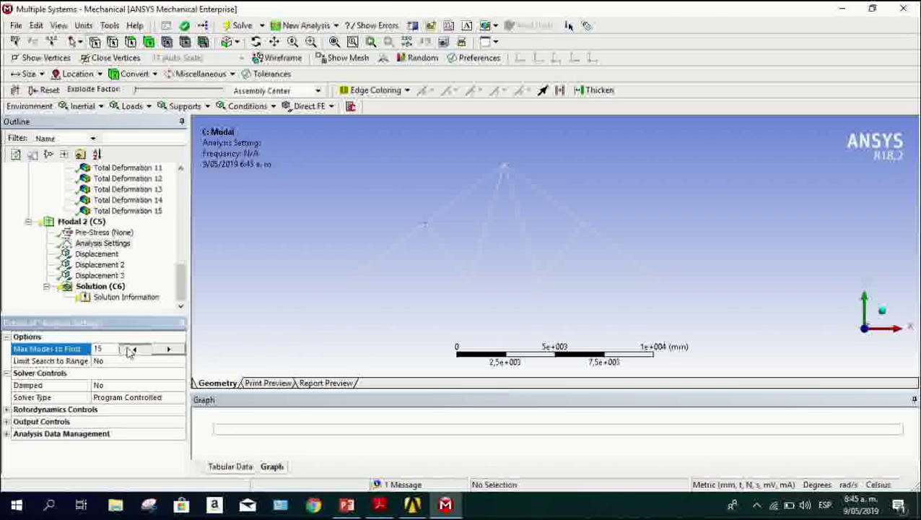
Try to solve the second modal analysis, retrying from its solution branch, and check the messages.
click(242, 25)
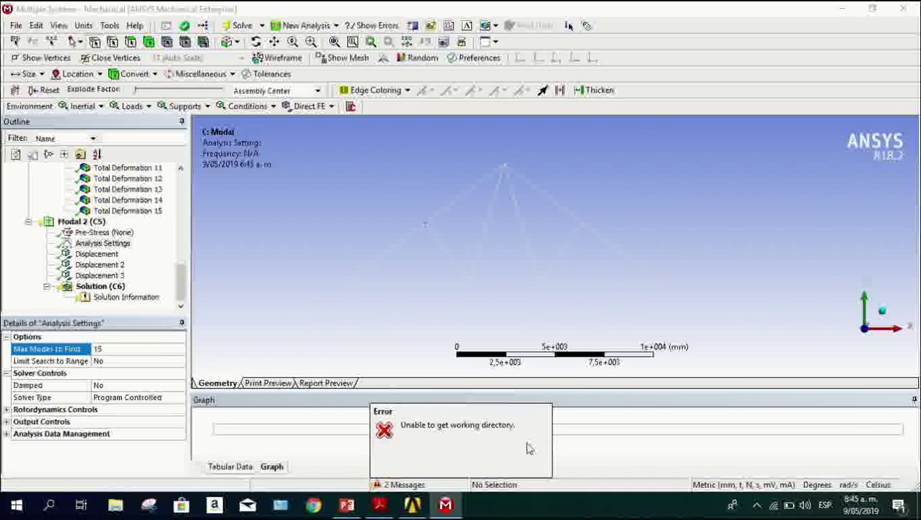
click(97, 302)
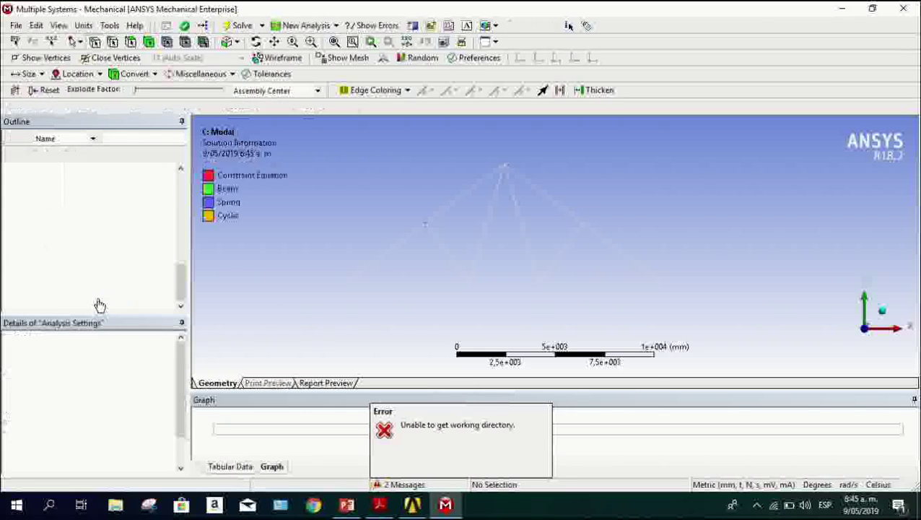
click(119, 286)
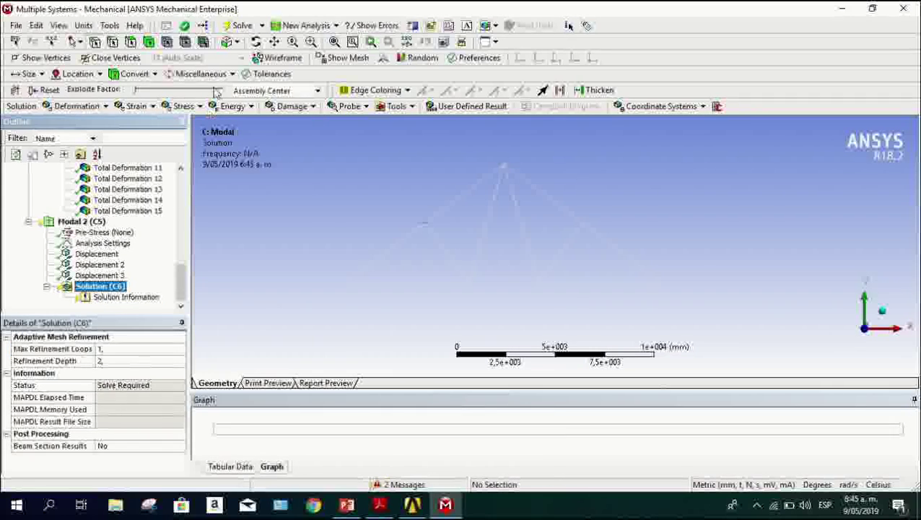
click(244, 25)
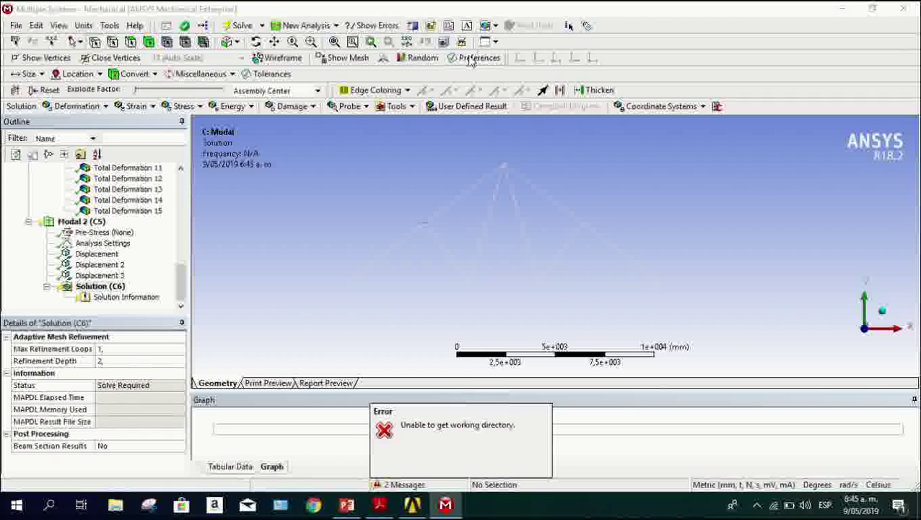
click(402, 485)
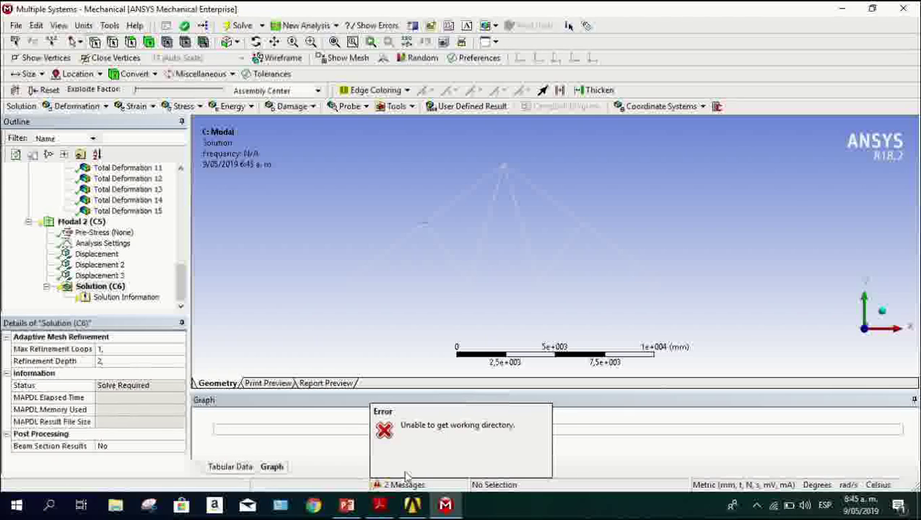
mouse_move(366, 41)
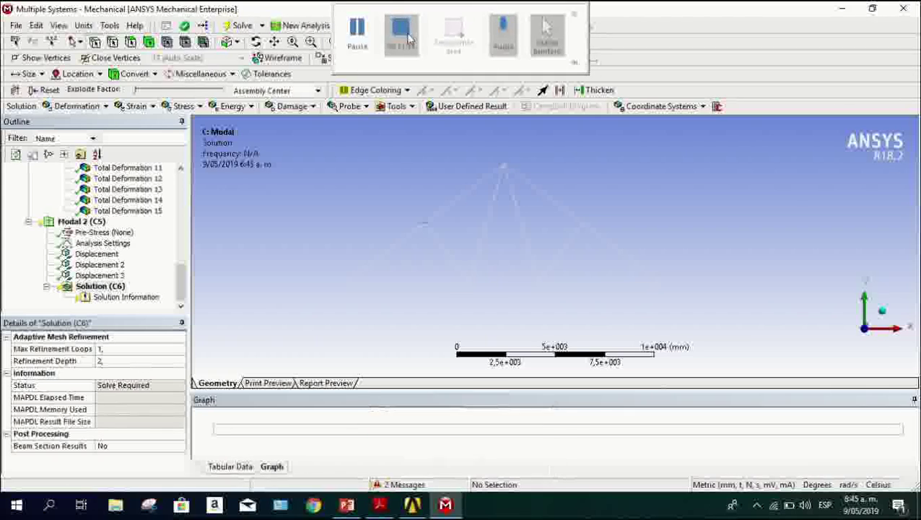
click(358, 37)
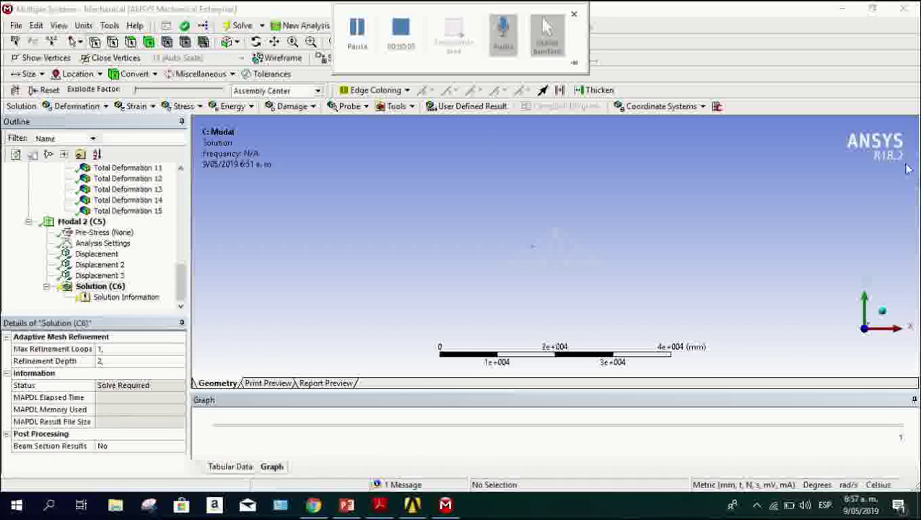
Solve the second modal analysis from its solution branch.
scroll(573, 288, down, 2)
scroll(489, 256, up, 8)
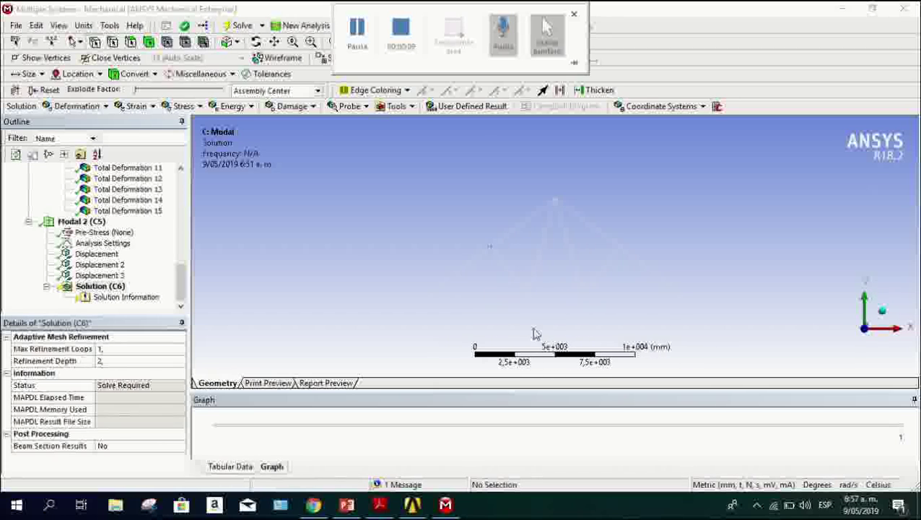
ctrl+middle_drag(535, 329, 486, 270)
ctrl+middle_drag(406, 208, 411, 241)
scroll(422, 266, up, 2)
ctrl+middle_drag(379, 276, 398, 257)
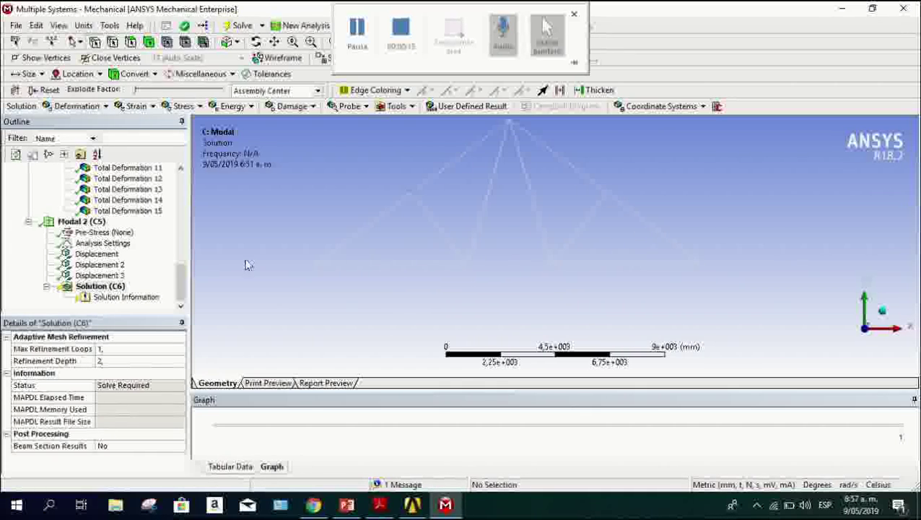
click(107, 287)
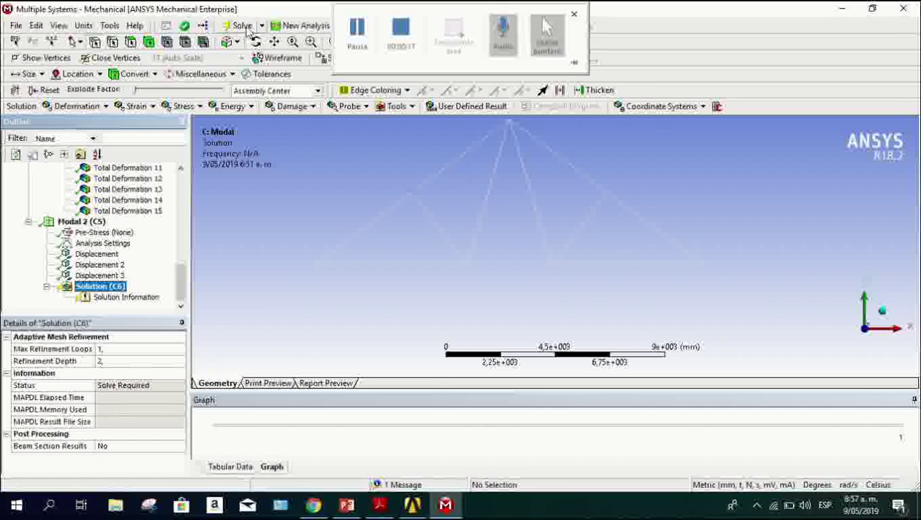
click(246, 27)
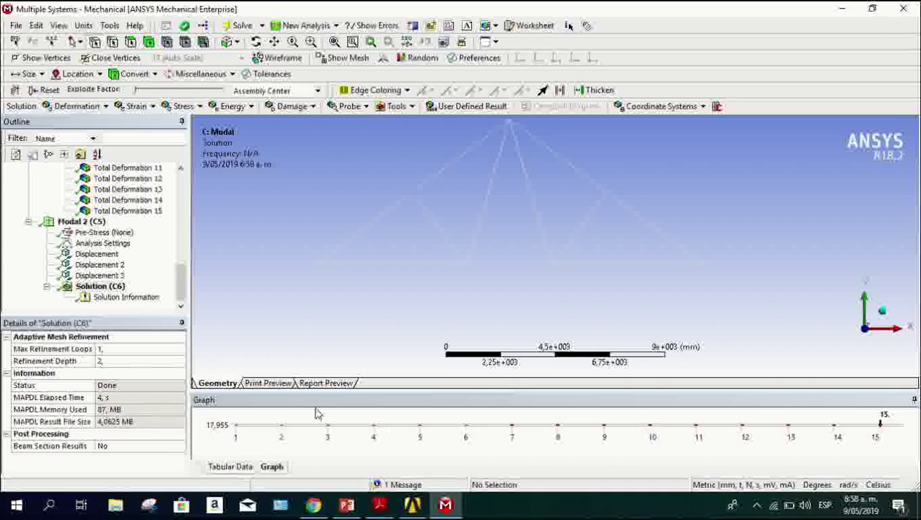
Create total deformation mode shape results for all 15 modes from the frequency table and evaluate them.
click(231, 467)
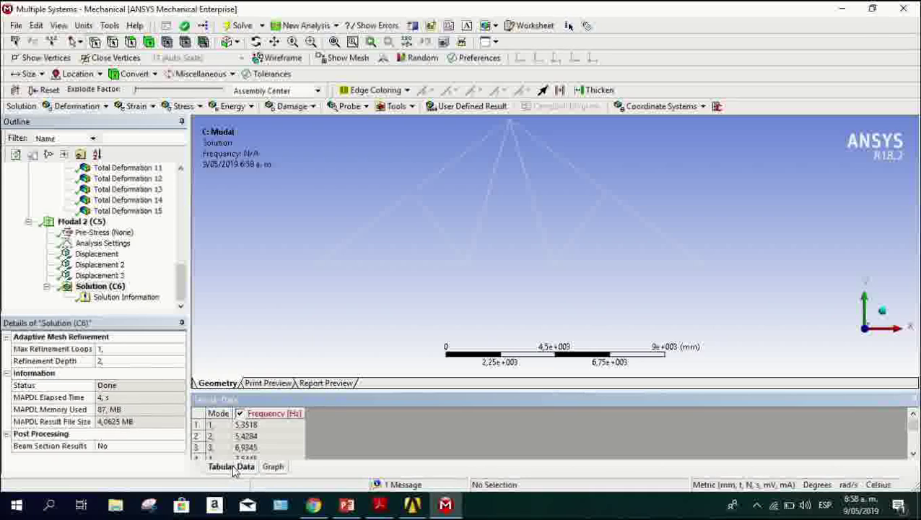
click(273, 468)
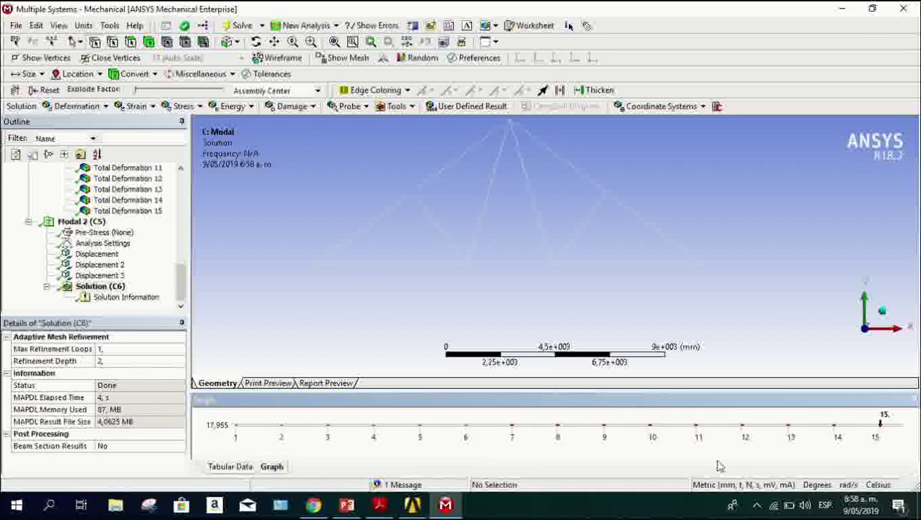
click(238, 467)
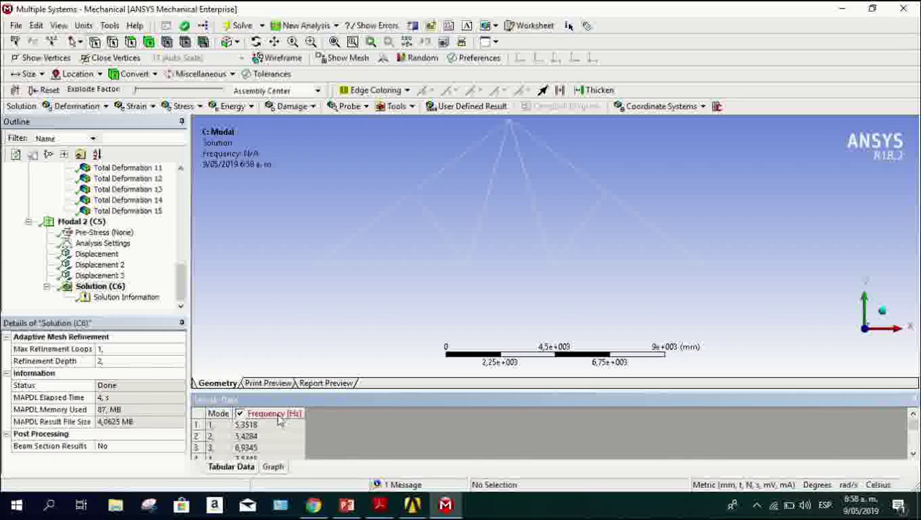
scroll(280, 421, down, 4)
scroll(278, 425, up, 4)
right_click(197, 419)
click(224, 438)
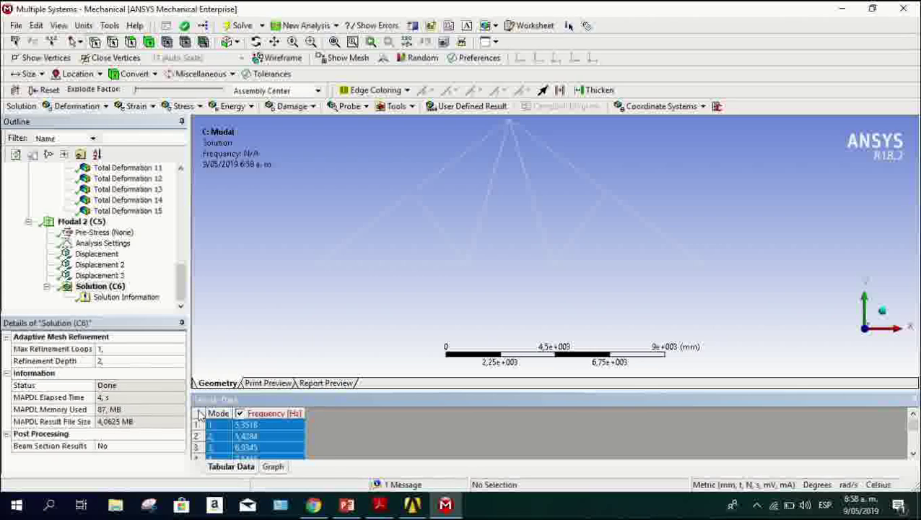
right_click(200, 415)
click(245, 432)
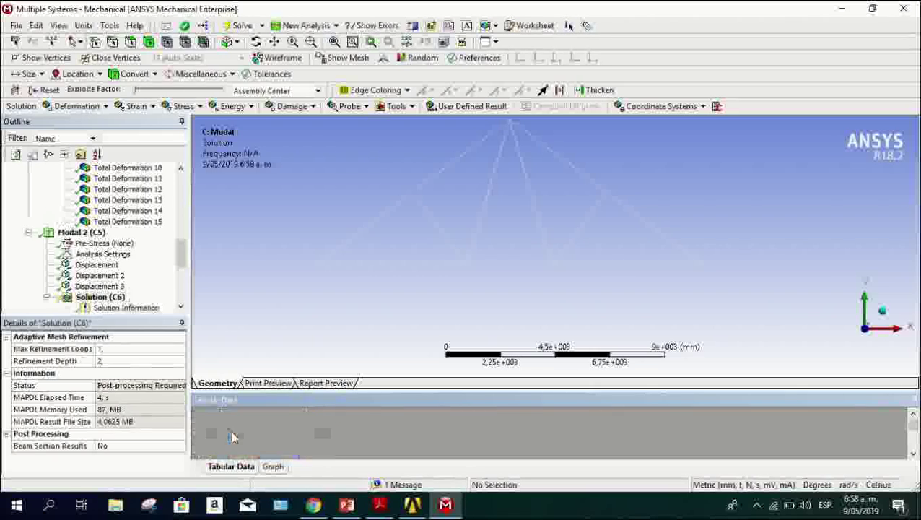
scroll(129, 270, up, 4)
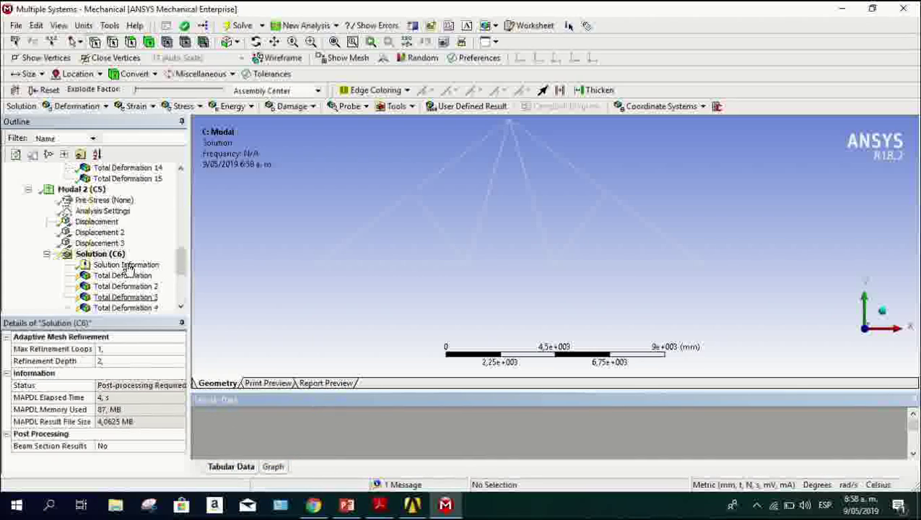
click(238, 26)
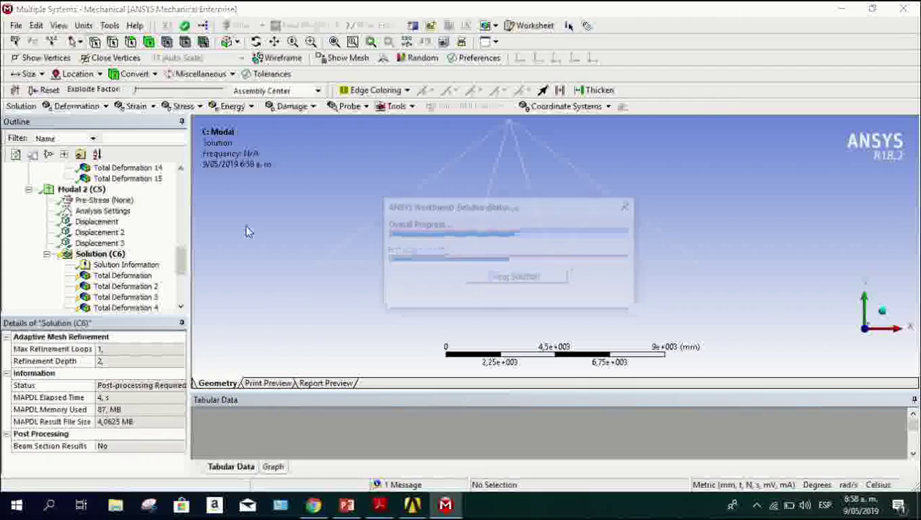
Examine the total deformation mode shapes of modes 1 to 6 in the second modal analysis.
scroll(145, 247, down, 1)
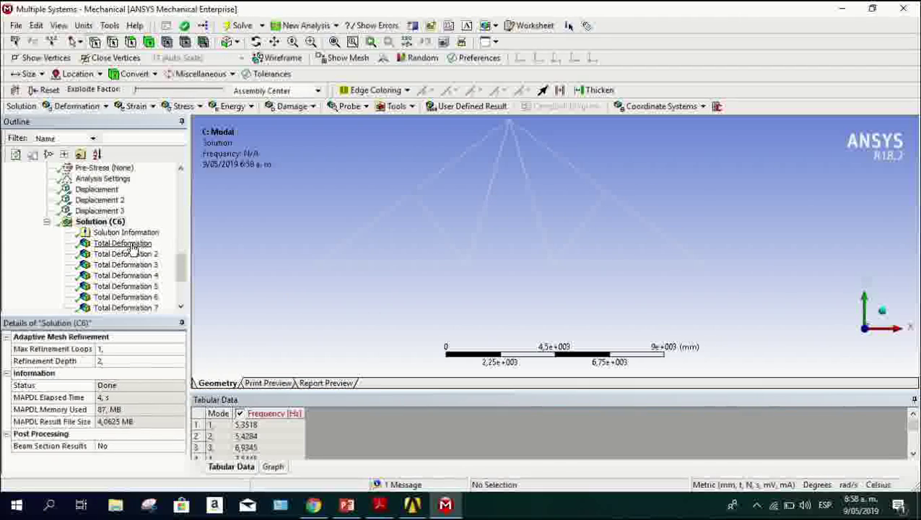
click(124, 254)
click(127, 266)
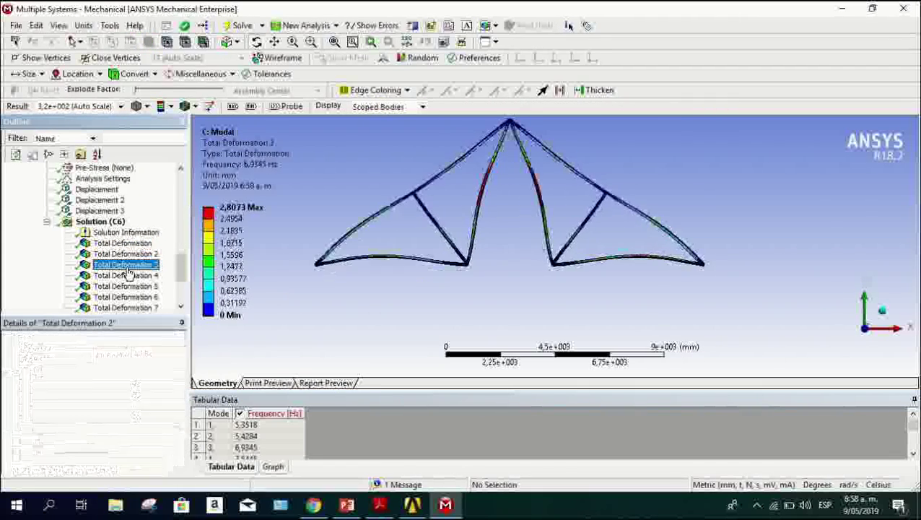
click(115, 288)
click(130, 265)
click(131, 245)
scroll(261, 430, down, 4)
scroll(264, 431, up, 2)
click(112, 255)
click(114, 265)
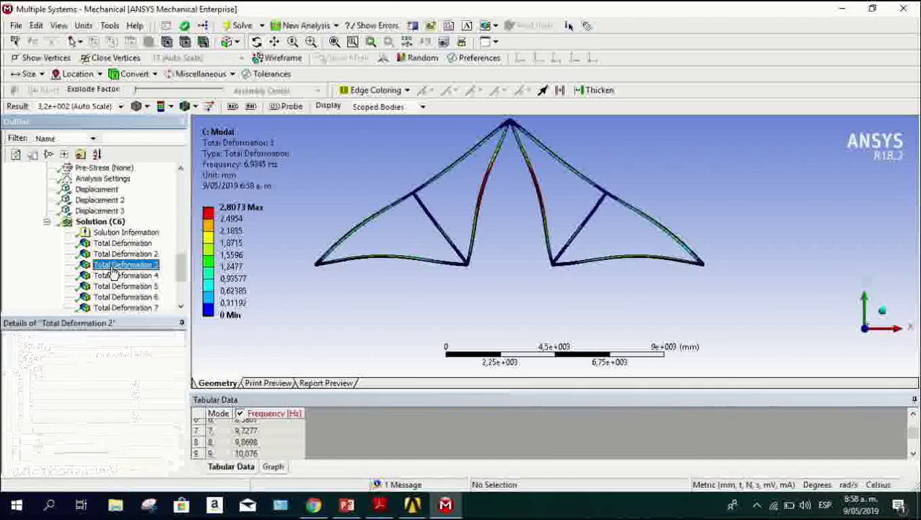
click(115, 275)
click(112, 287)
click(105, 297)
Examine the total deformation mode shapes of modes 7 to 15 in the second modal analysis.
scroll(107, 301, down, 2)
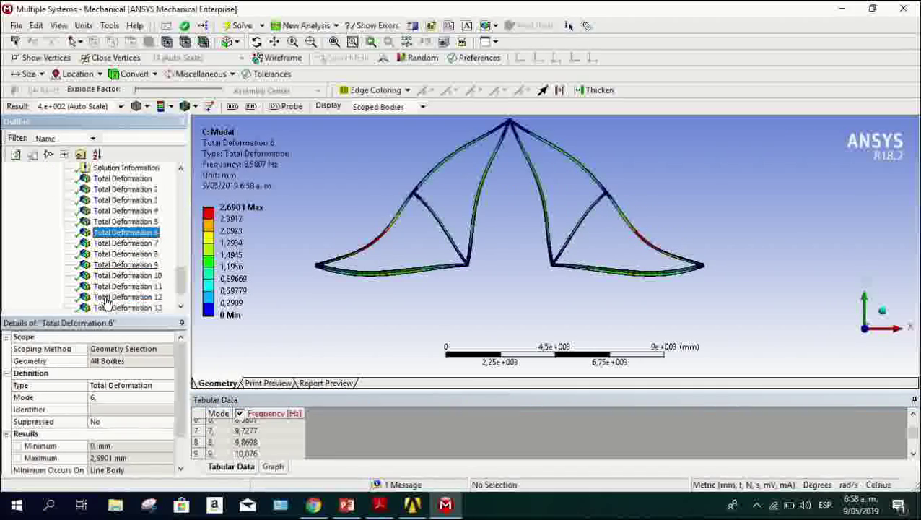
click(118, 254)
click(116, 265)
click(113, 276)
click(110, 287)
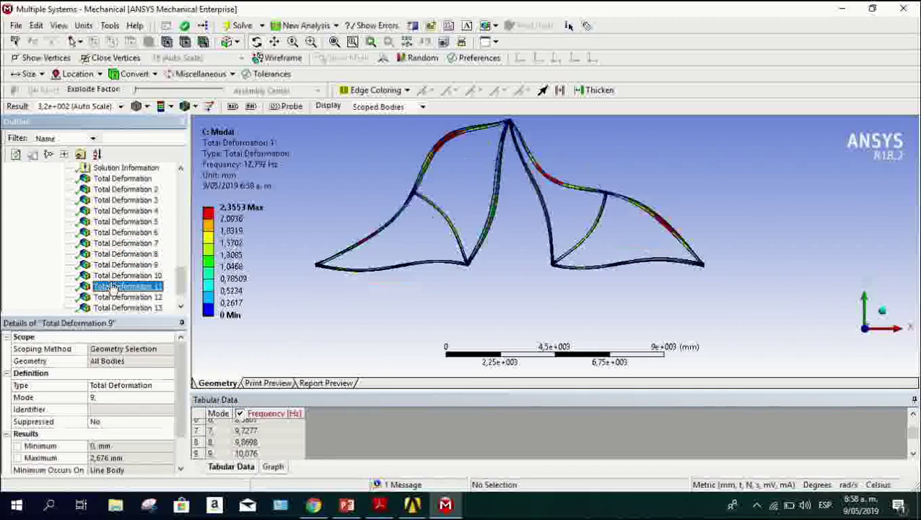
click(112, 297)
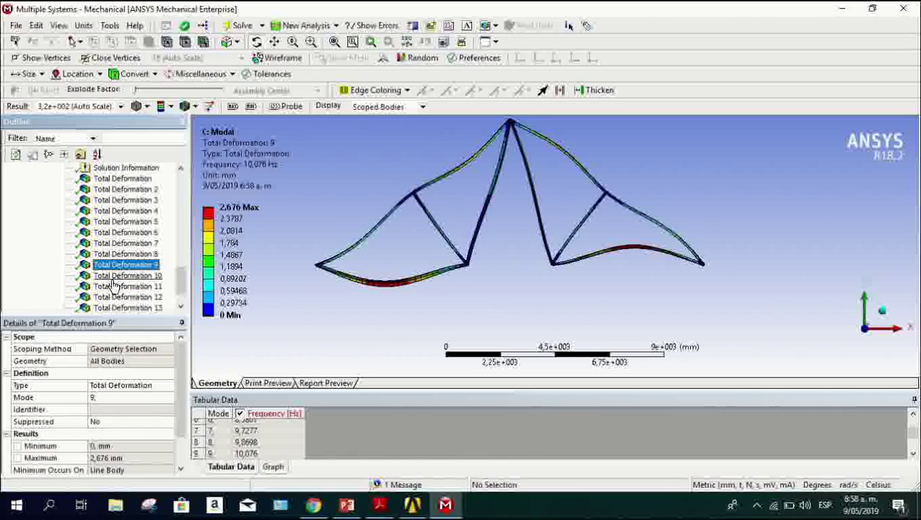
click(110, 309)
scroll(111, 311, down, 1)
scroll(124, 287, down, 1)
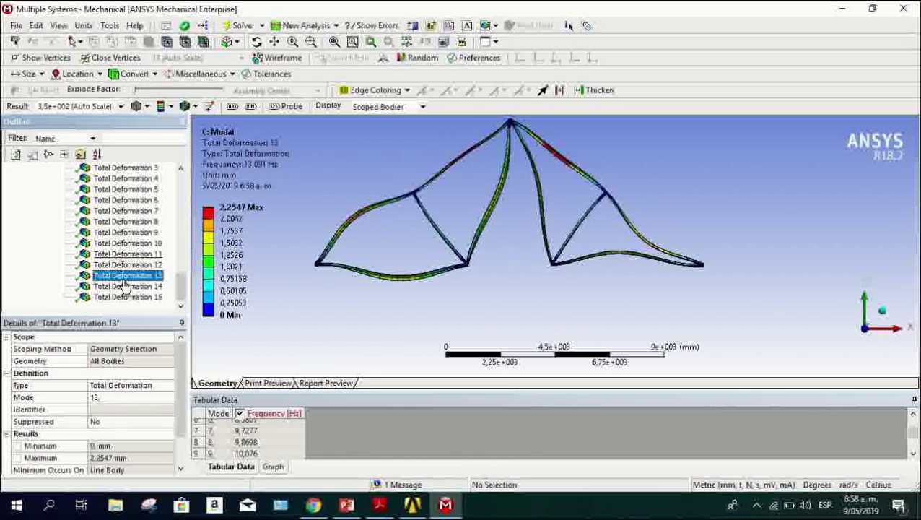
click(124, 287)
click(122, 297)
click(127, 264)
click(126, 232)
click(130, 211)
Animate the total deformation results of modes 1, 2 and 3 in the second modal analysis.
scroll(132, 216, down, 4)
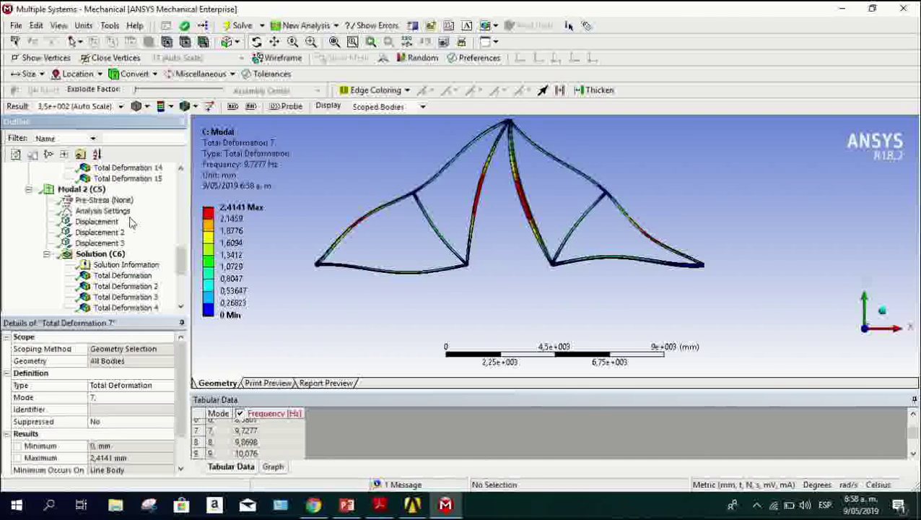
click(119, 276)
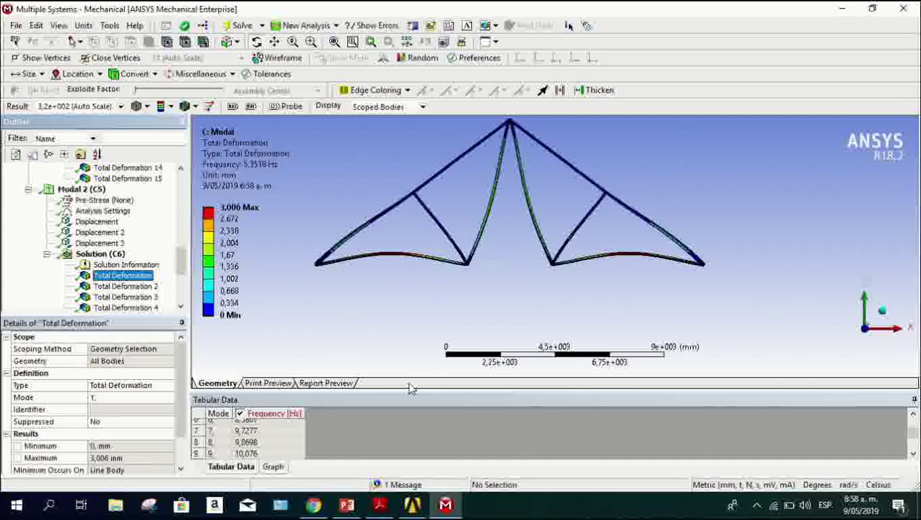
click(273, 467)
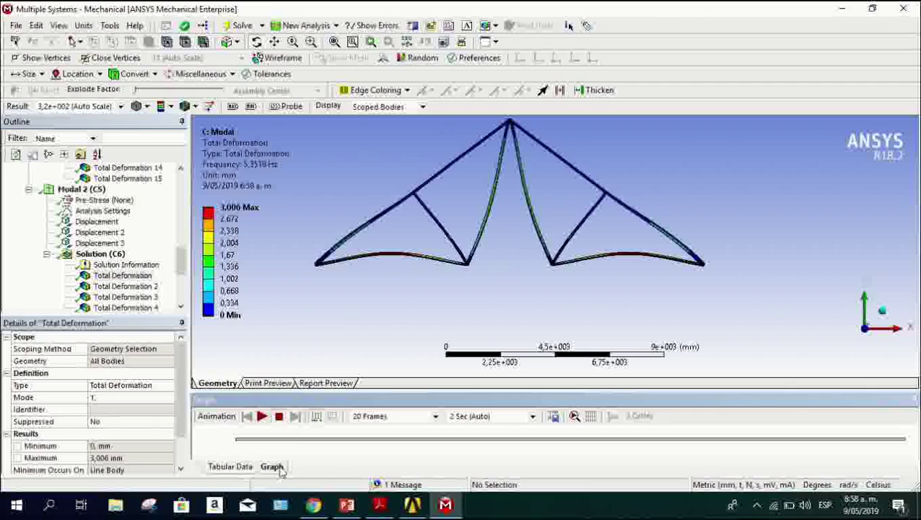
click(263, 418)
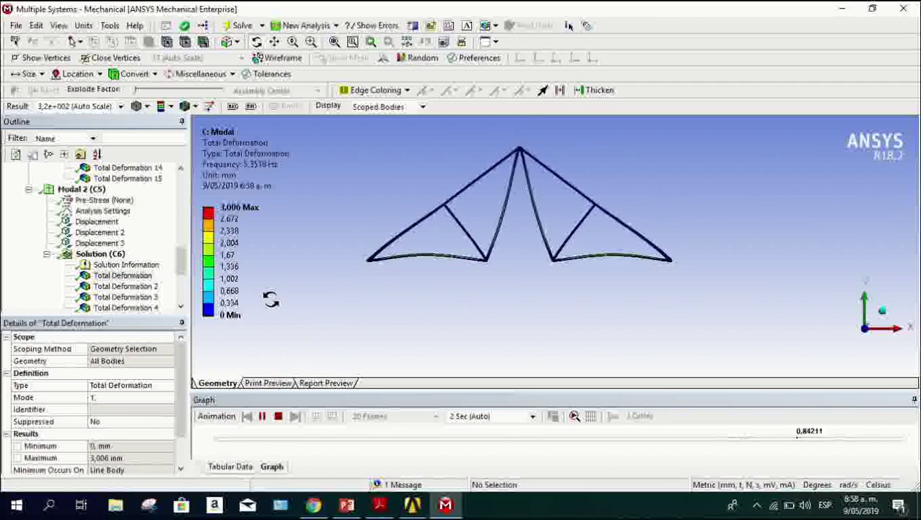
scroll(102, 278, down, 2)
click(124, 222)
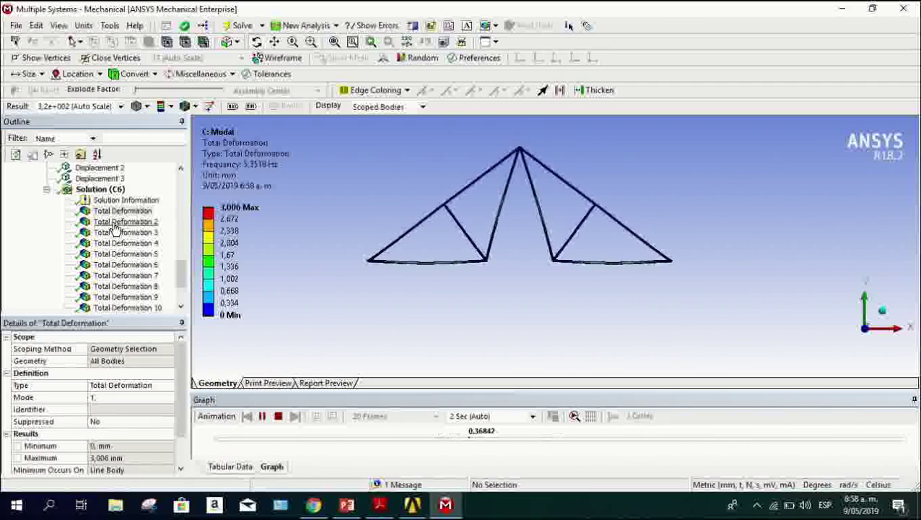
click(262, 416)
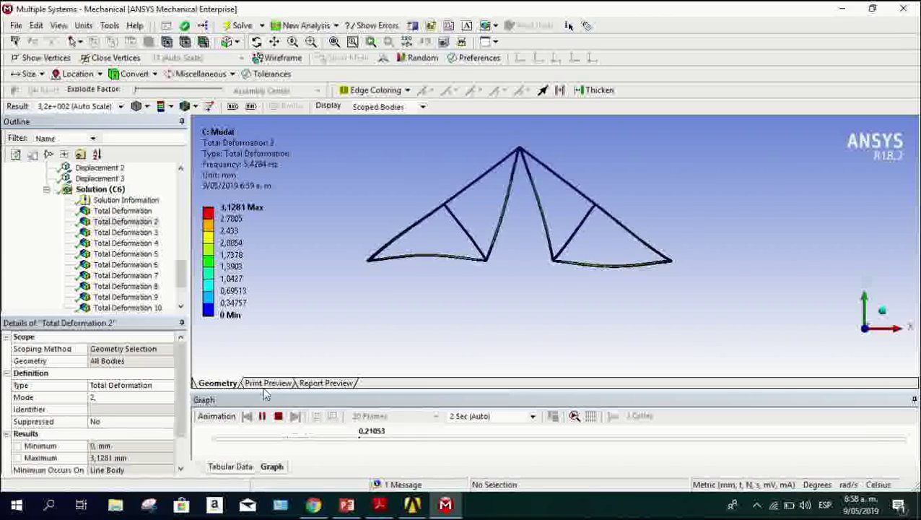
click(125, 232)
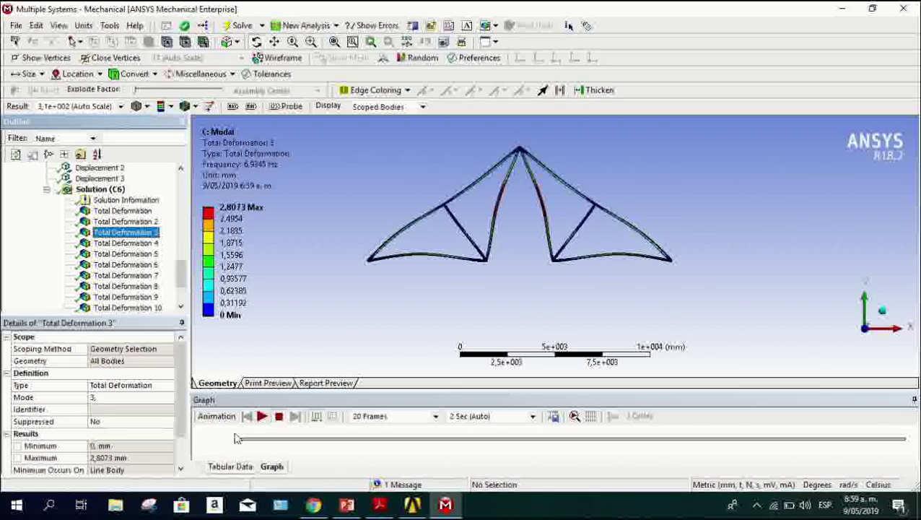
click(262, 416)
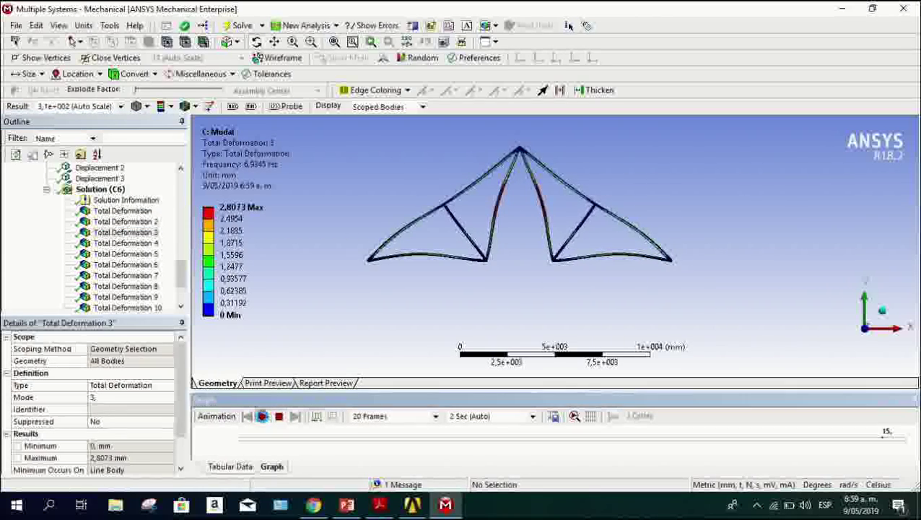
Animate the mode 4 total deformation in the second modal analysis and examine the mode shapes of modes 5 to 9.
click(148, 245)
click(262, 417)
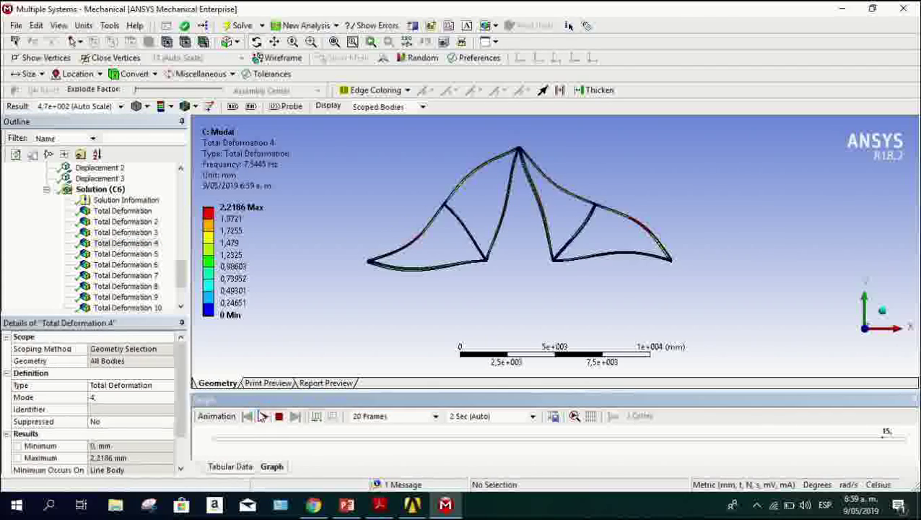
click(141, 266)
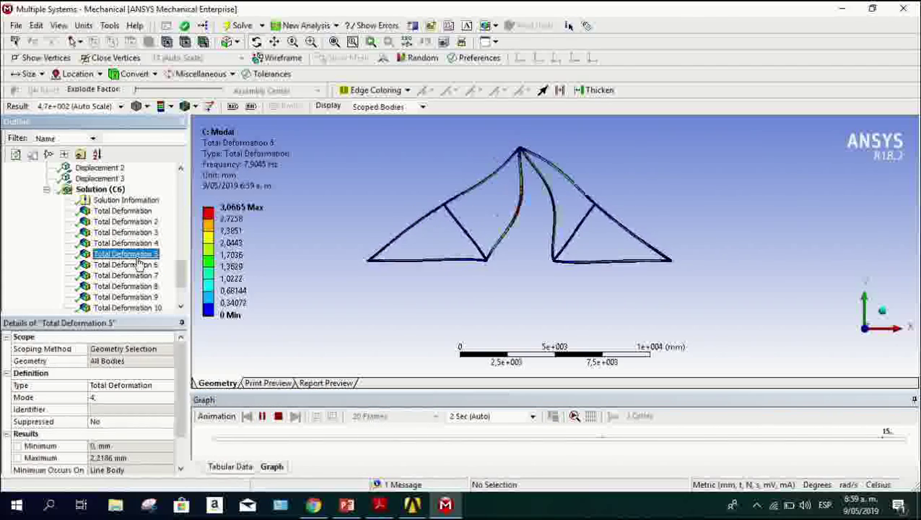
click(138, 275)
click(141, 286)
click(144, 297)
Examine the total deformation mode shapes of modes 10 to 15 in the second modal analysis.
scroll(144, 278, down, 1)
click(144, 275)
click(145, 286)
scroll(144, 281, down, 1)
click(144, 267)
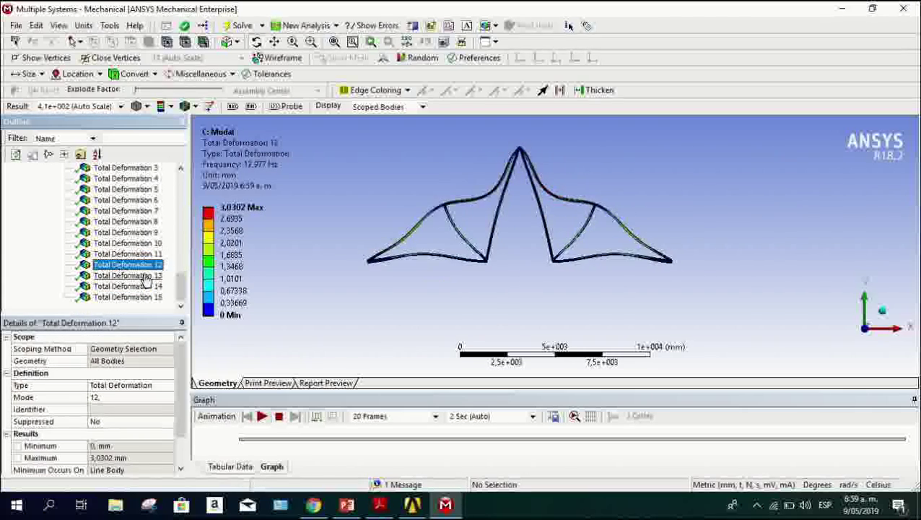
click(144, 275)
click(143, 286)
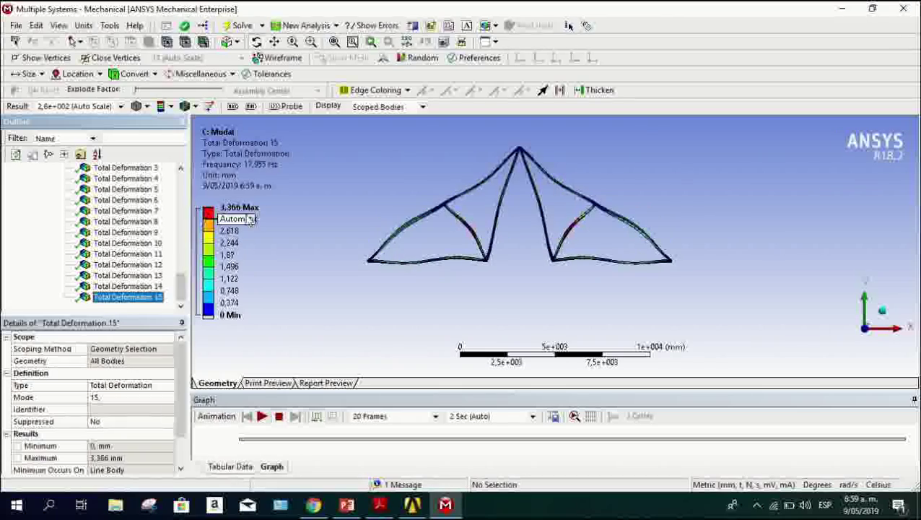
Open the solver output of the second modal analysis and find its X-direction participation factor table.
scroll(140, 230, down, 4)
scroll(143, 230, up, 2)
scroll(141, 232, down, 2)
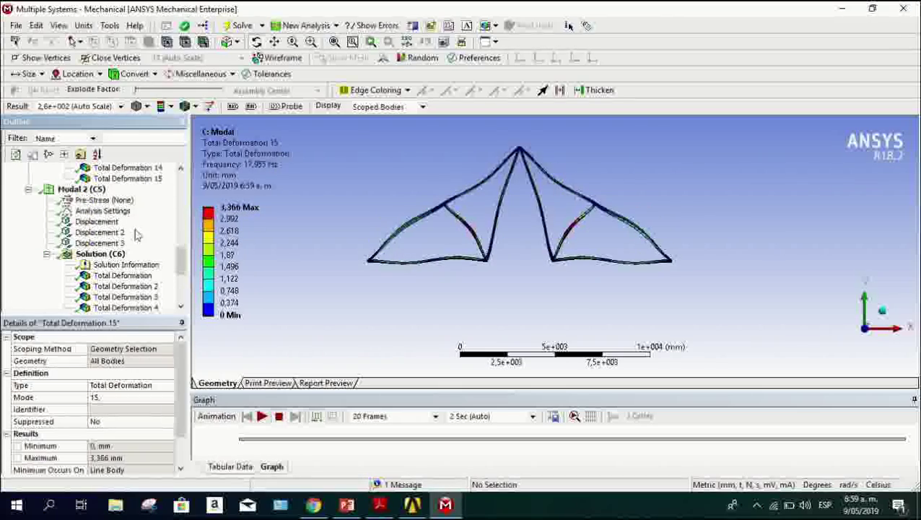
scroll(325, 233, down, 15)
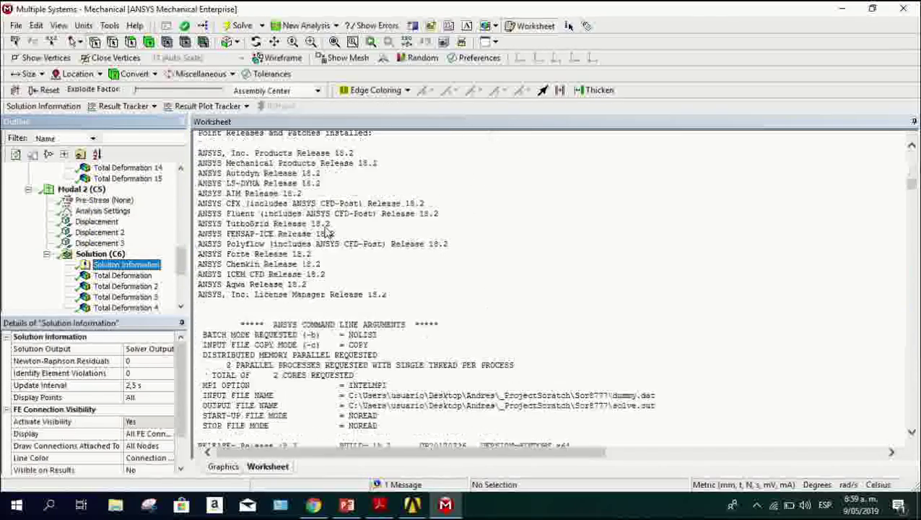
scroll(325, 233, down, 15)
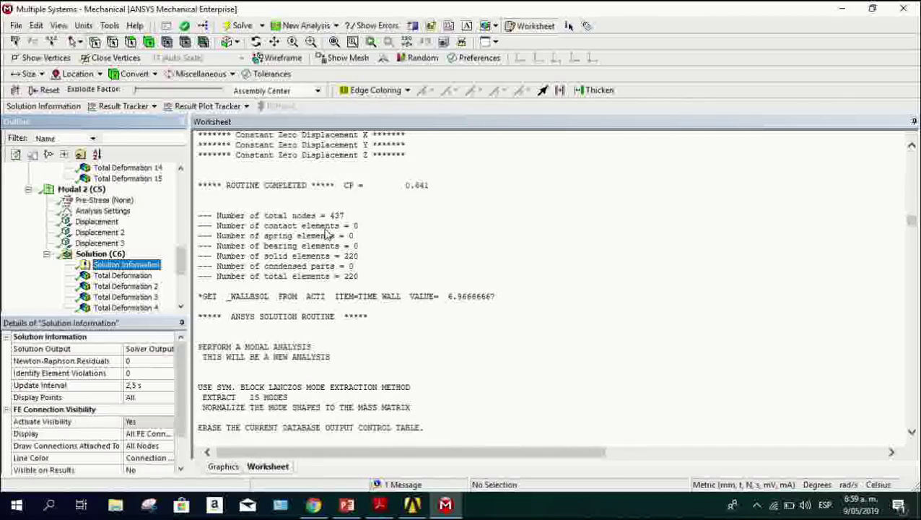
scroll(325, 232, down, 15)
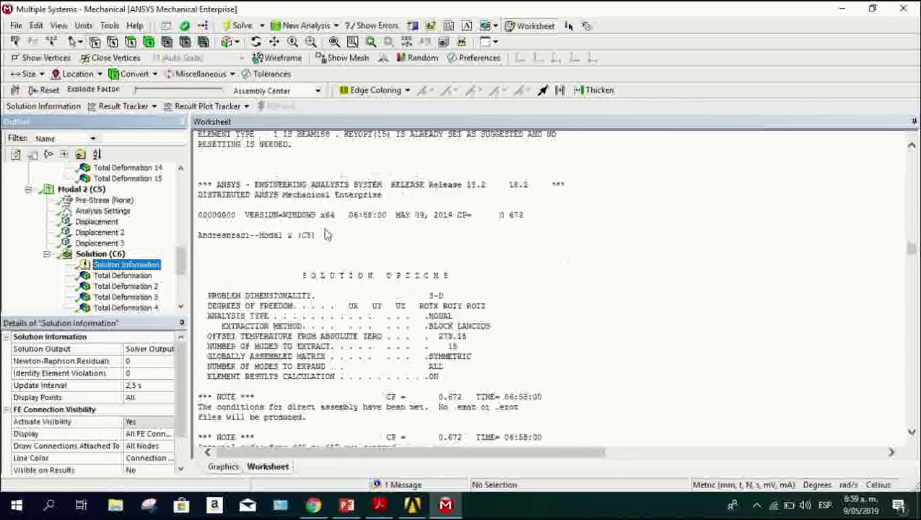
scroll(325, 232, down, 10)
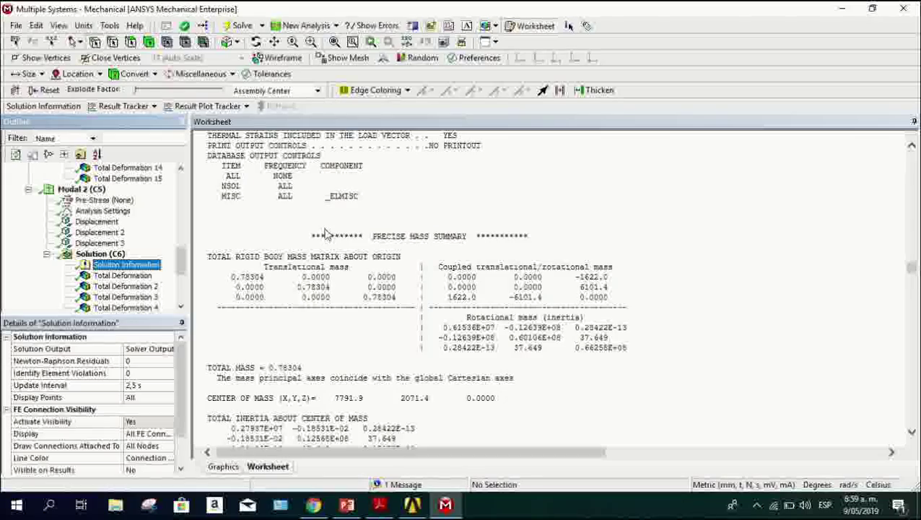
scroll(325, 234, down, 15)
scroll(325, 234, down, 4)
scroll(423, 248, up, 3)
click(508, 226)
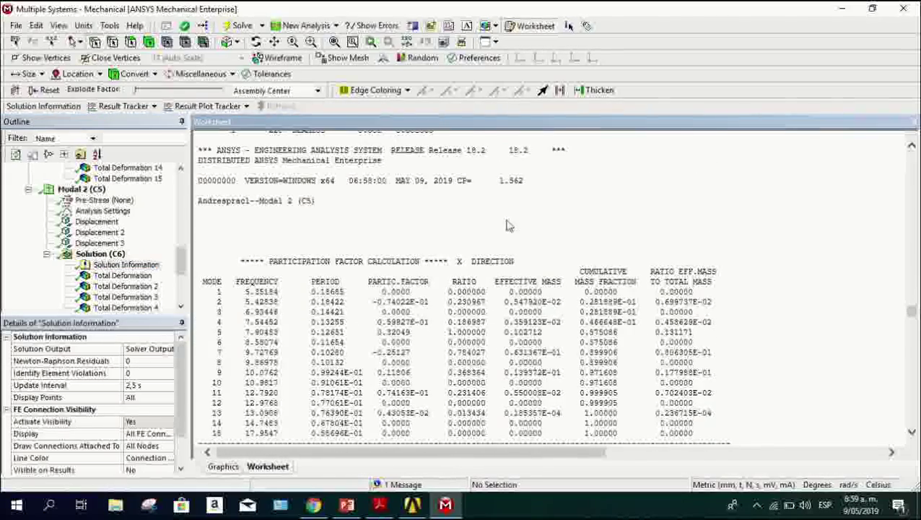
Examine the X-direction participation factors, cumulative mass fractions and the summed ratio of effective to total mass.
scroll(484, 289, down, 5)
scroll(254, 309, up, 2)
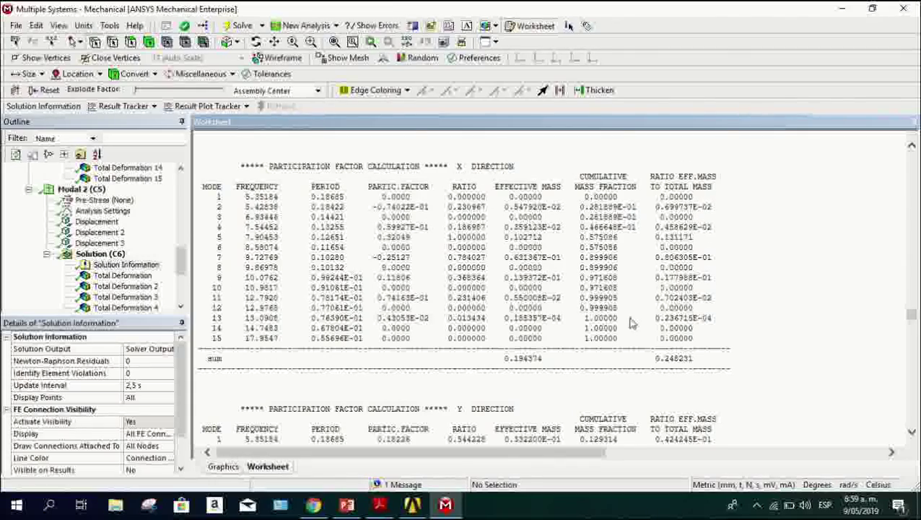
scroll(629, 323, down, 3)
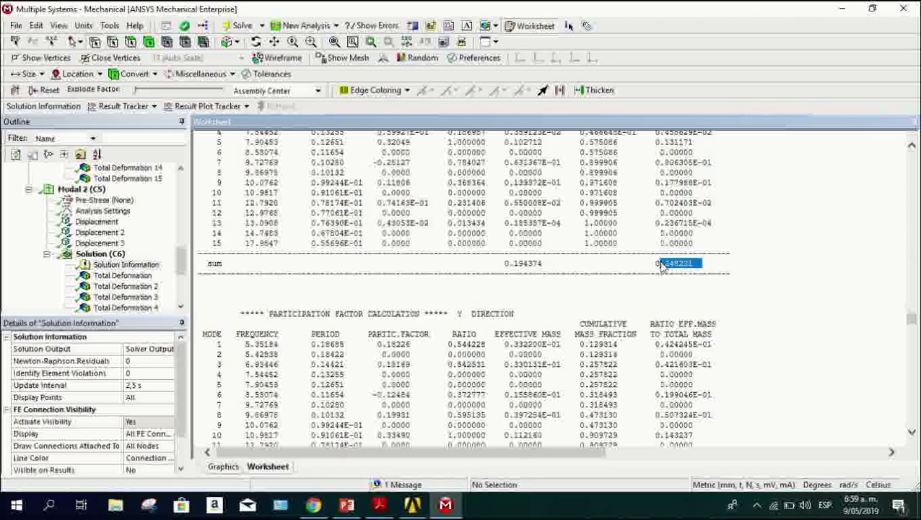
scroll(216, 231, up, 3)
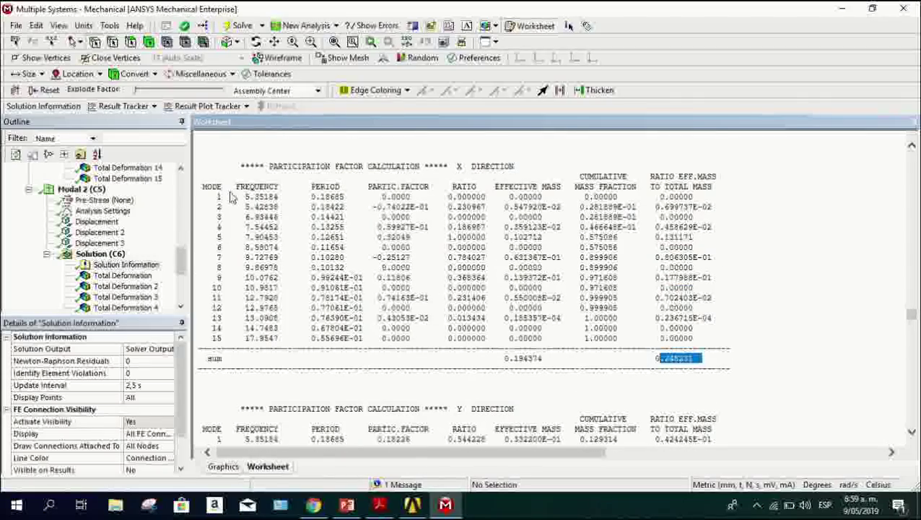
Examine the Y-direction participation factor table and its summed ratio of effective to total mass.
scroll(221, 238, down, 6)
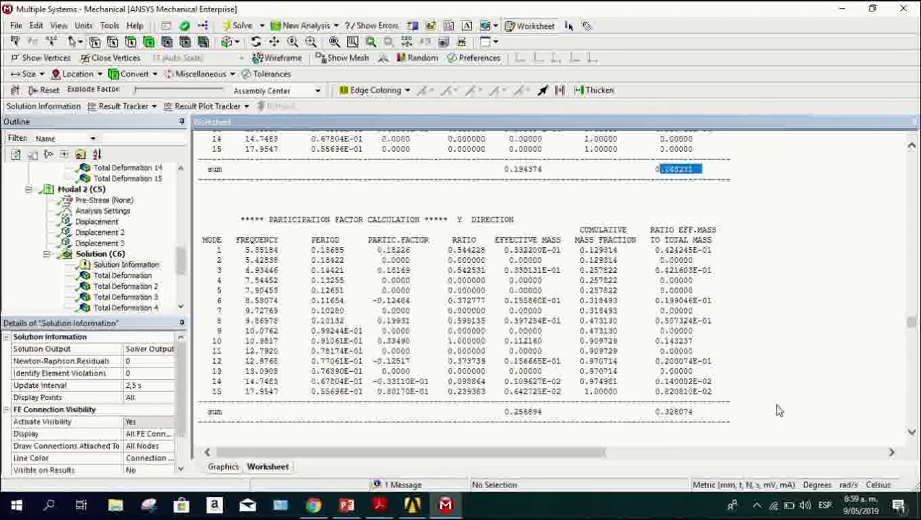
triple_click(632, 409)
click(308, 401)
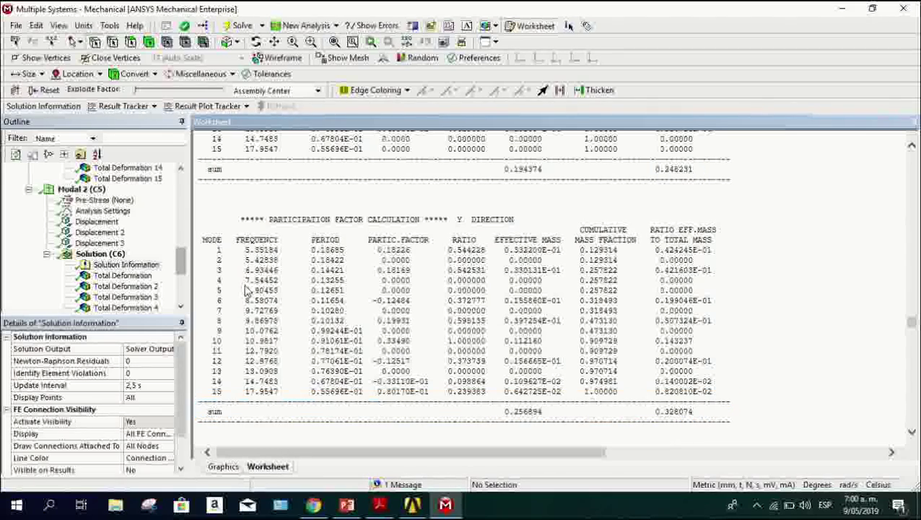
scroll(431, 333, up, 2)
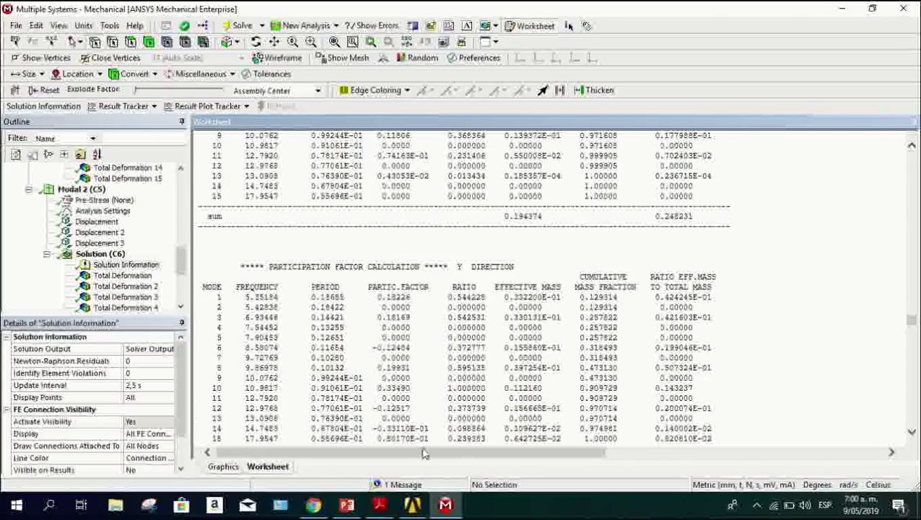
Consult the participation factor slide of practica #1.pdf in Acrobat Reader and switch to the Workbench project schematic.
click(413, 504)
click(446, 504)
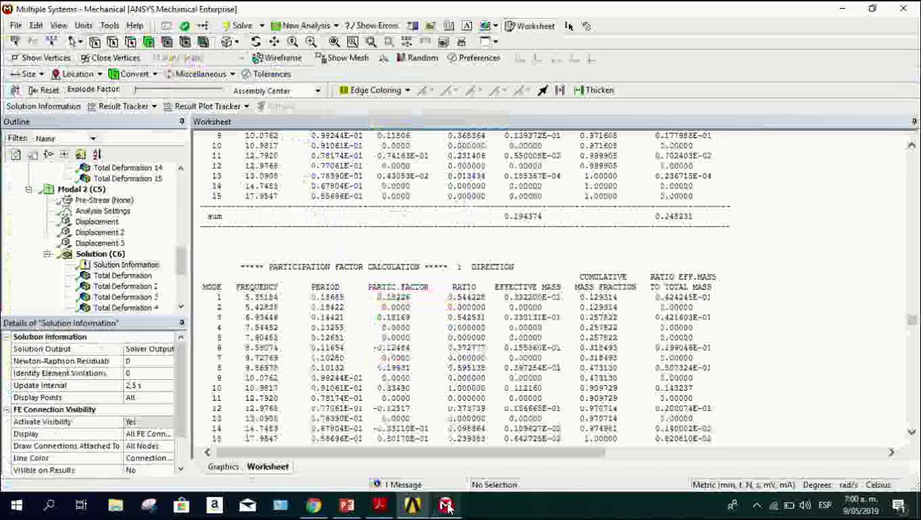
click(412, 504)
click(383, 505)
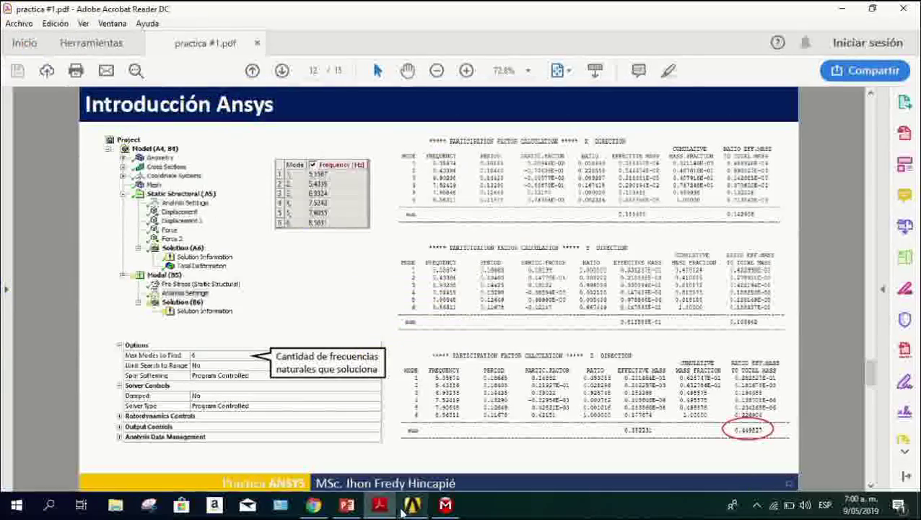
click(413, 504)
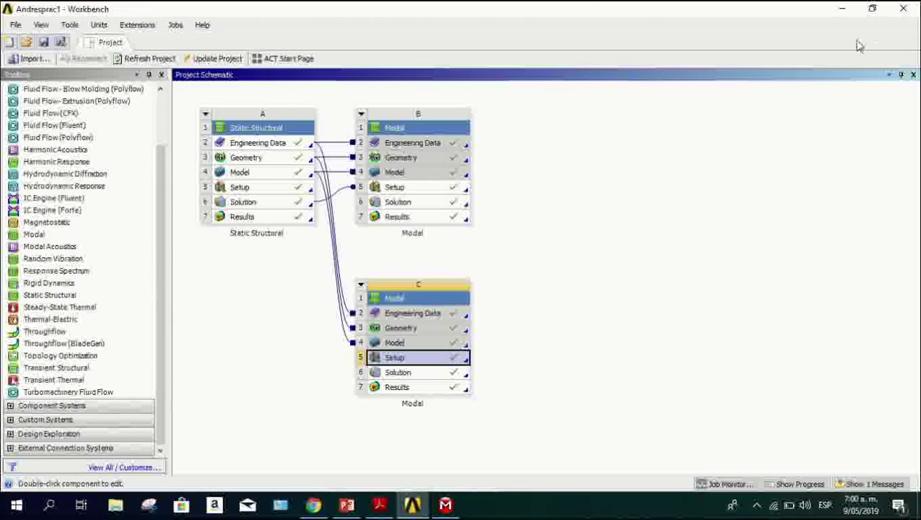